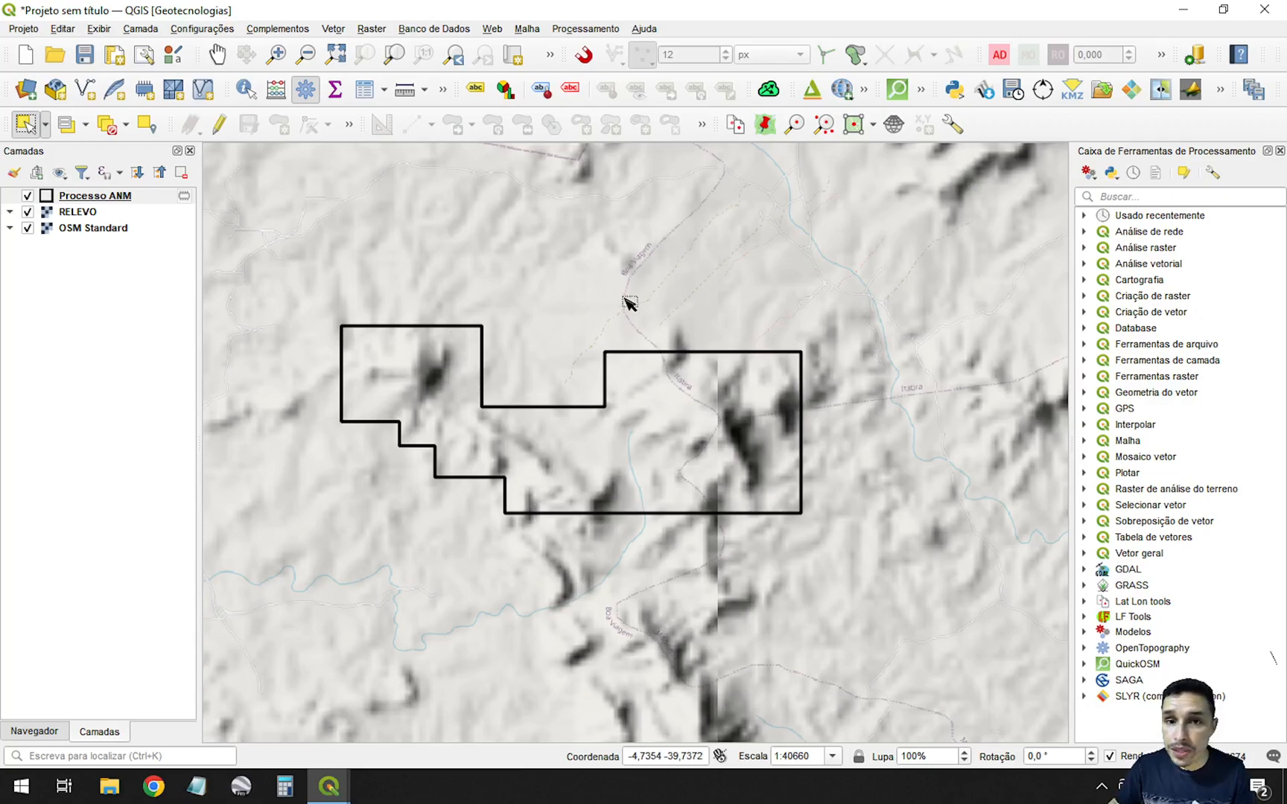
Step: Extract the vertices of the Processo ANM polygon into a temporary point layer
click(333, 28)
mouse_move(417, 166)
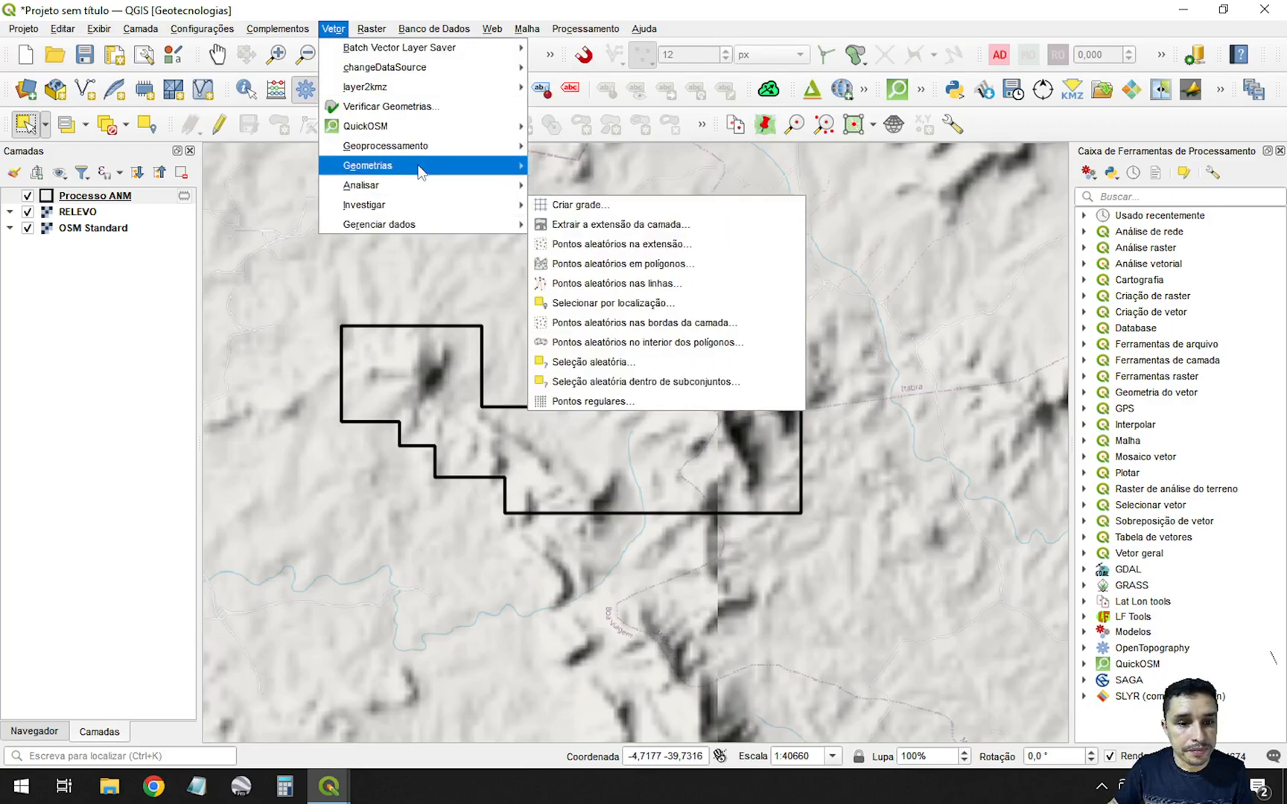
click(600, 222)
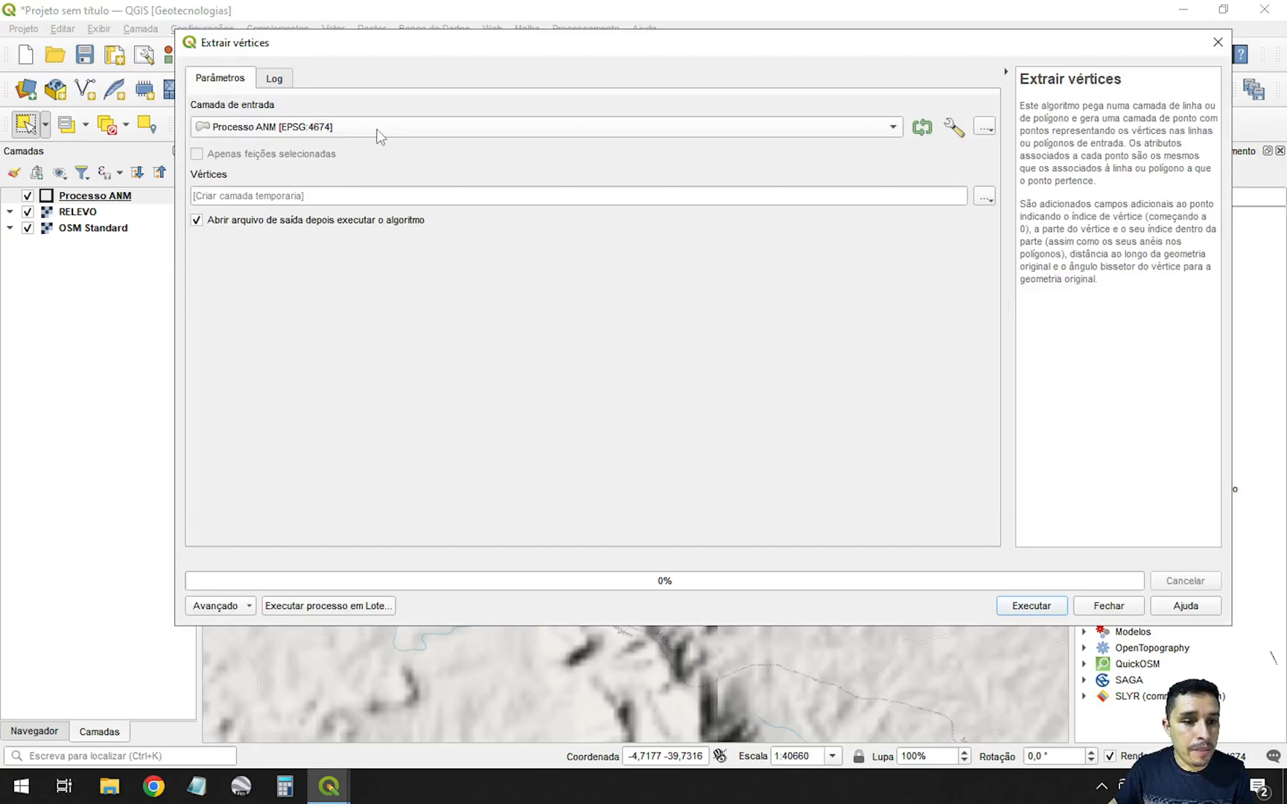
click(1040, 614)
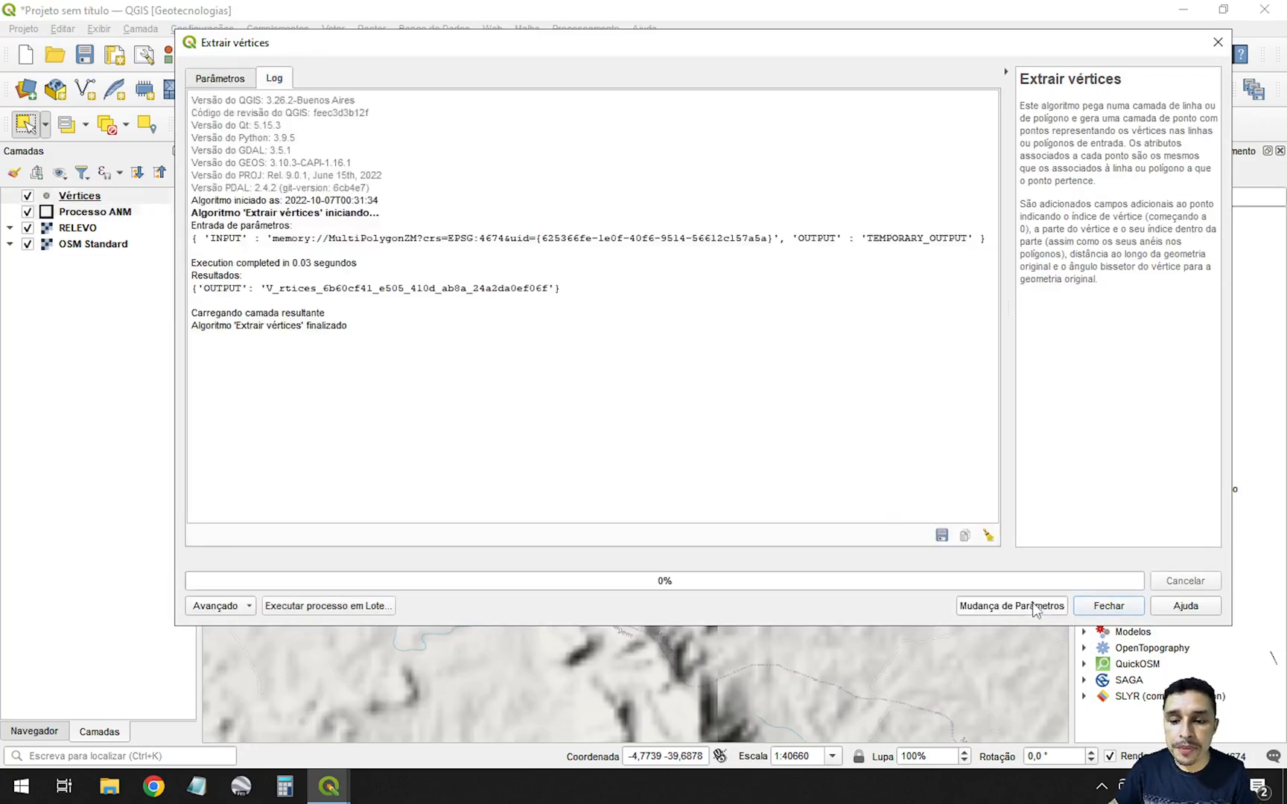
click(1124, 611)
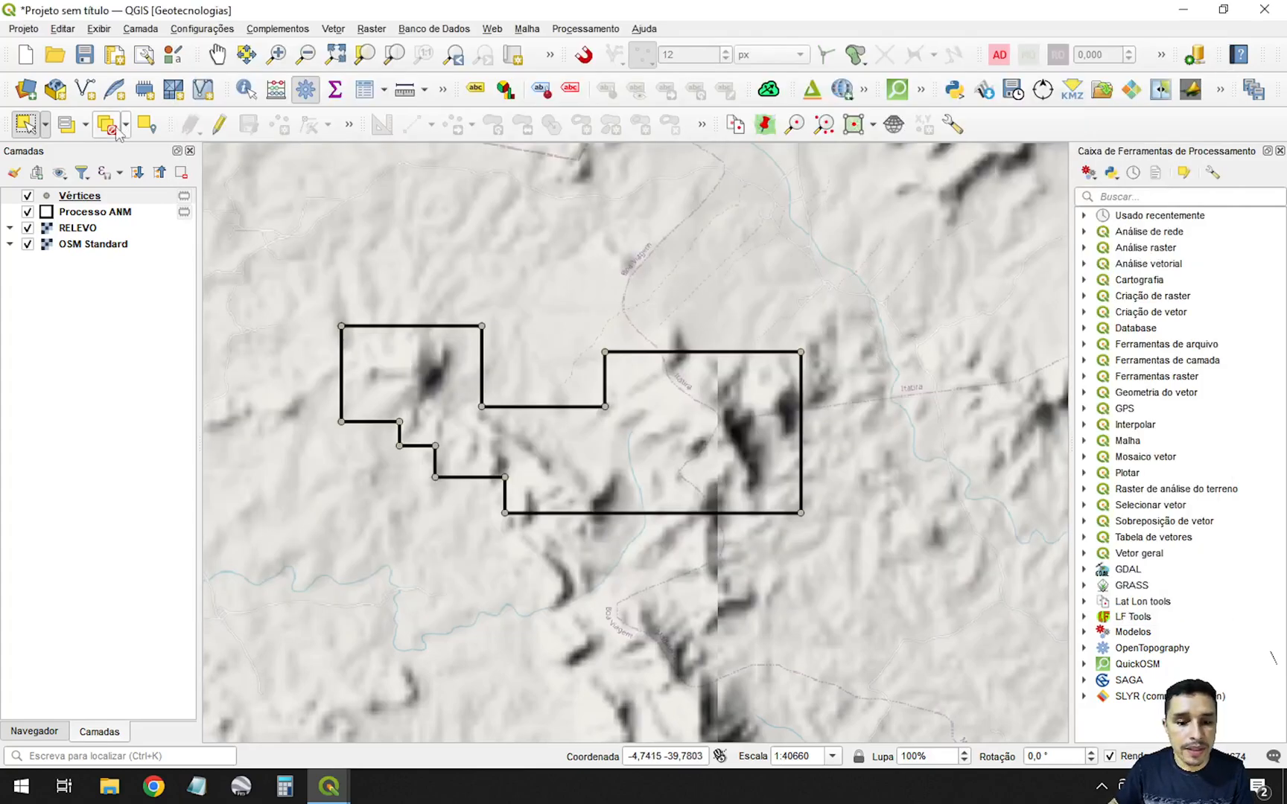
Step: Style the Vértices layer with the "dot red" marker symbol preset
click(100, 203)
double_click(101, 202)
click(931, 560)
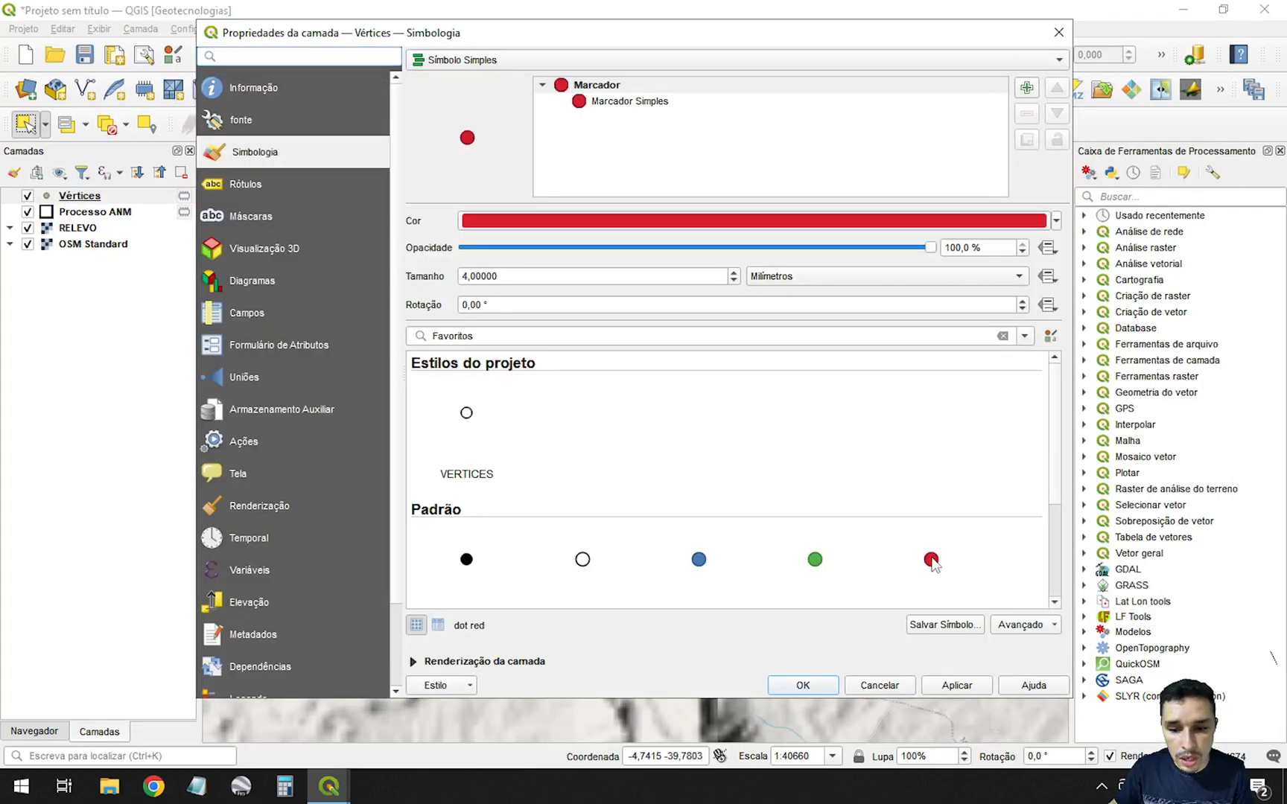
click(958, 685)
click(803, 685)
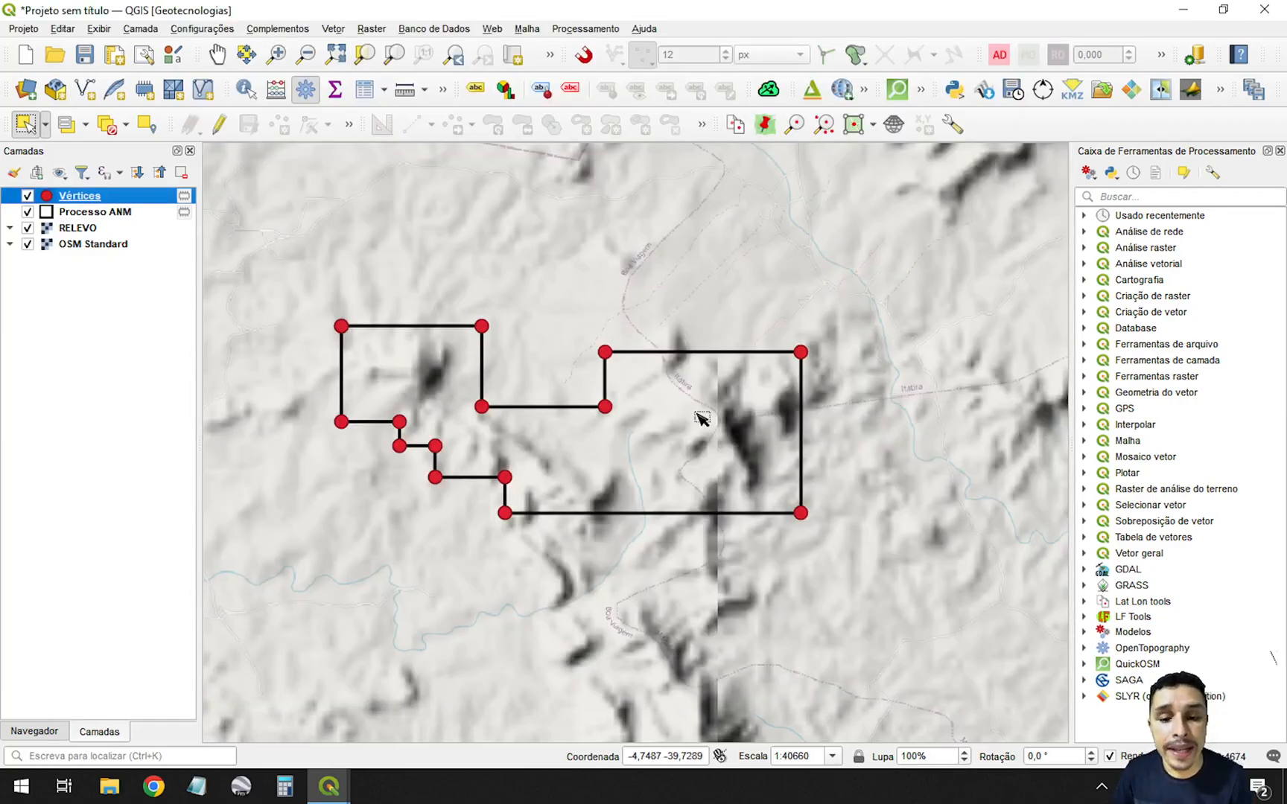
Step: Open the attribute table of the Vértices layer and review all its columns
drag(658, 437, 669, 382)
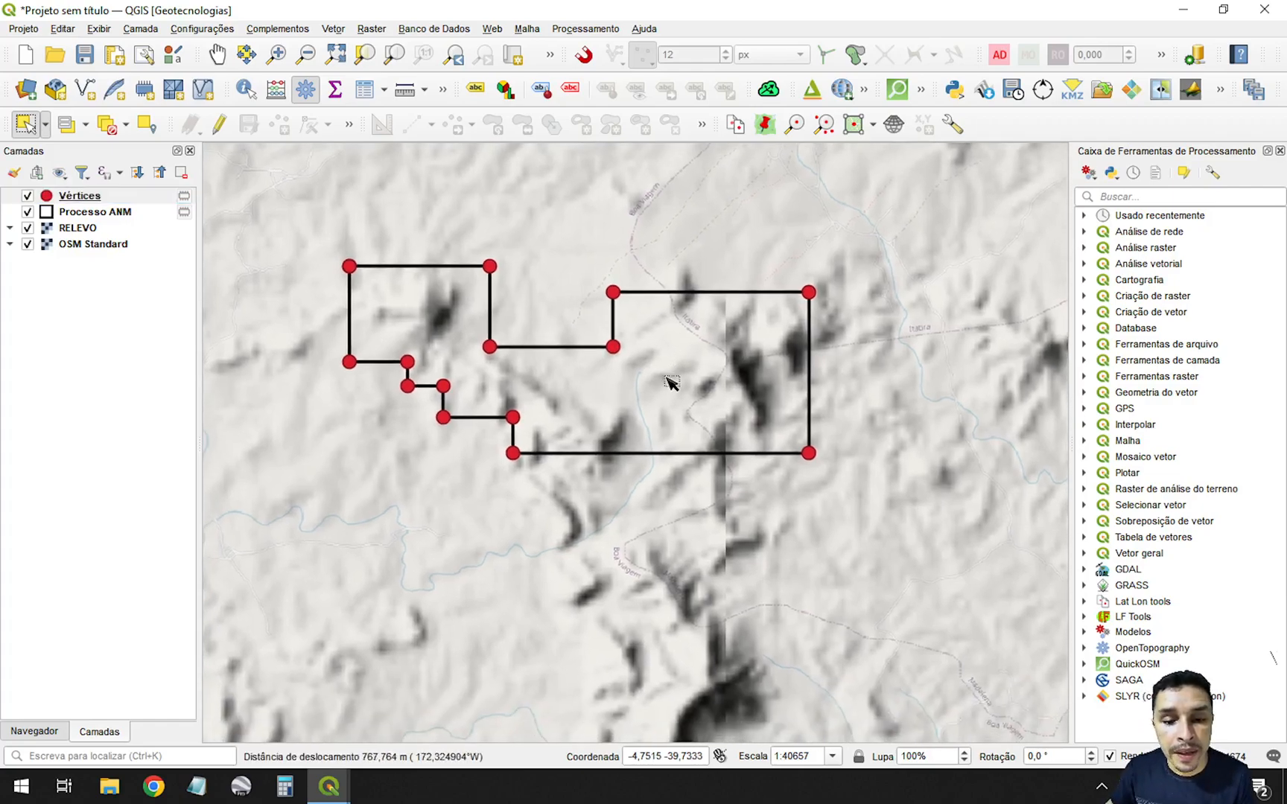
click(118, 199)
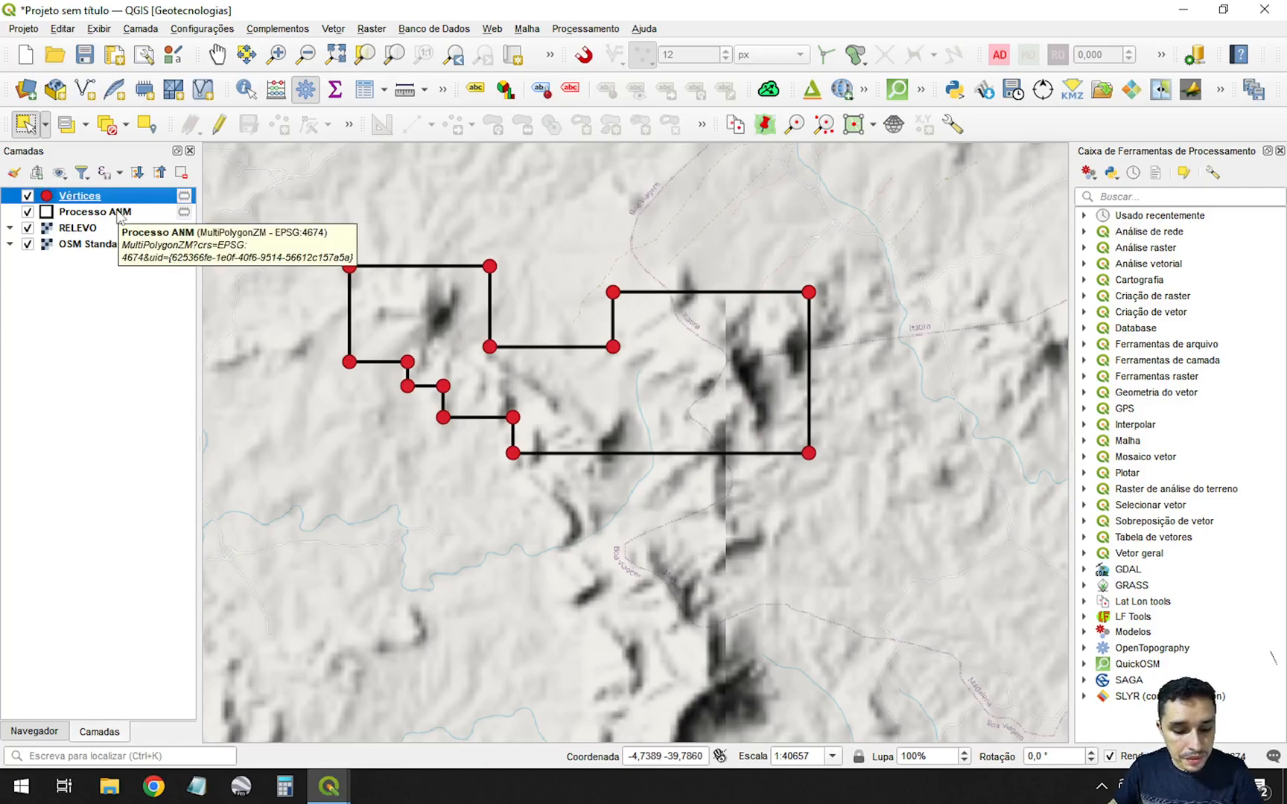
key(F6)
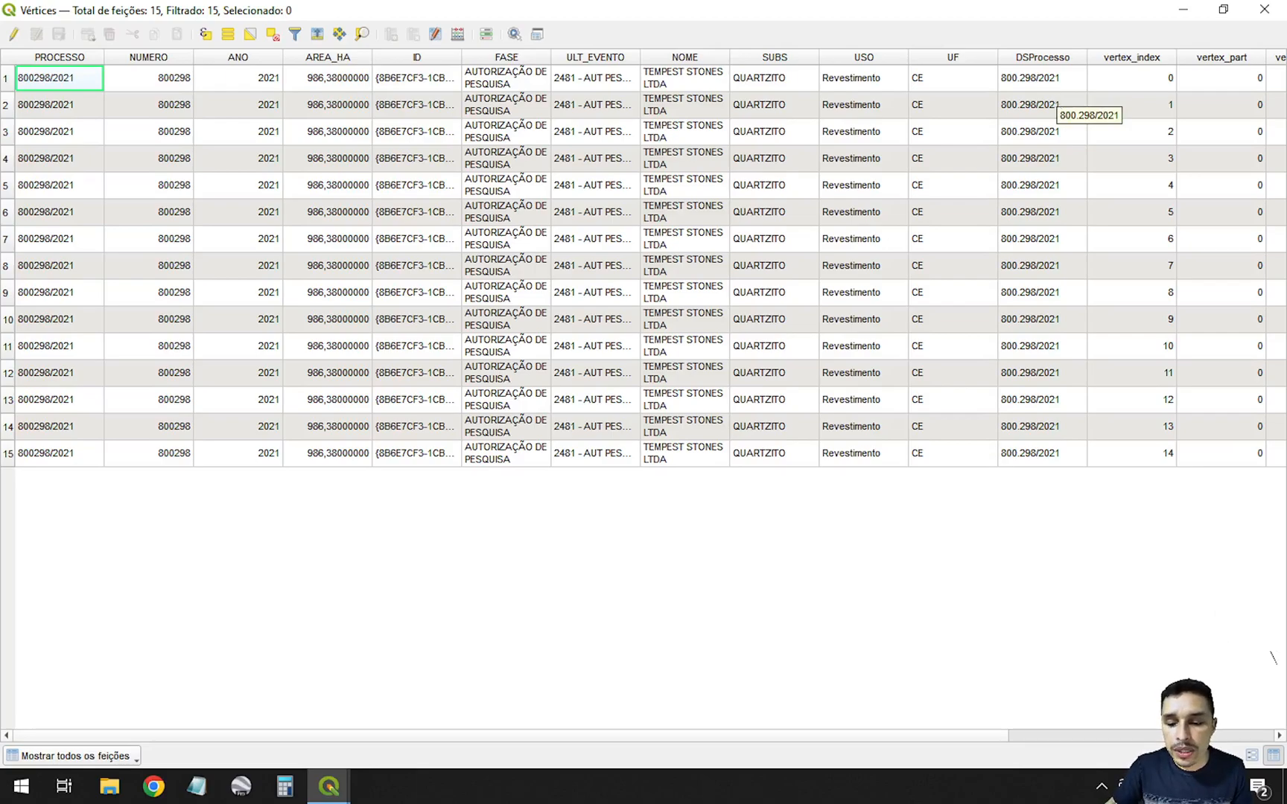
scroll(1209, 554, right, 5)
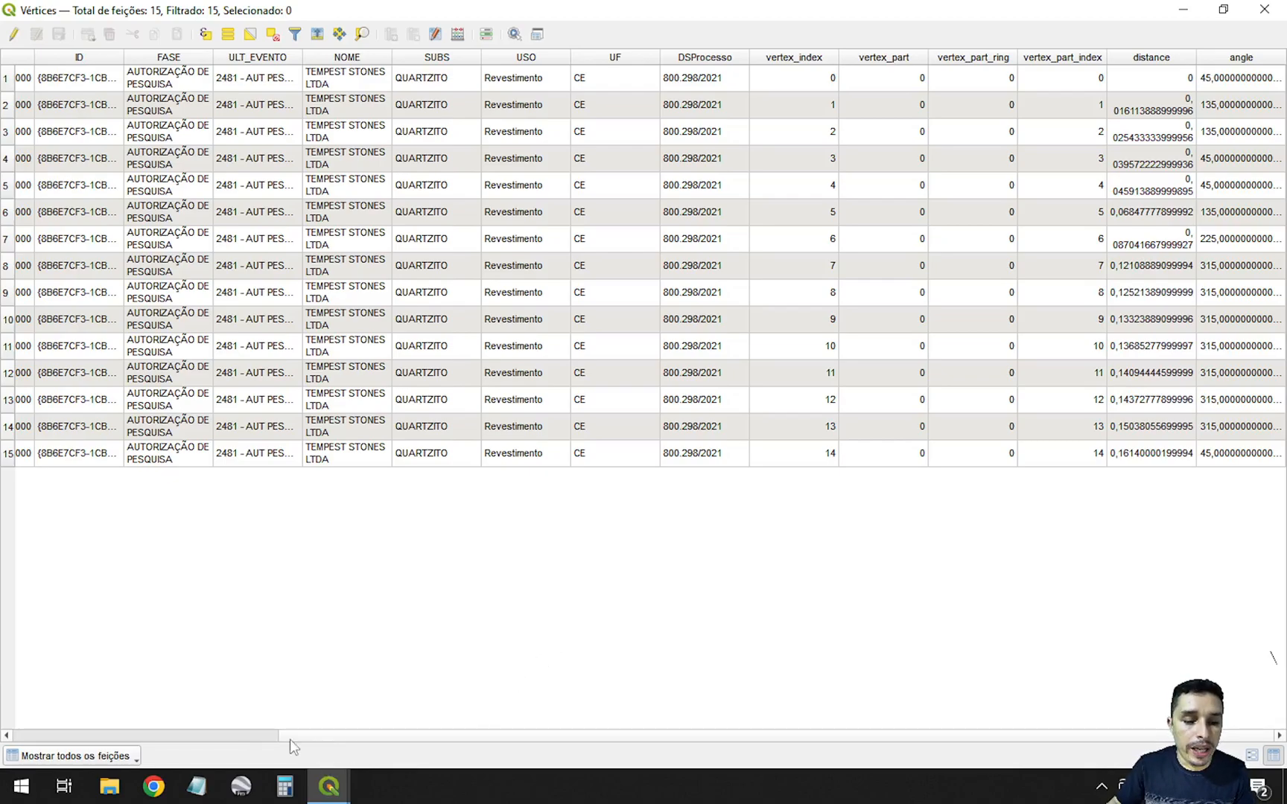
drag(280, 736, 11, 736)
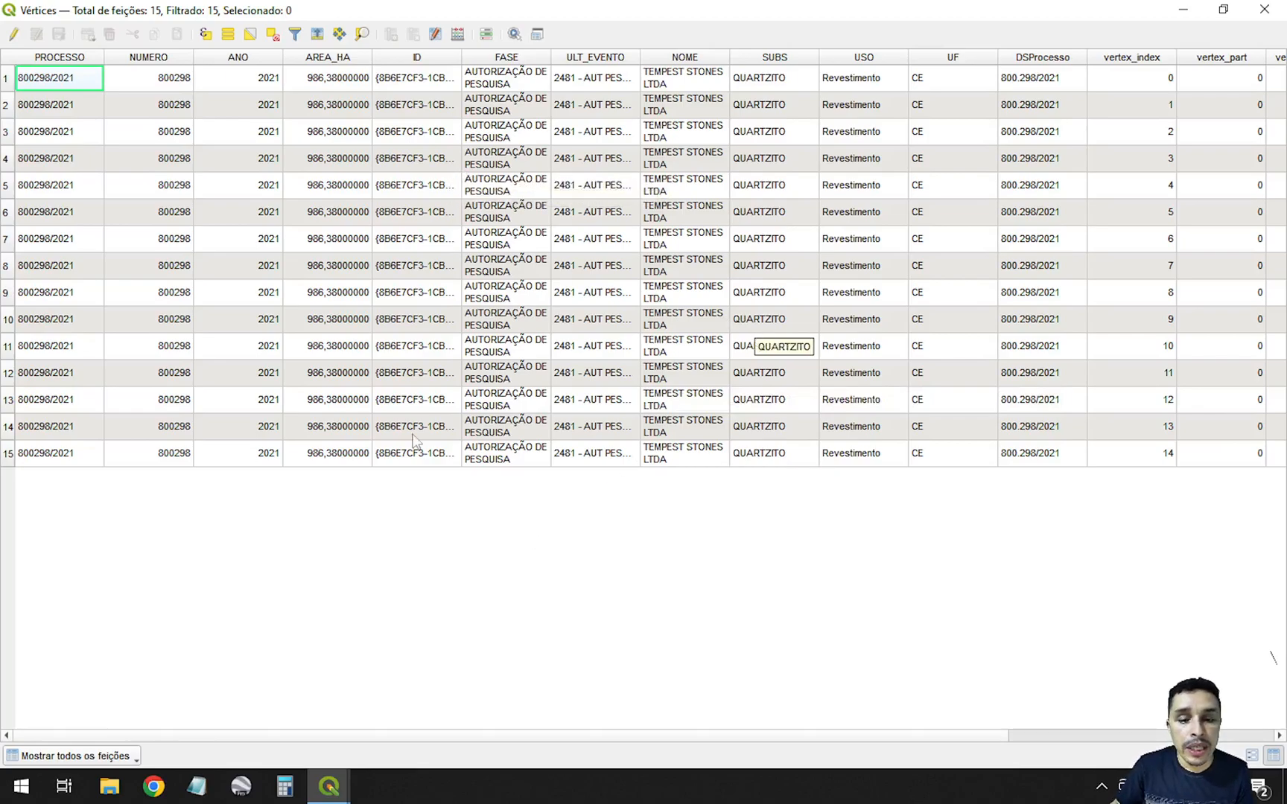
Step: Enable editing on the Vértices table and delete every field except PROCESSO, NOME and vertex_index
click(12, 34)
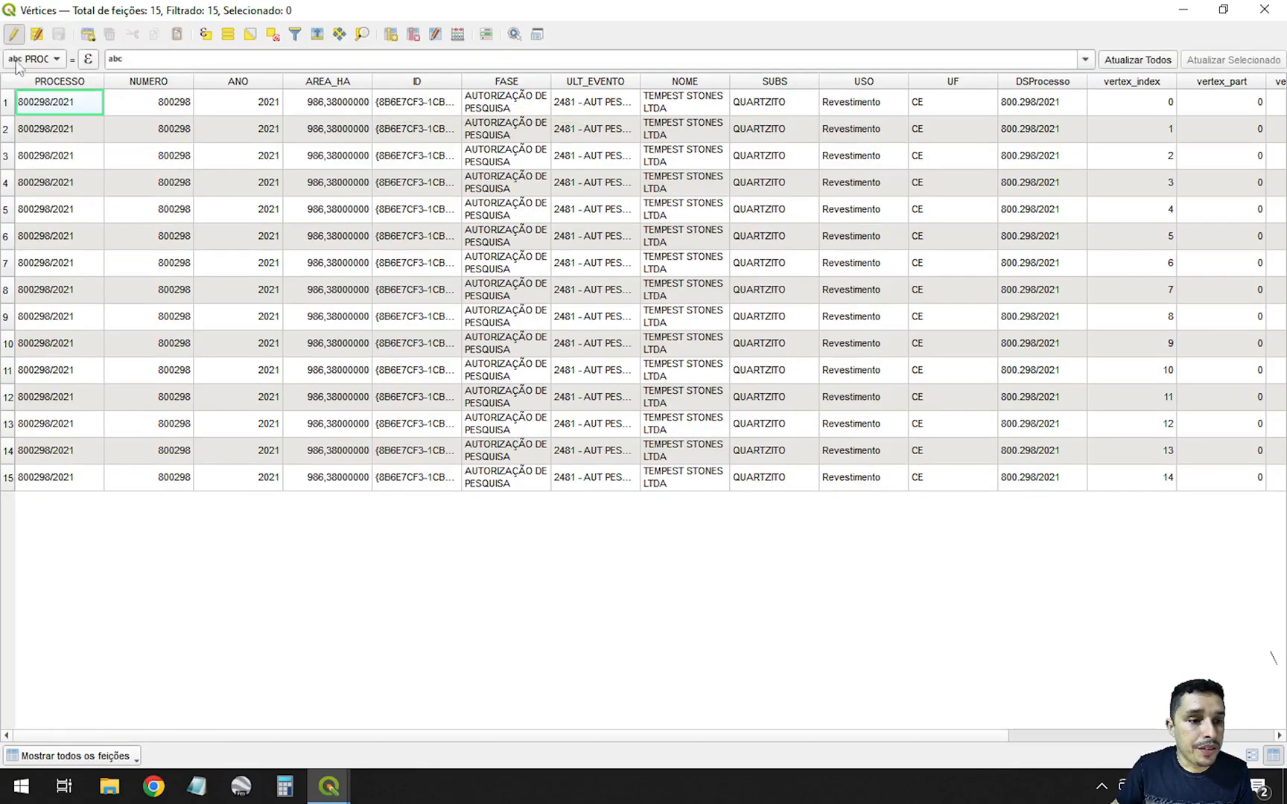
click(414, 35)
drag(523, 262, 552, 548)
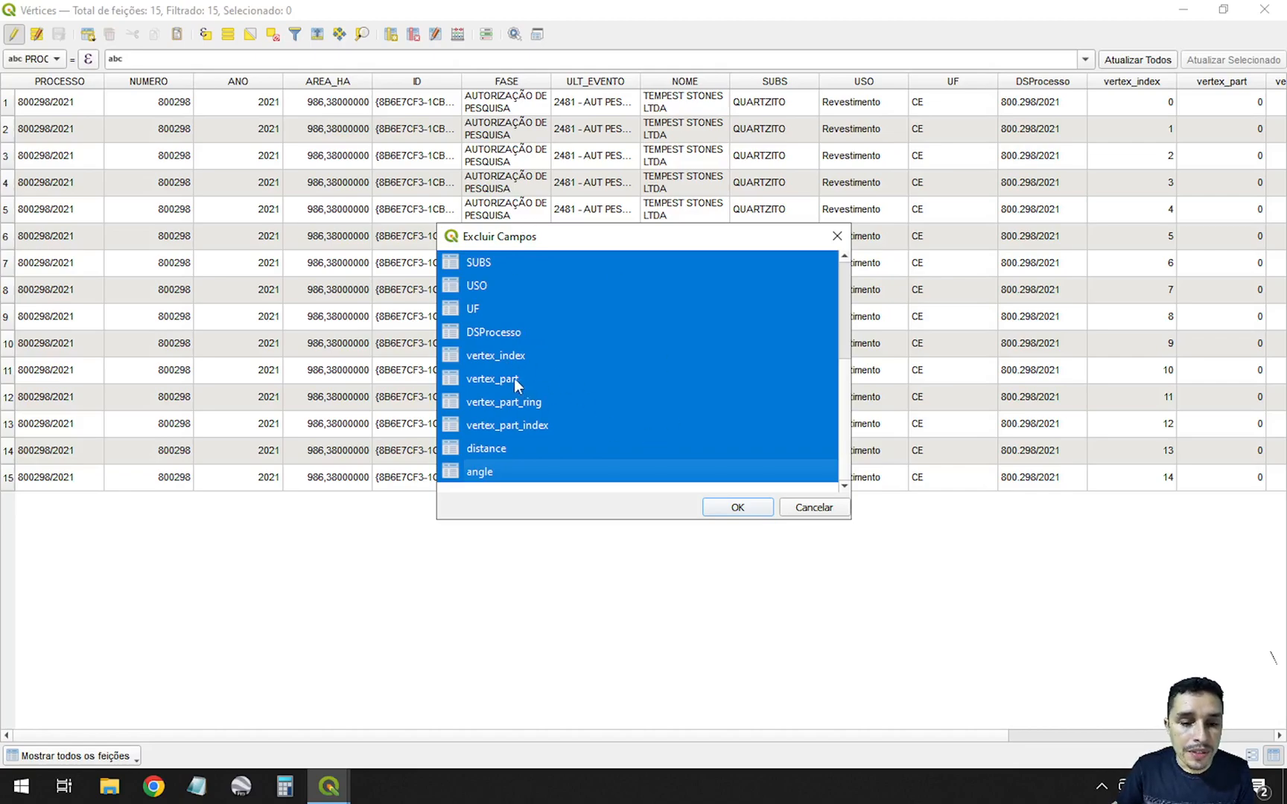
ctrl+click(509, 358)
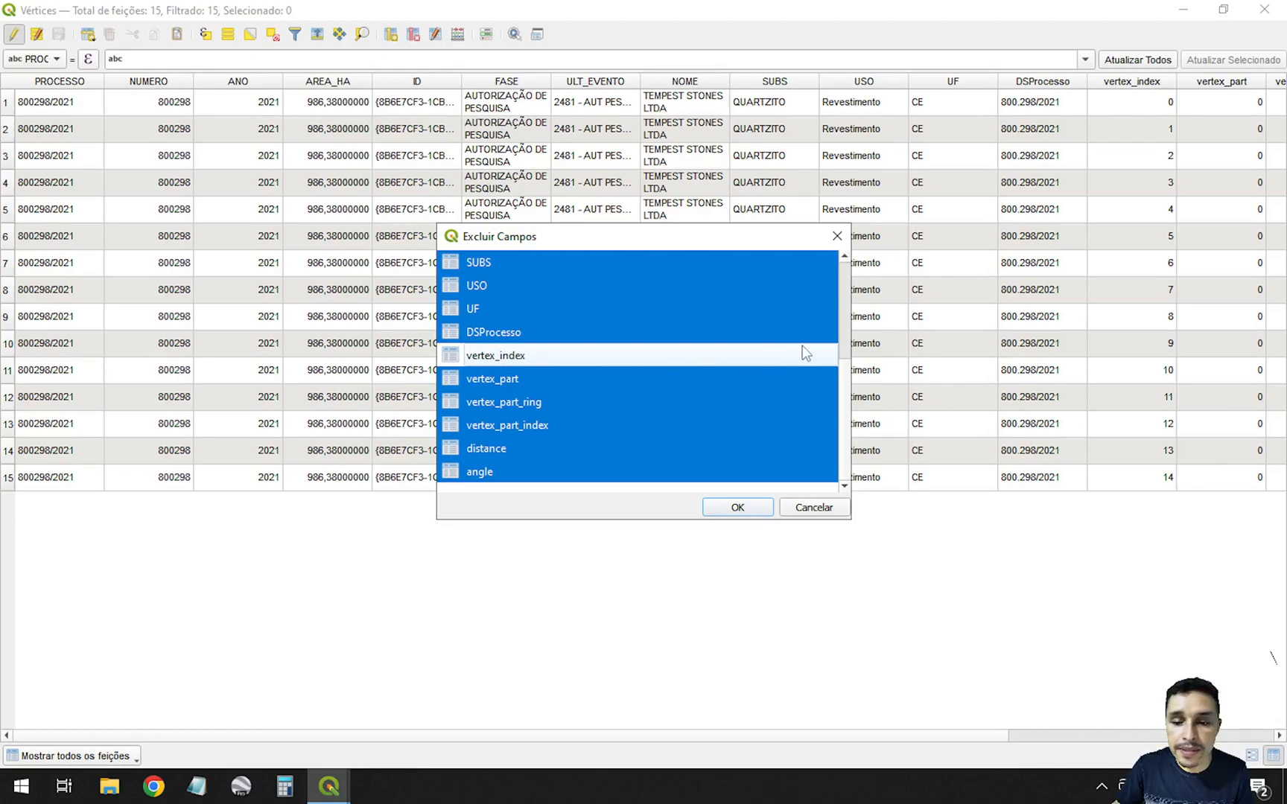
scroll(847, 417, up, 3)
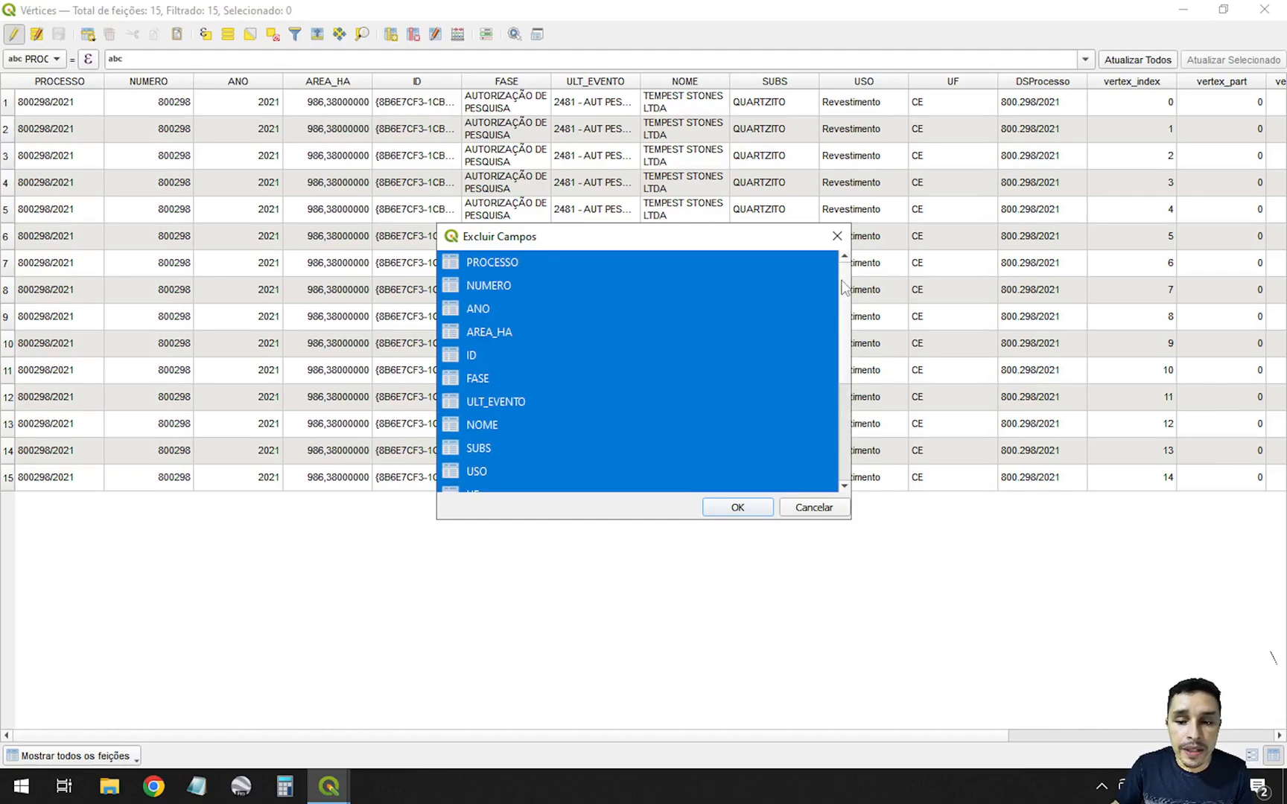
scroll(799, 336, down, 3)
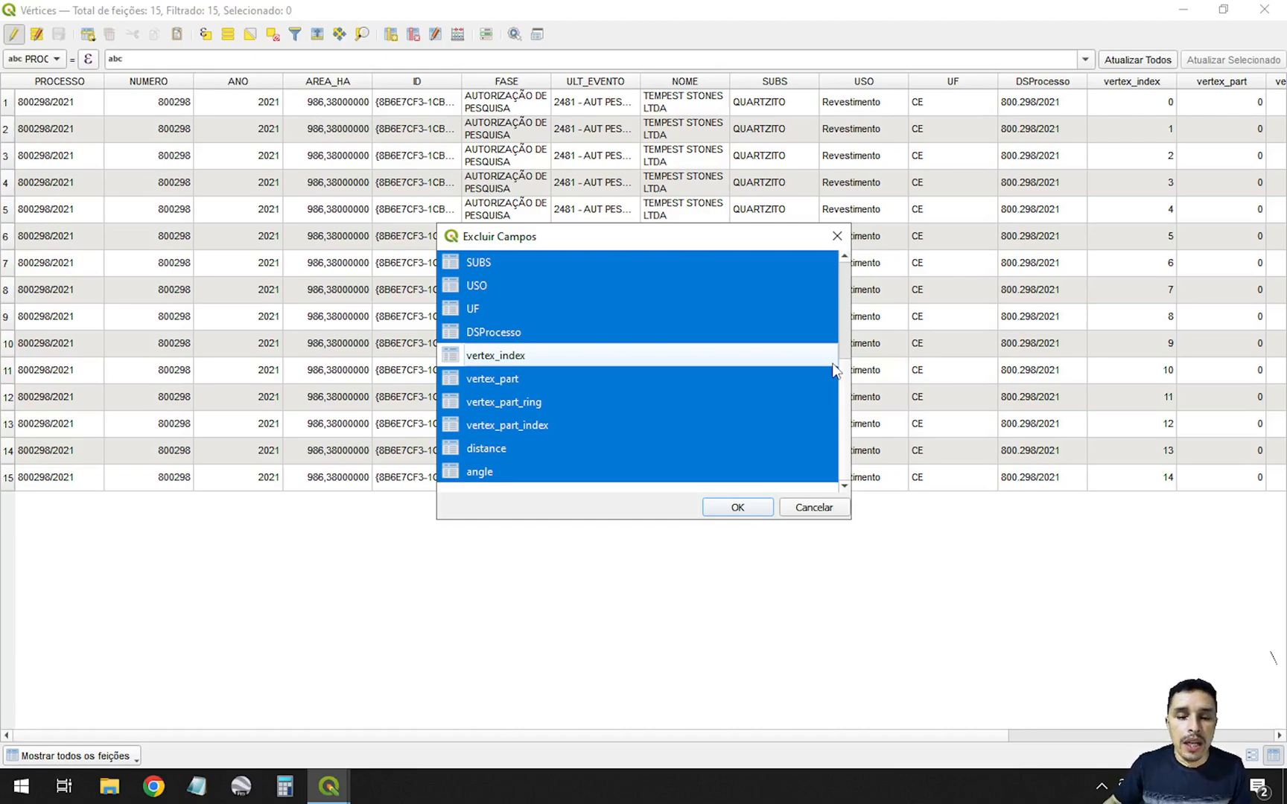
scroll(842, 312, up, 3)
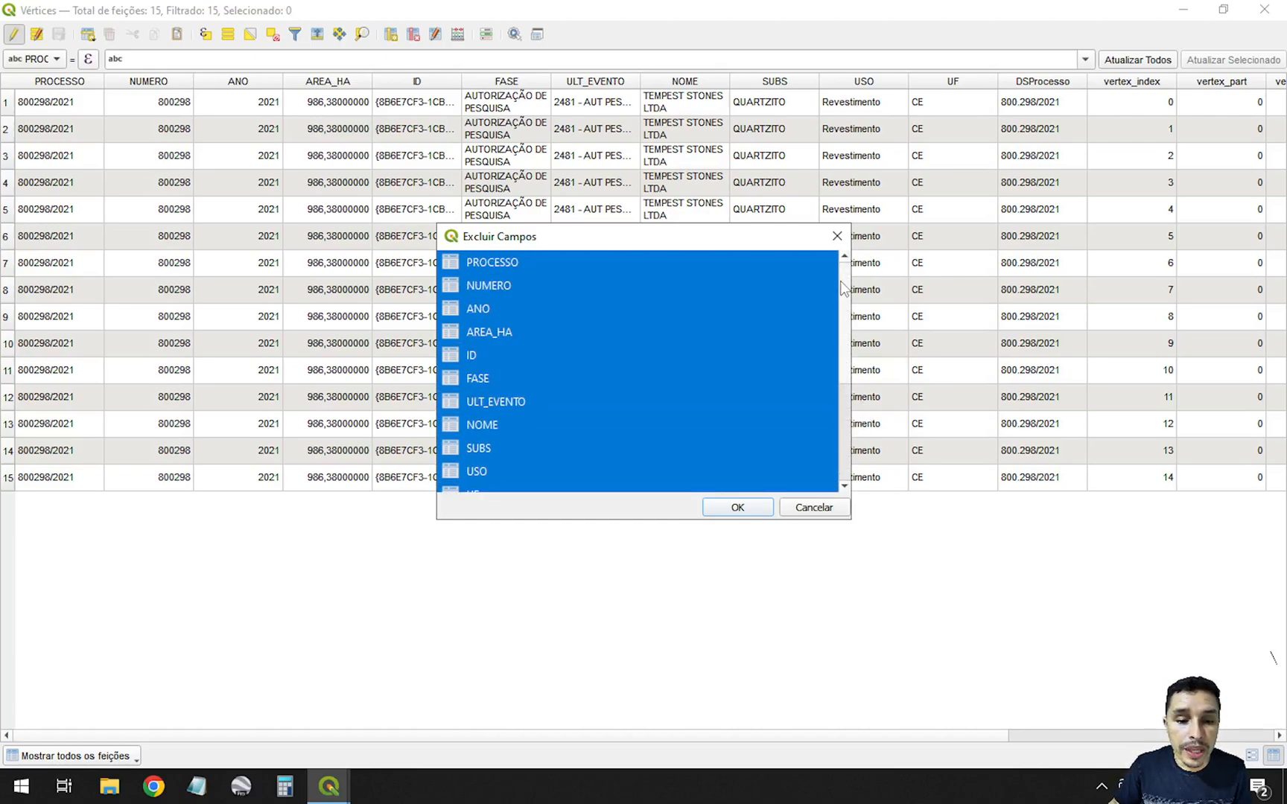
scroll(577, 328, down, 3)
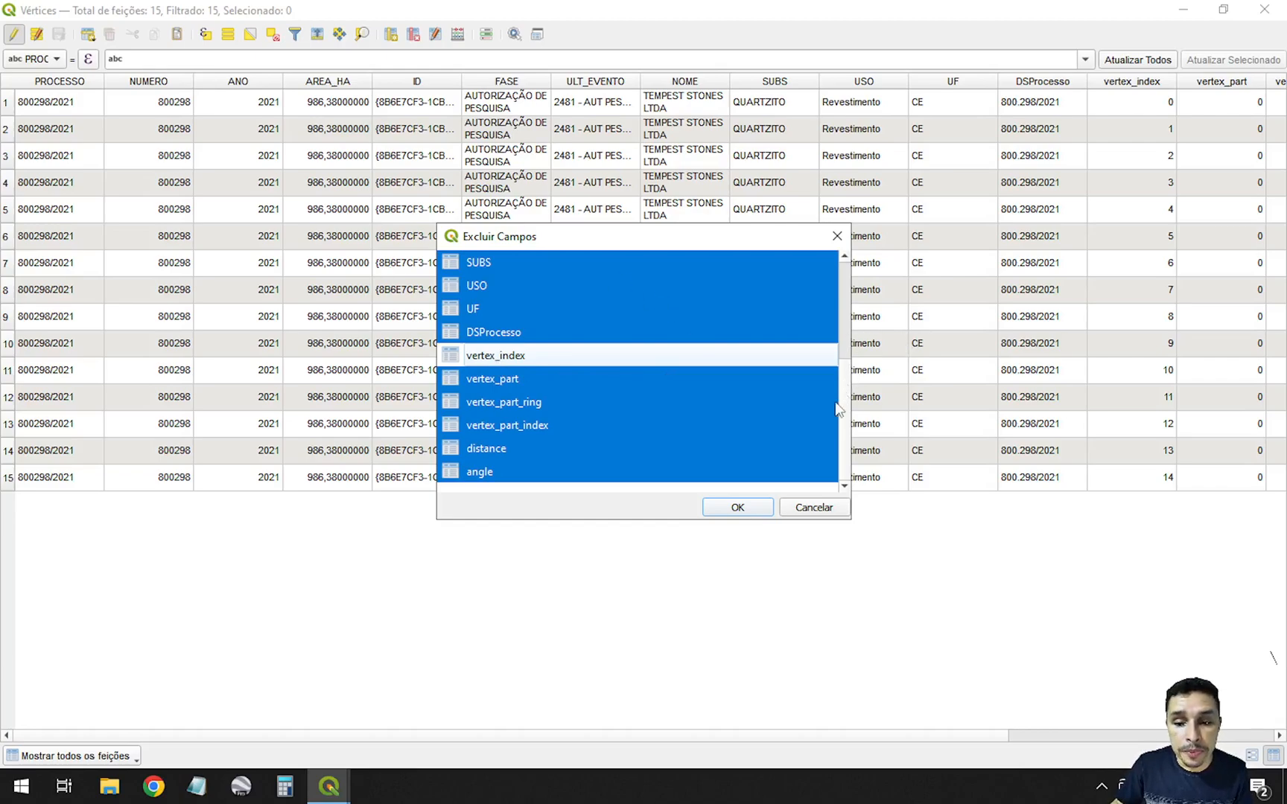
scroll(846, 422, up, 3)
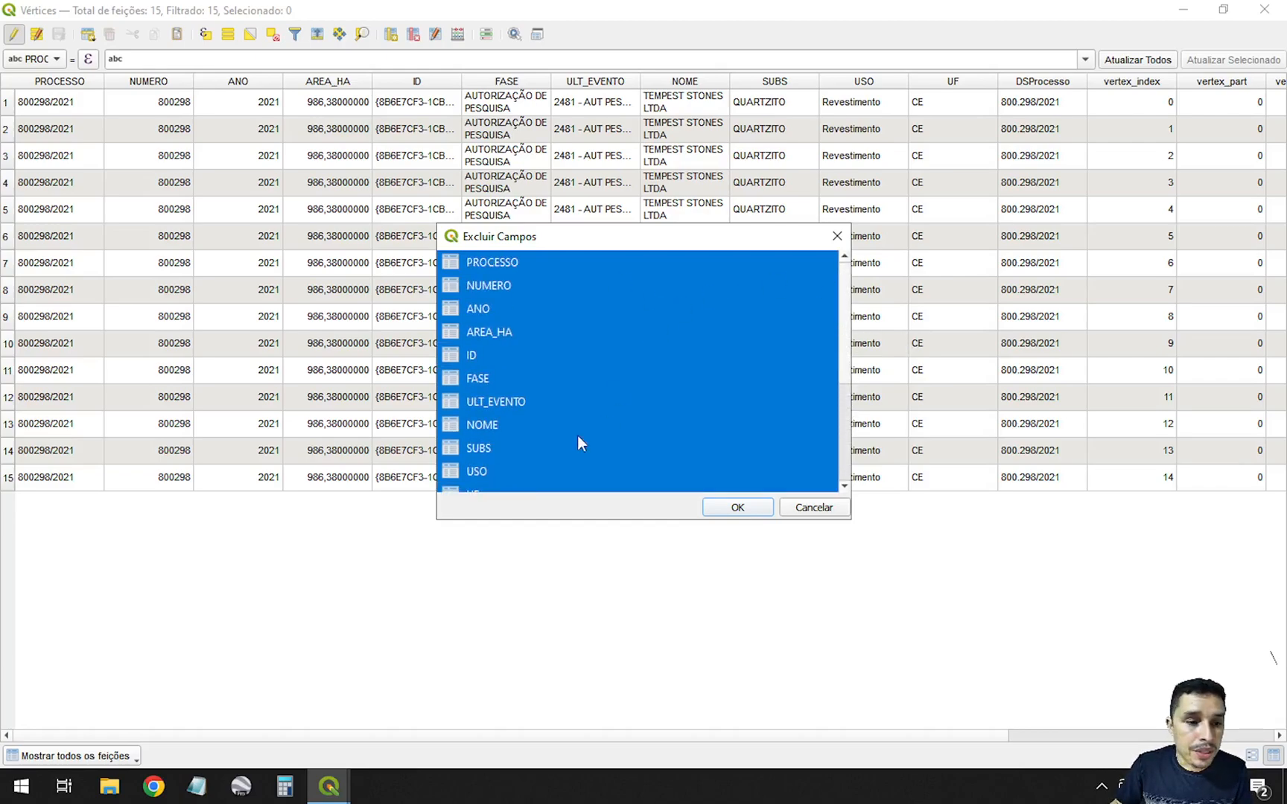
scroll(568, 400, down, 2)
scroll(509, 401, up, 2)
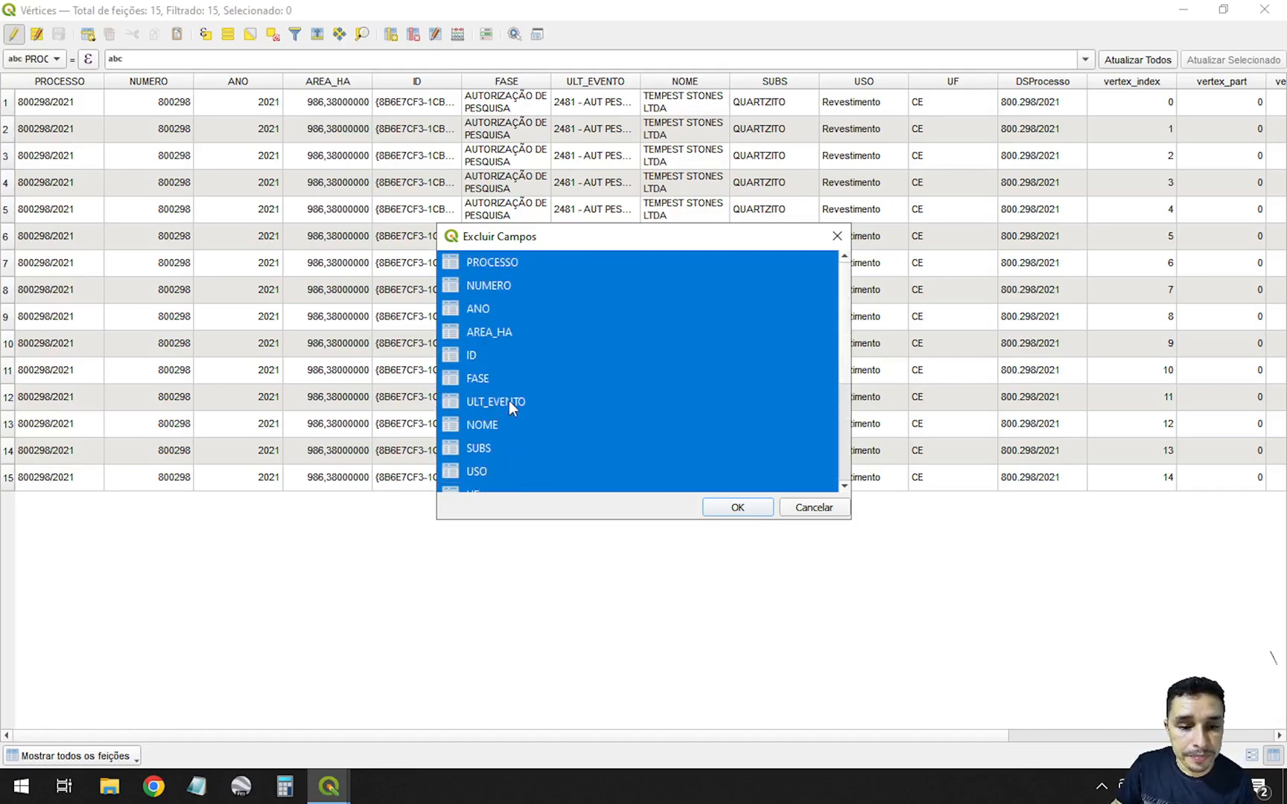
click(514, 427)
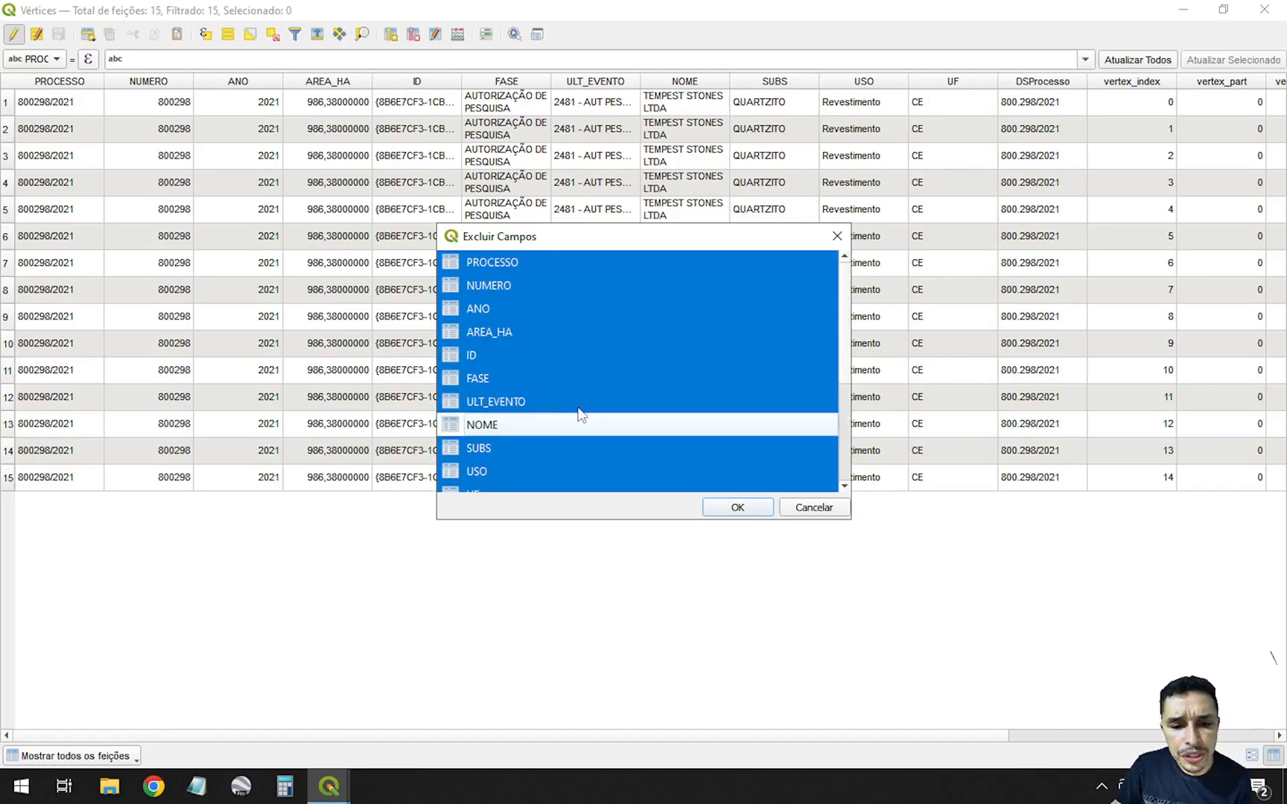
click(507, 263)
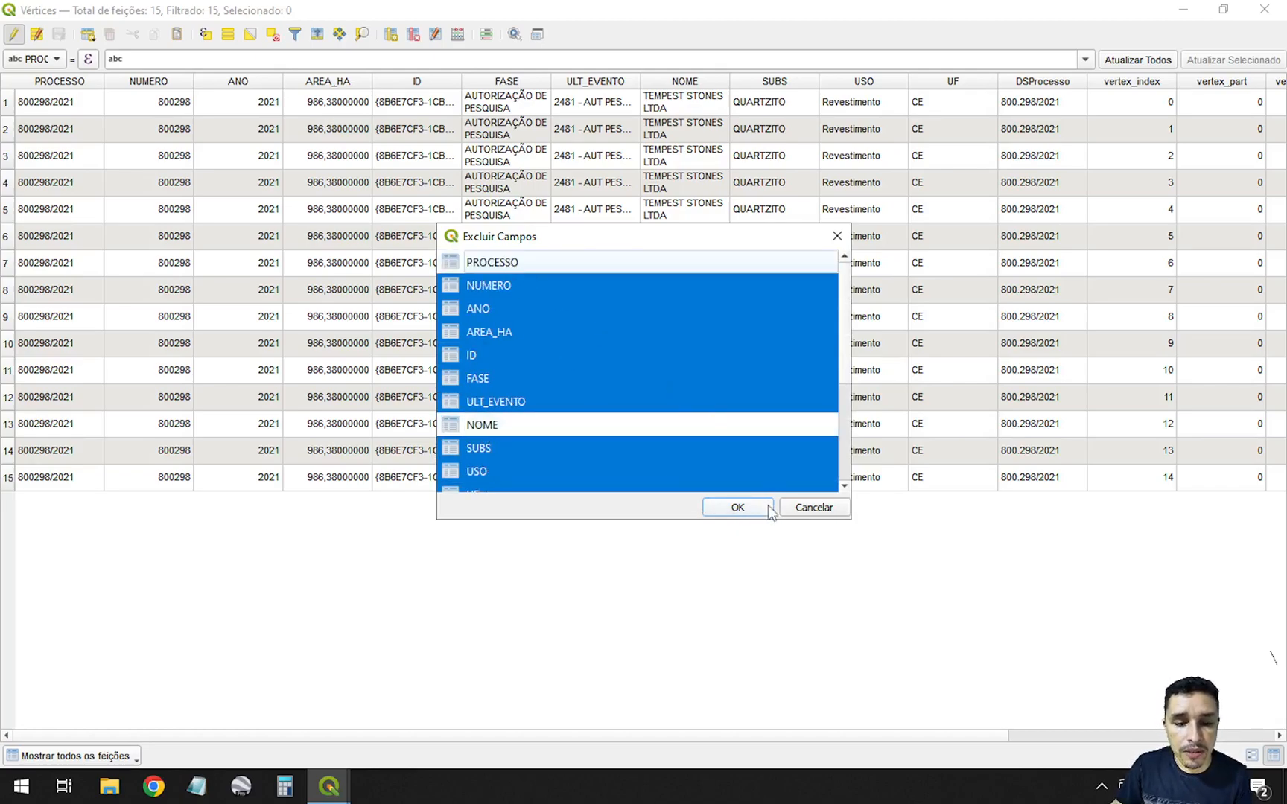
click(762, 508)
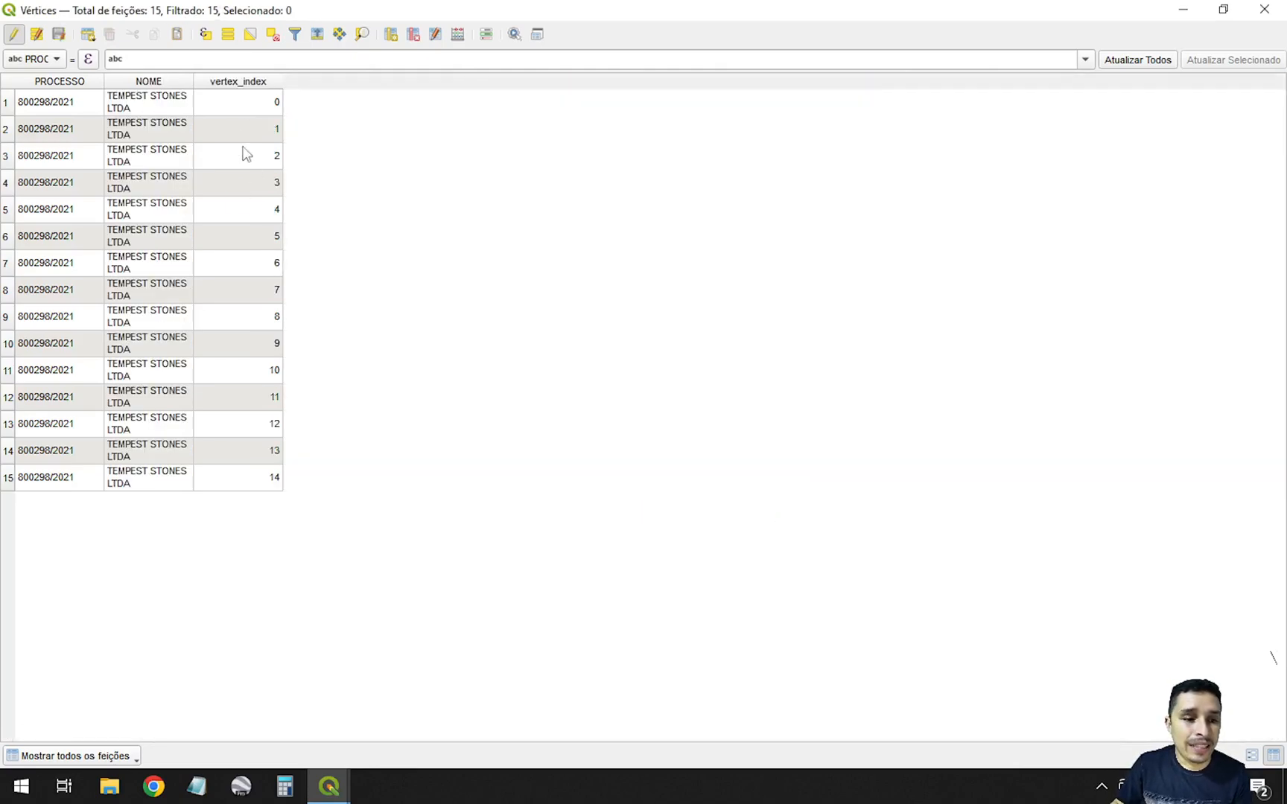
Step: Widen the NOME column so each name fits on one line, and narrow the vertex_index column to its heading
drag(194, 80, 274, 79)
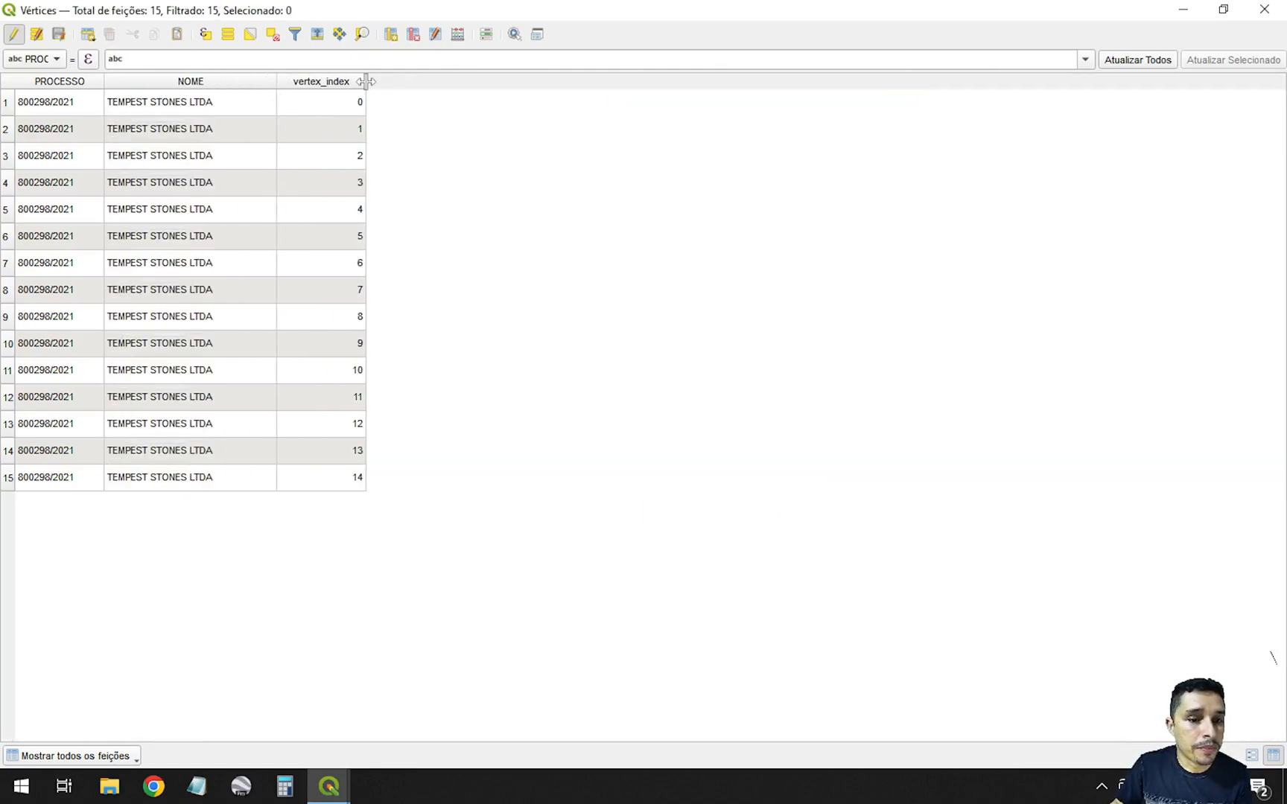
drag(365, 80, 386, 81)
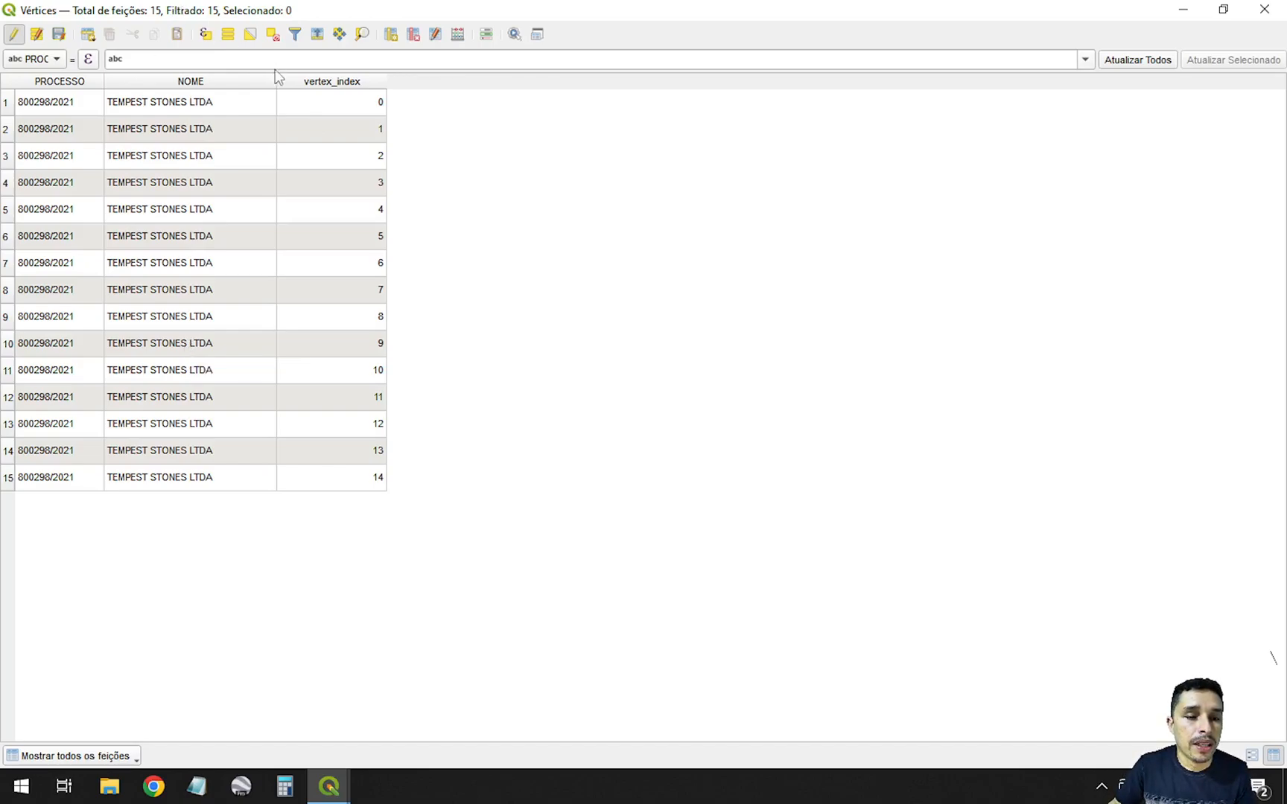
drag(276, 79, 231, 74)
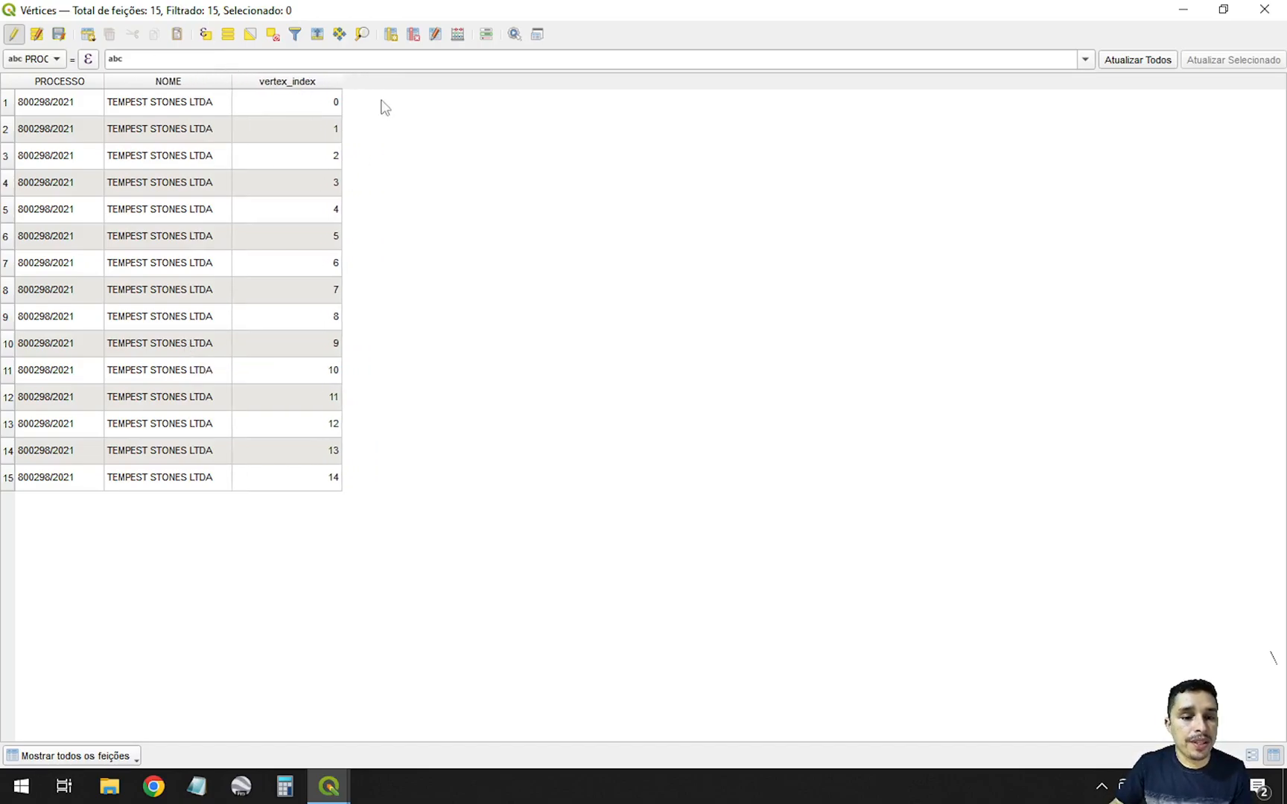
drag(341, 80, 307, 84)
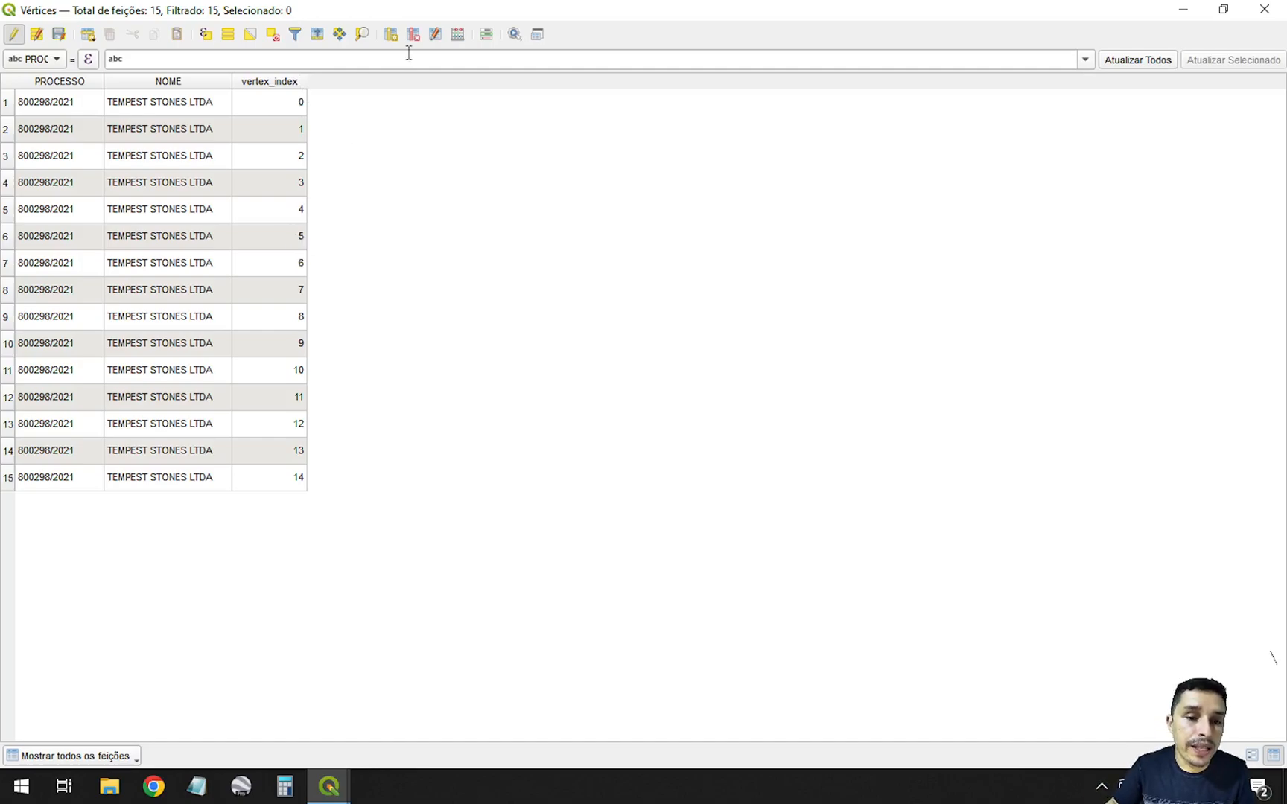
Step: Set up a new field named VERTICES with type Texto (string) in the field calculator
click(457, 34)
click(543, 244)
text(VERTC)
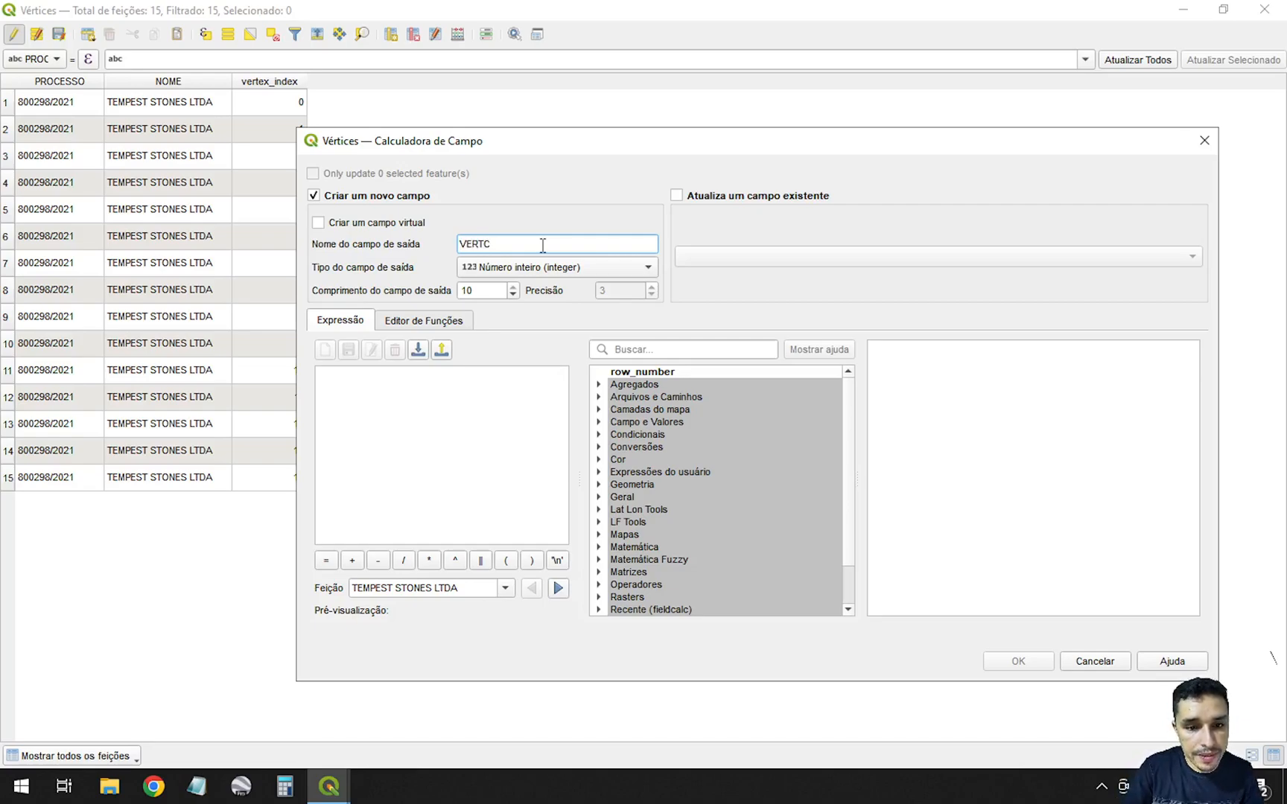
key(BackSpace)
text(ICES)
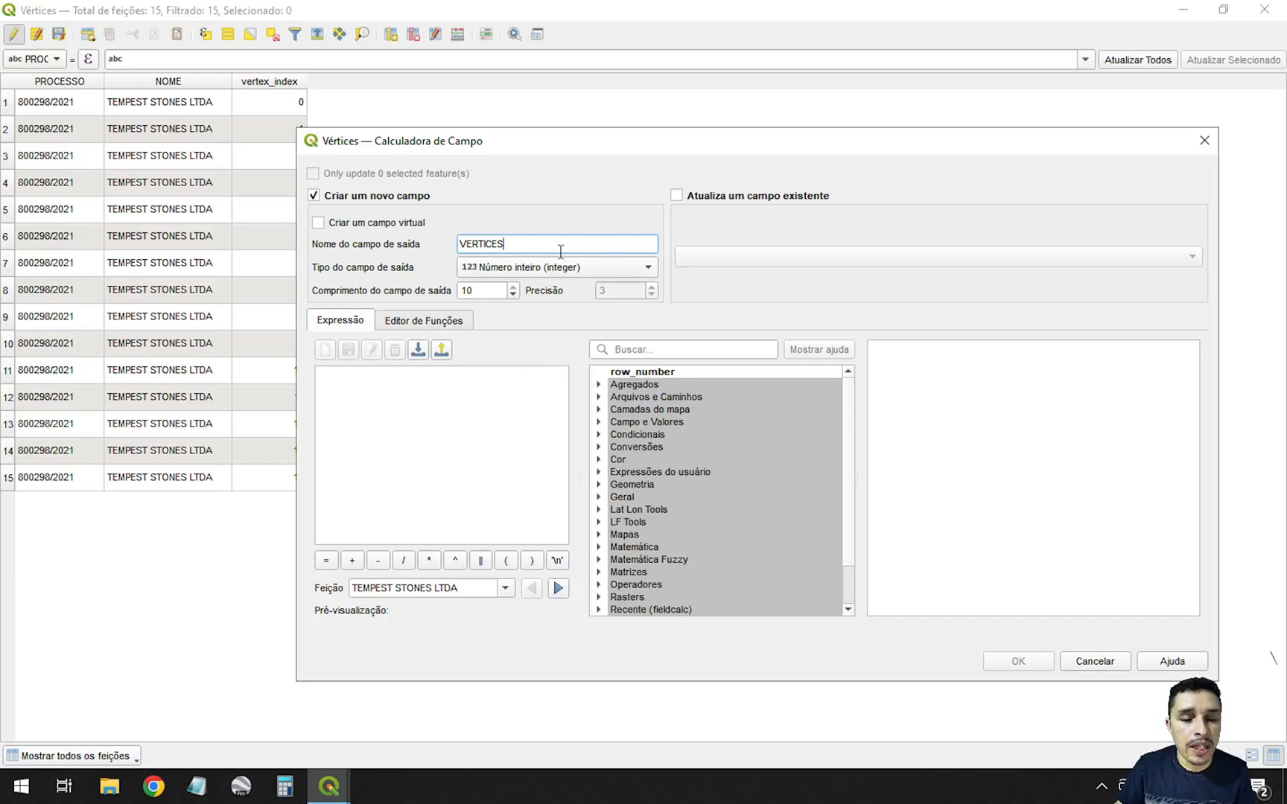
click(525, 270)
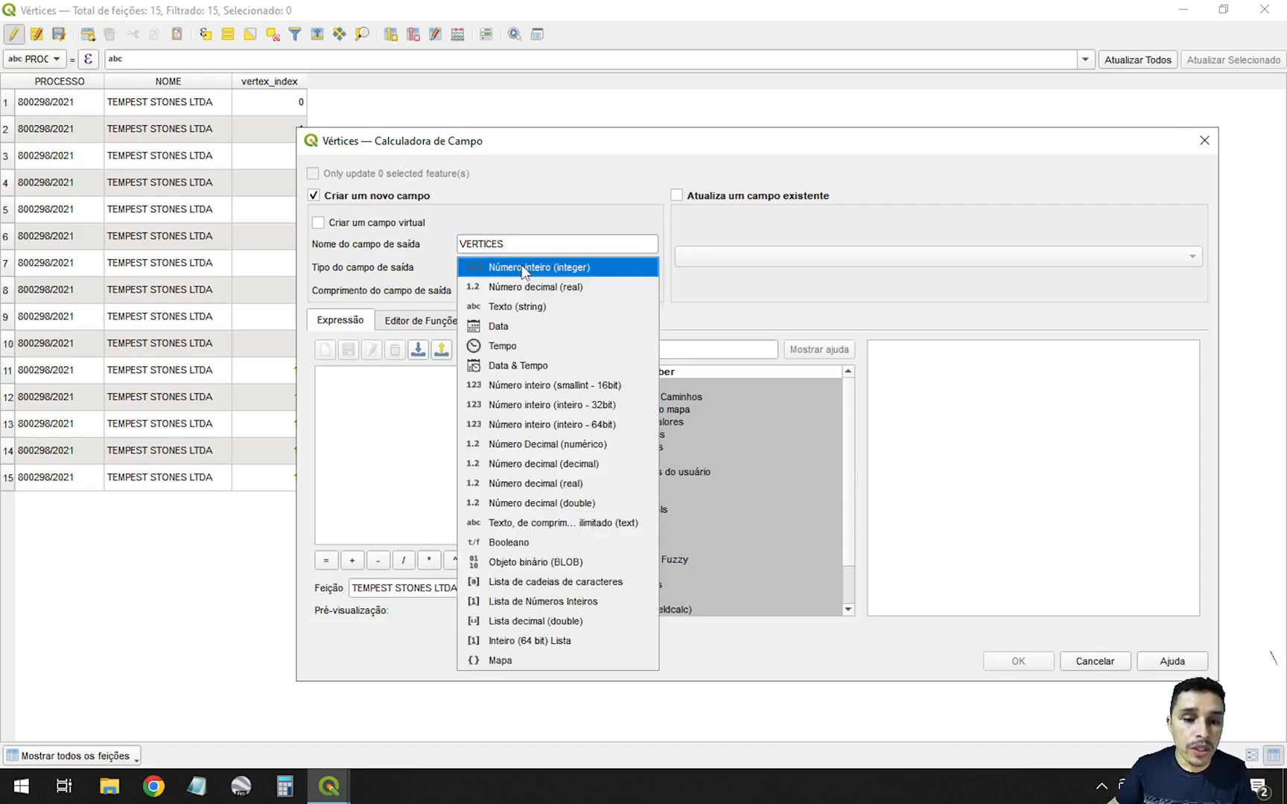
click(524, 305)
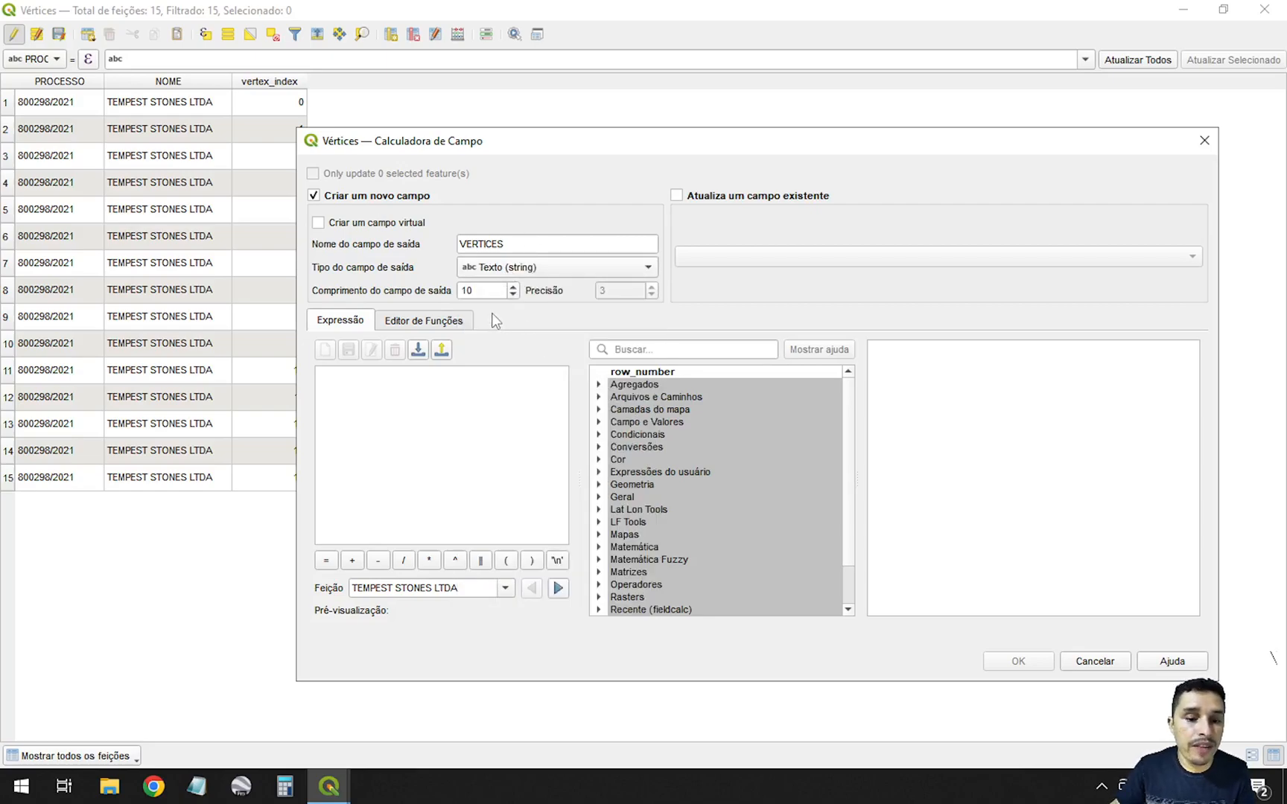
Step: Begin the VERTICES expression with the text 'V' followed by the concatenation operator ||
click(410, 399)
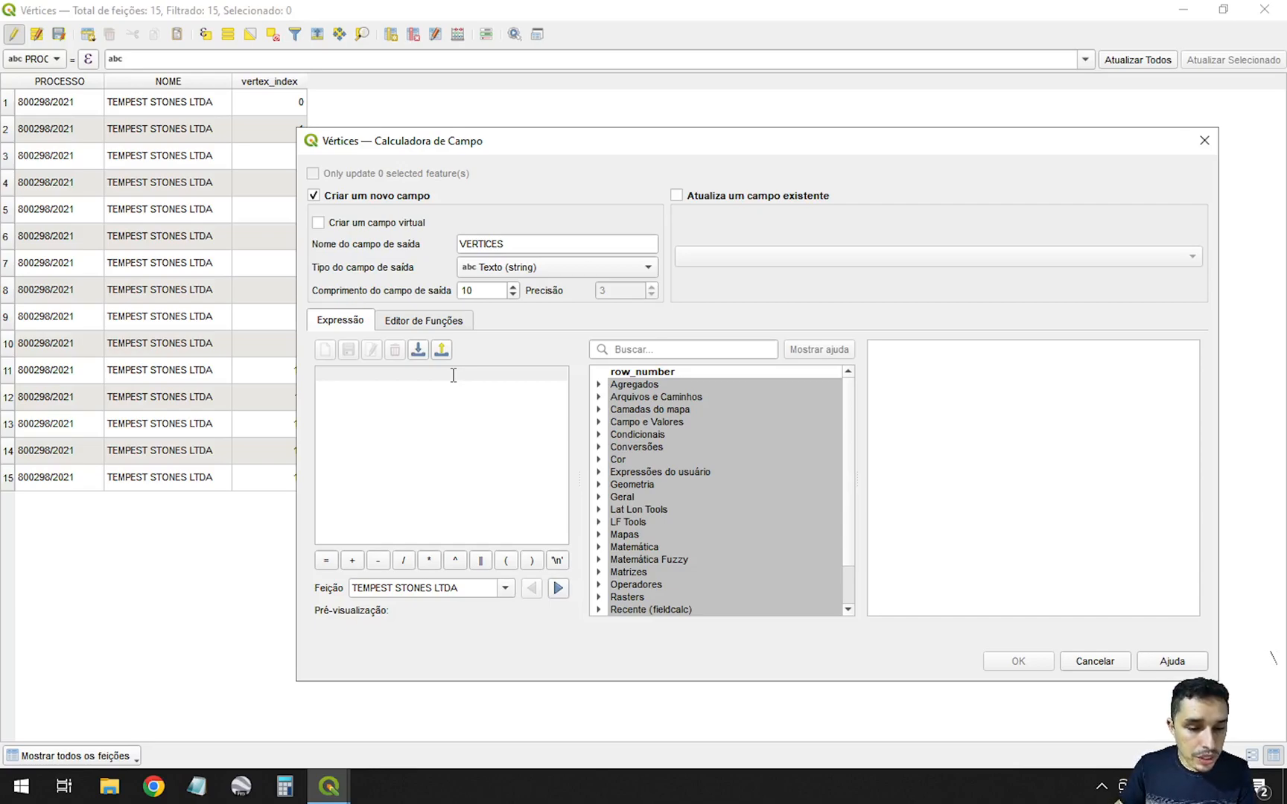
text('')
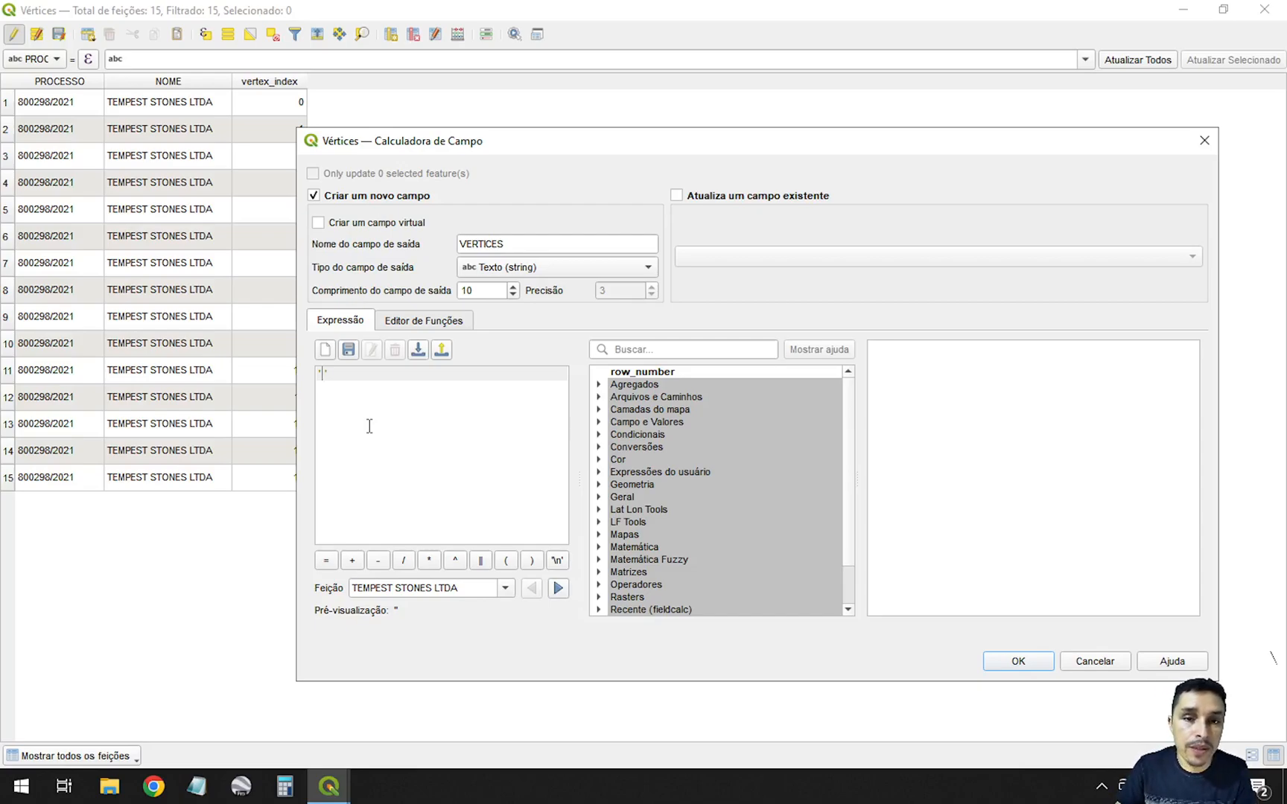
text(V)
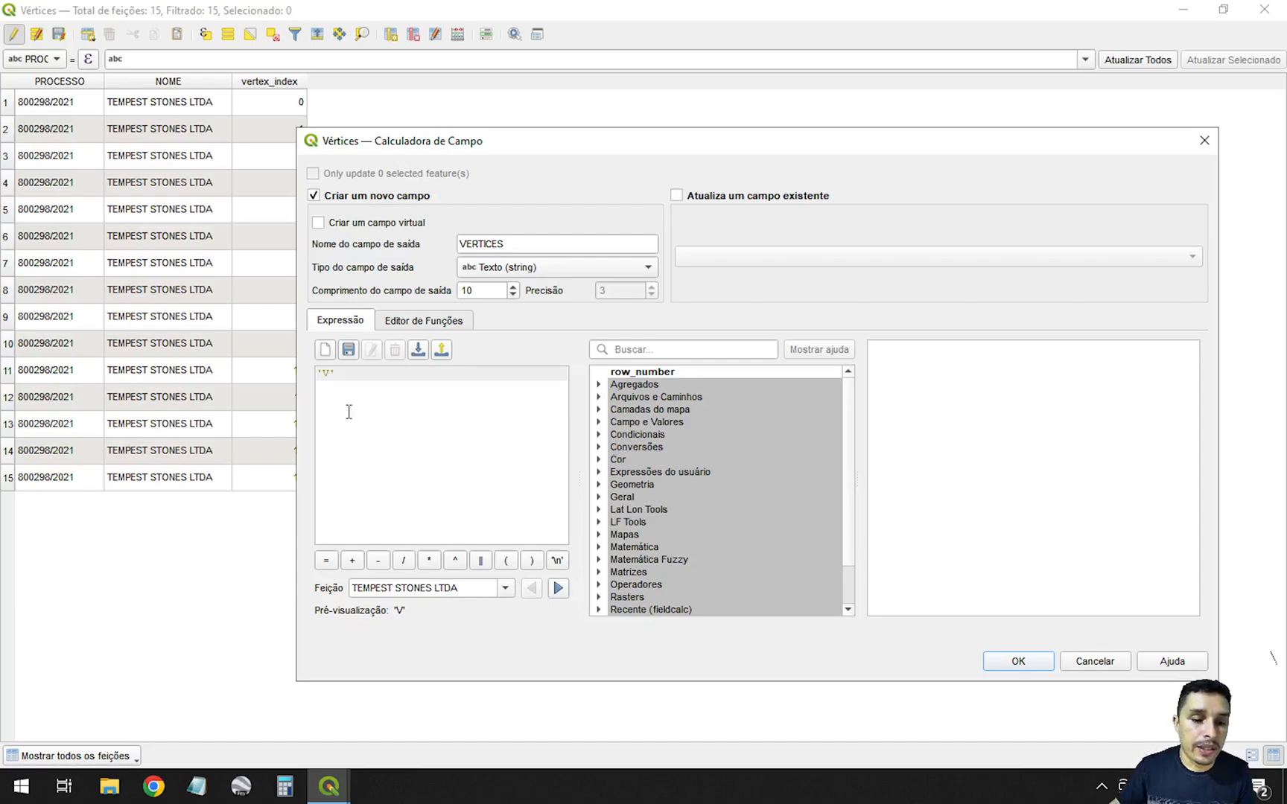
drag(337, 373, 316, 376)
click(332, 391)
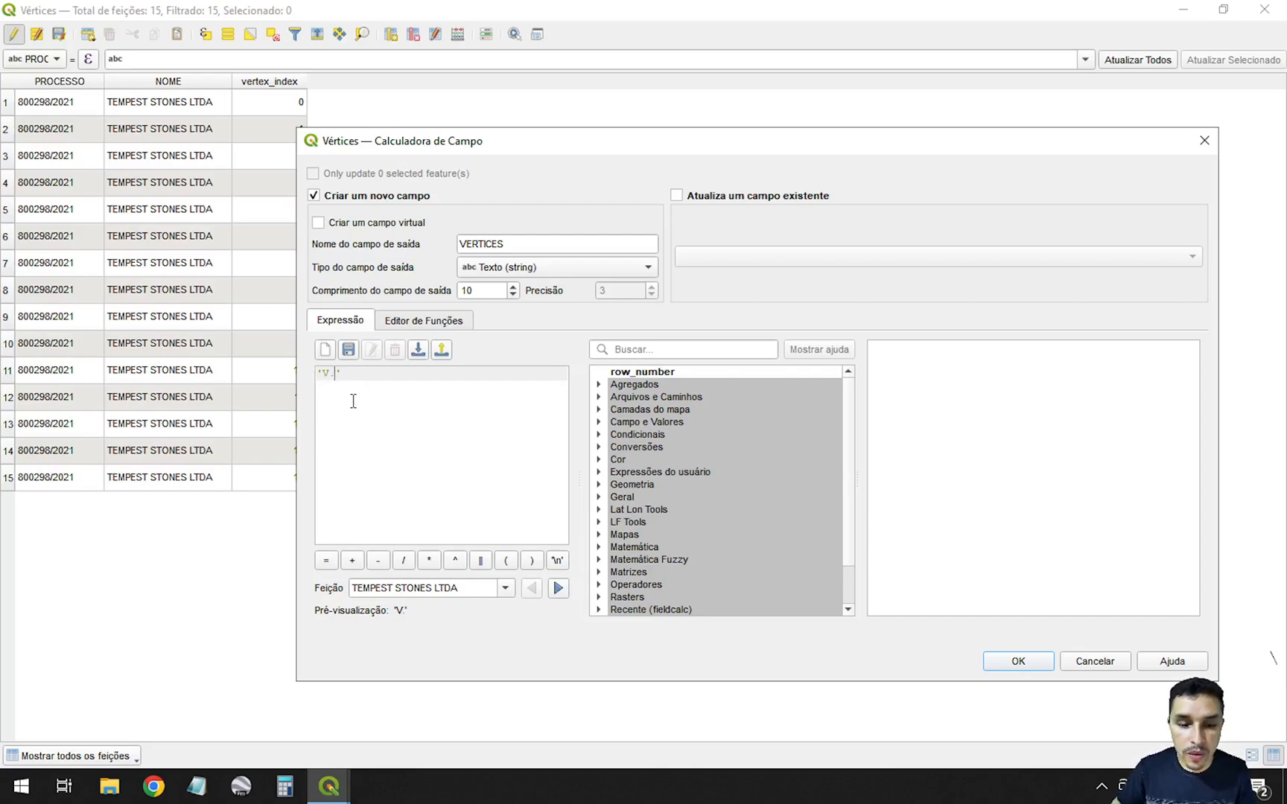
drag(337, 375, 302, 379)
click(350, 385)
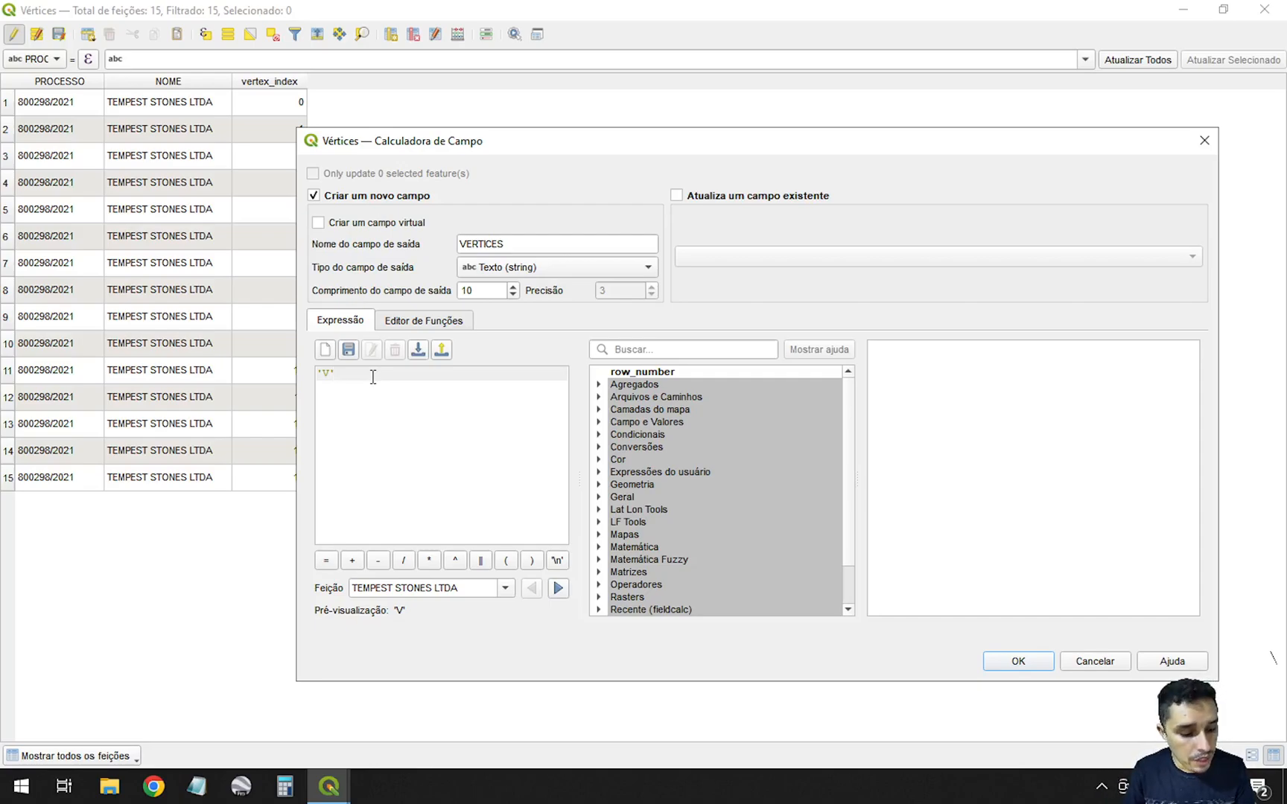
click(483, 562)
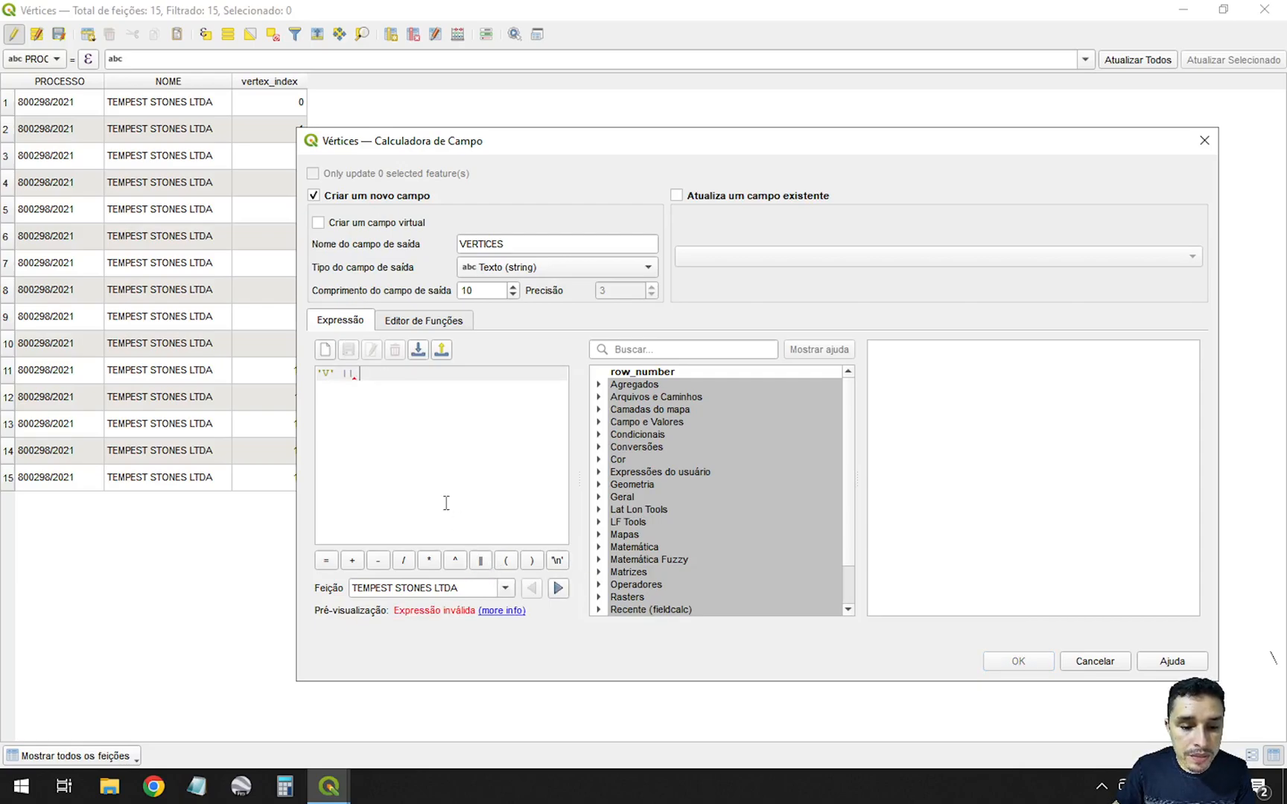
drag(361, 379, 345, 378)
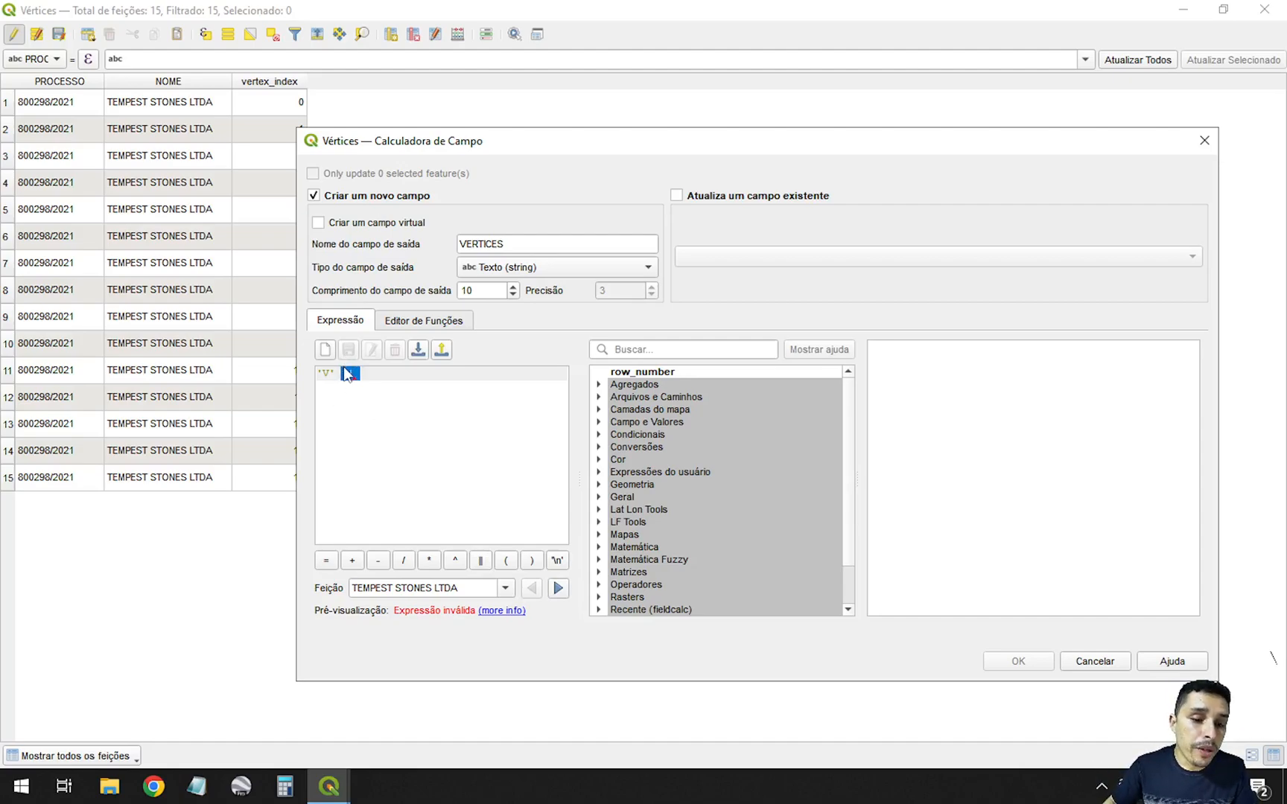
click(341, 373)
drag(336, 375, 301, 372)
click(359, 375)
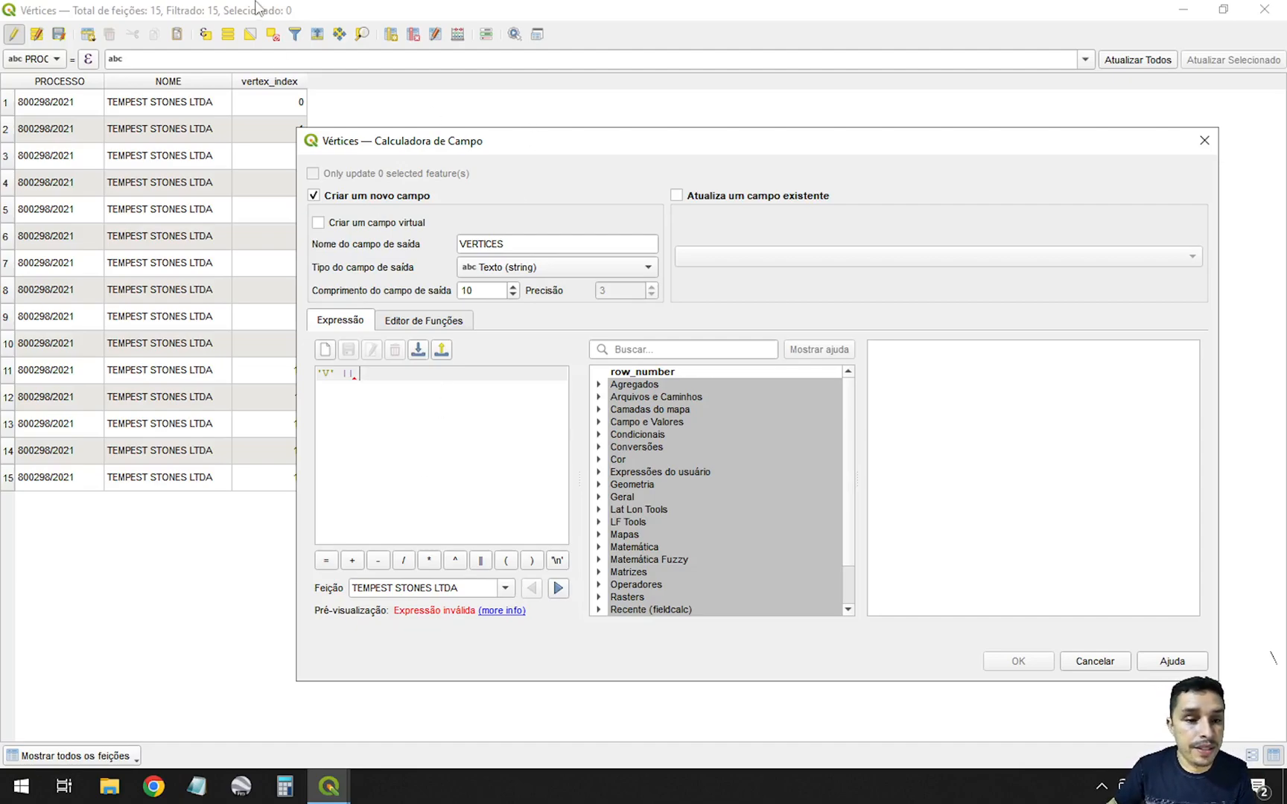
Step: Complete the expression as 'V' || "vertex_index" and create the VERTICES field
drag(426, 141, 463, 98)
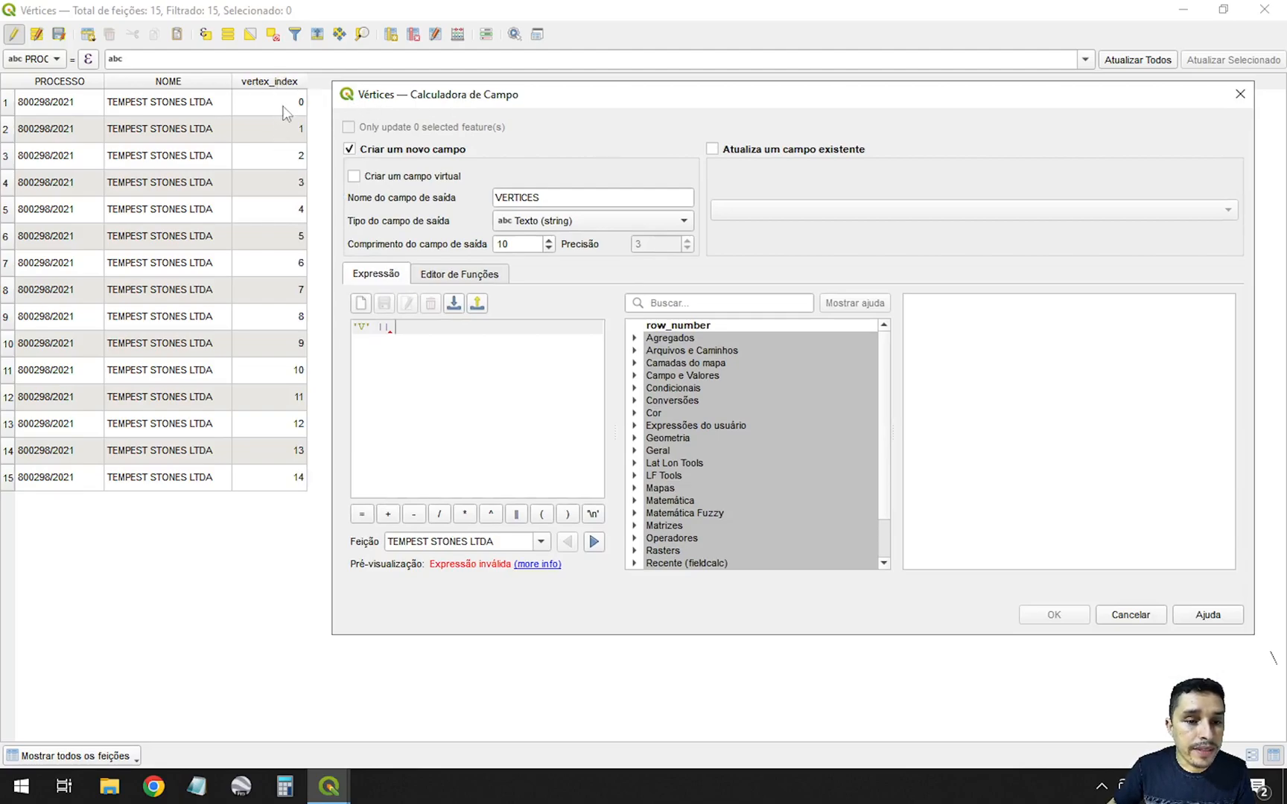
drag(379, 325, 344, 328)
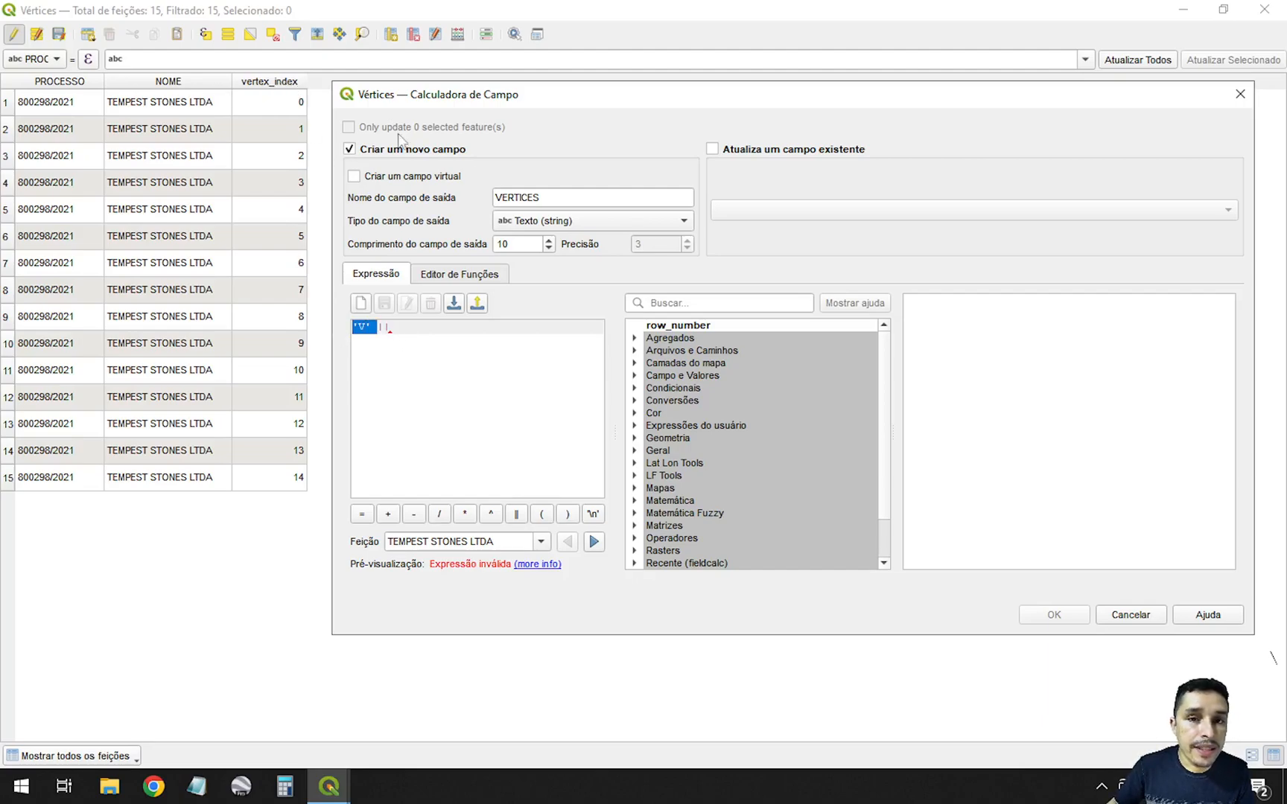
double_click(674, 375)
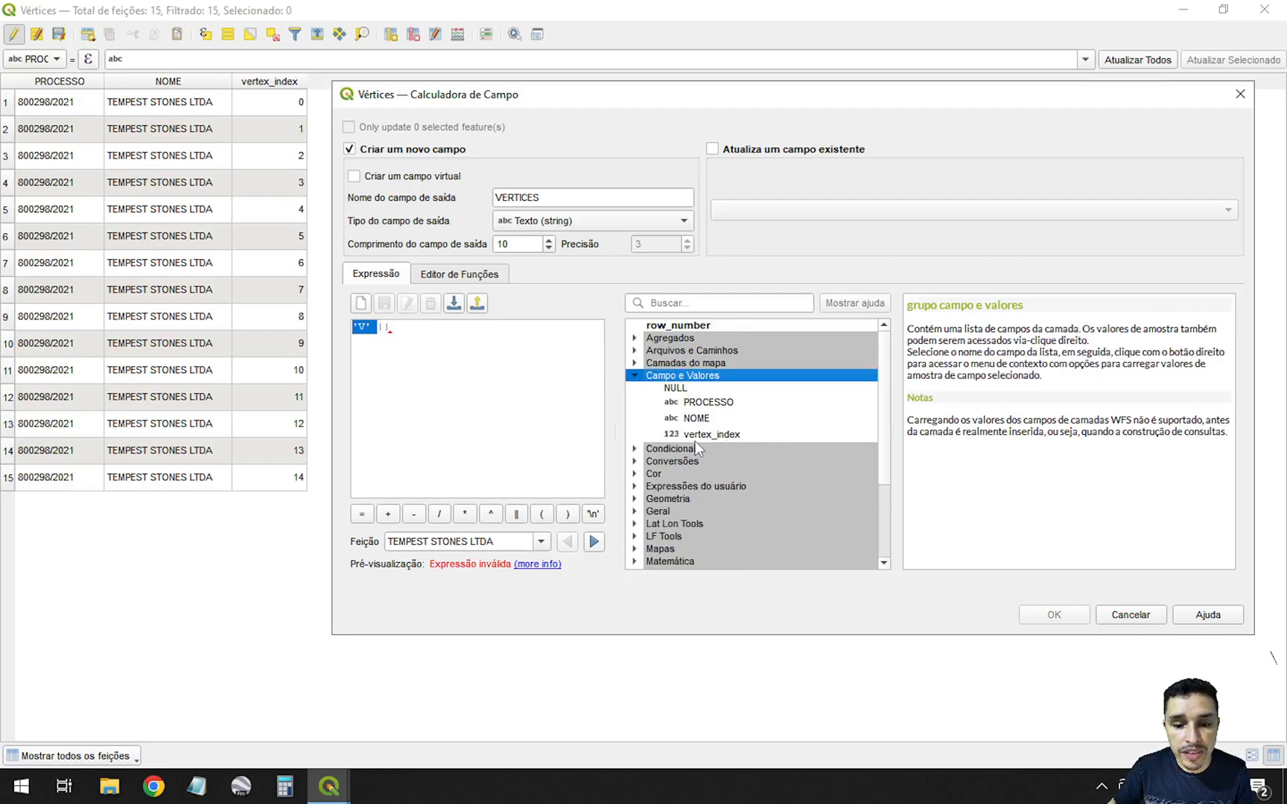
double_click(719, 434)
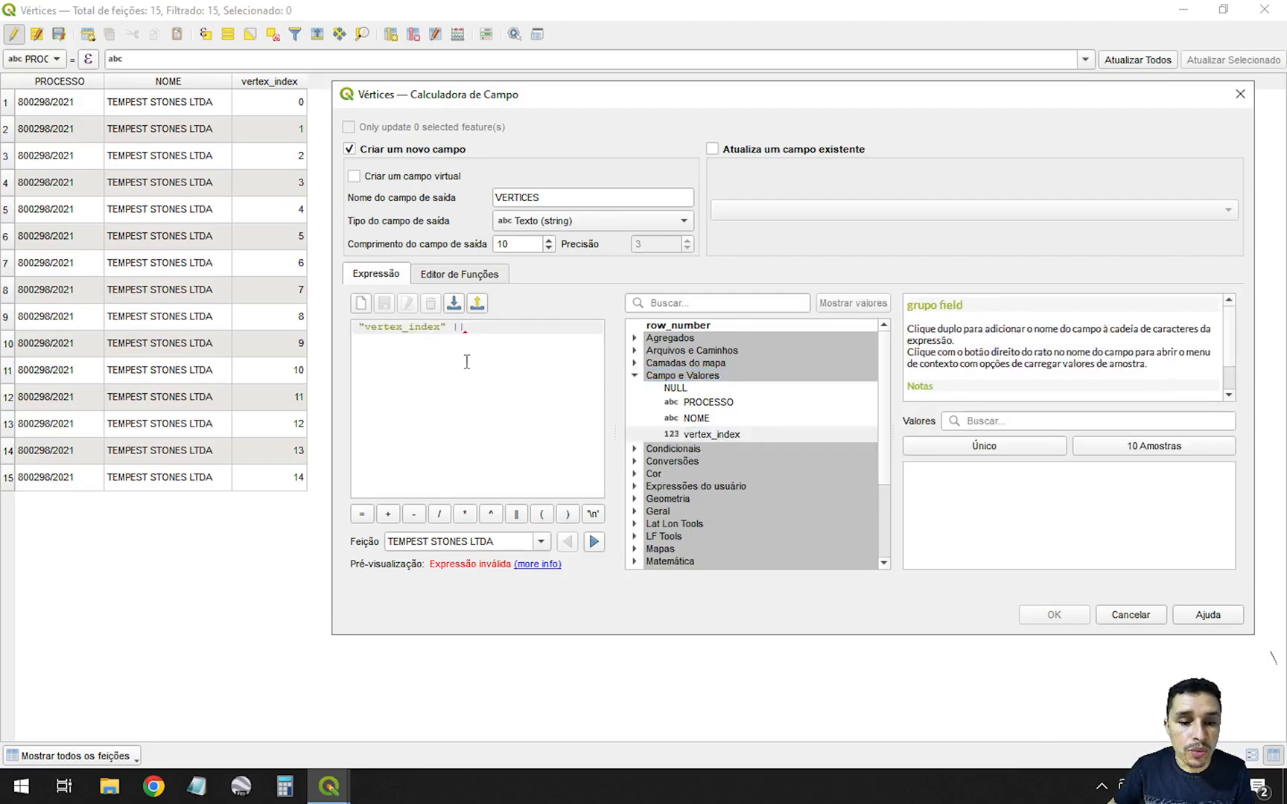
key(ctrl+z)
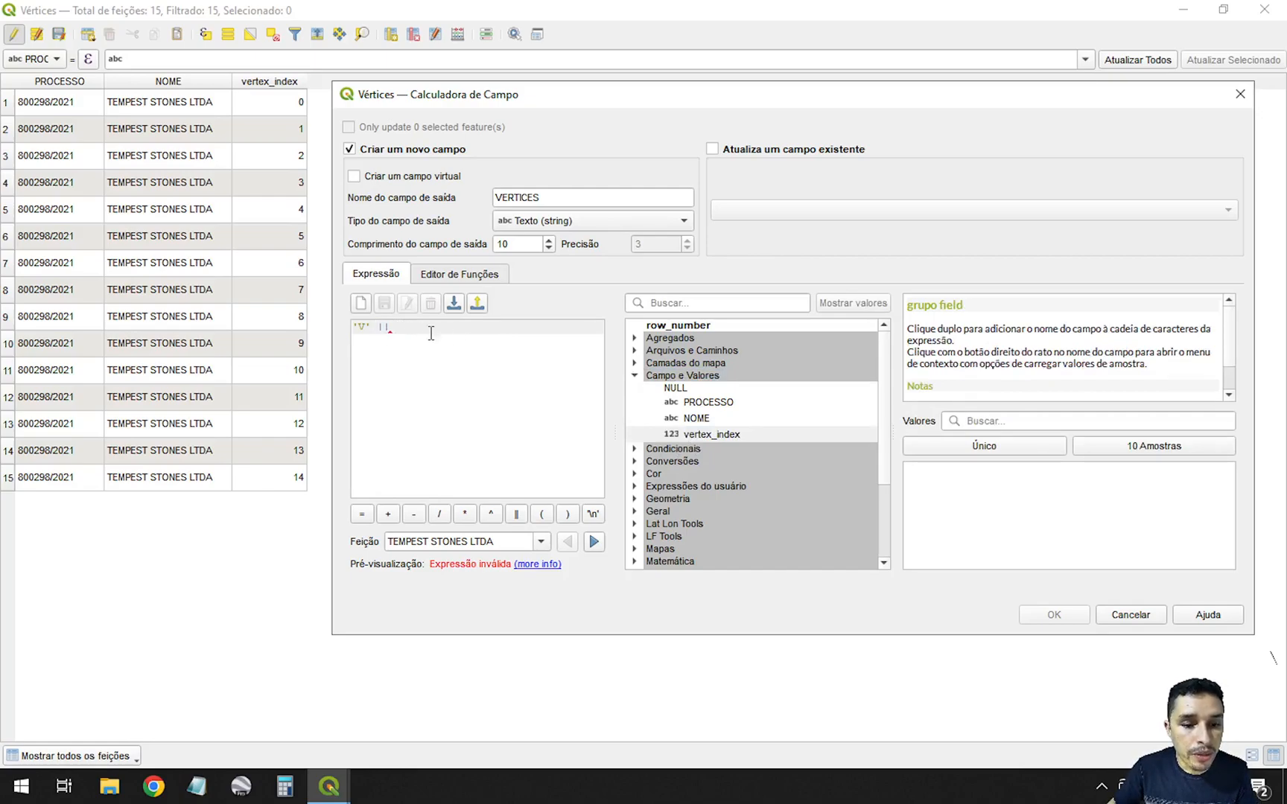
double_click(727, 434)
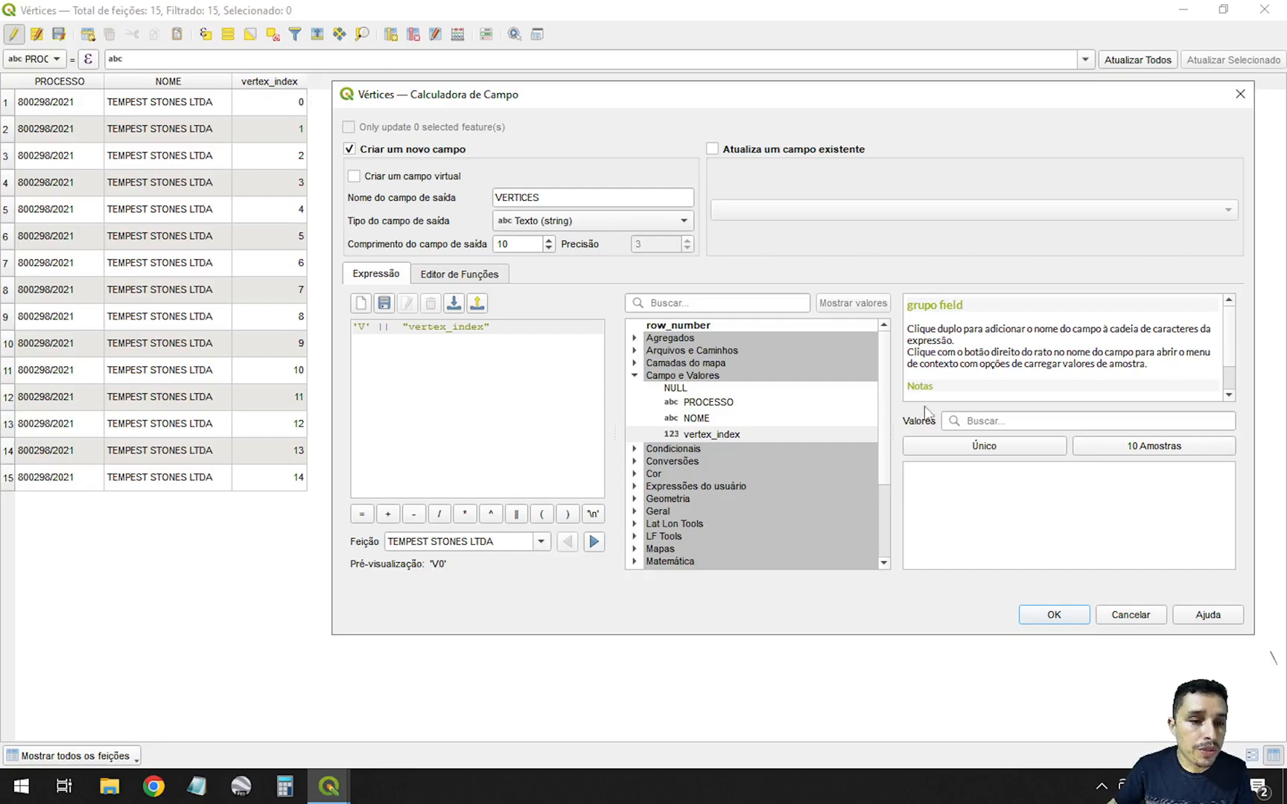
click(1055, 616)
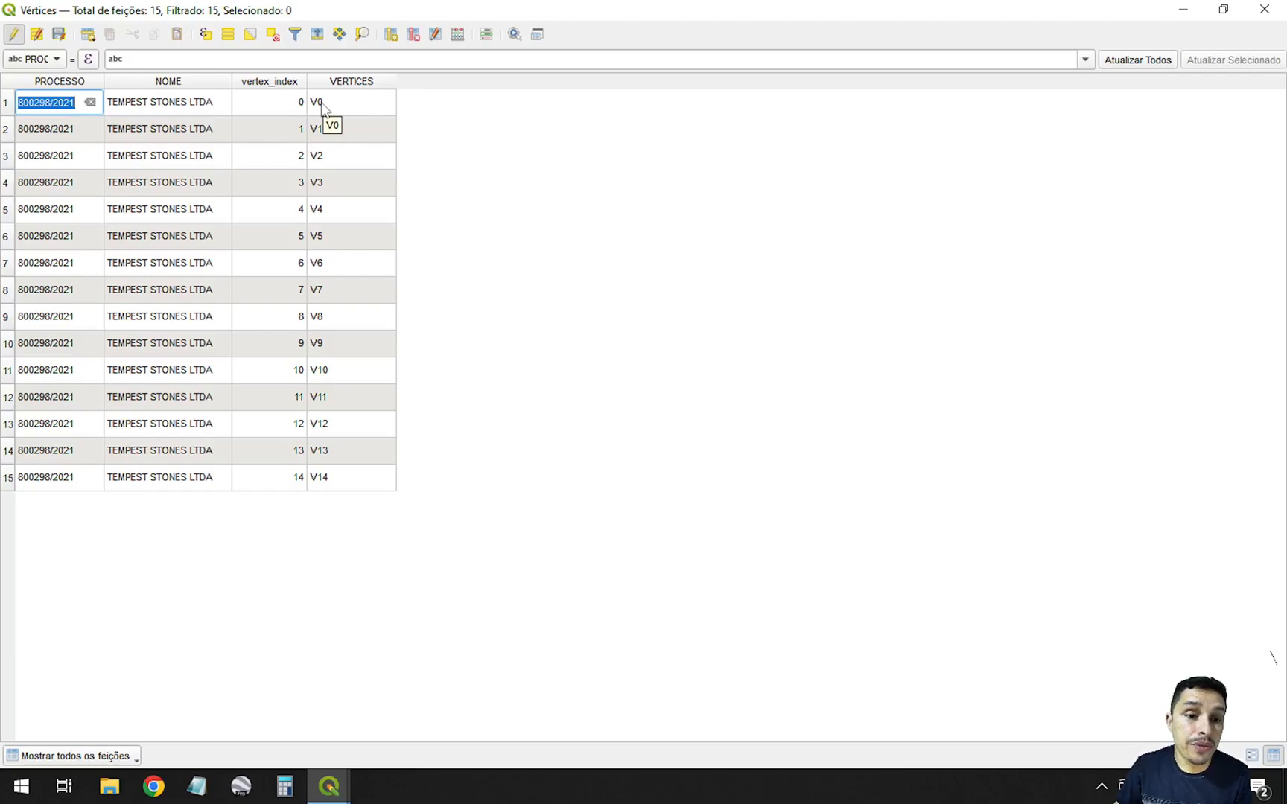
Step: Compare the row numbers of the first and last records with their vertex_index and VERTICES values
click(6, 105)
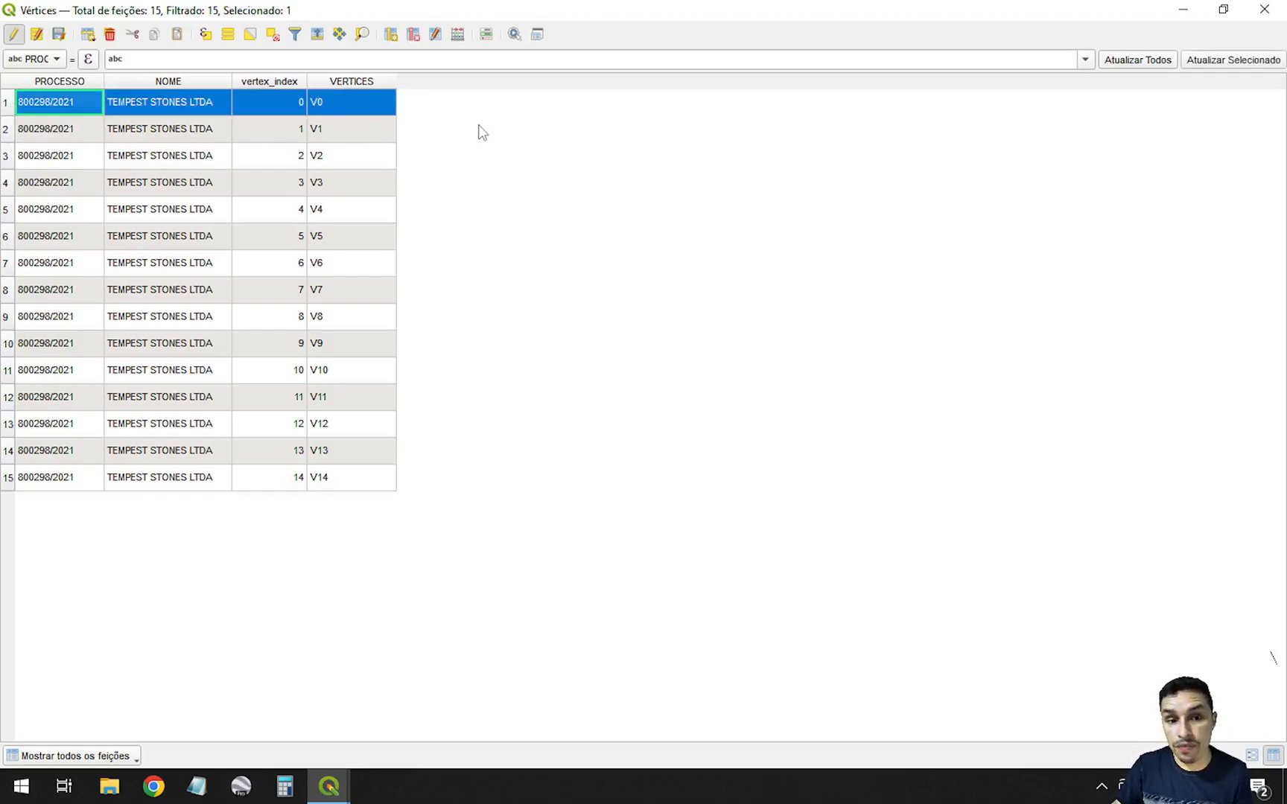
double_click(281, 108)
click(257, 105)
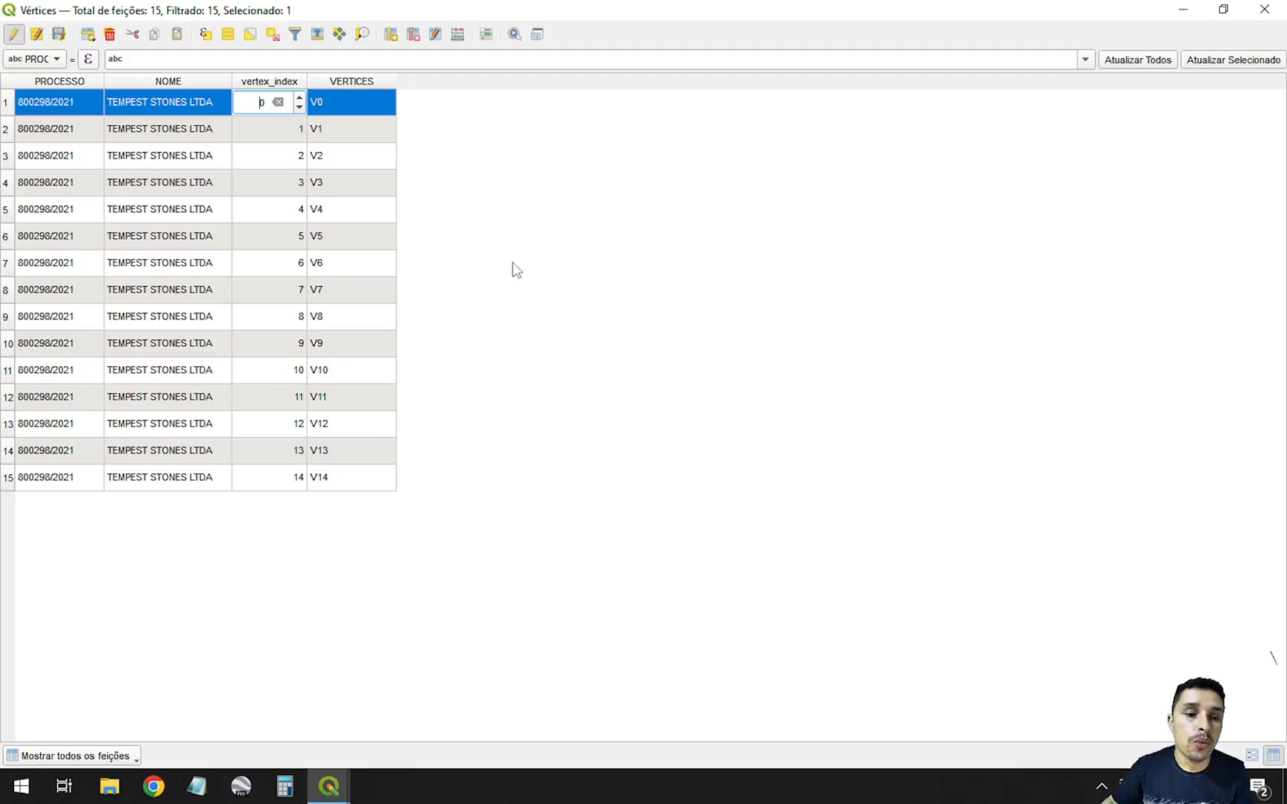
key(Return)
click(7, 101)
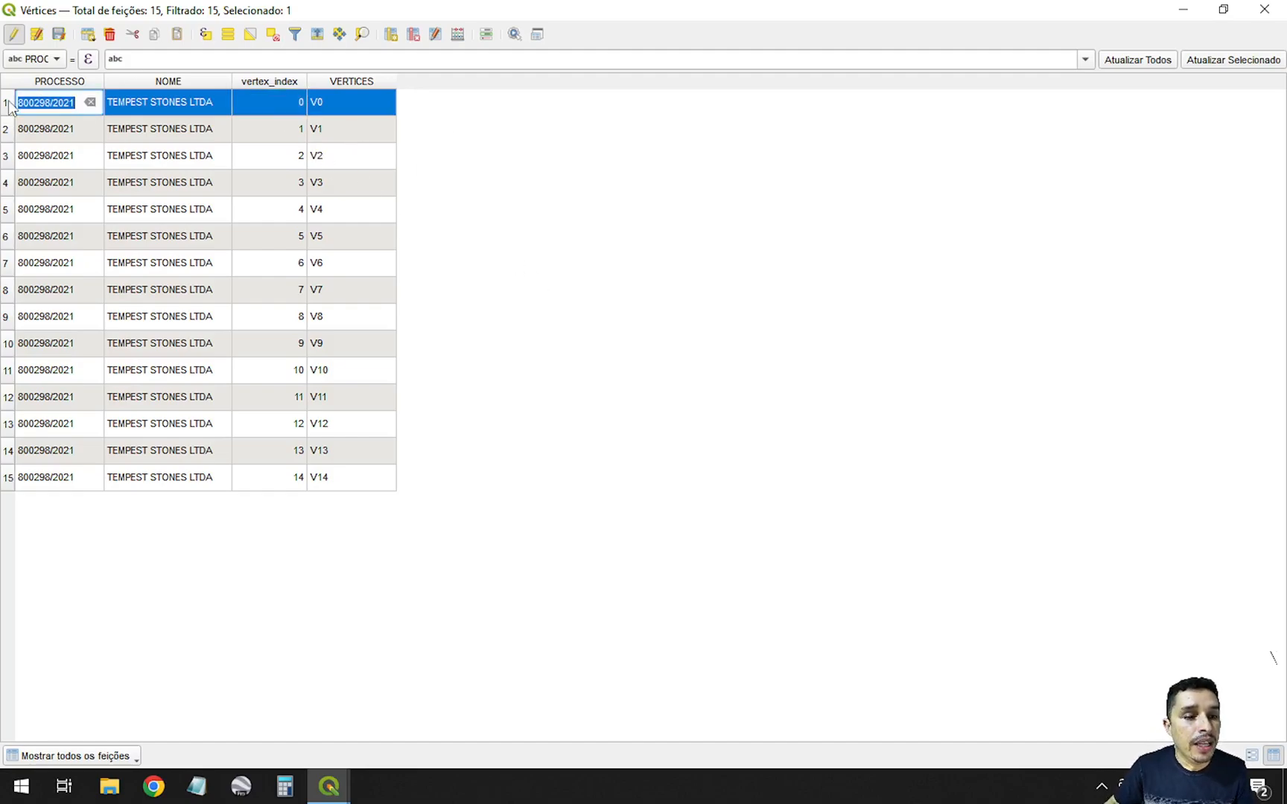
click(467, 166)
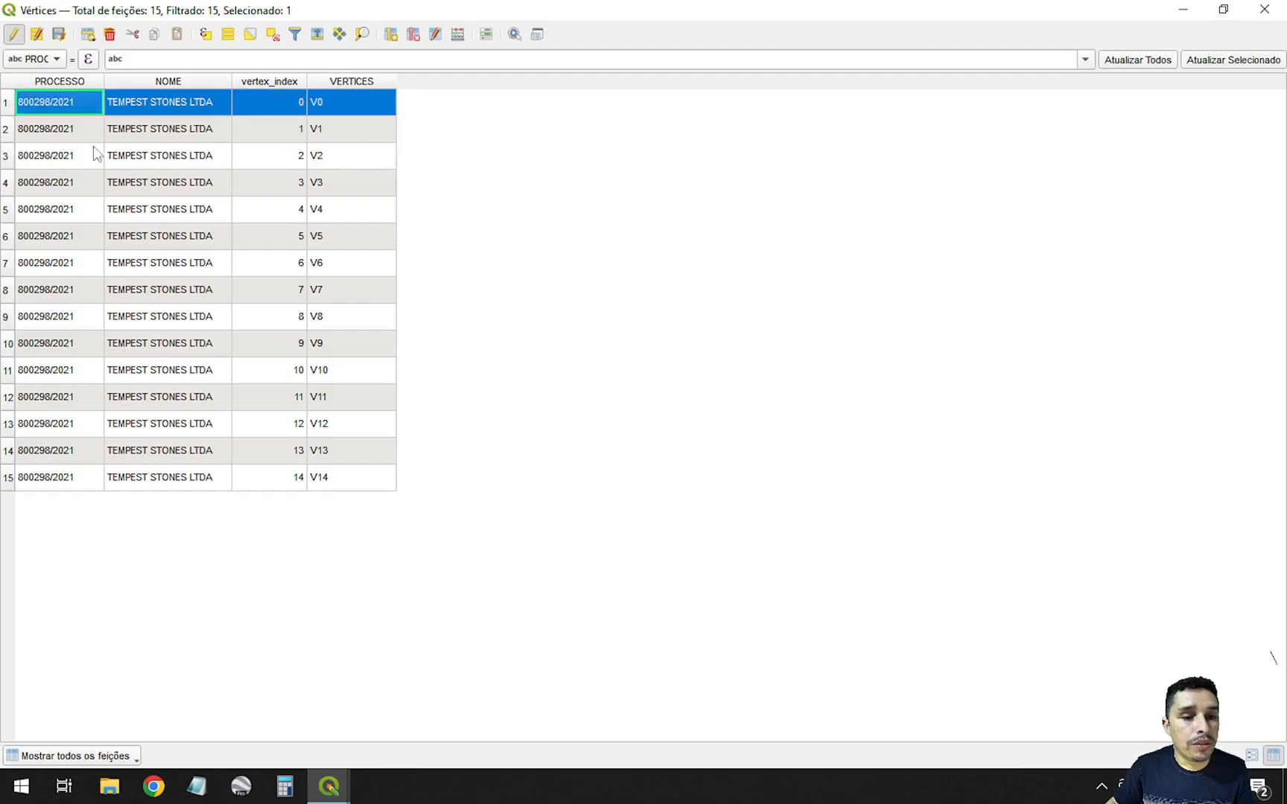
click(8, 482)
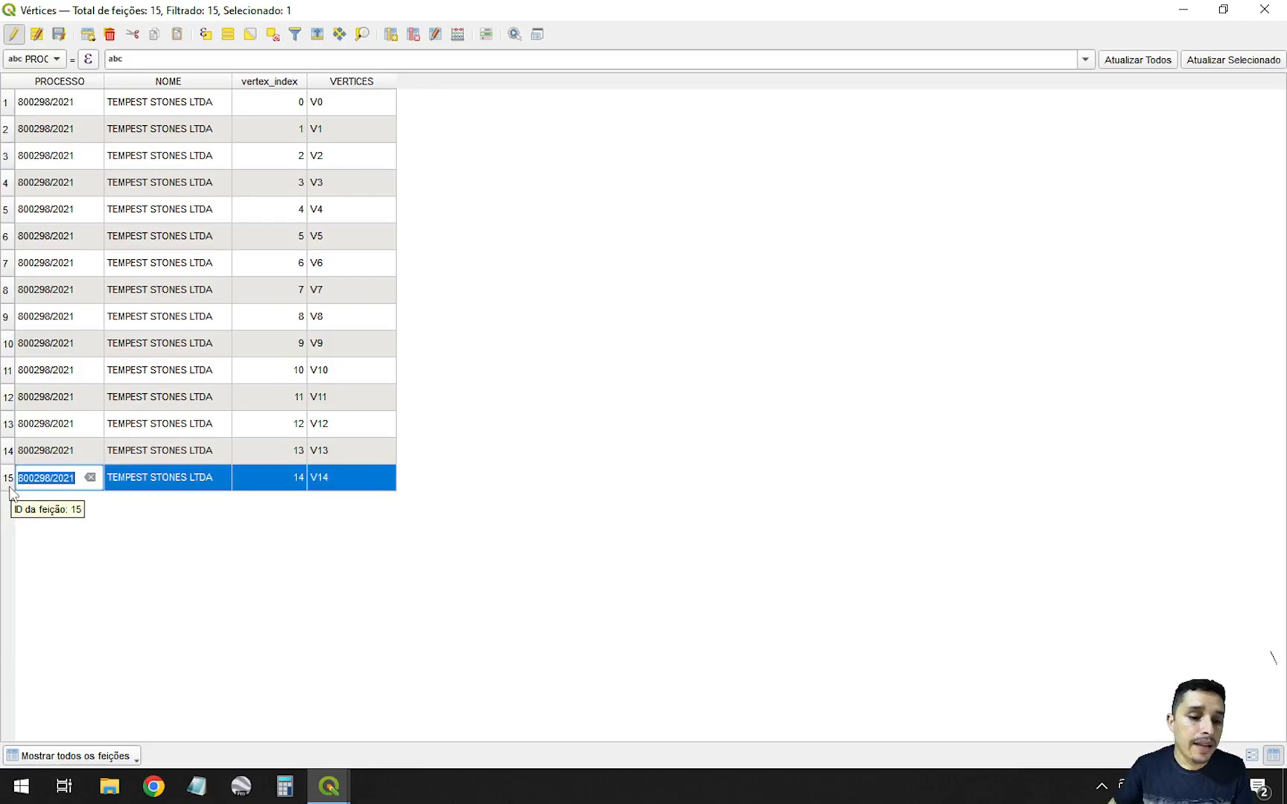
double_click(348, 481)
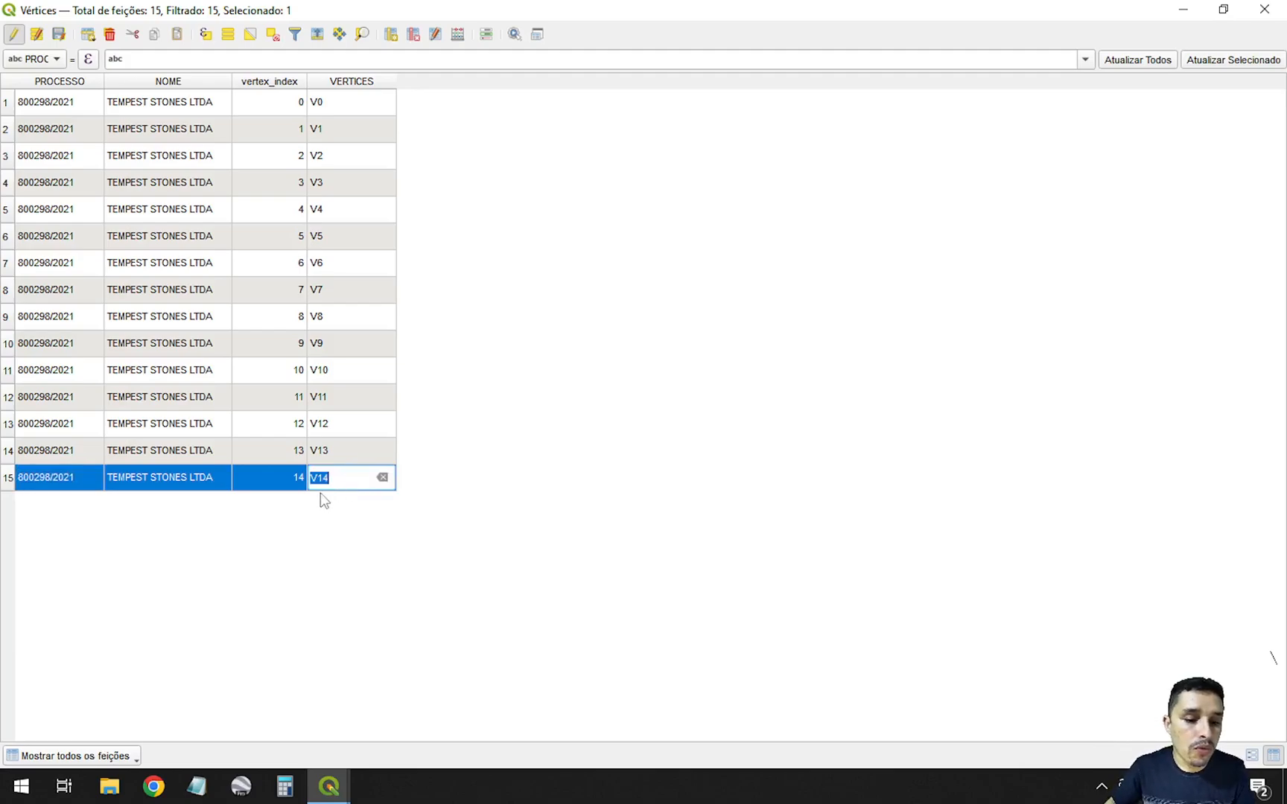
click(325, 479)
drag(340, 480, 318, 481)
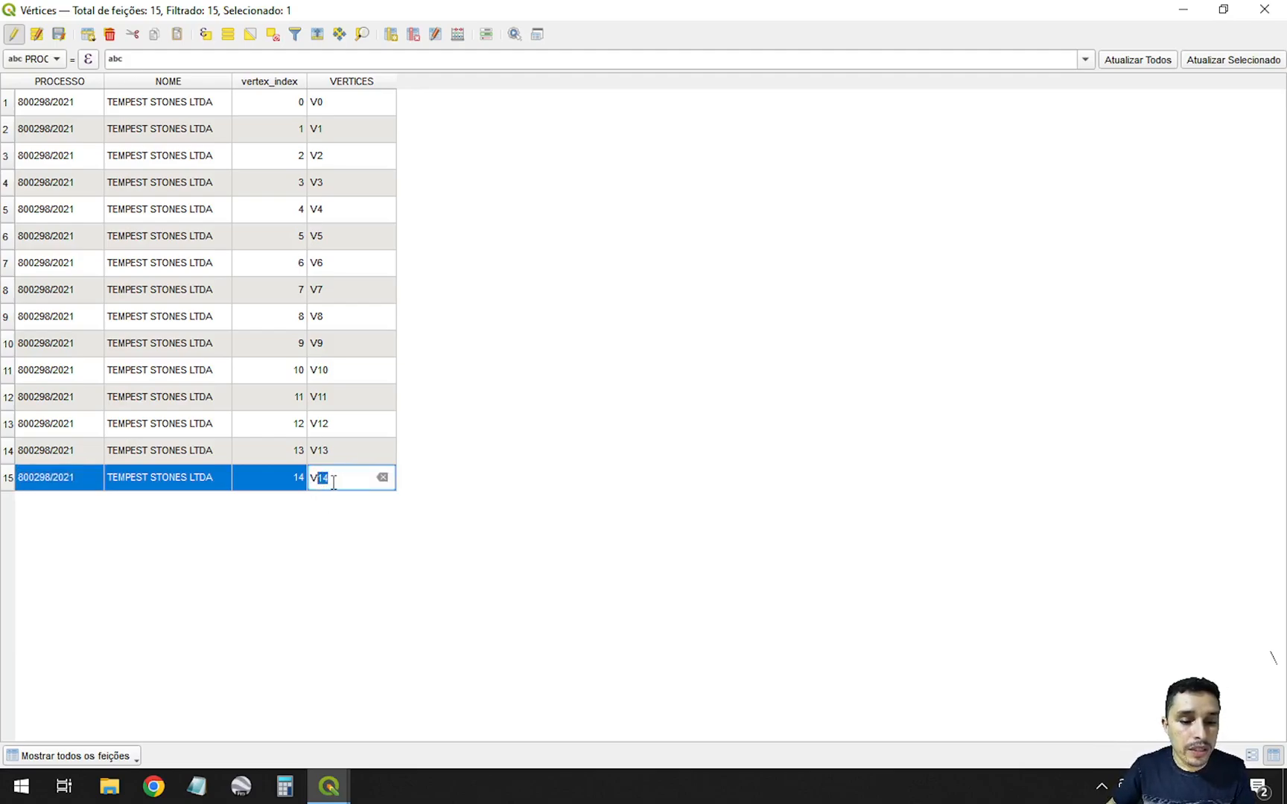
double_click(15, 484)
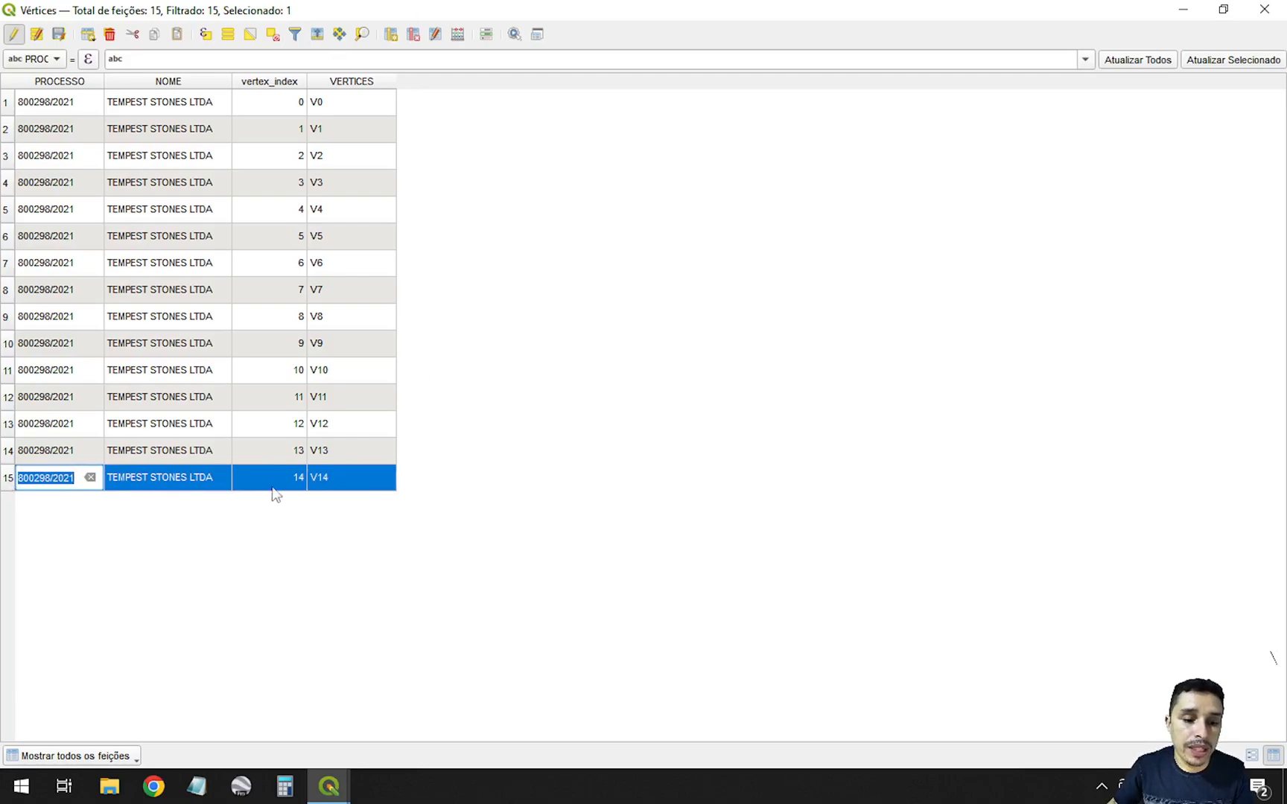
Step: Change the VERTICES value in the last row to V1
click(325, 478)
drag(336, 478, 324, 475)
key(BackSpace)
key(Return)
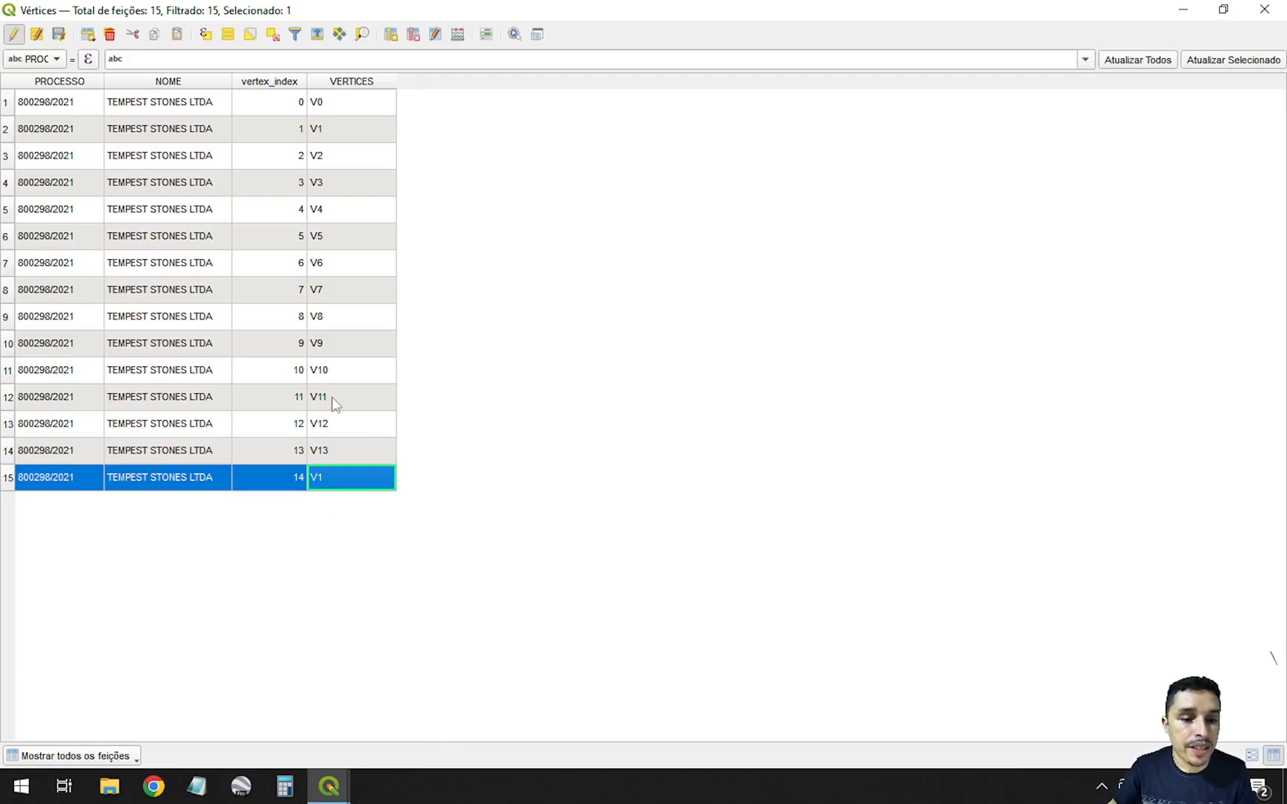
Step: Set the VERTICES value in the last row back to V14
double_click(323, 475)
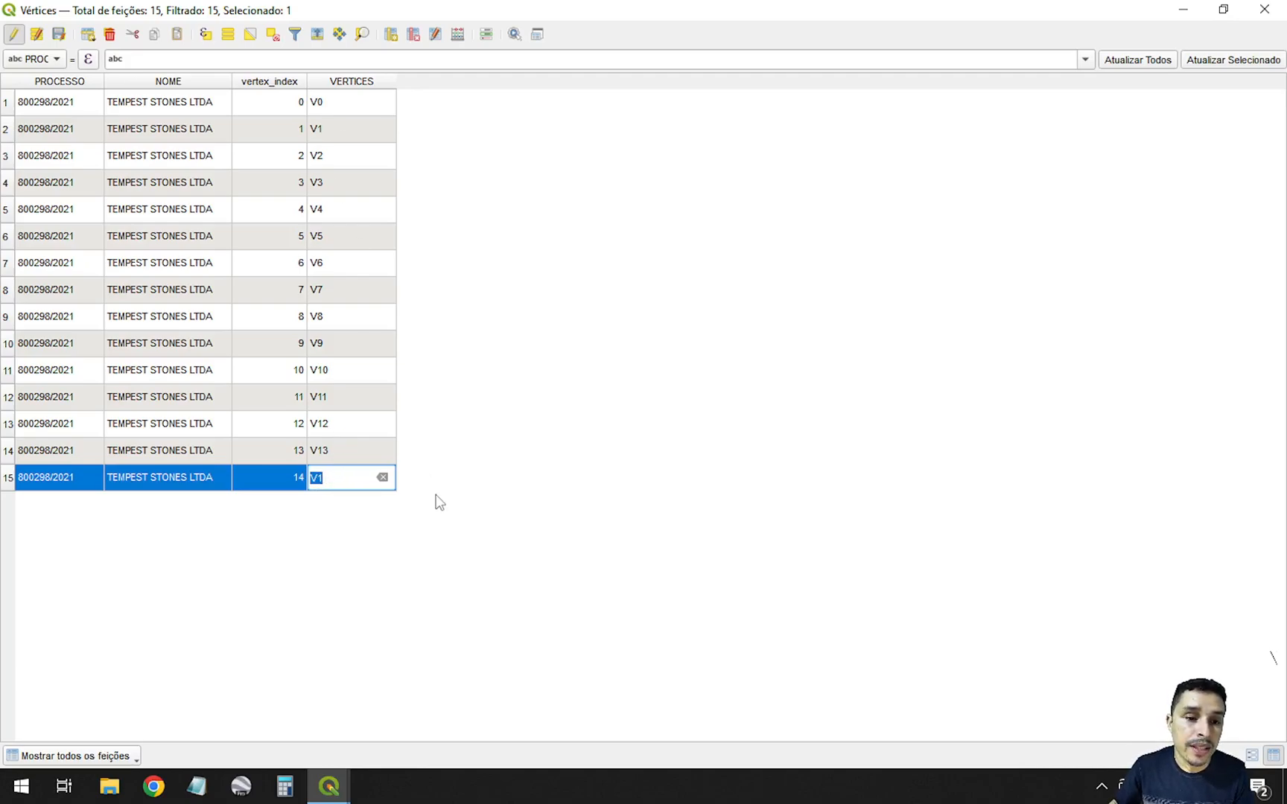
click(344, 477)
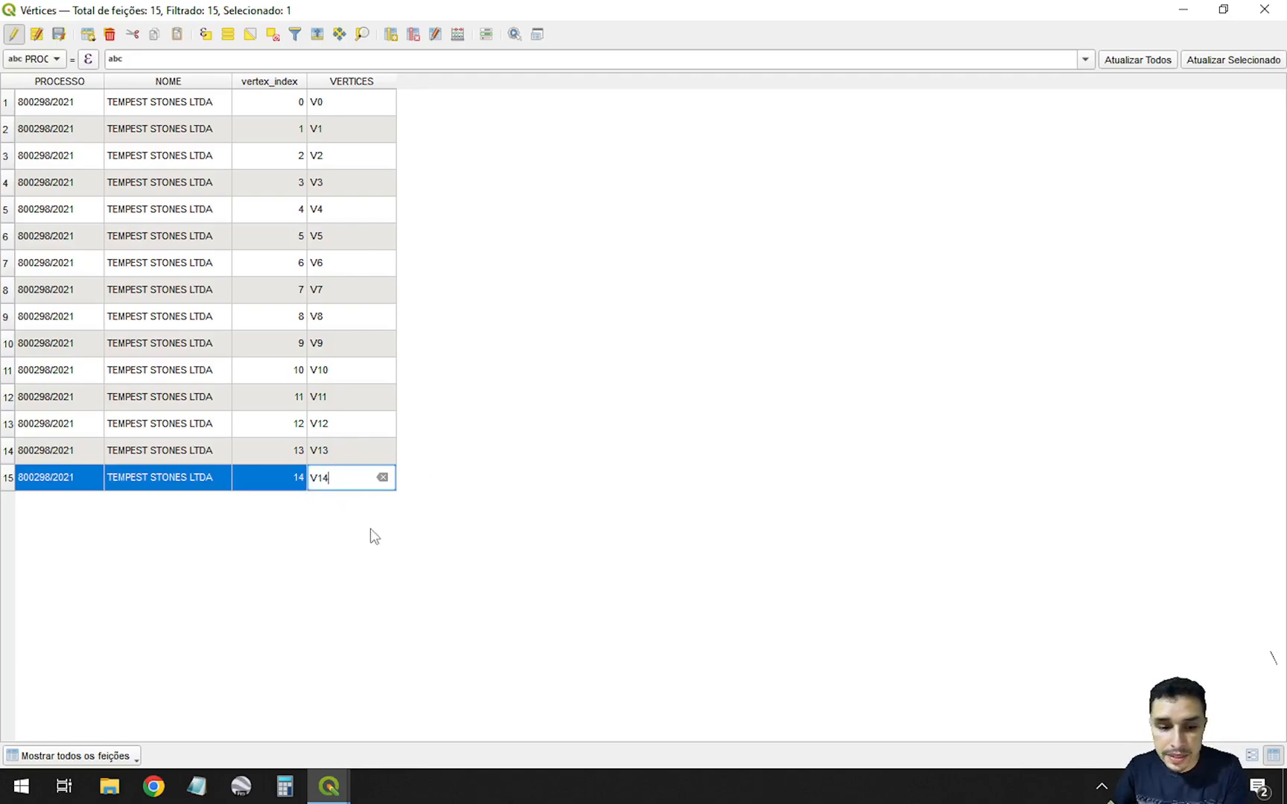
text(4)
key(Return)
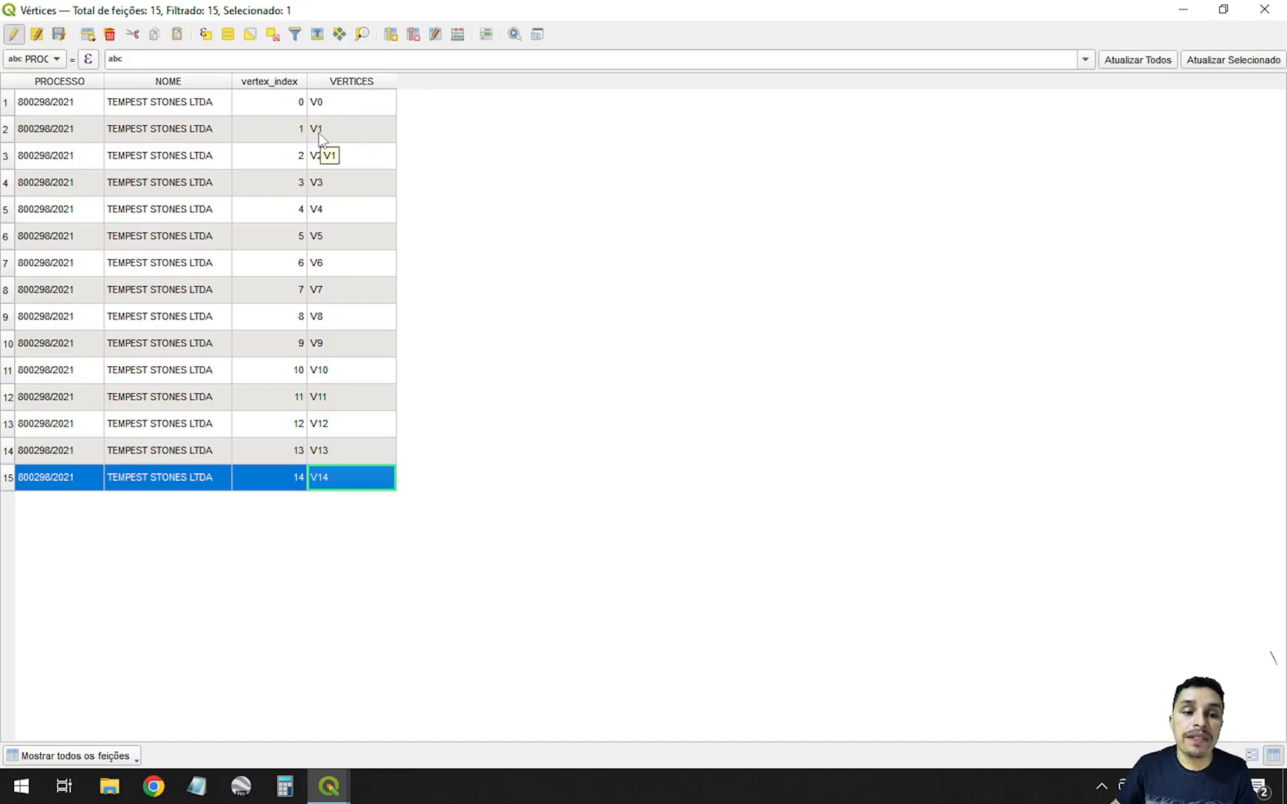
Step: Open the field calculator again and set it to update the existing VERTICES field
double_click(325, 158)
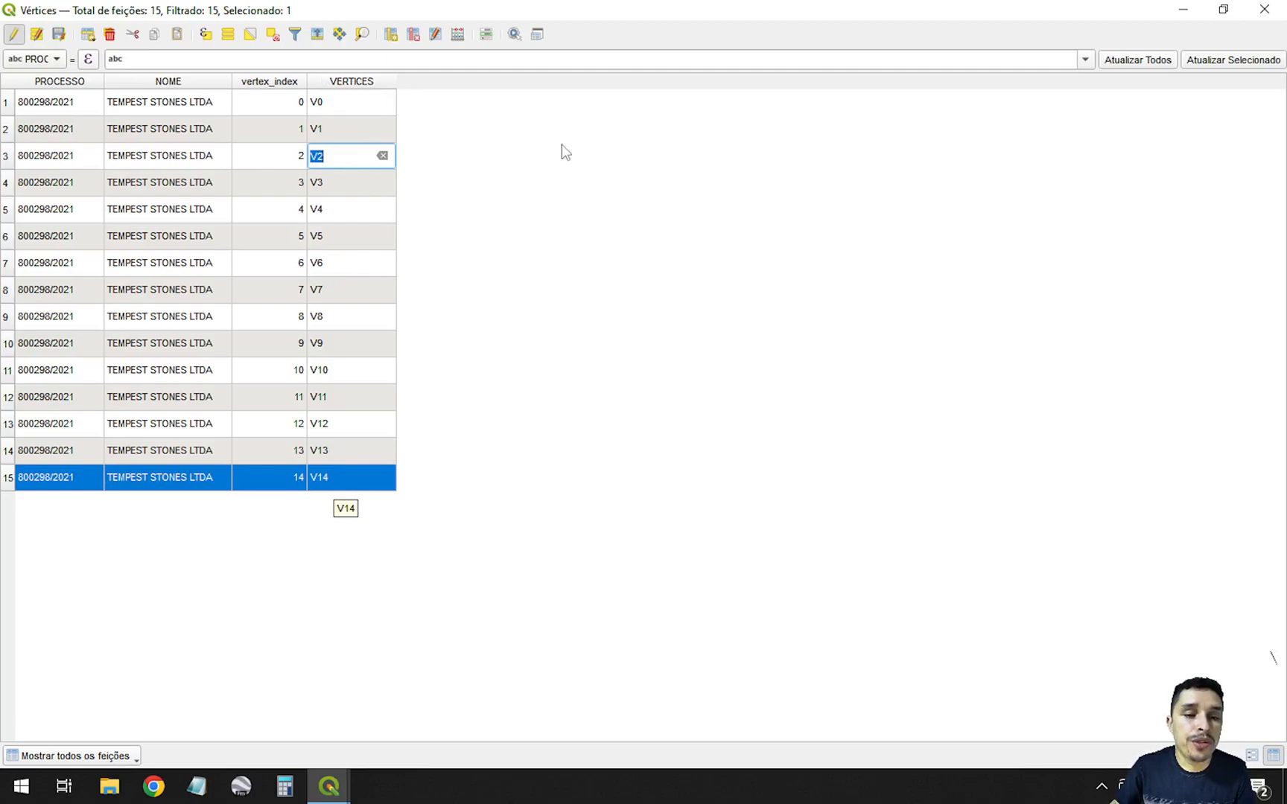
click(458, 35)
drag(577, 108, 637, 134)
click(625, 222)
text(VE)
drag(569, 224, 499, 222)
key(BackSpace)
click(832, 177)
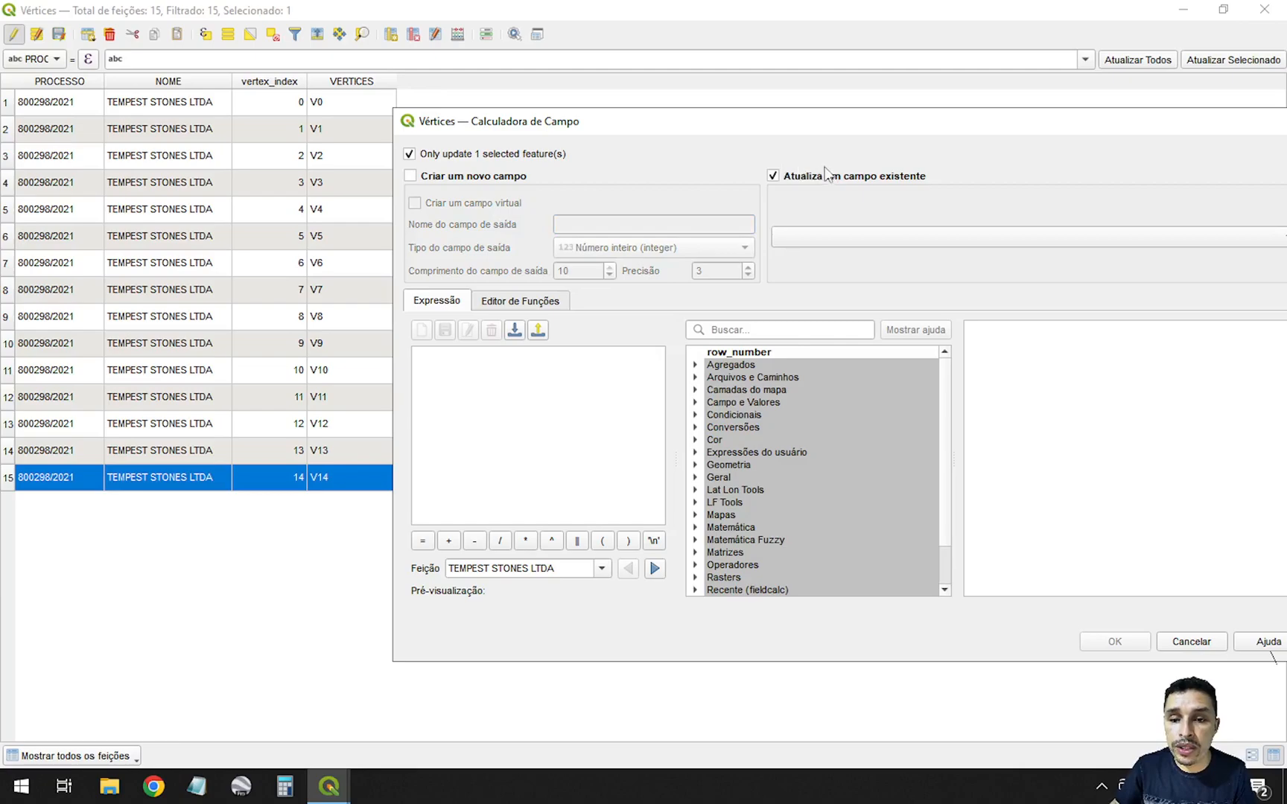
click(843, 241)
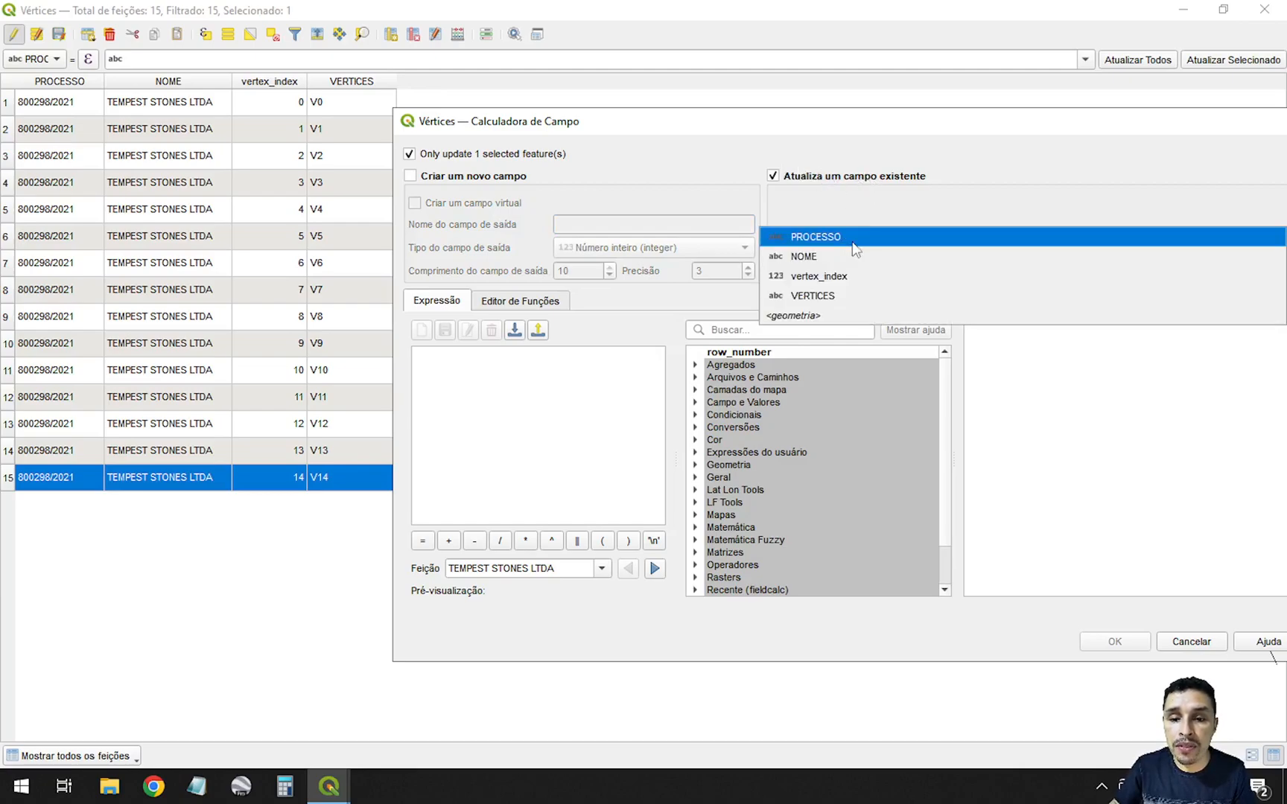
click(829, 295)
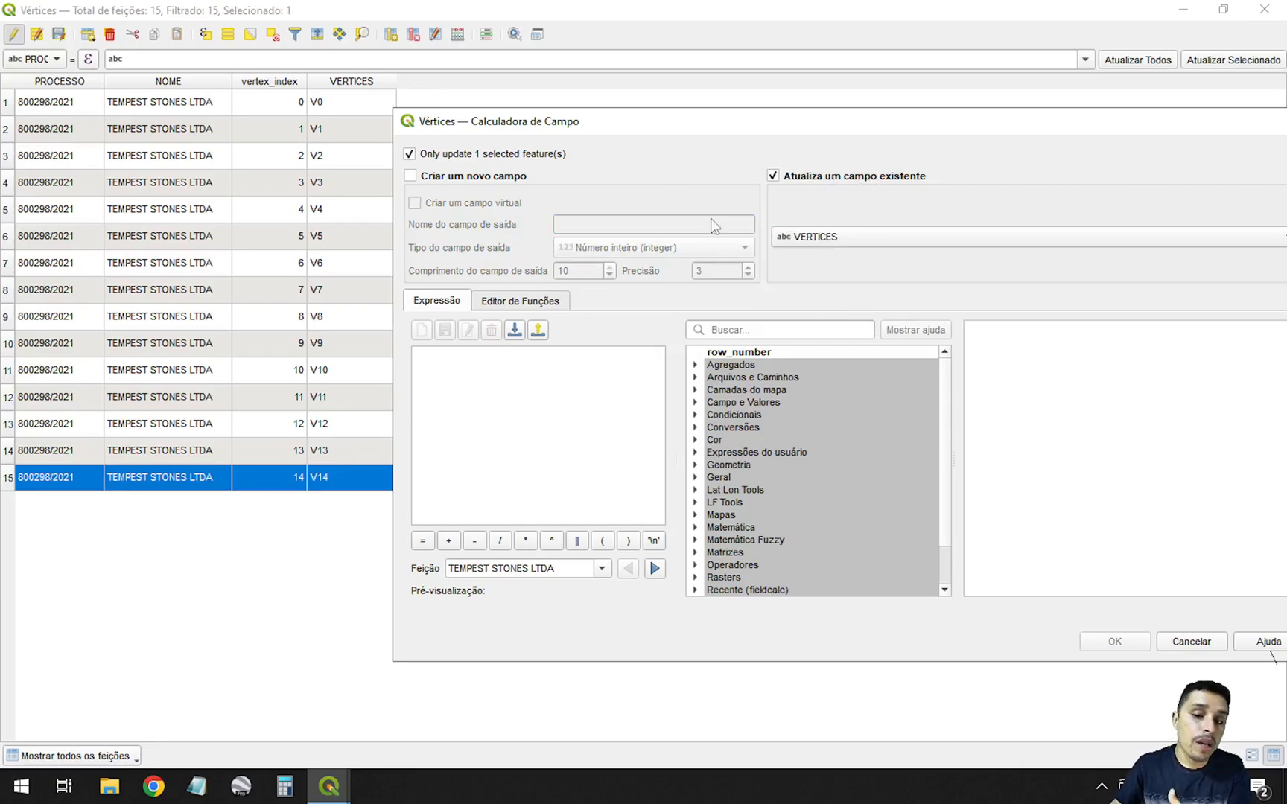
Step: Enter an expression that joins the letter V with the vertex_index field: 'V' || "vertex_index"
click(519, 386)
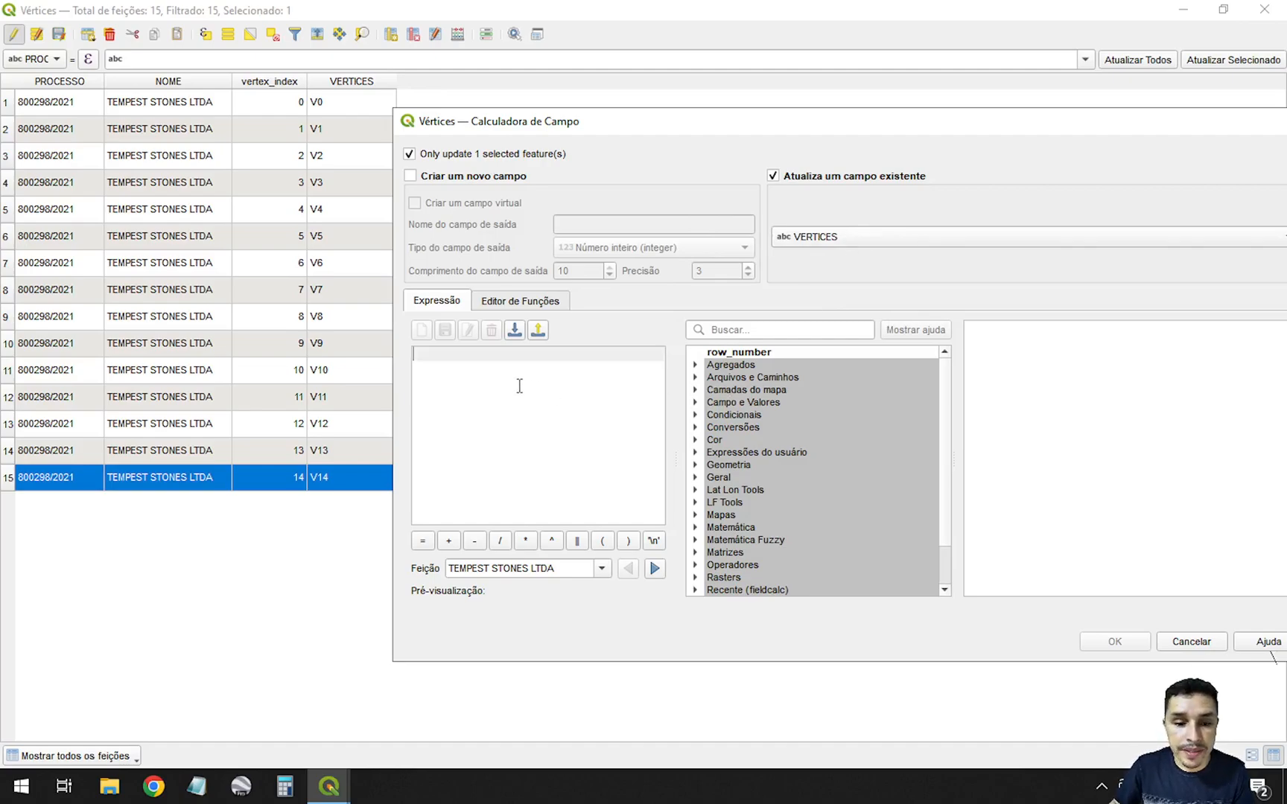
text('V')
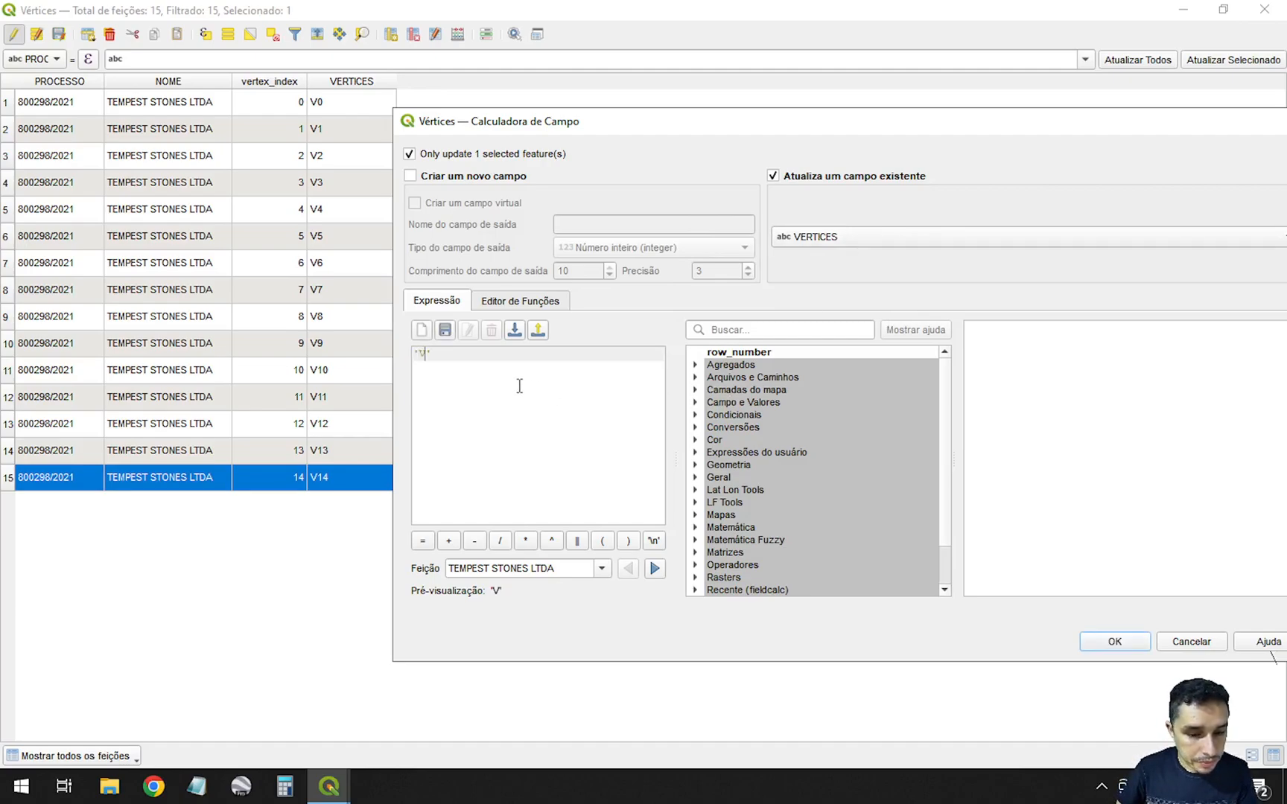
text( ||)
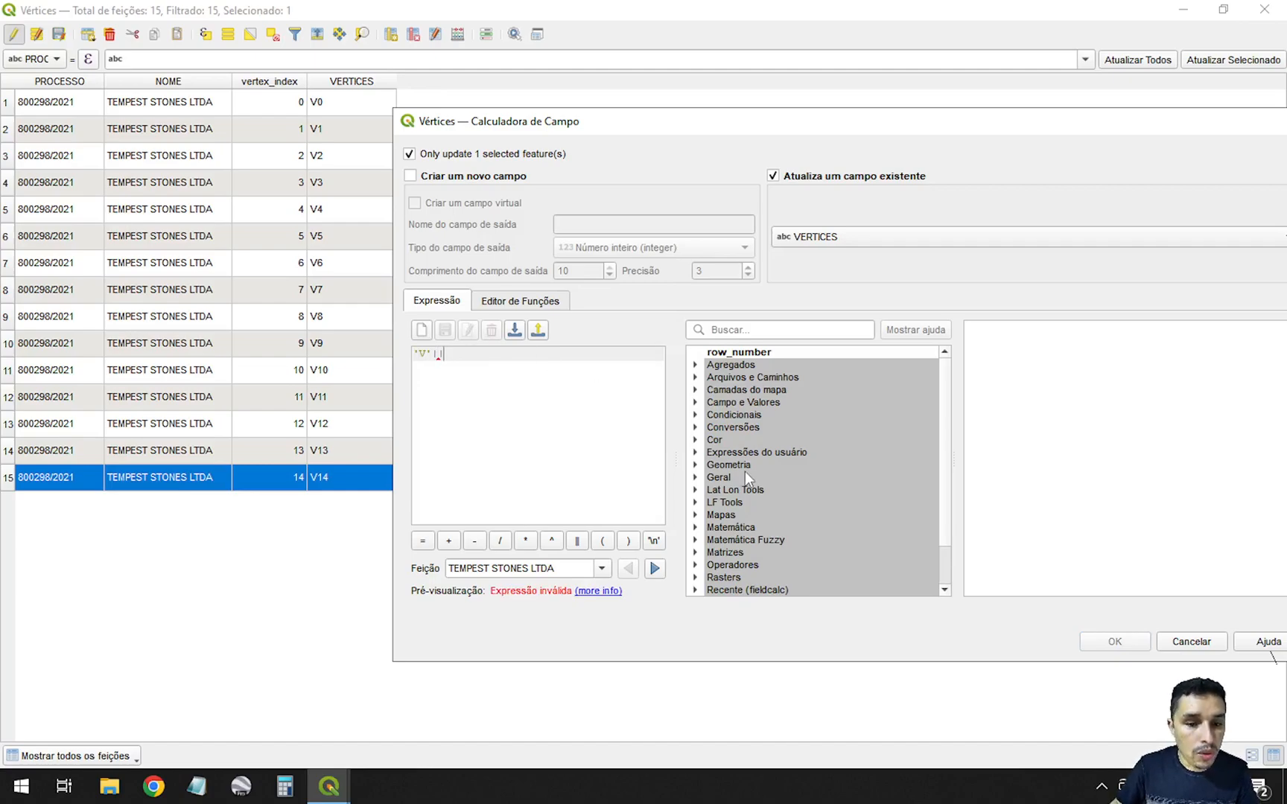
double_click(765, 403)
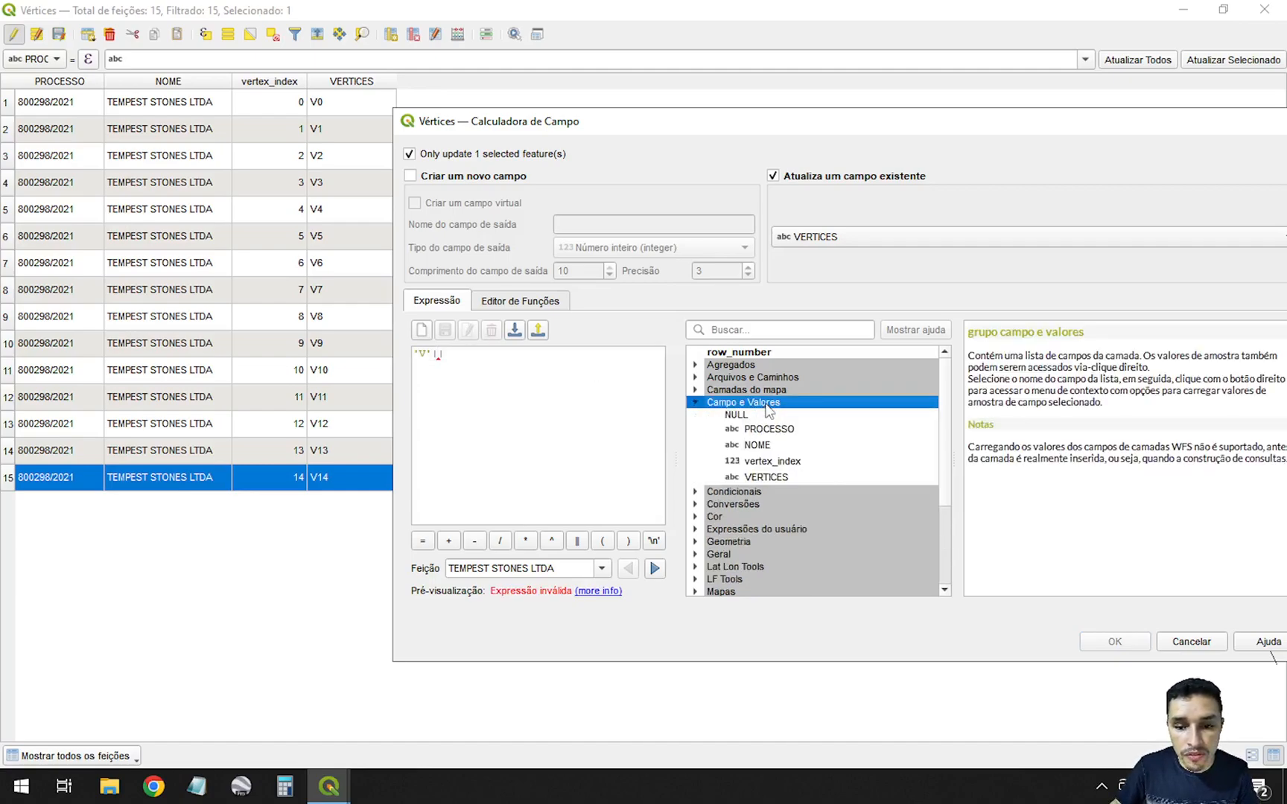
double_click(782, 462)
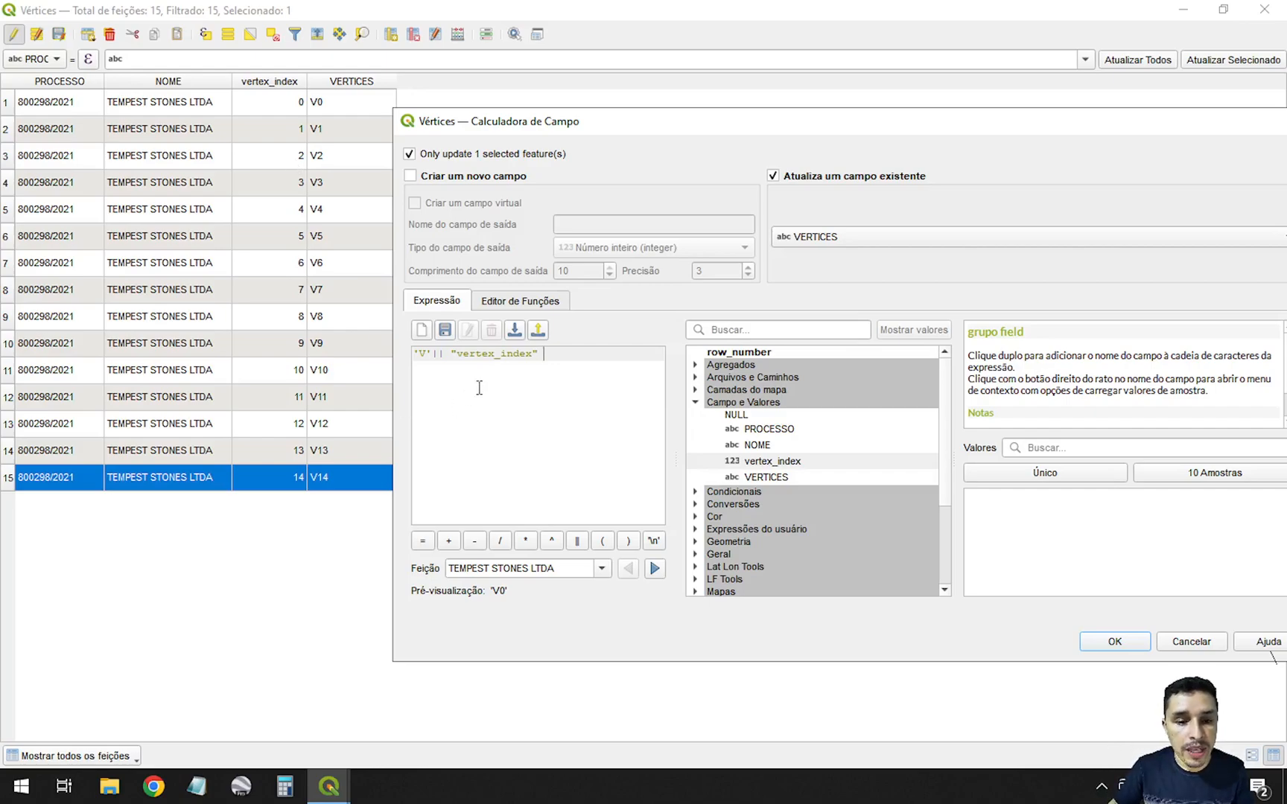
Step: Extend the expression to add 1 to the index inside parentheses: 'V' || ("vertex_index" + 1)
drag(550, 354, 450, 349)
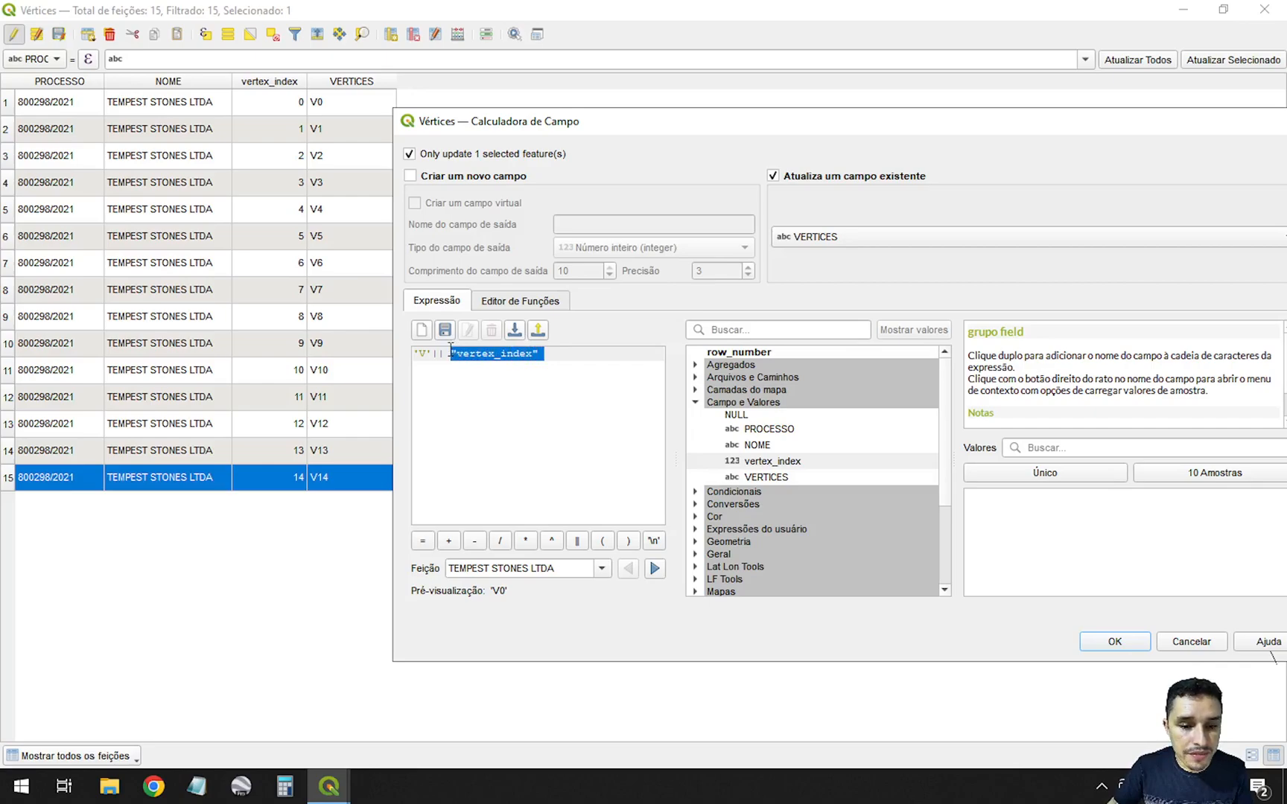
click(565, 349)
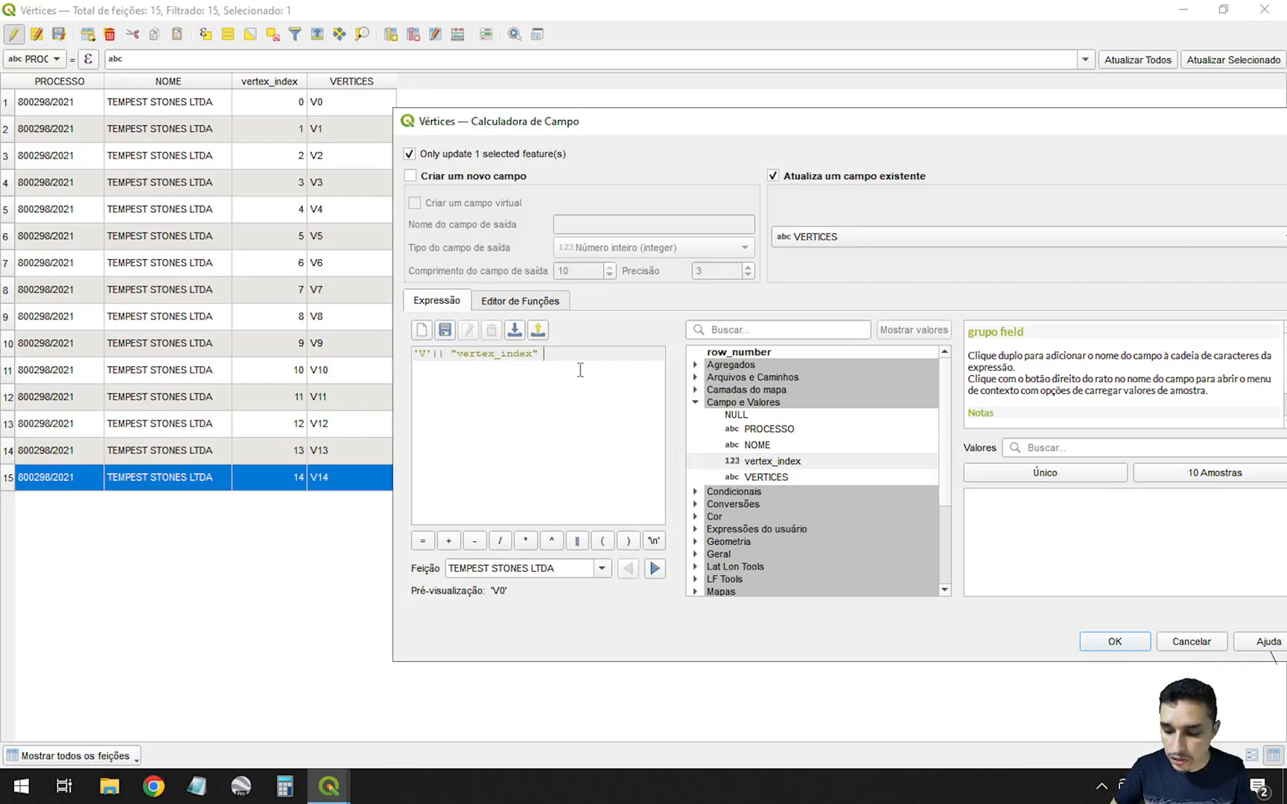
text(+ 1)
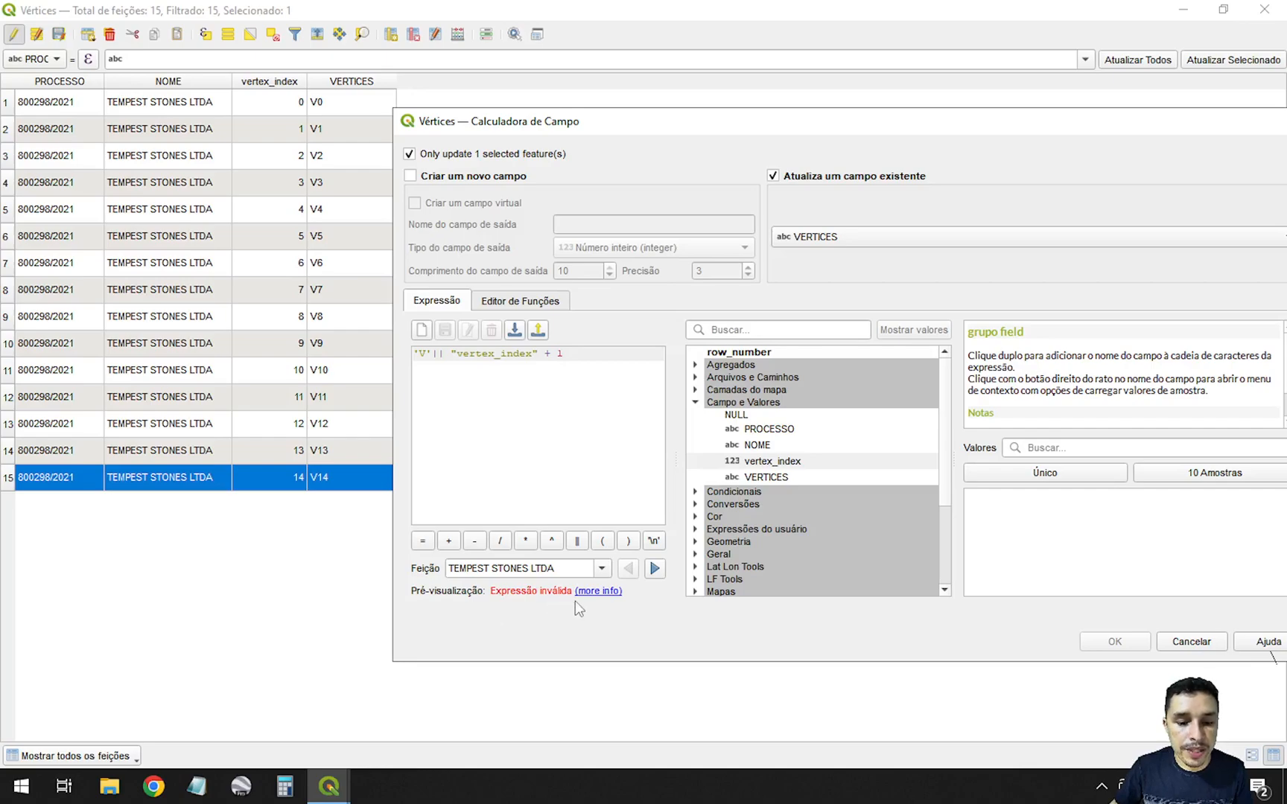
click(451, 353)
text(()
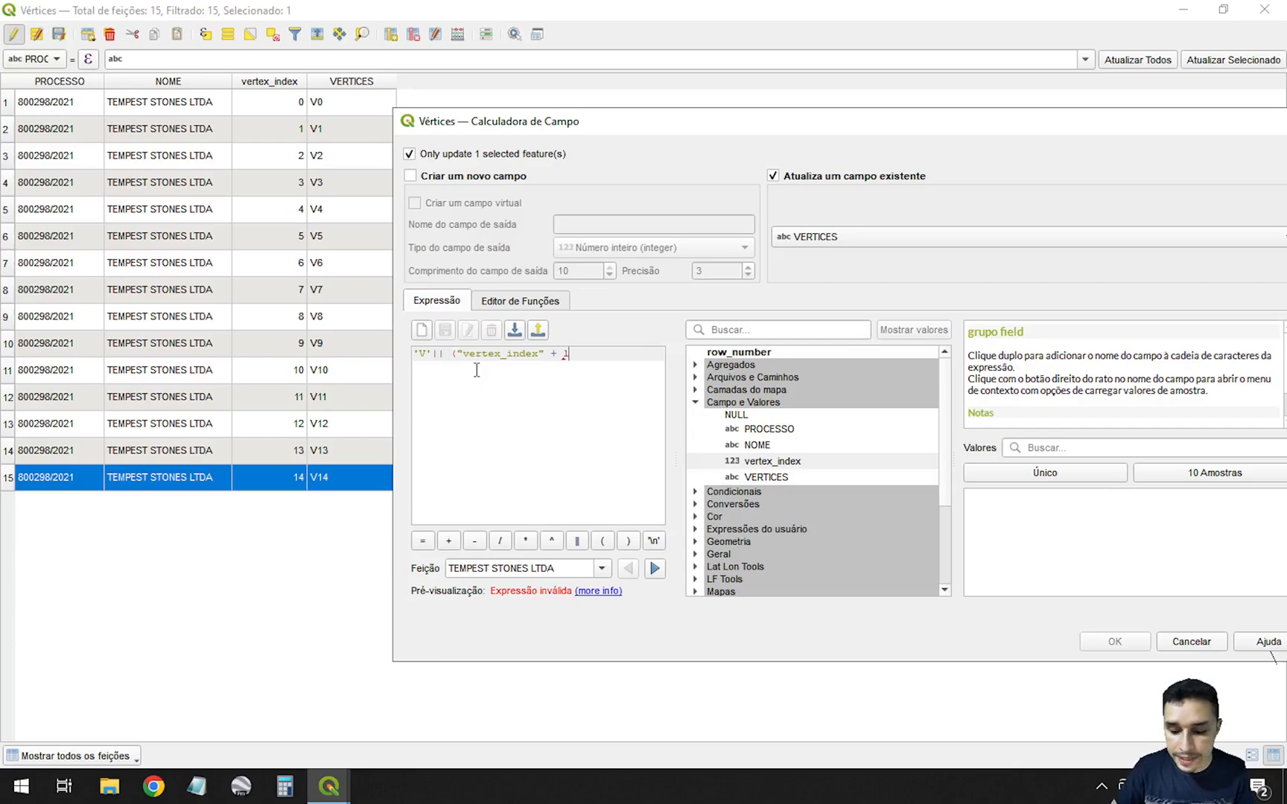
text())
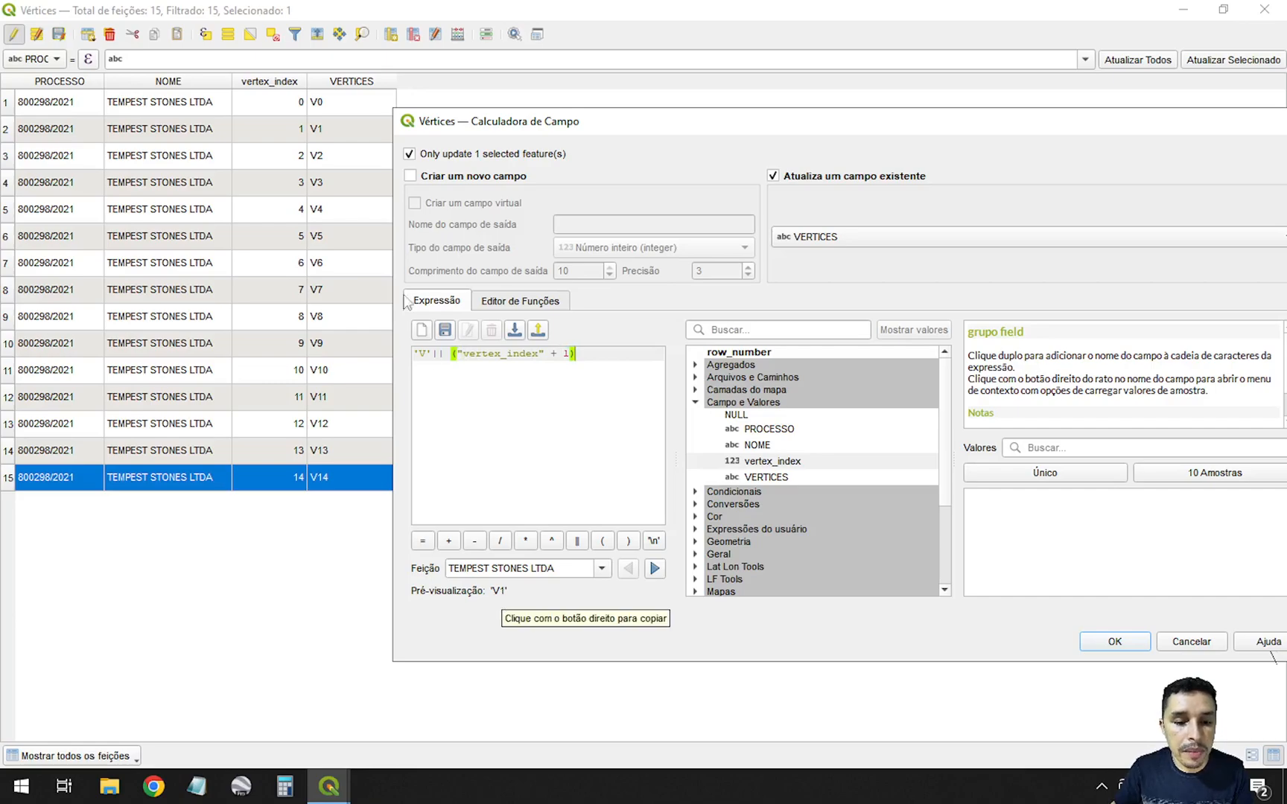
Step: Review the parts of the expression and apply it to the VERTICES value of the selected last row only
click(434, 354)
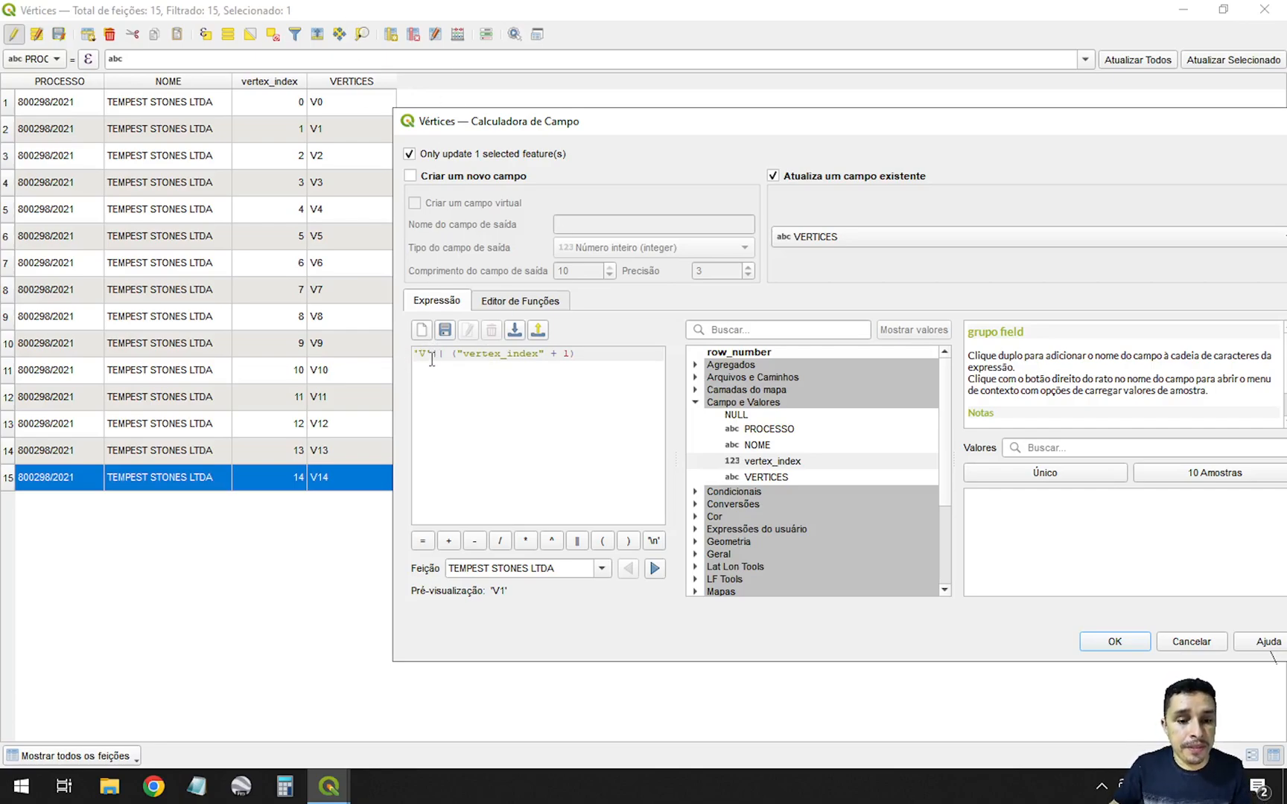
drag(435, 355, 533, 354)
click(433, 357)
click(432, 360)
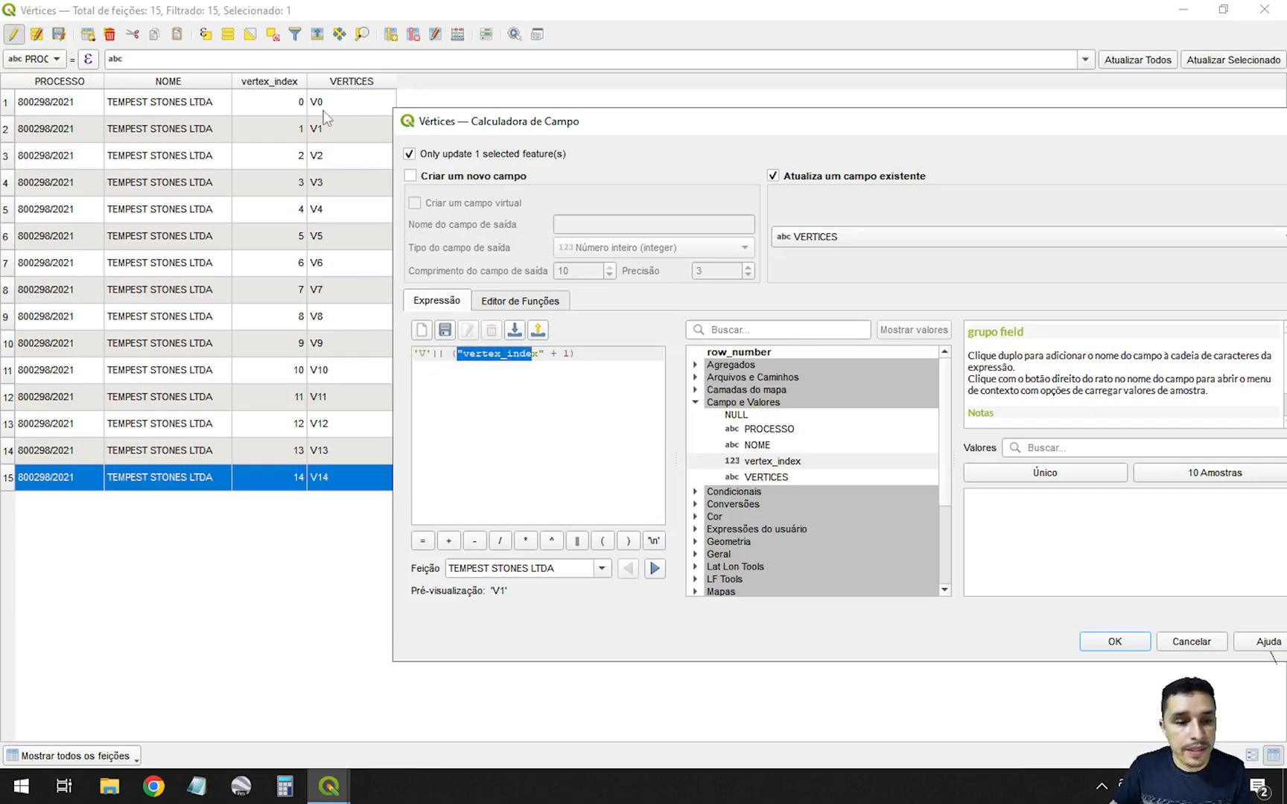
click(565, 355)
click(575, 355)
click(1136, 648)
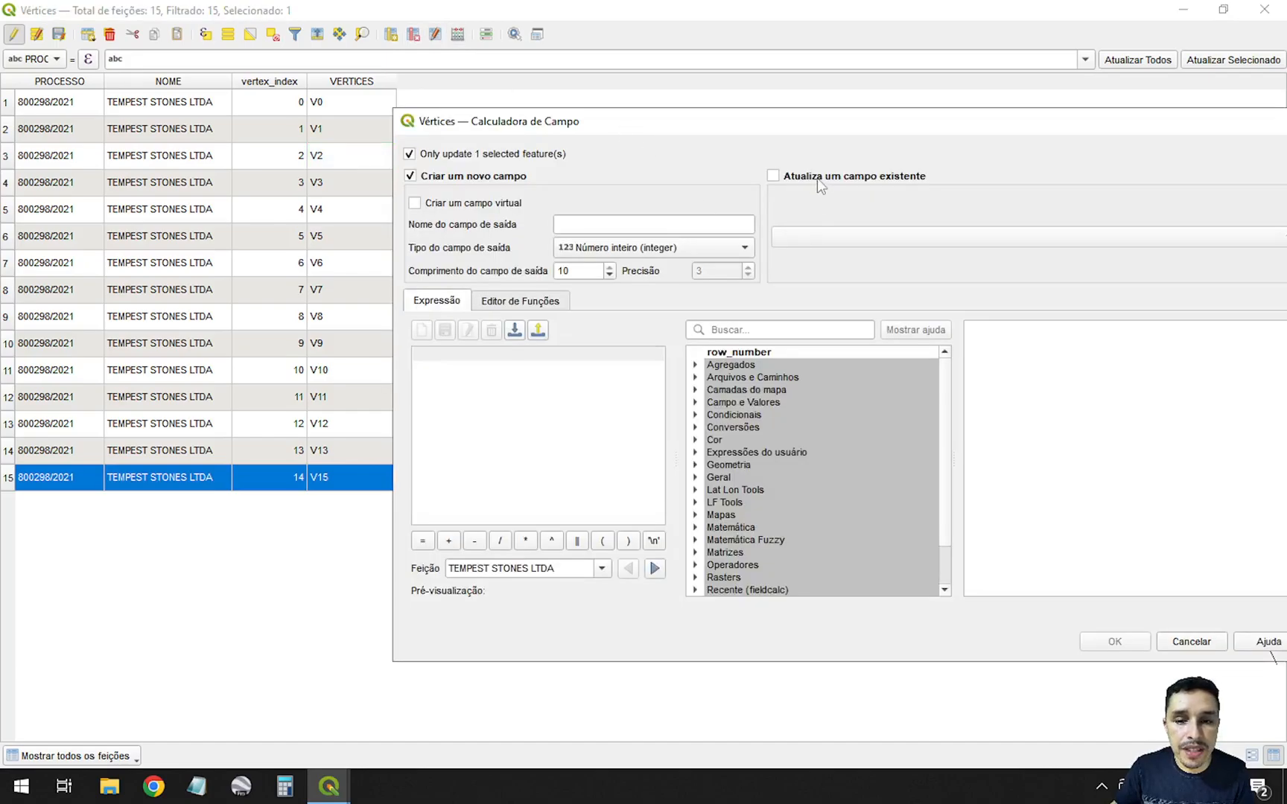
Step: Set the reopened field calculator to update the existing VERTICES field
click(818, 178)
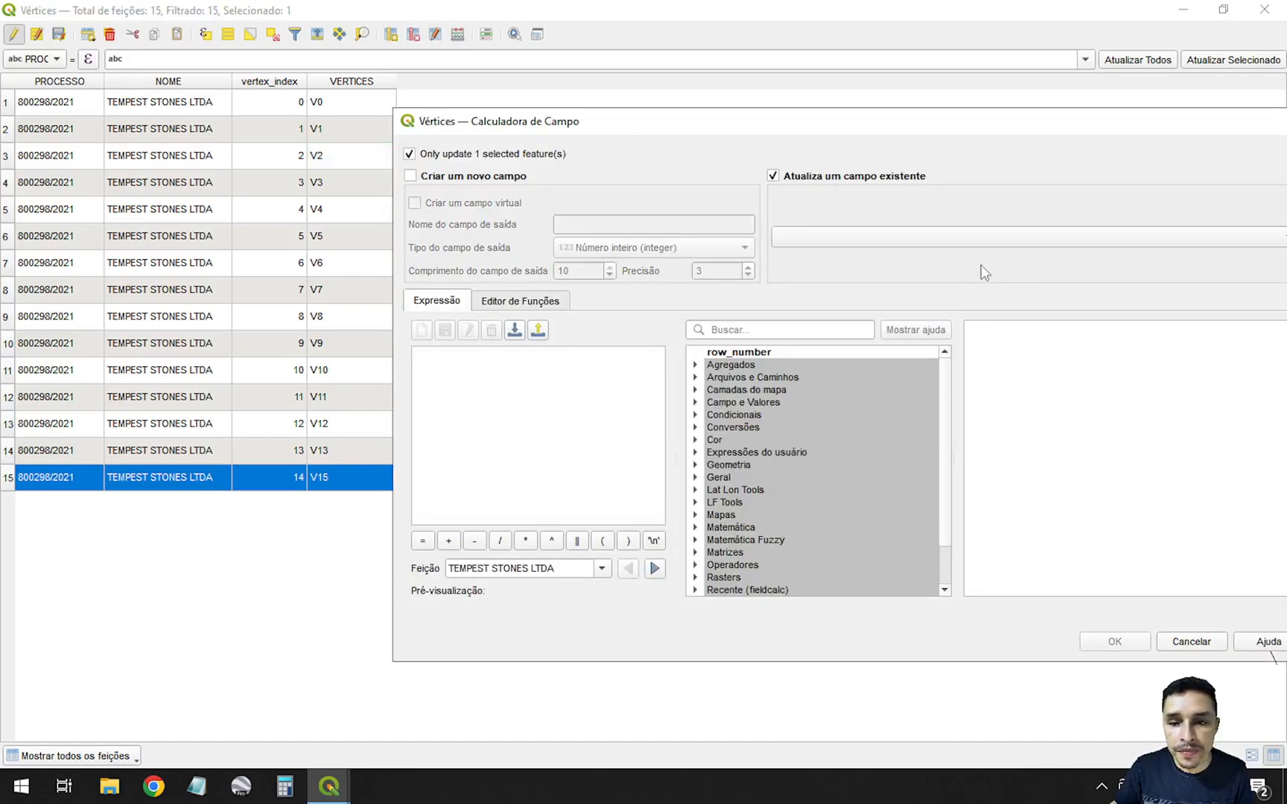
click(968, 238)
click(832, 294)
Step: Write the expression 'V' || ("vertex_index" +1) again, using the vertex_index field from the fields and values group
click(523, 385)
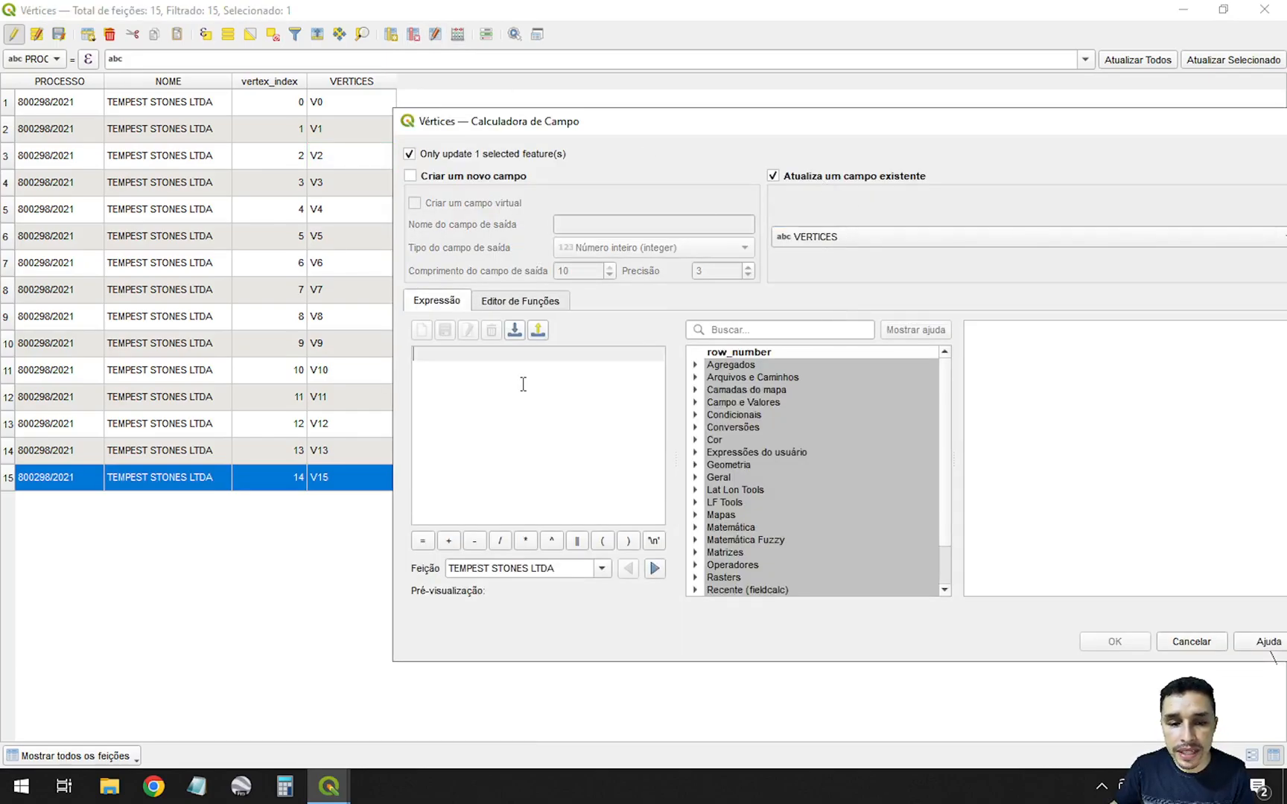
text(')
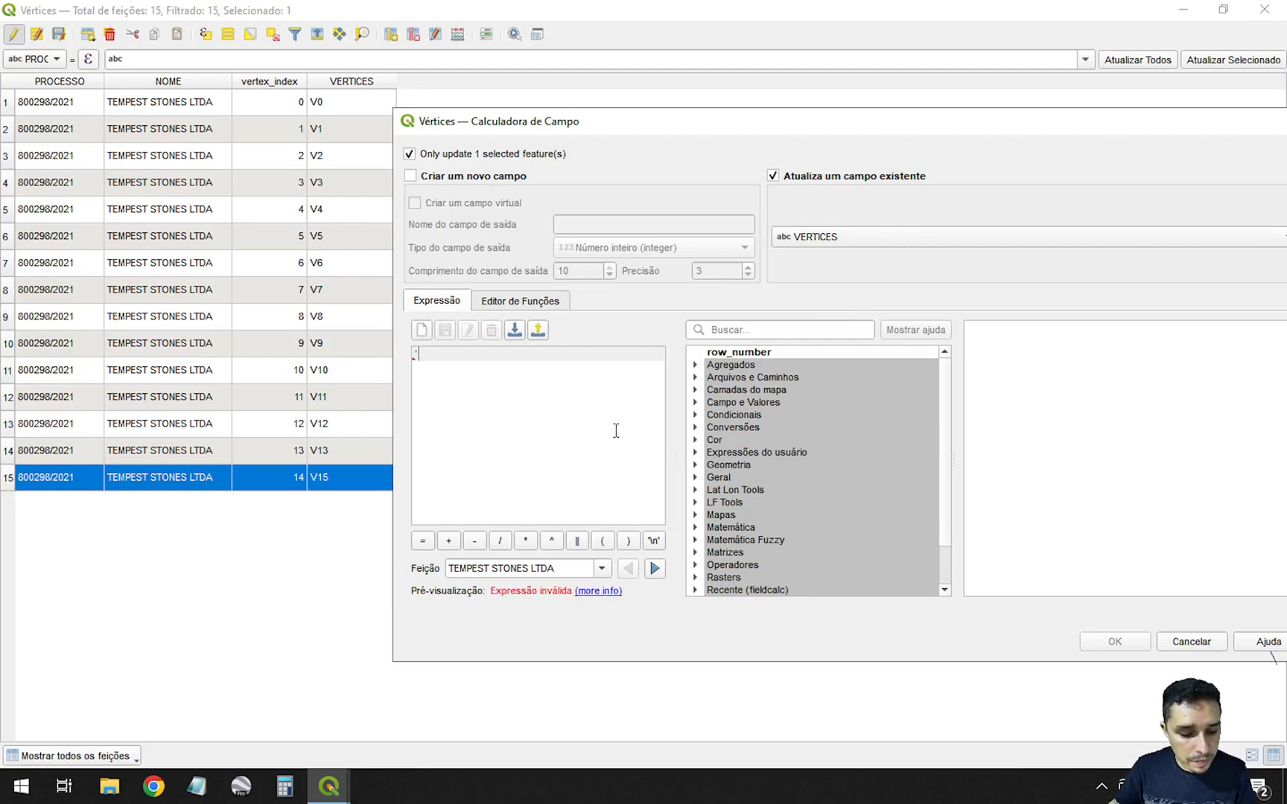
text(V')
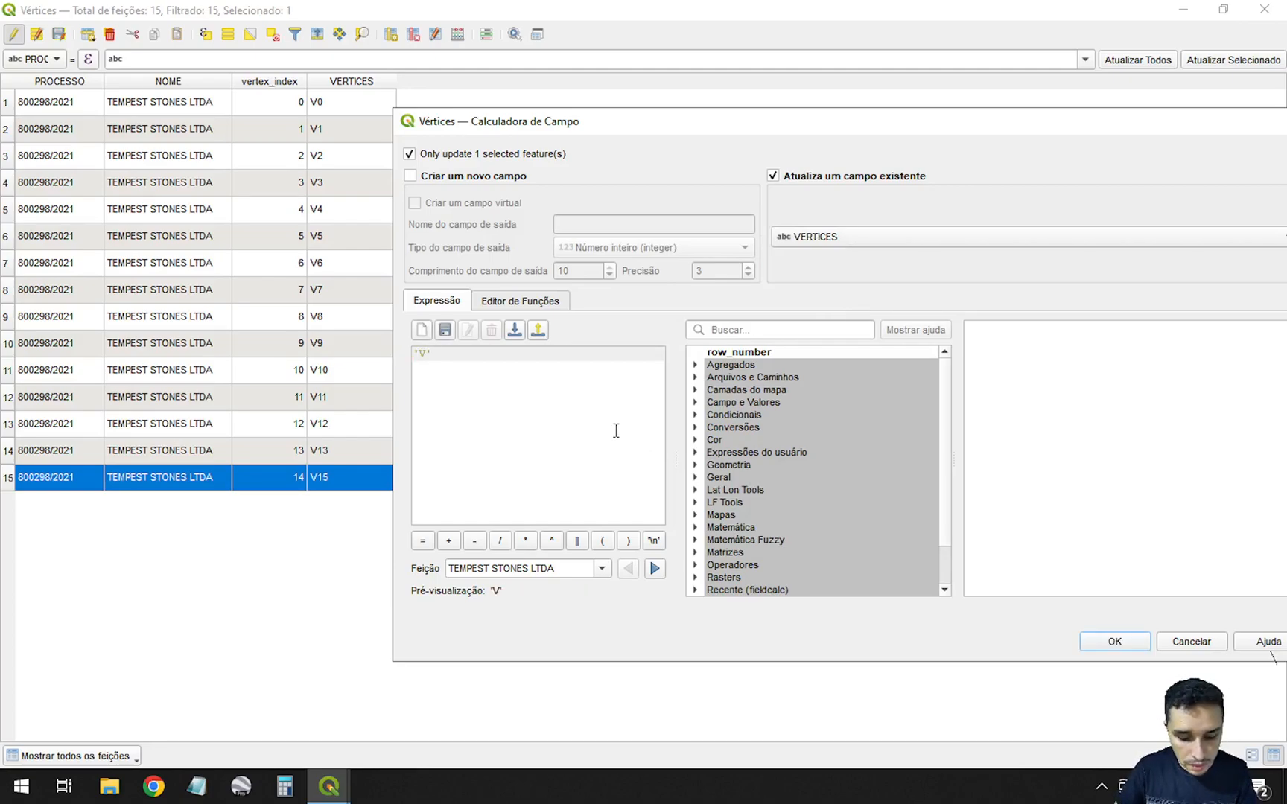
text( ||)
double_click(758, 403)
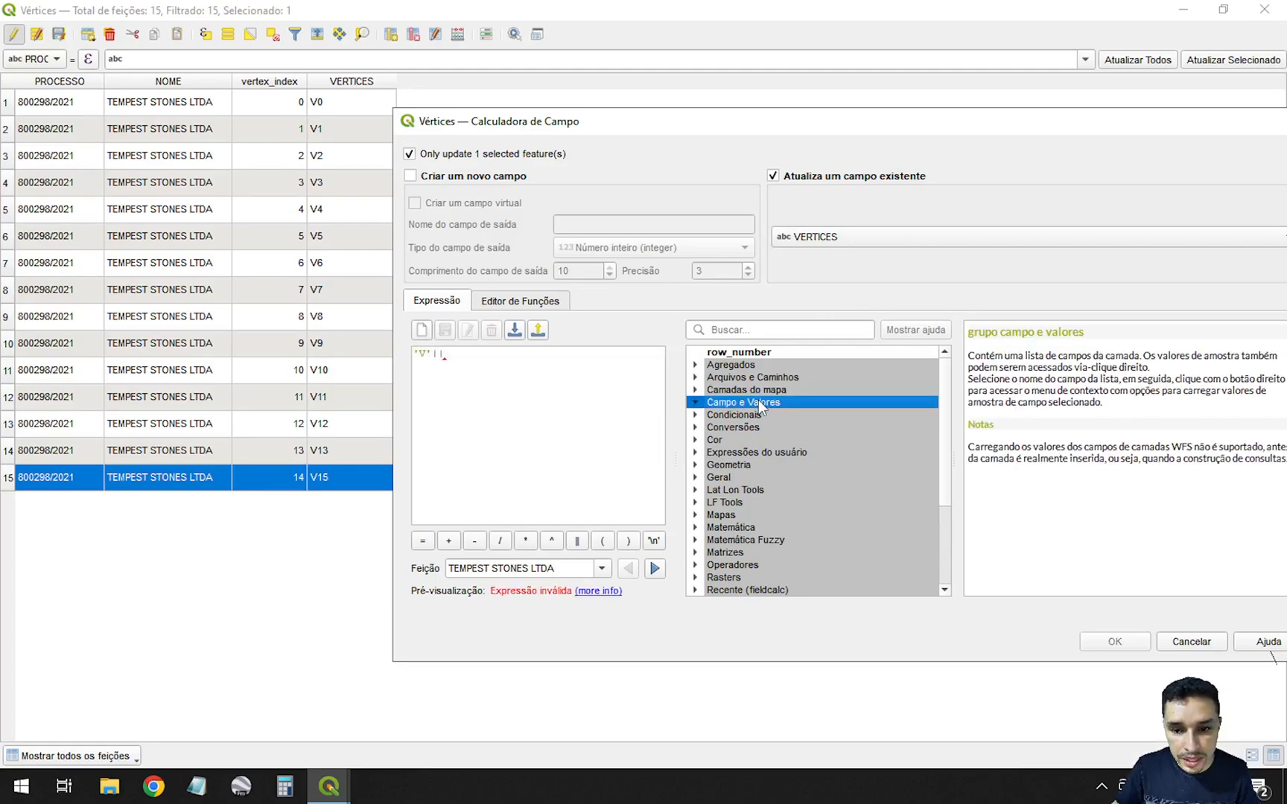
double_click(774, 461)
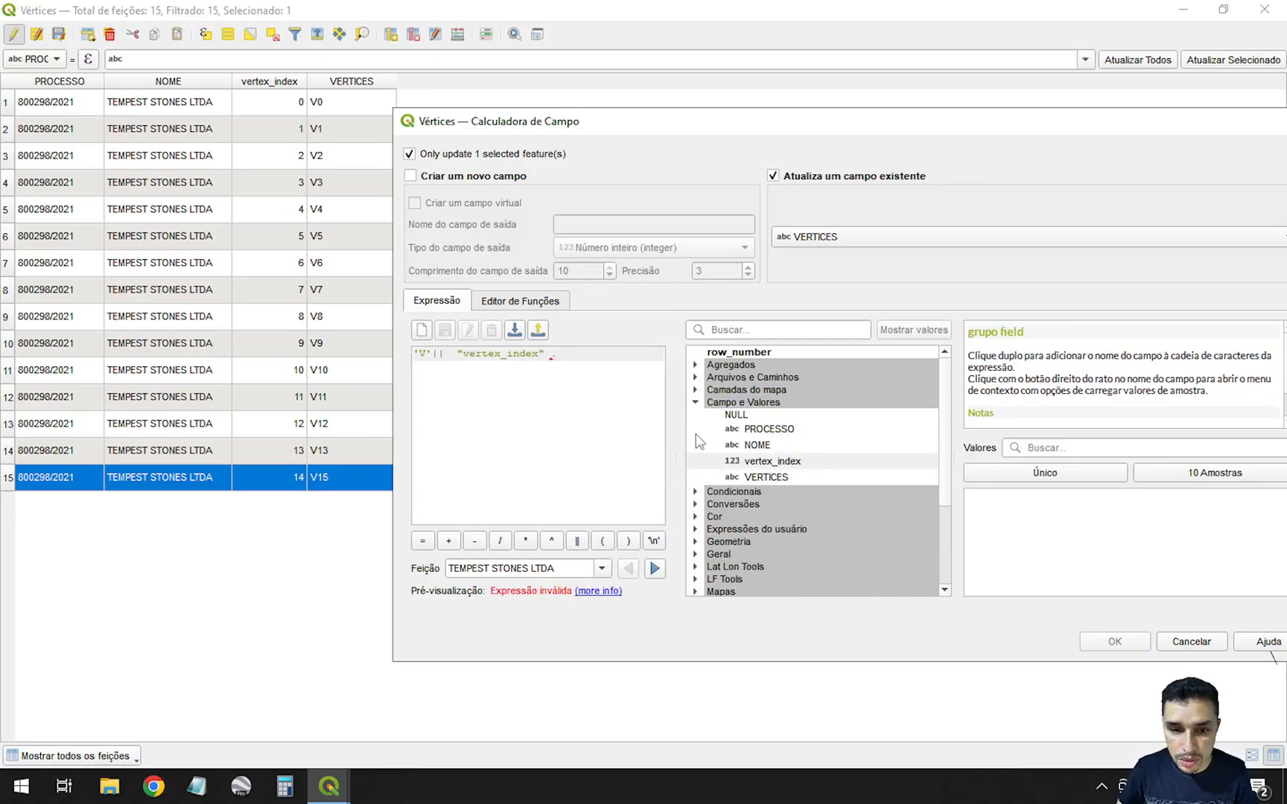
text(+1)
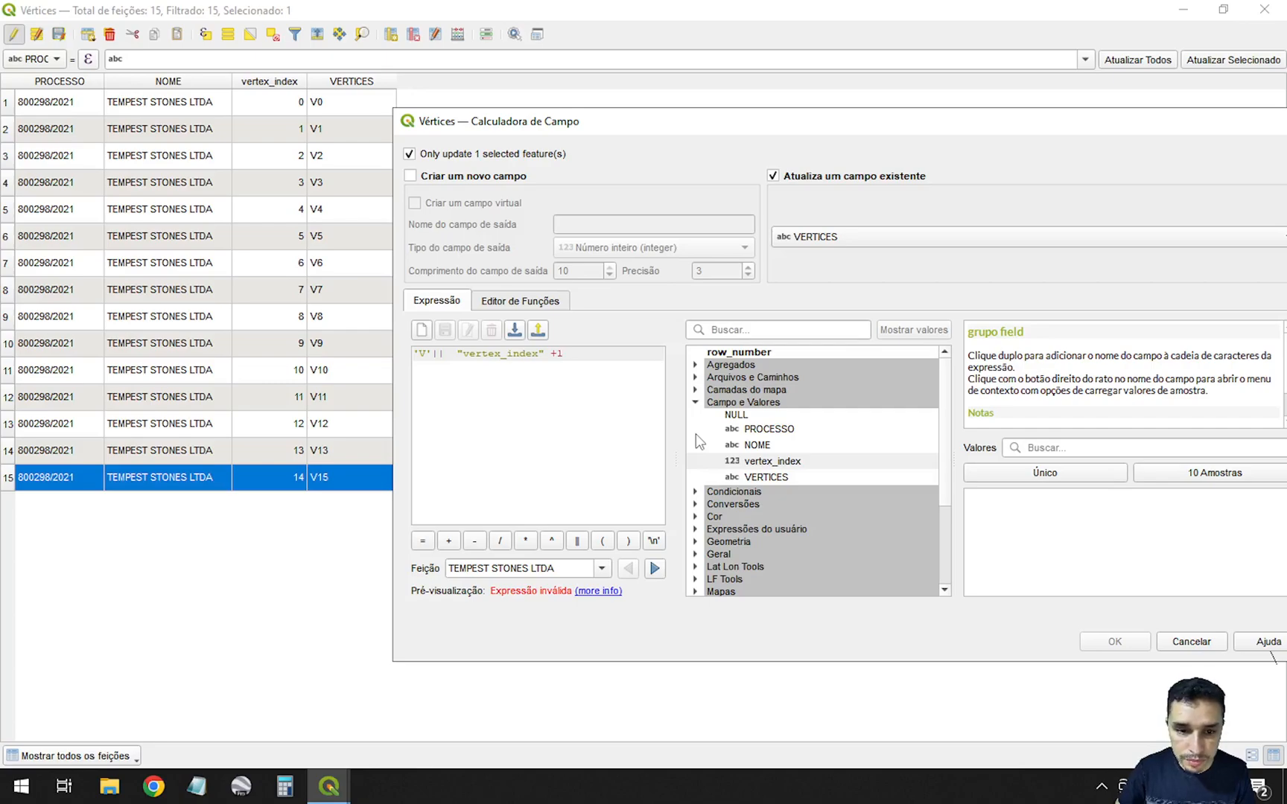
text())
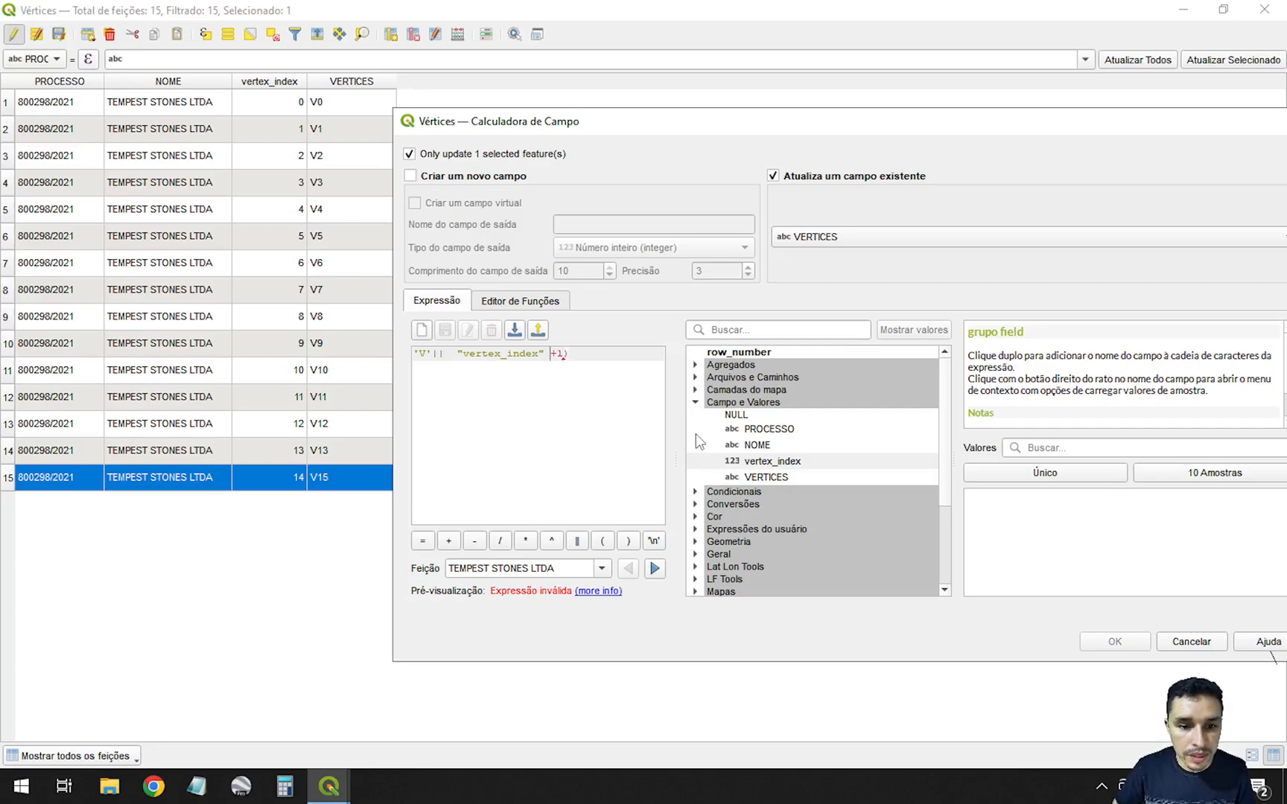
text(()
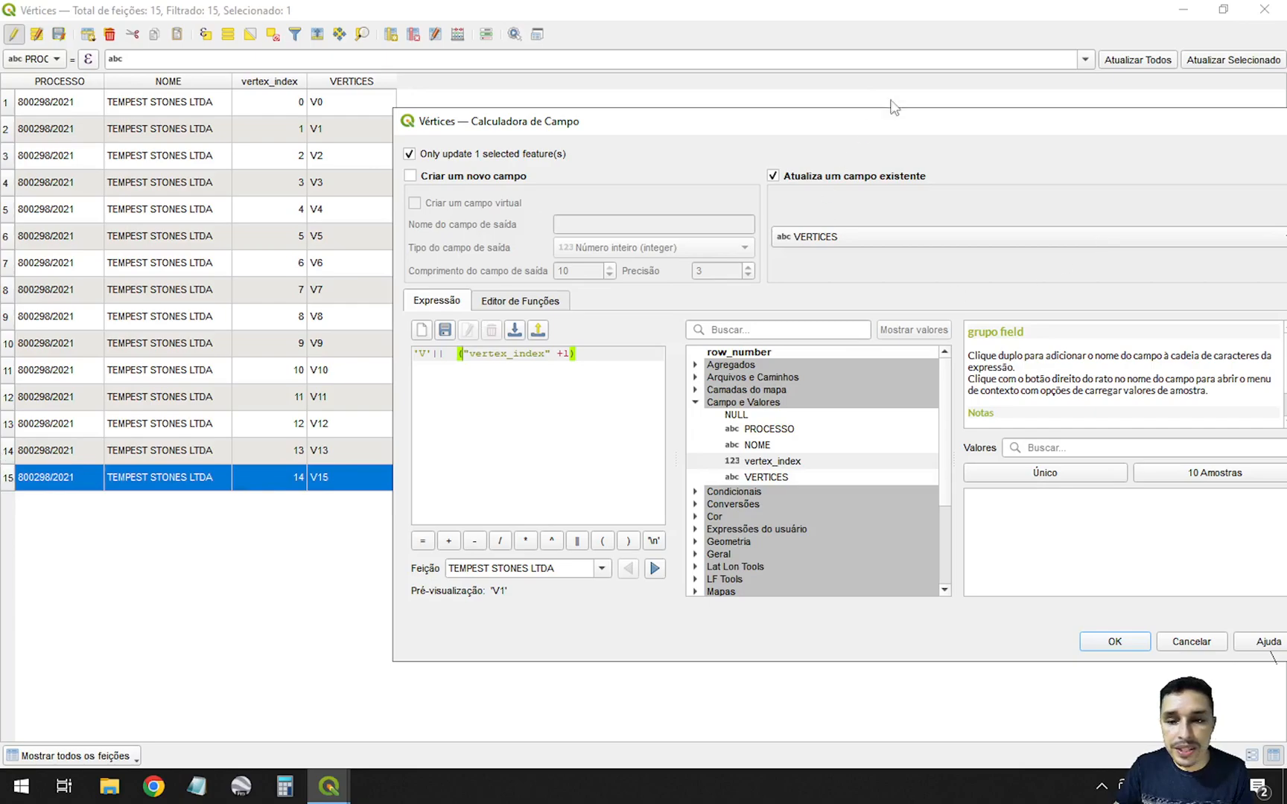
Step: Copy the whole vertex label expression and cancel the field calculation
drag(972, 133, 910, 112)
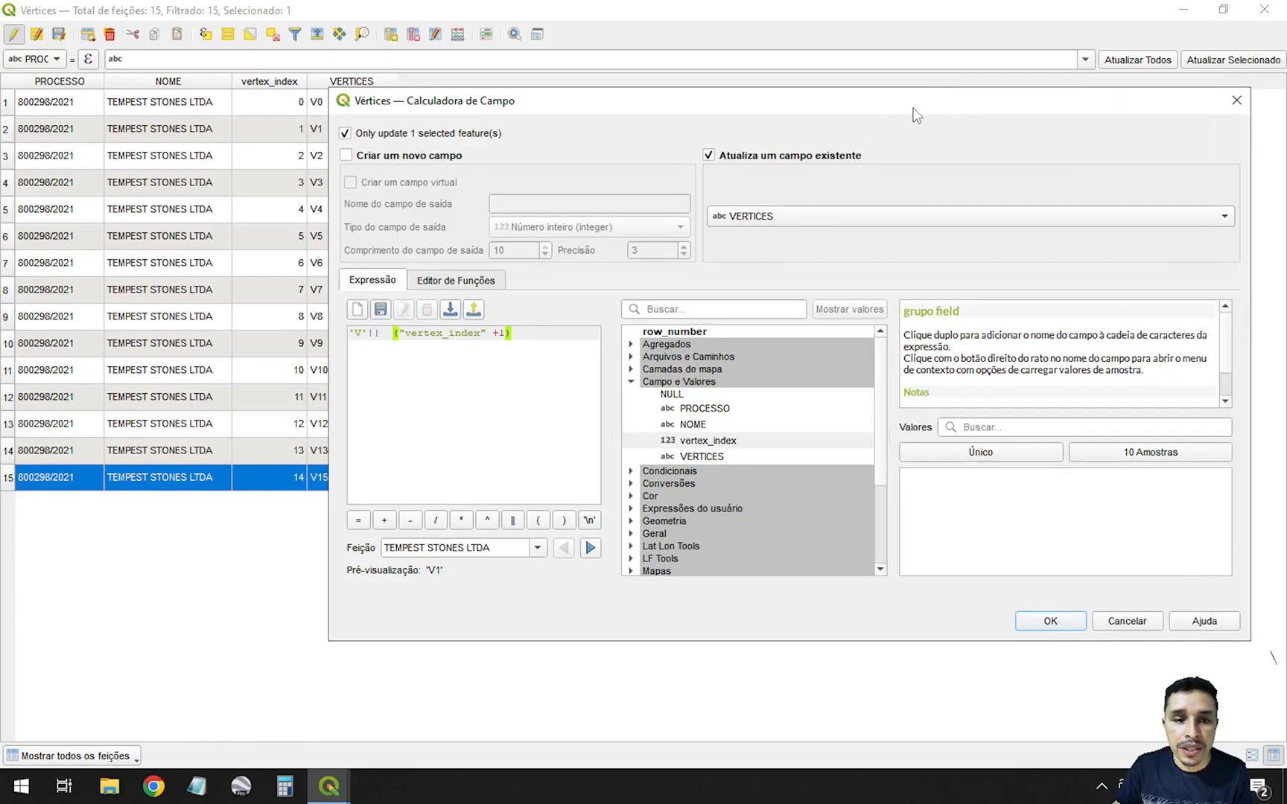
drag(713, 106, 781, 106)
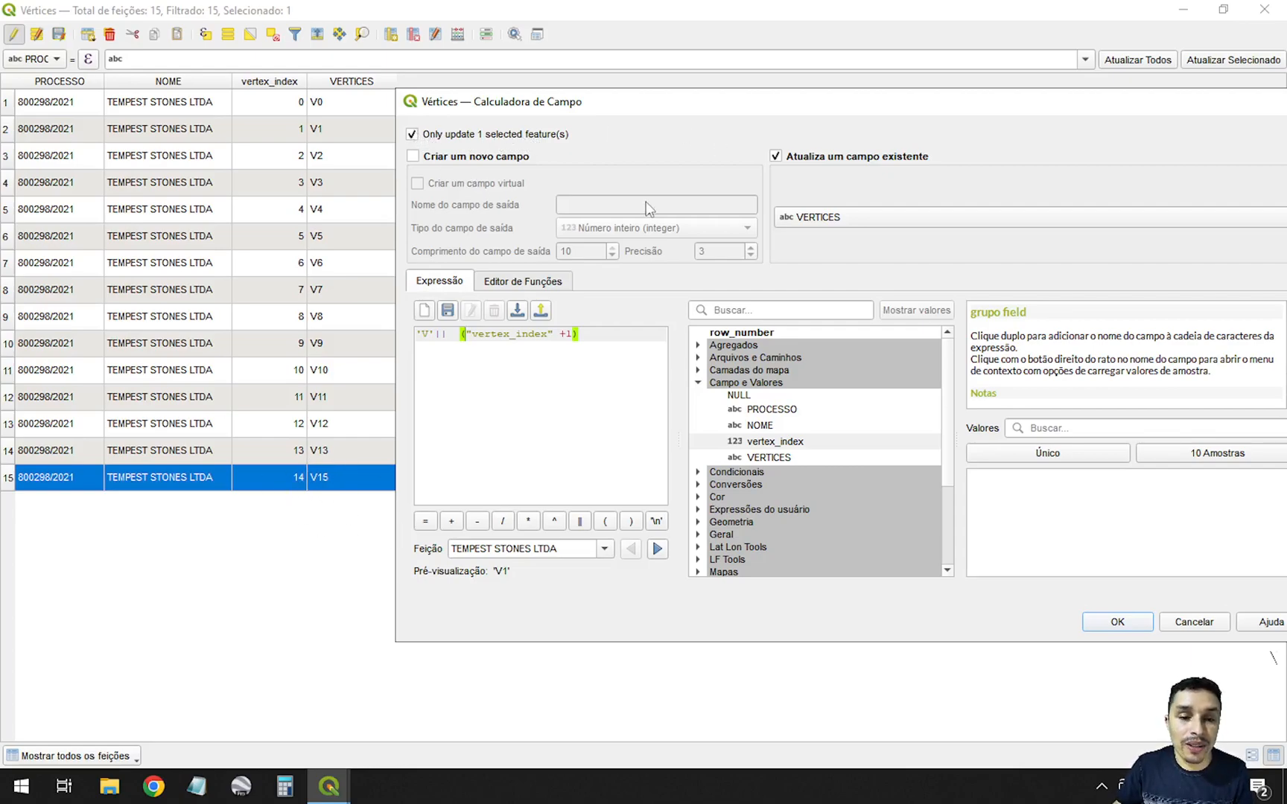
click(416, 138)
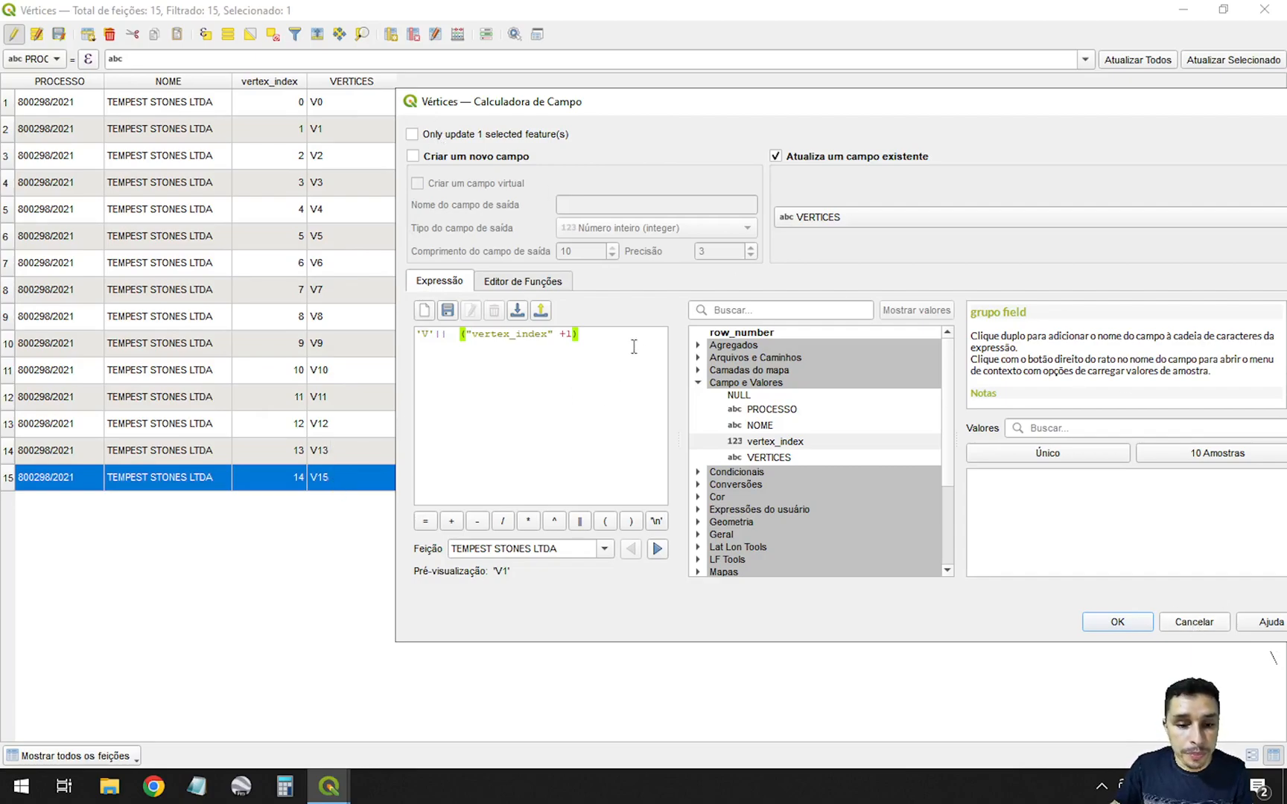
key(ctrl+a)
key(ctrl+c)
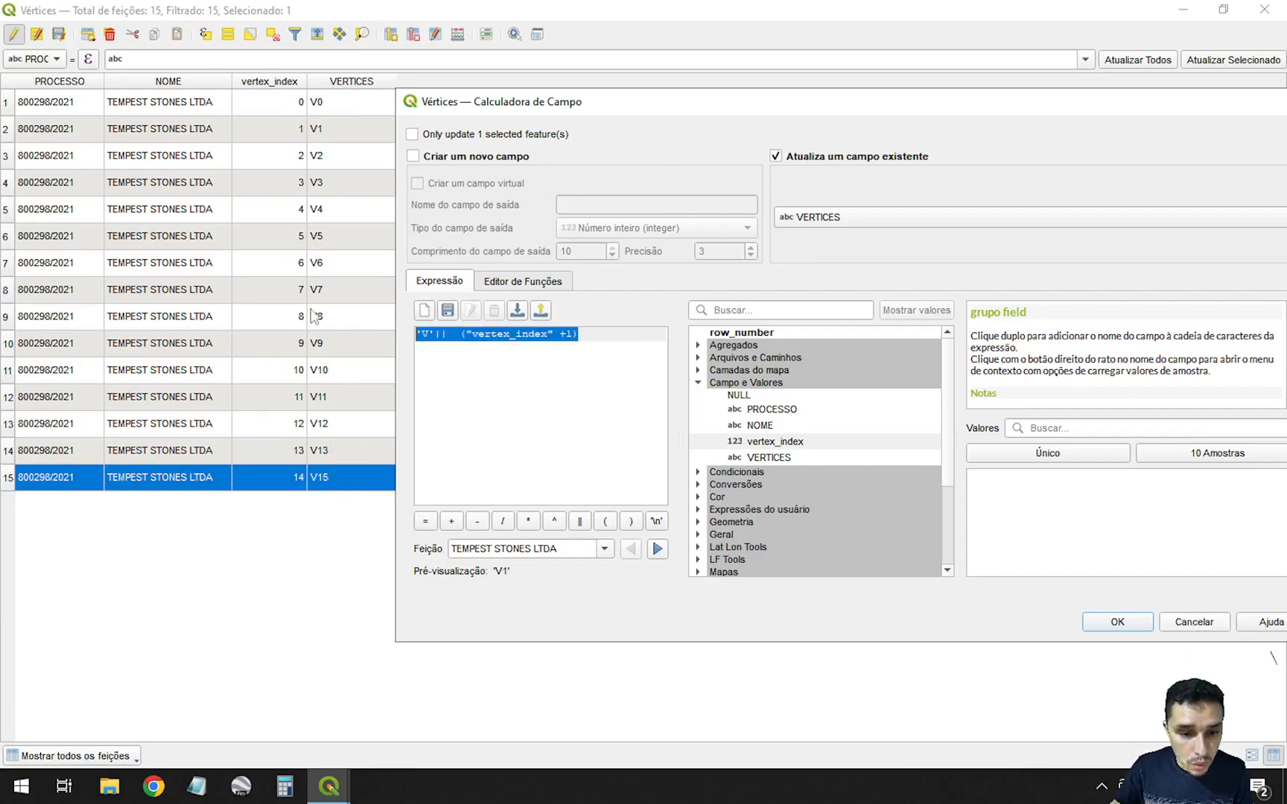
click(1195, 623)
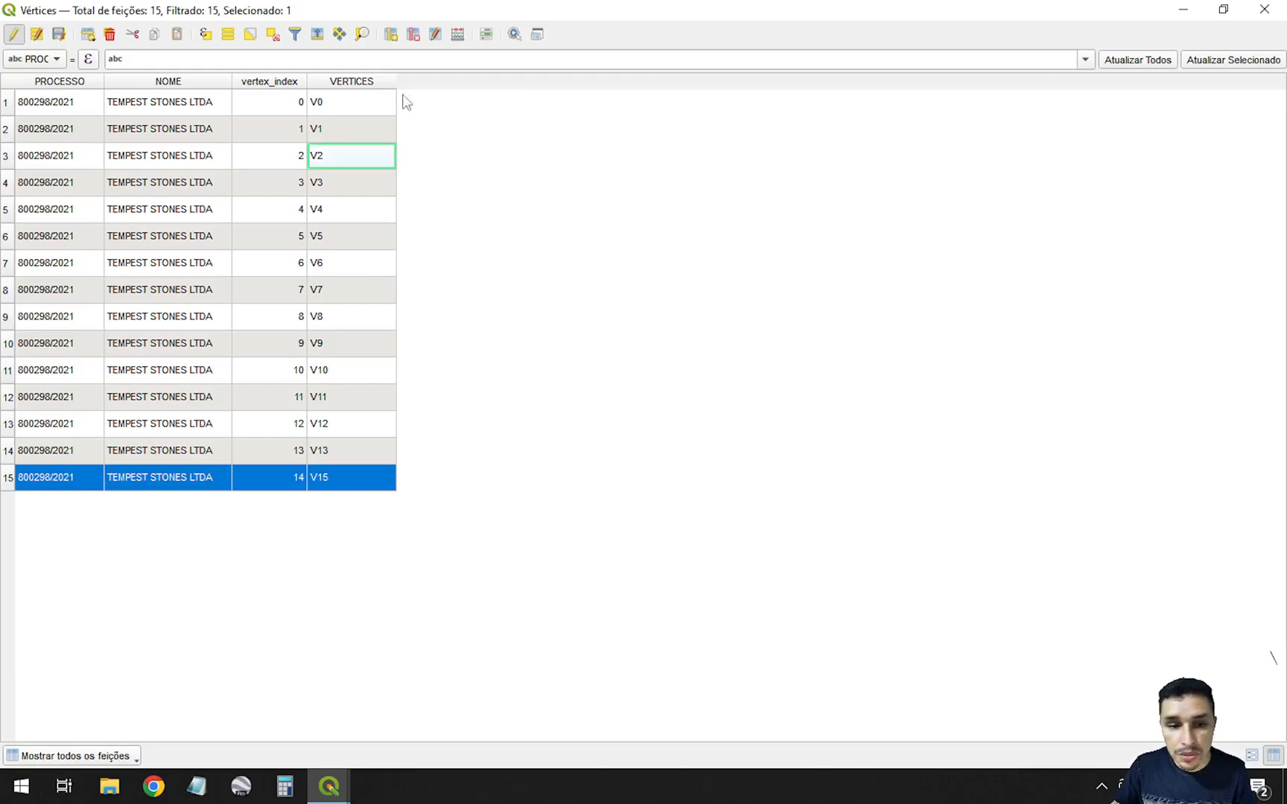
Step: Deselect all features and set a new field calculation to update the existing VERTICES field
click(268, 37)
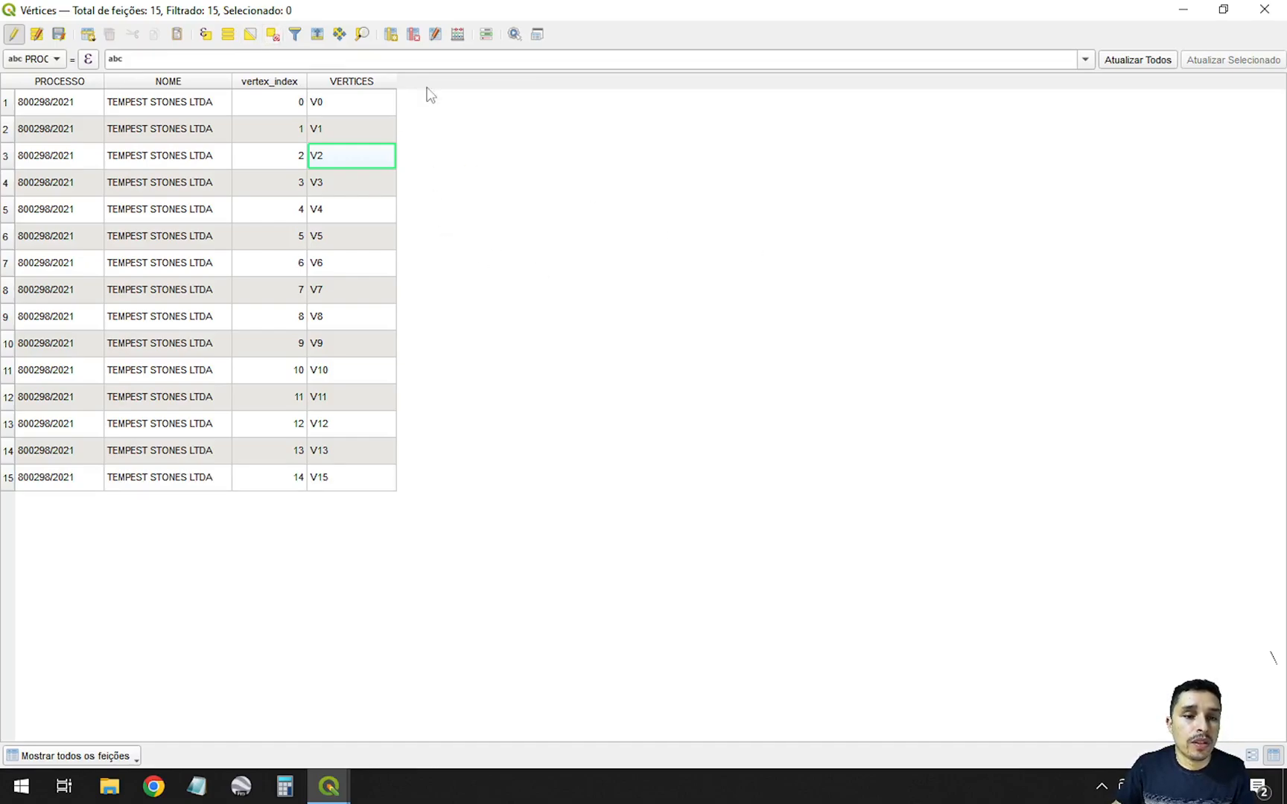
click(457, 34)
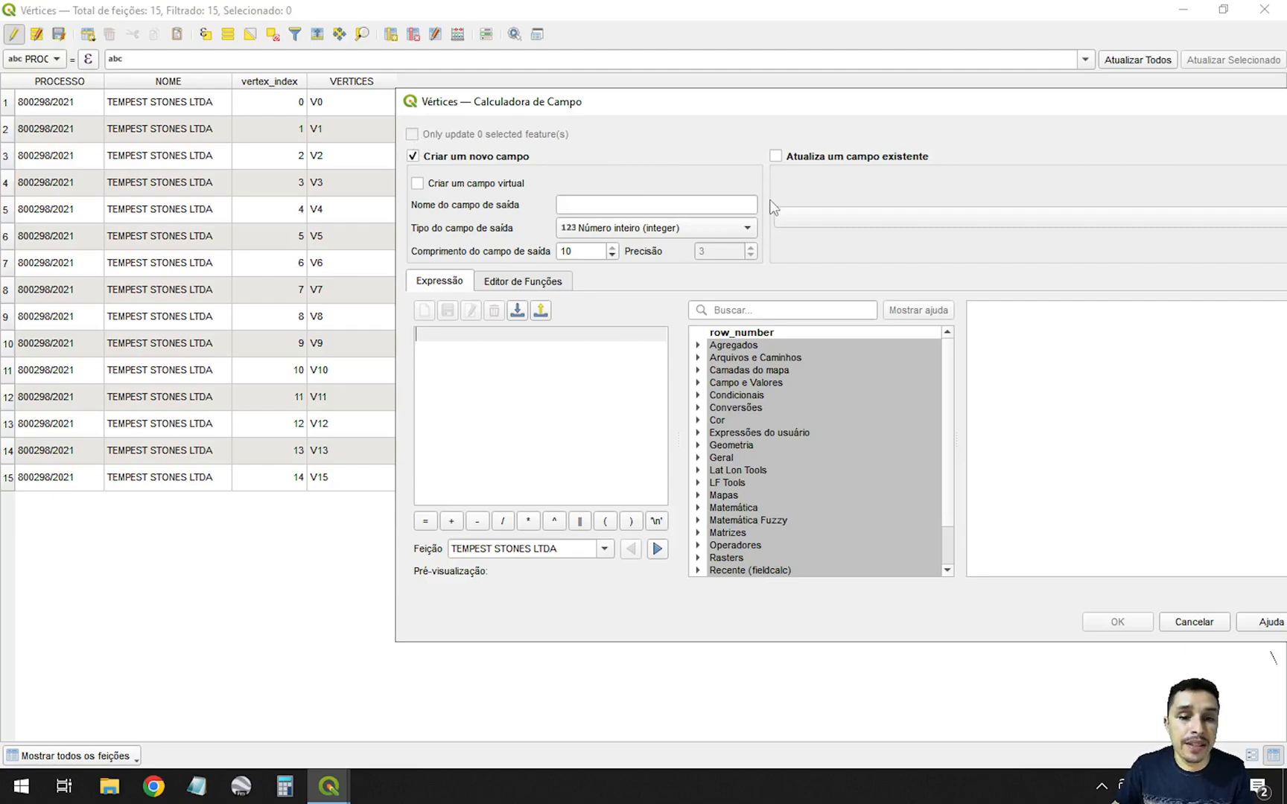
click(804, 162)
click(920, 219)
click(827, 274)
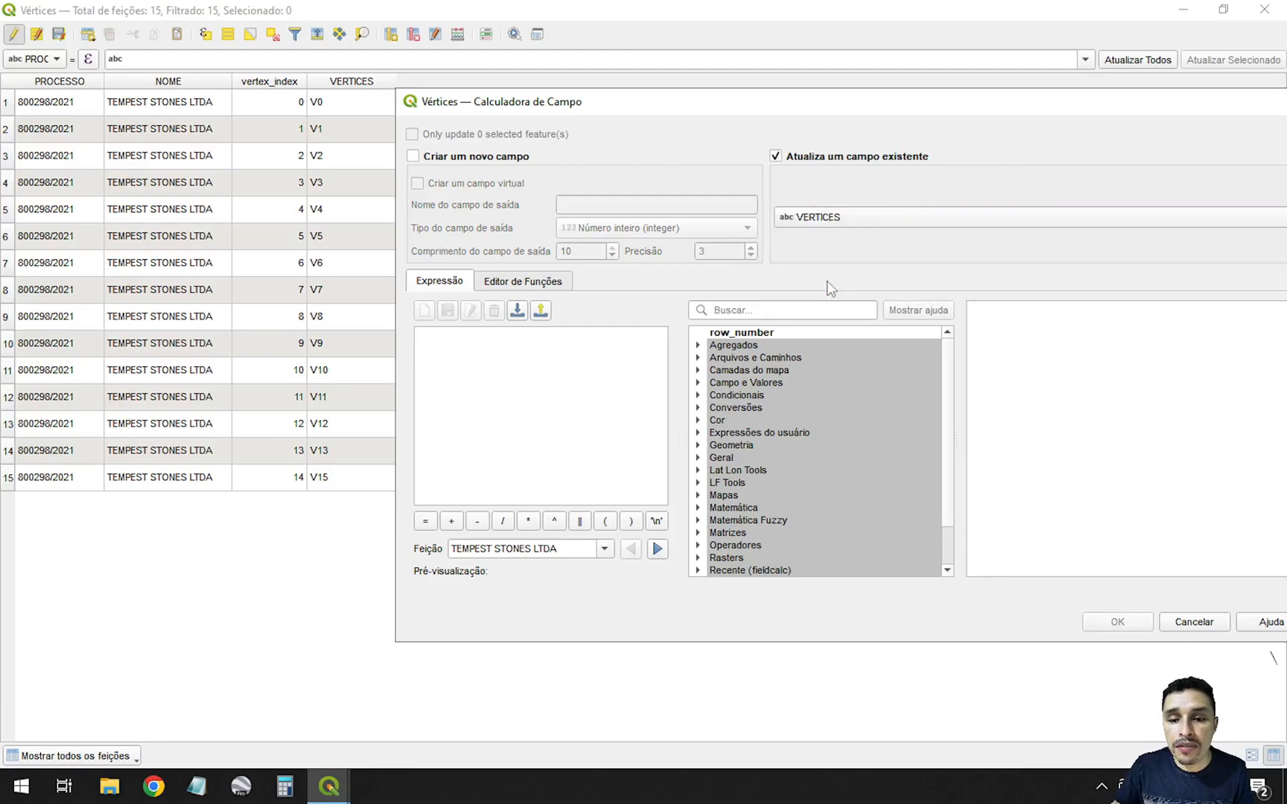
Step: Paste the copied expression 'V' || ("vertex_index" +1) and apply it to the VERTICES field of all rows
click(520, 373)
key(ctrl+v)
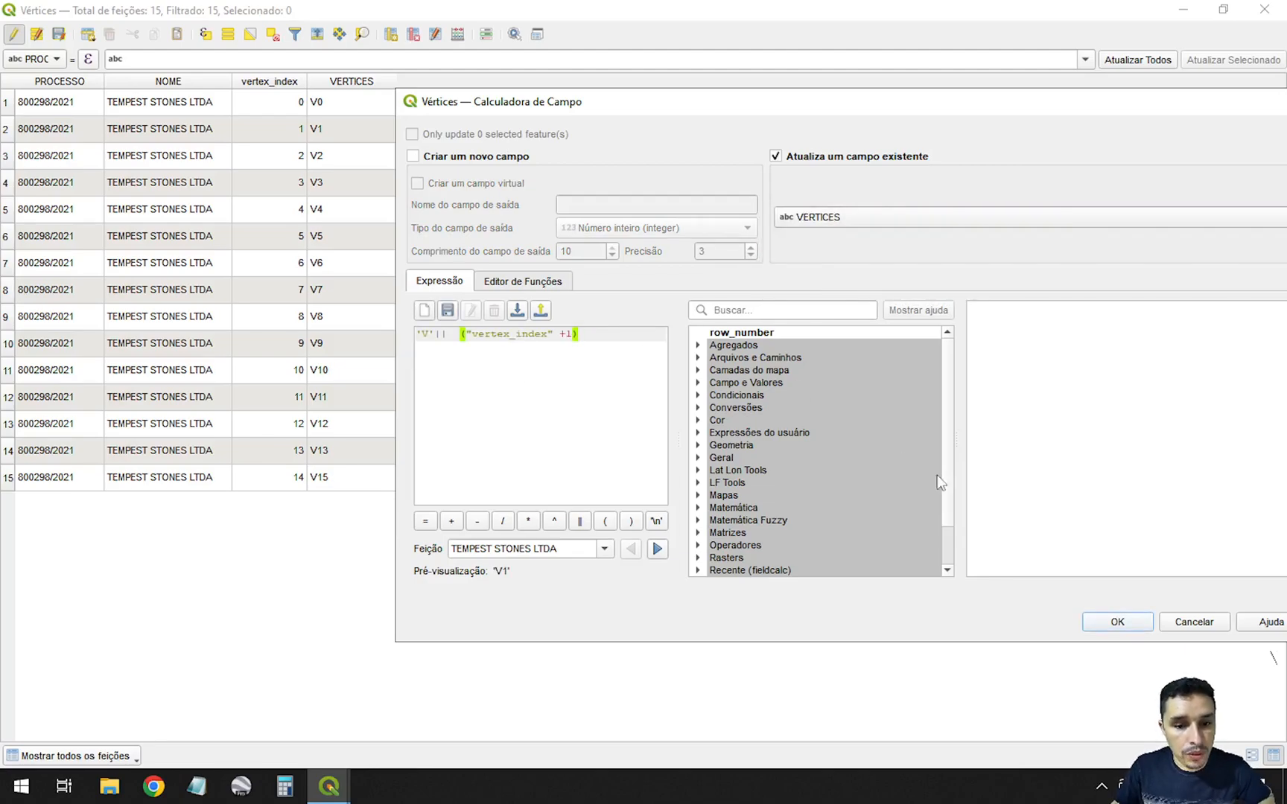
click(1089, 623)
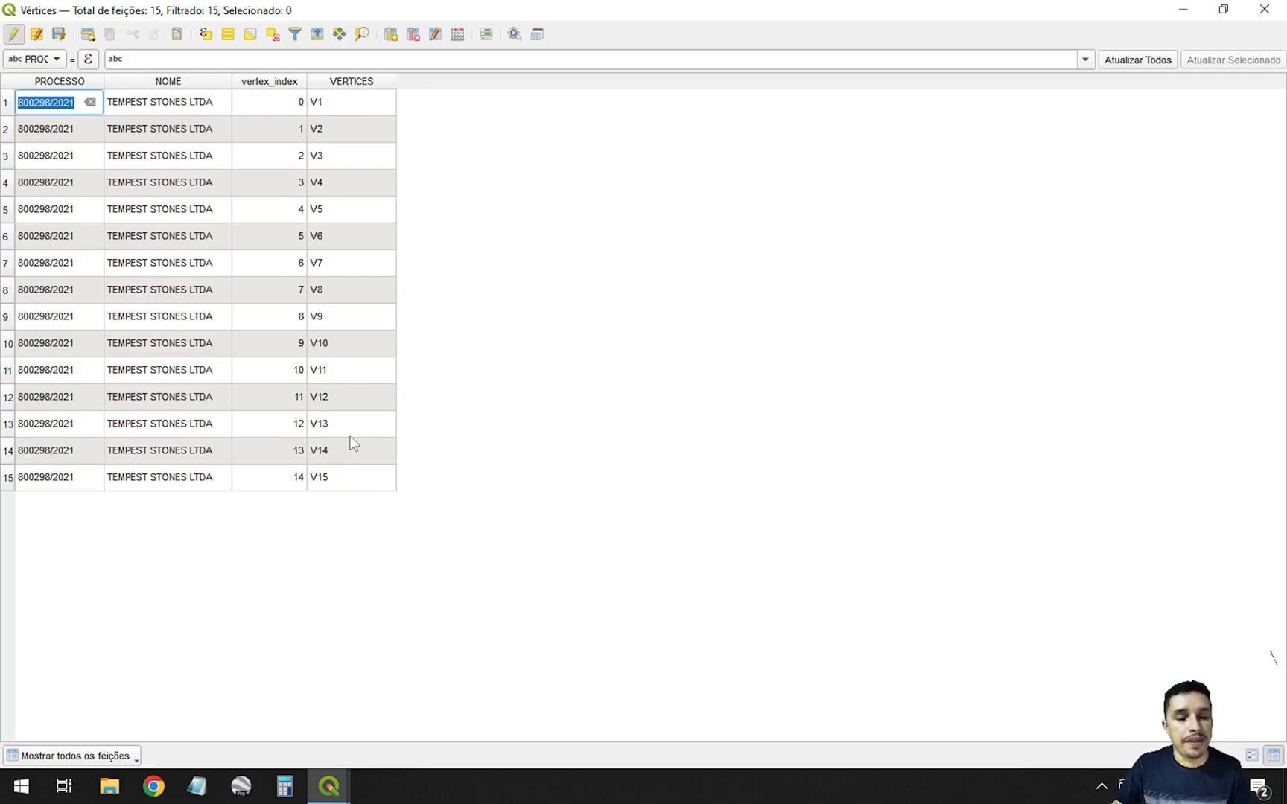
Step: Change the VERTICES value in the last row to V1 and save the layer edits
double_click(339, 477)
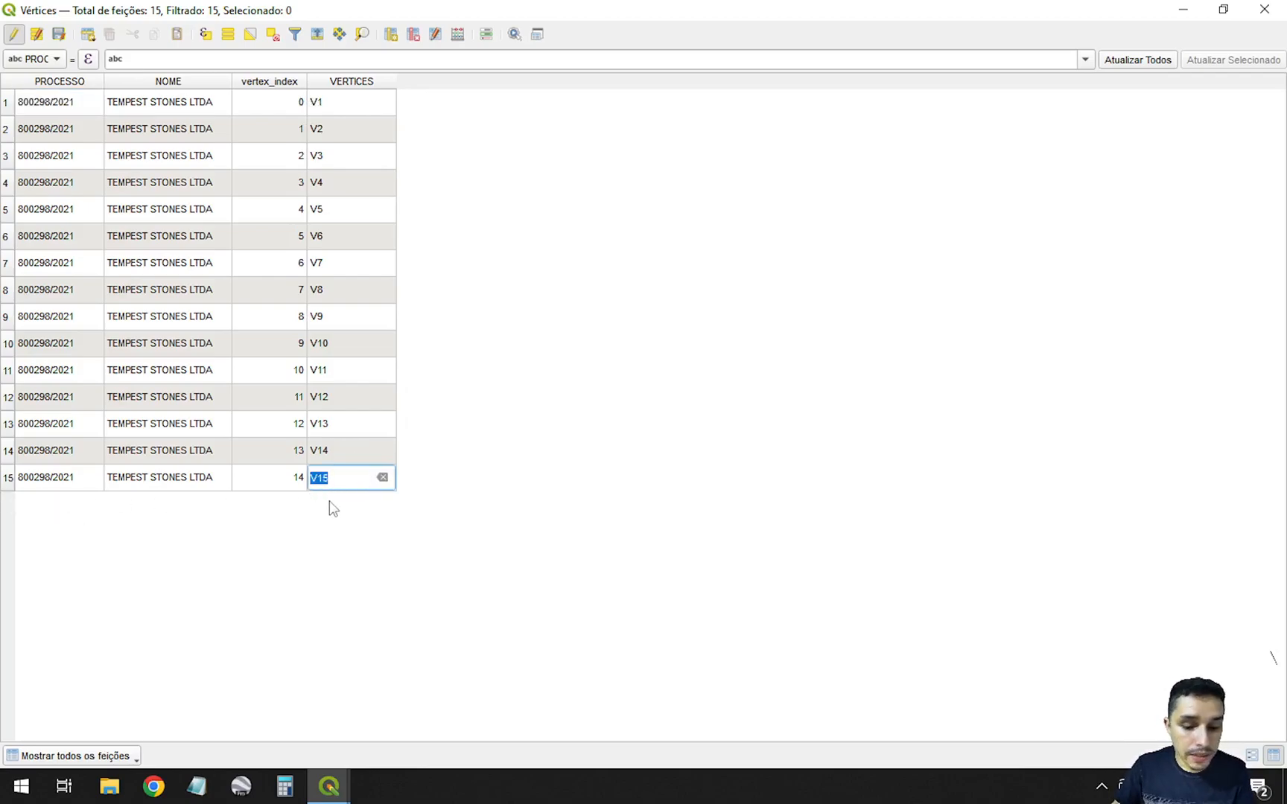
click(333, 486)
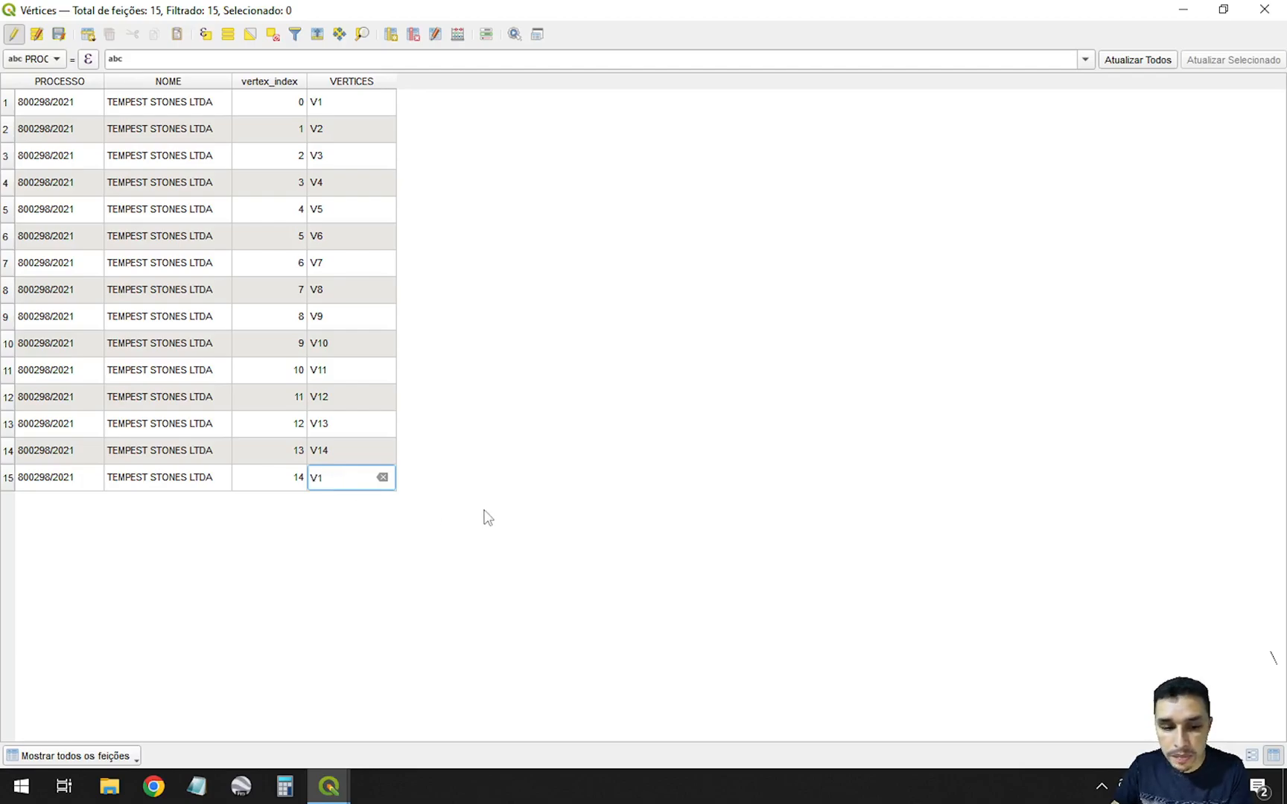
click(58, 34)
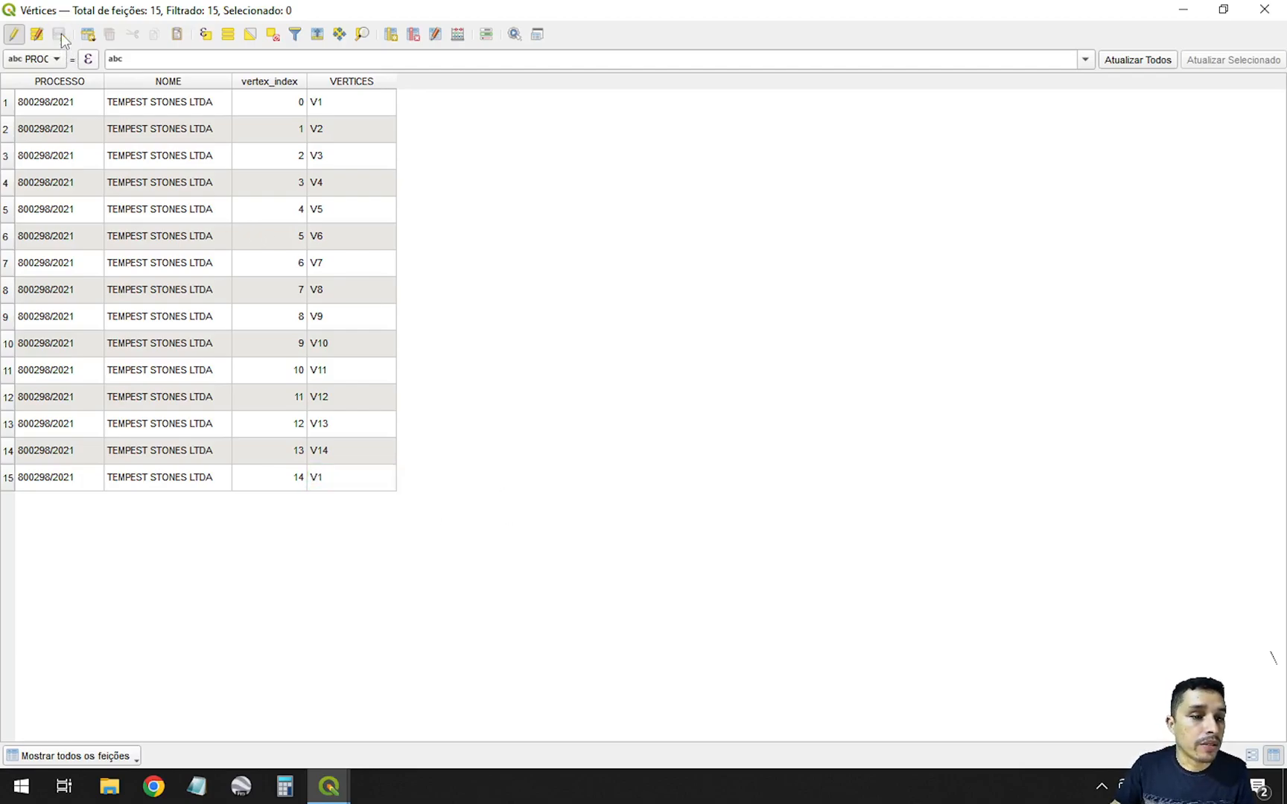
Step: End editing of the Vértices layer and apply the saved VERTICES marker symbol to it
click(14, 35)
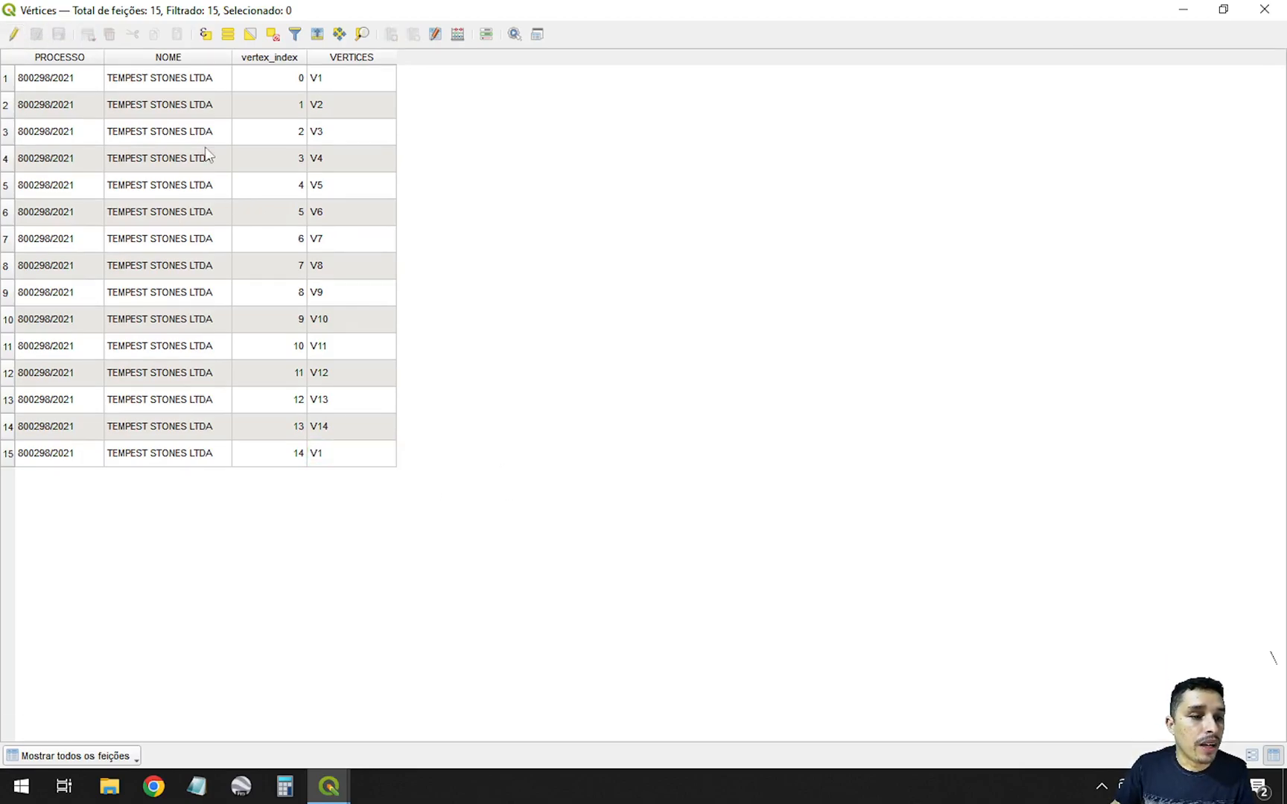
click(1265, 10)
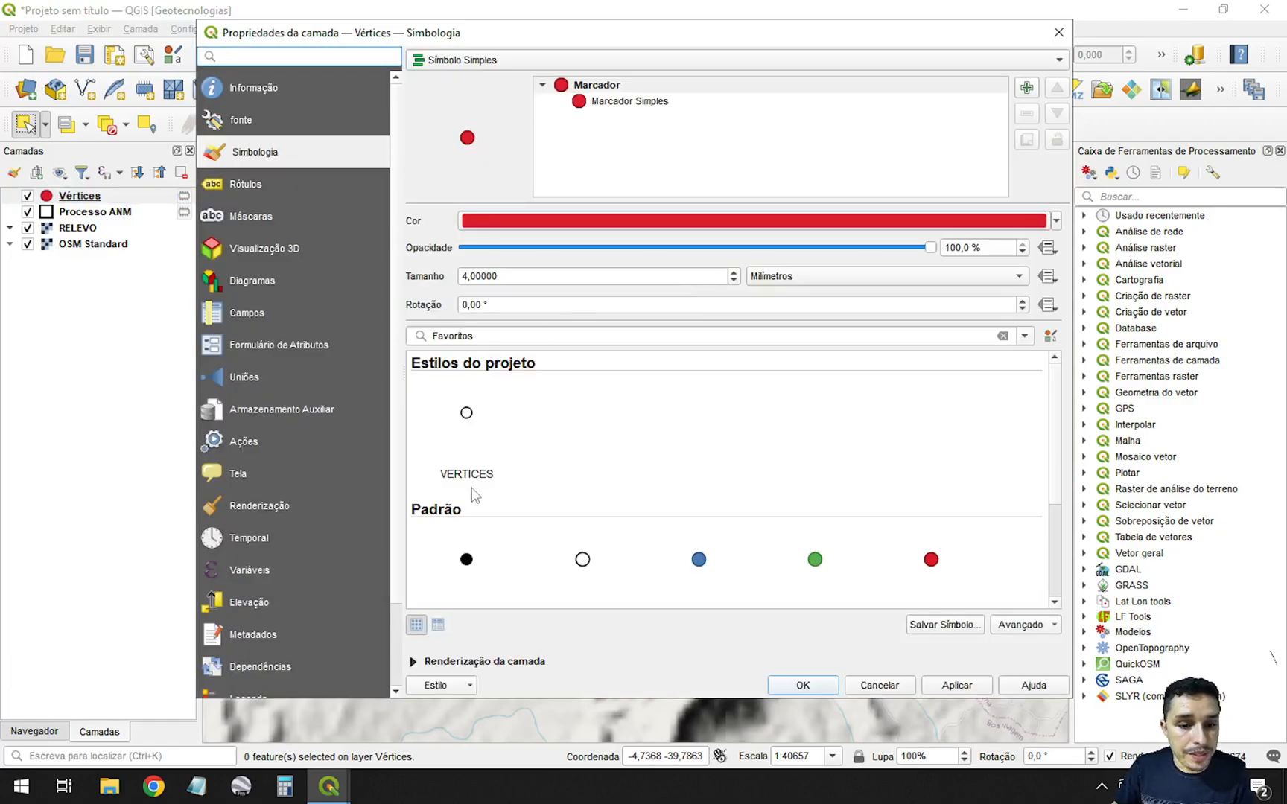
click(465, 418)
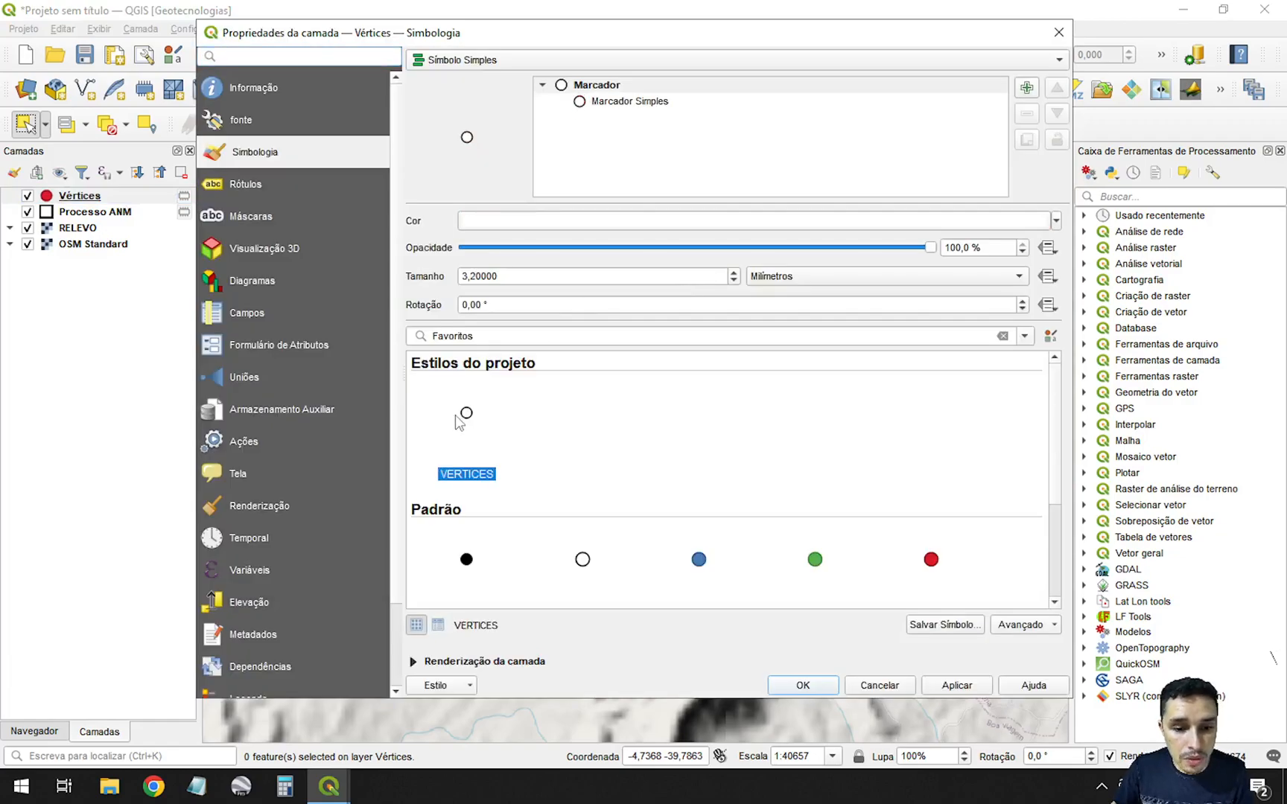
Step: Enable single labels (Rótulos individuais) on the Vértices layer with the saved VERTICES label style
click(246, 184)
click(456, 59)
click(462, 78)
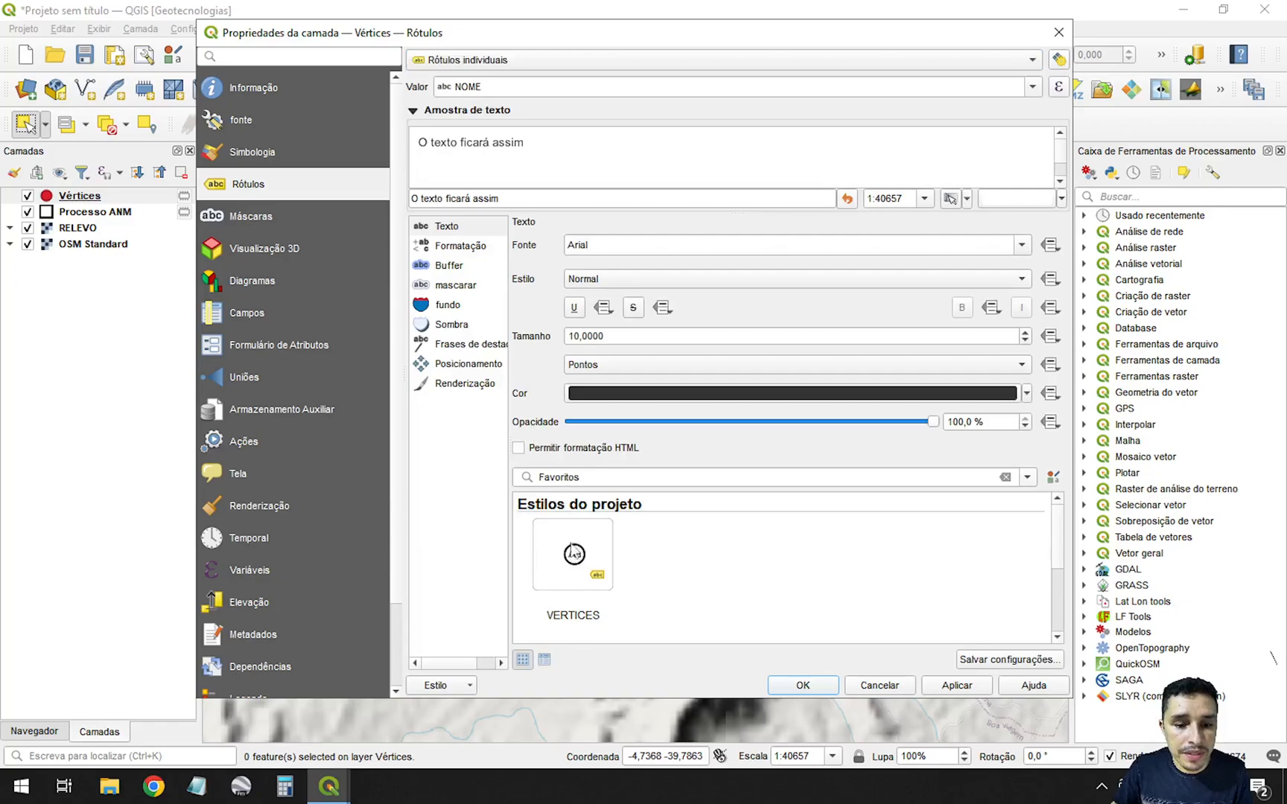
click(574, 564)
click(811, 686)
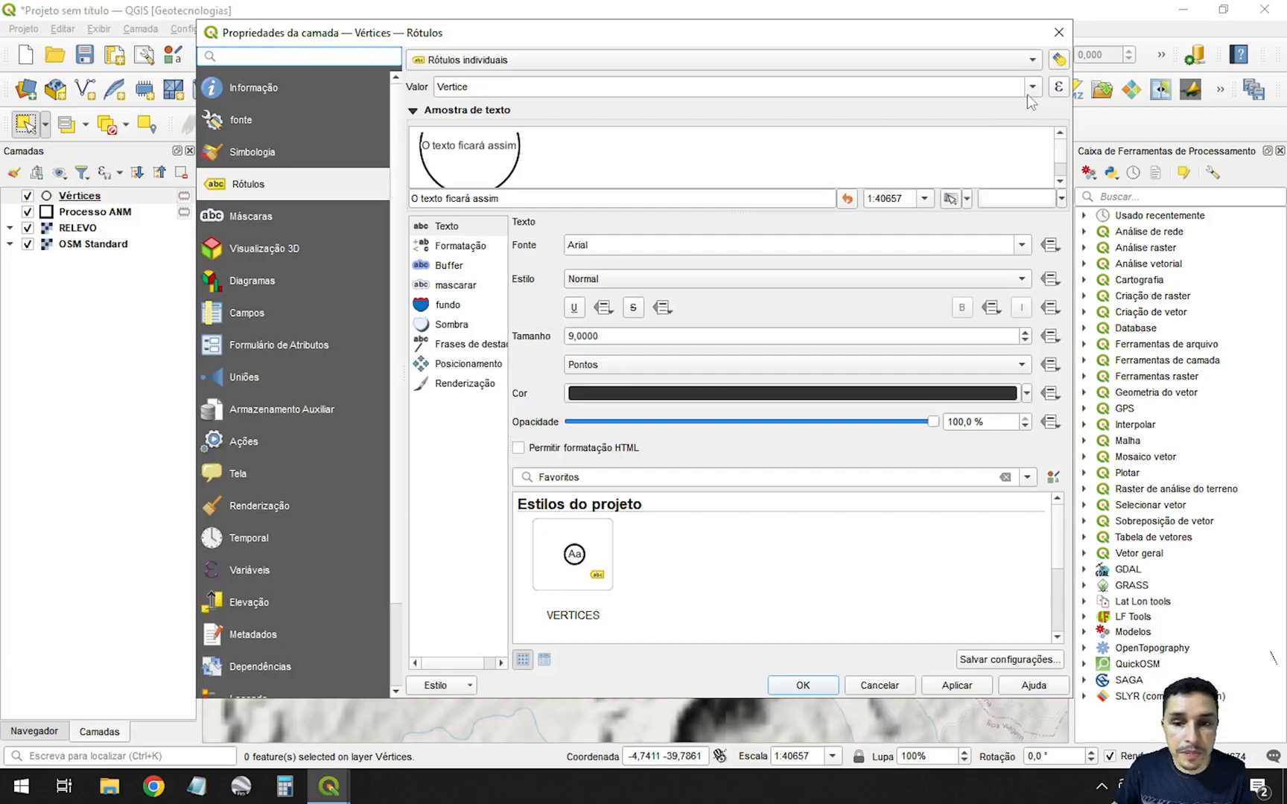
Step: Set the label value of the Vértices layer to the VERTICES field
click(1031, 87)
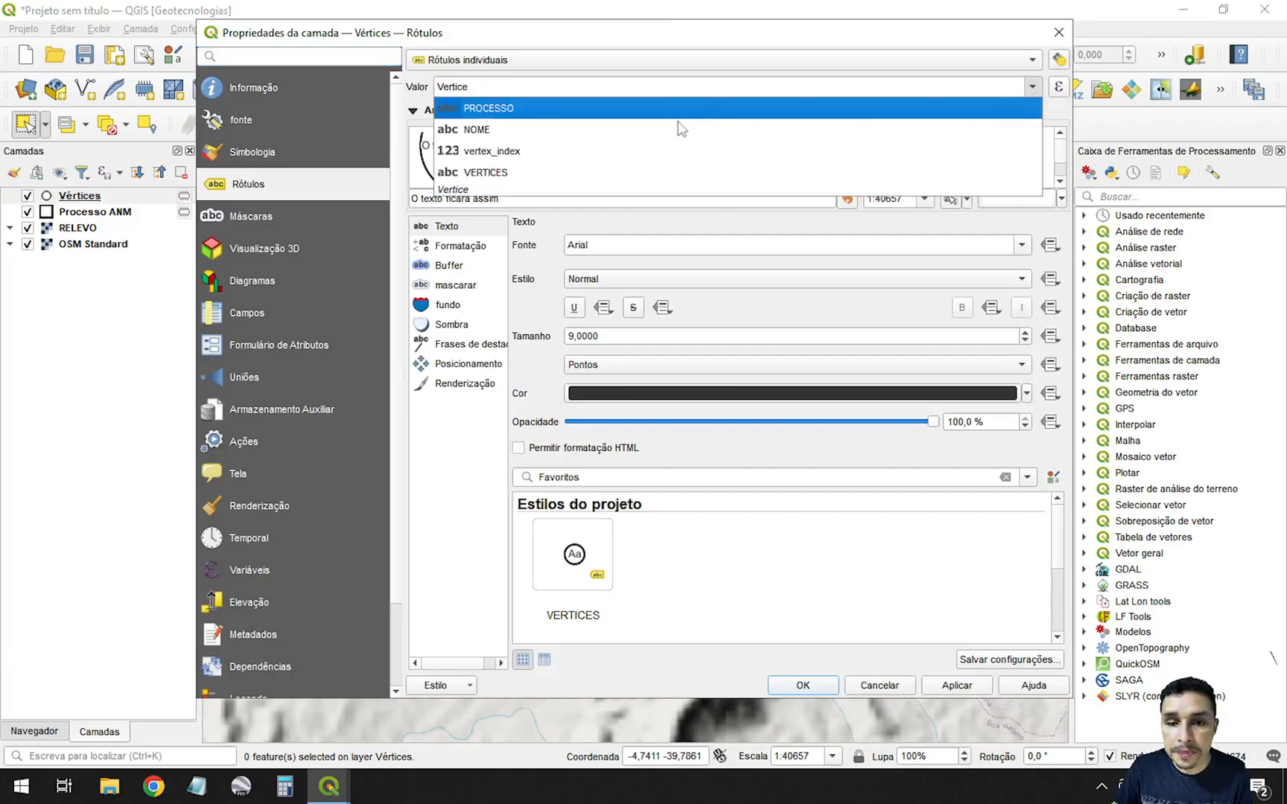
click(670, 166)
click(811, 684)
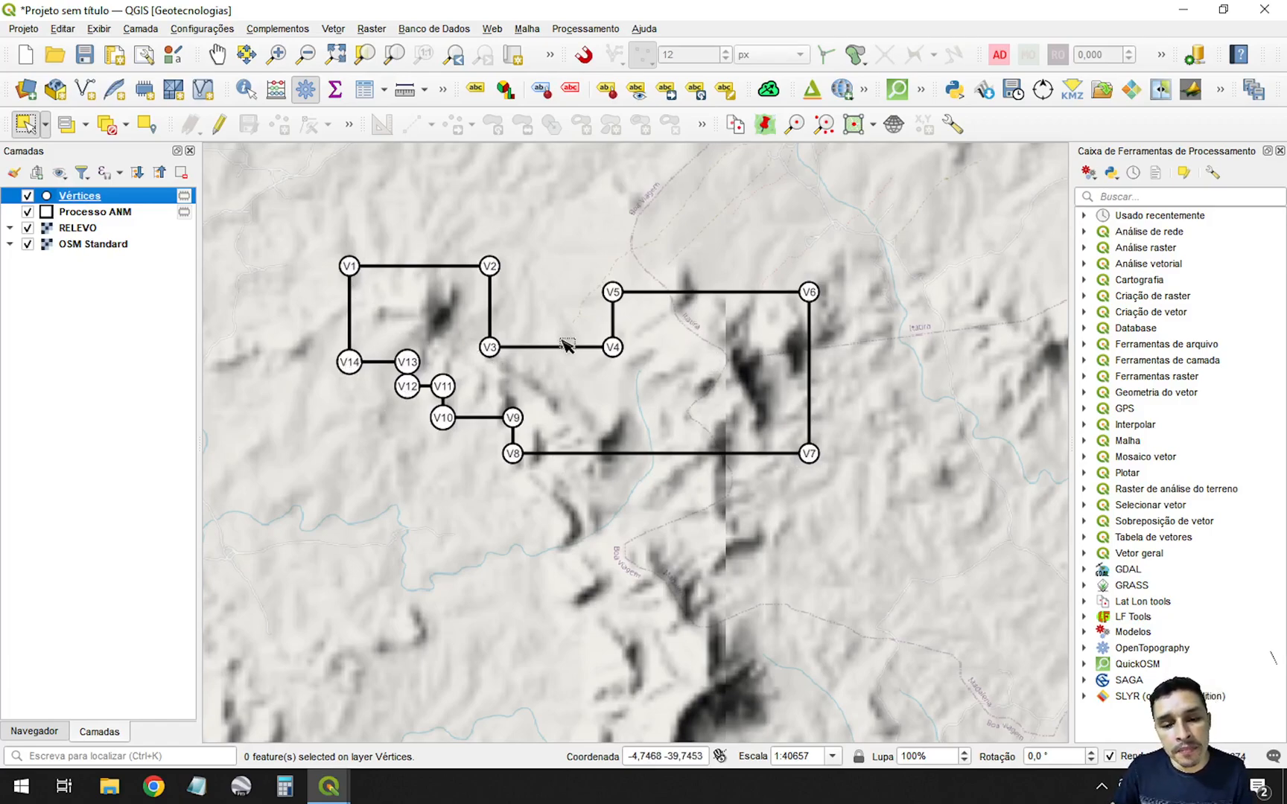
drag(566, 343, 586, 369)
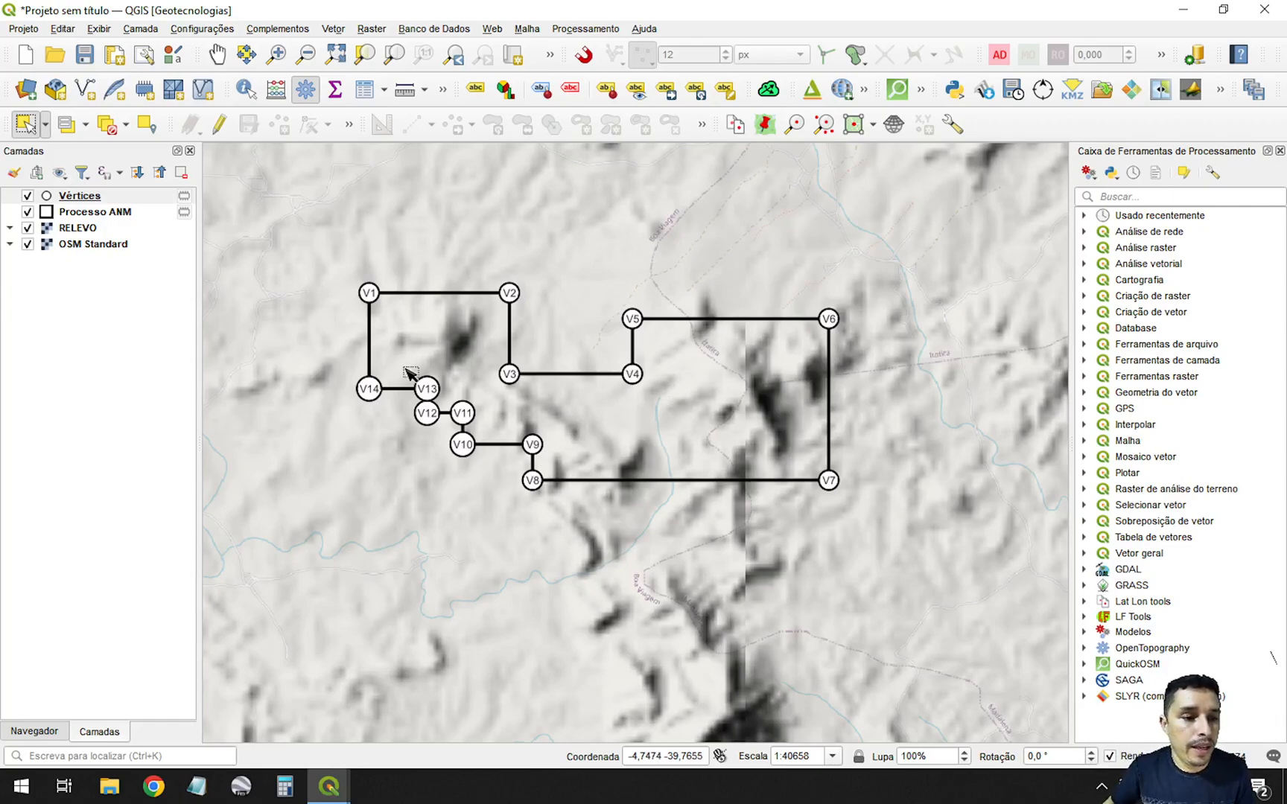
click(123, 202)
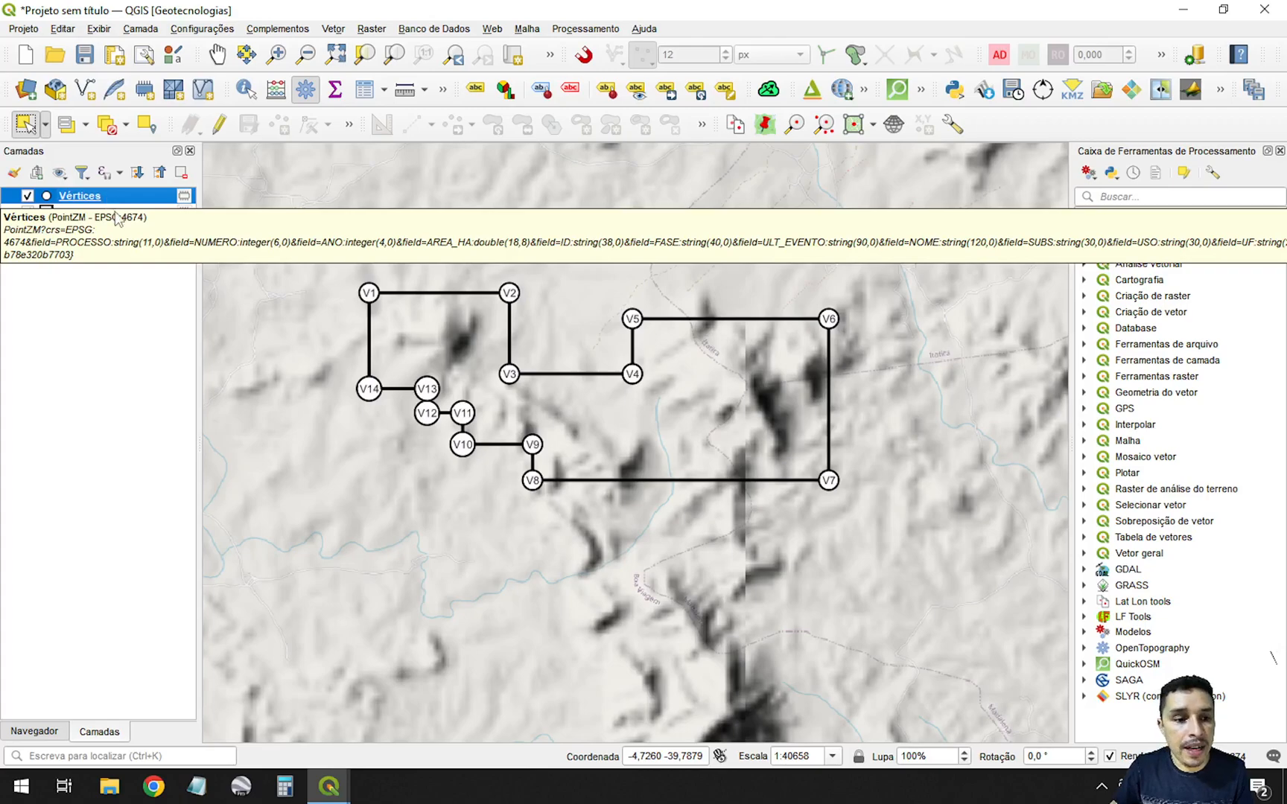
click(121, 228)
click(133, 213)
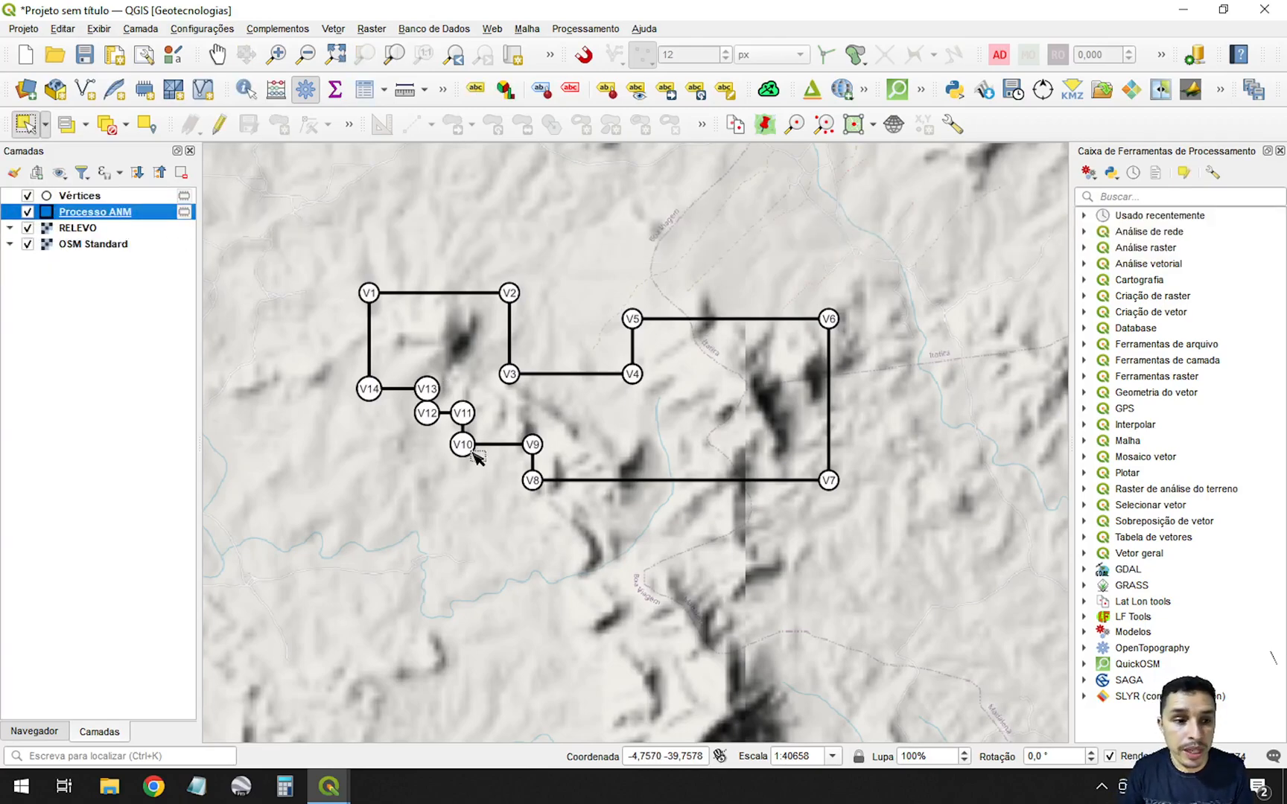
click(113, 198)
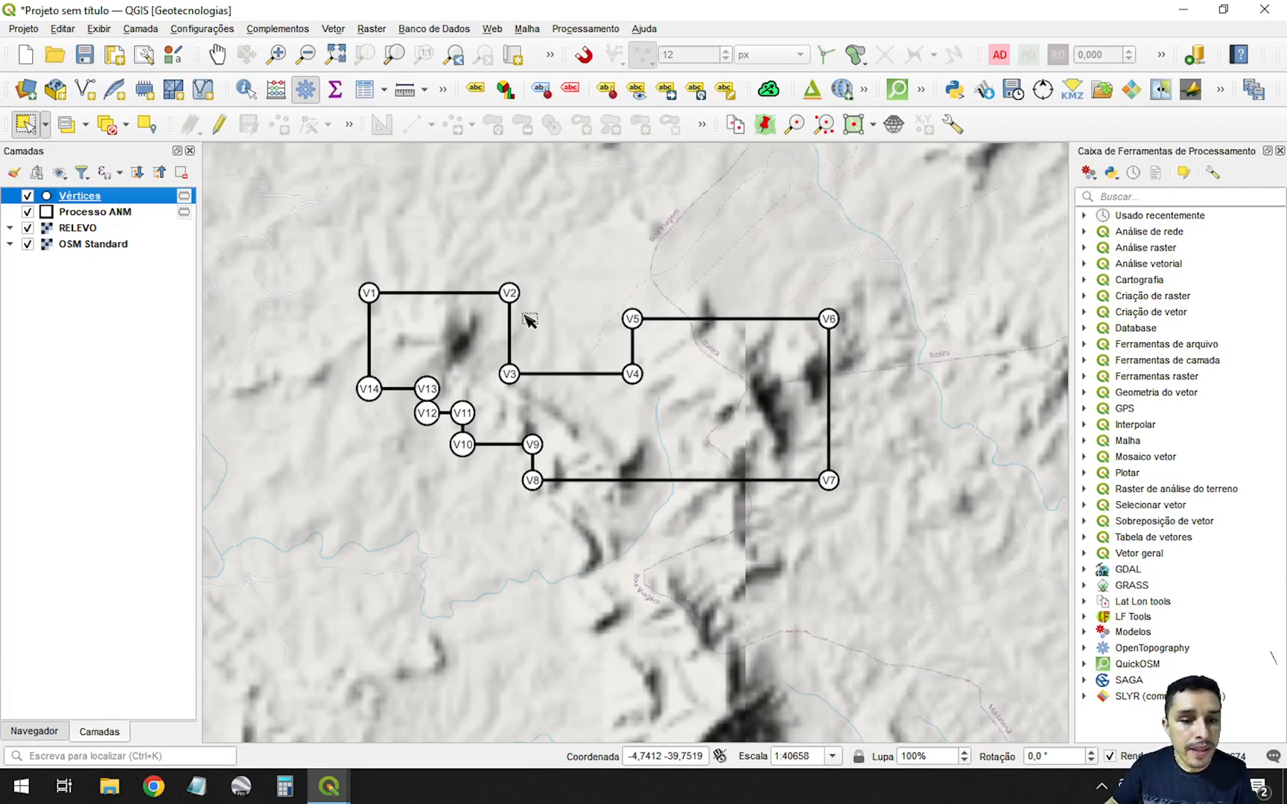
Step: Search all plugins for CALCULA and check the details of the Calculate Geometry plugin
click(273, 30)
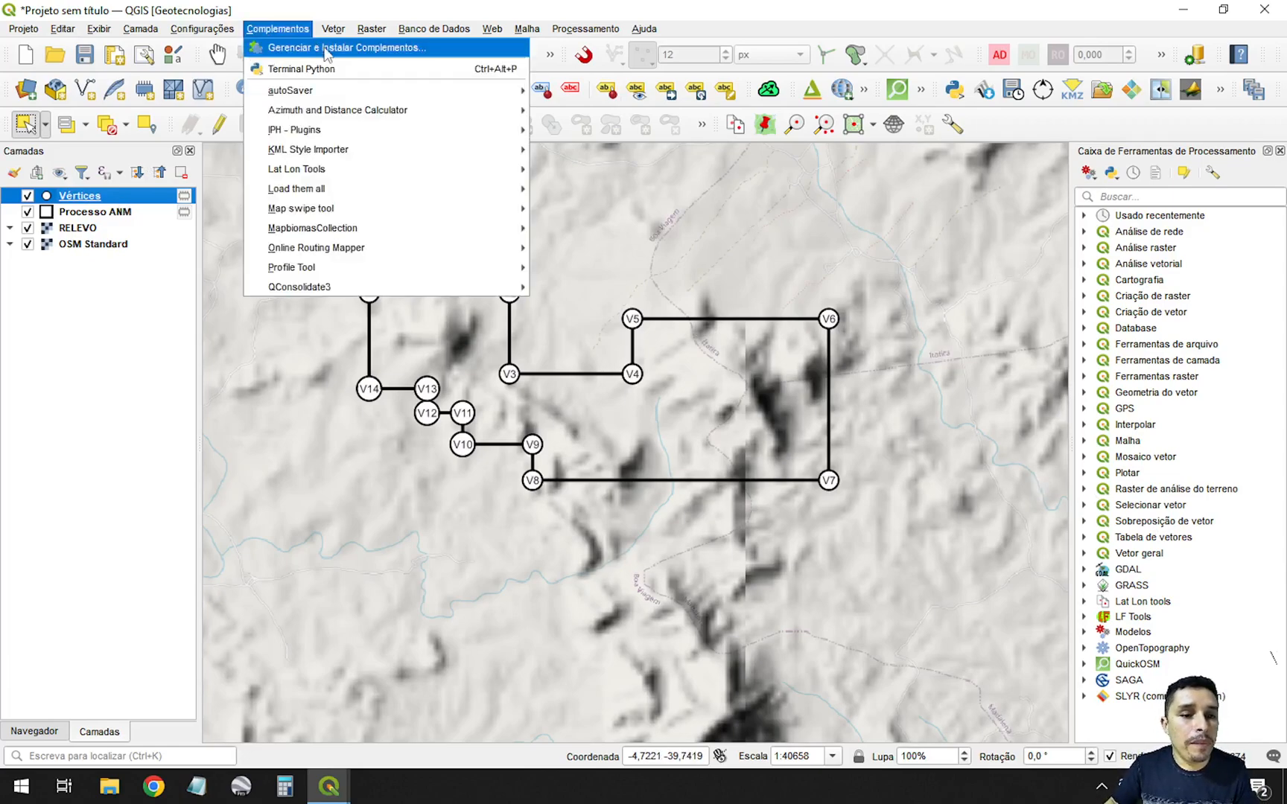
click(321, 49)
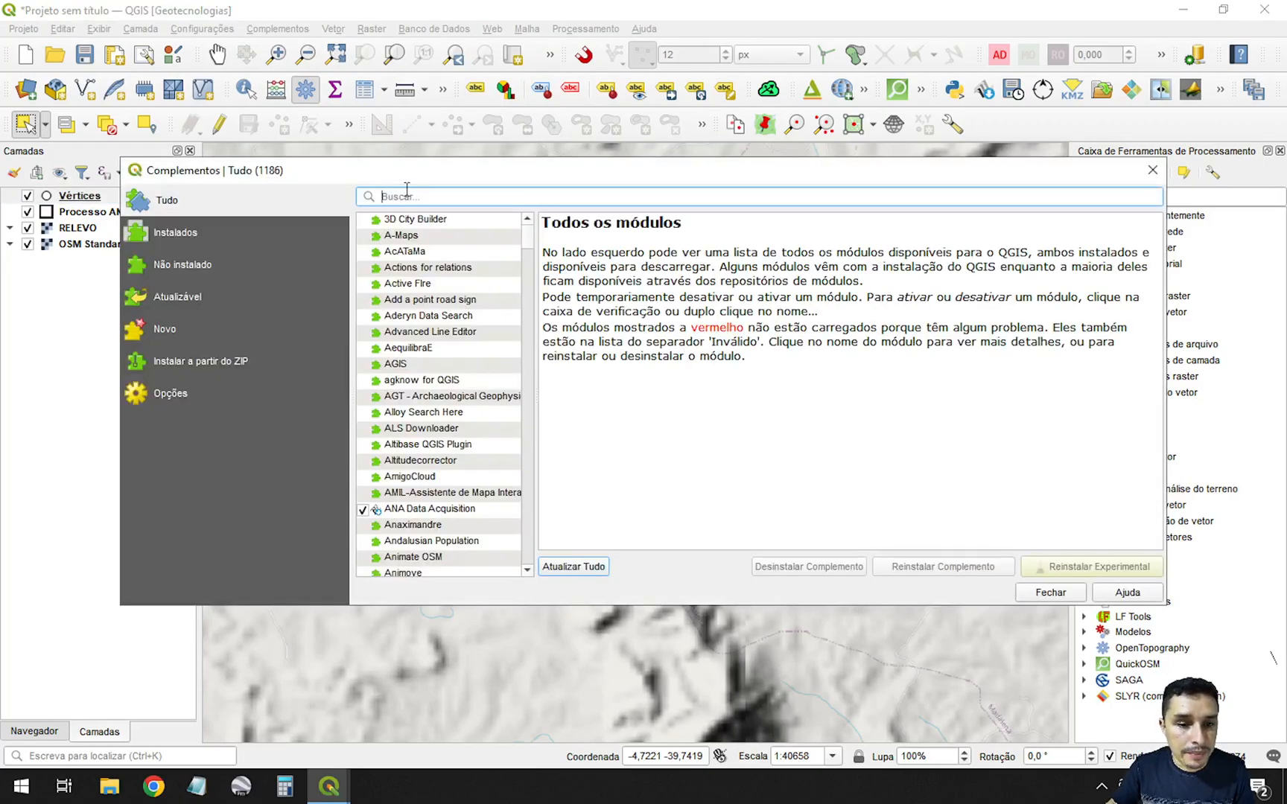
text(CALCU)
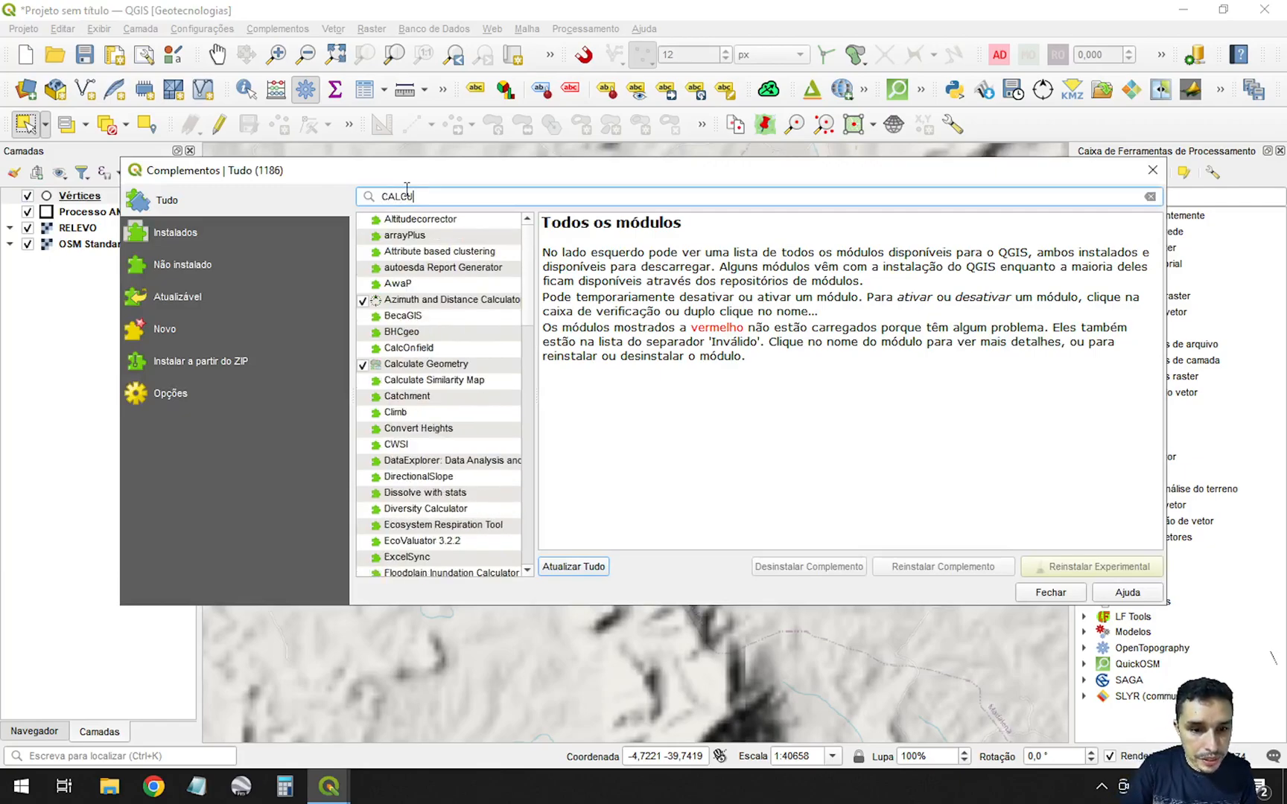
text(LA)
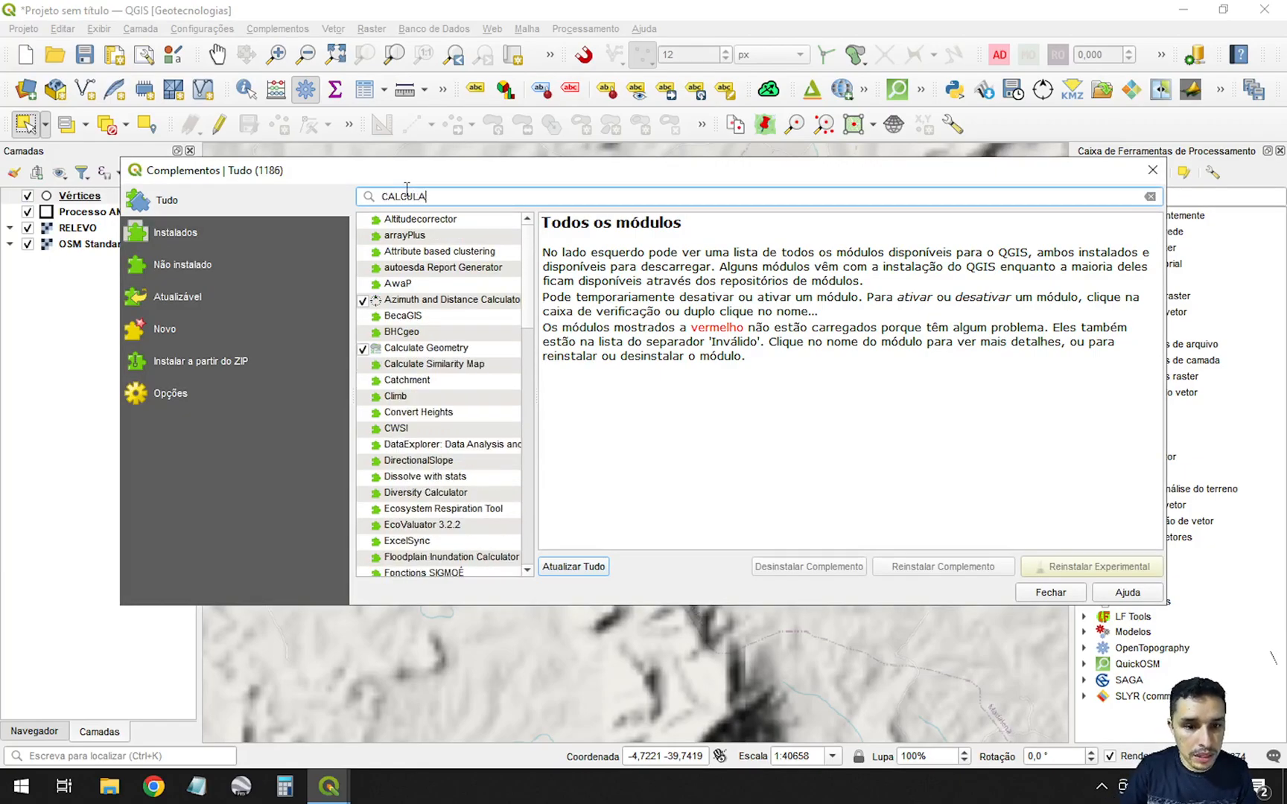
click(401, 350)
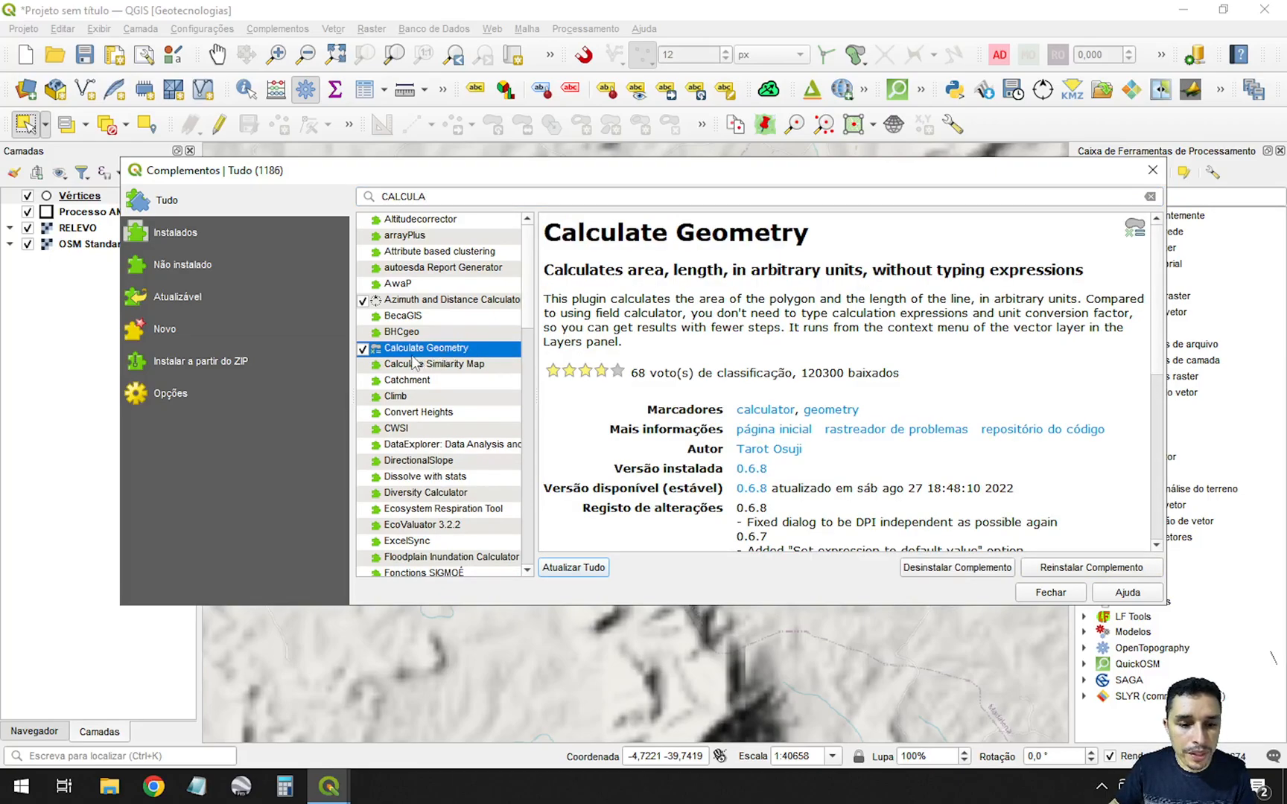
click(166, 200)
click(426, 196)
click(441, 364)
key(Up)
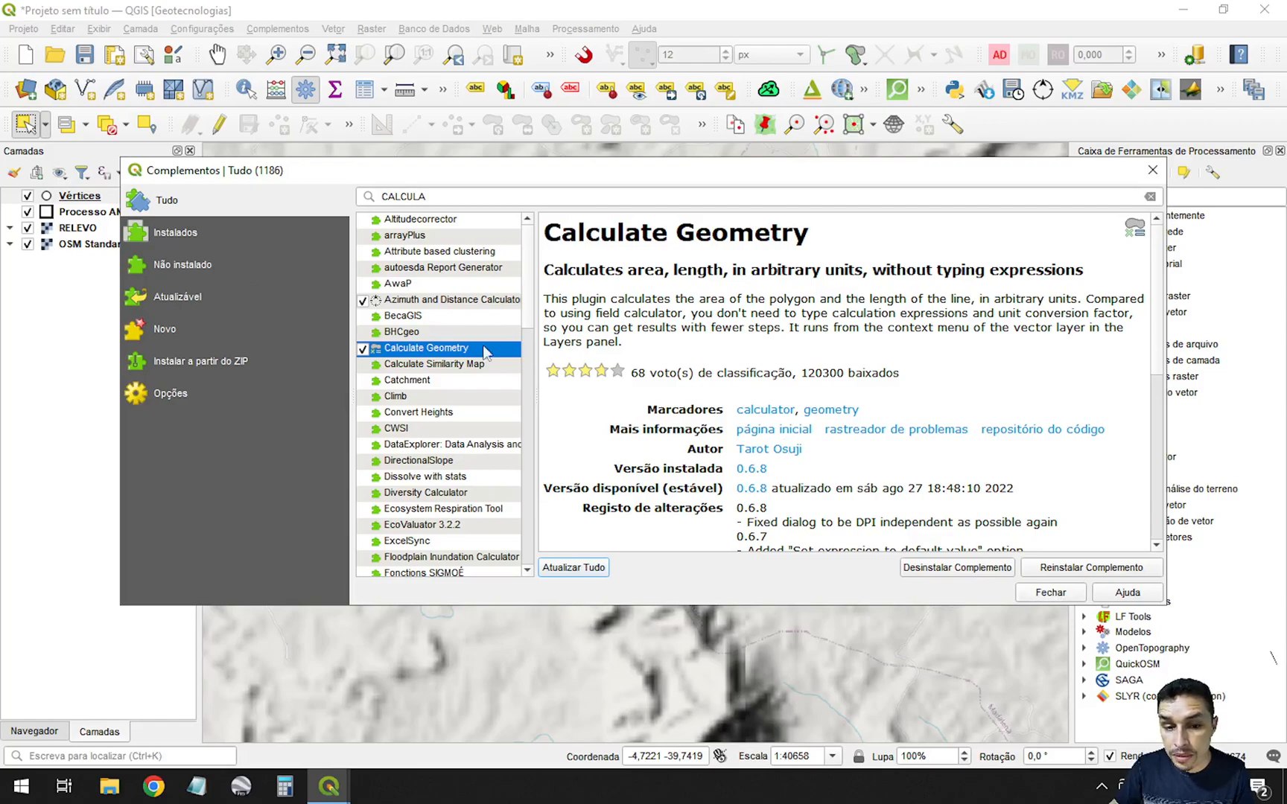
click(1056, 594)
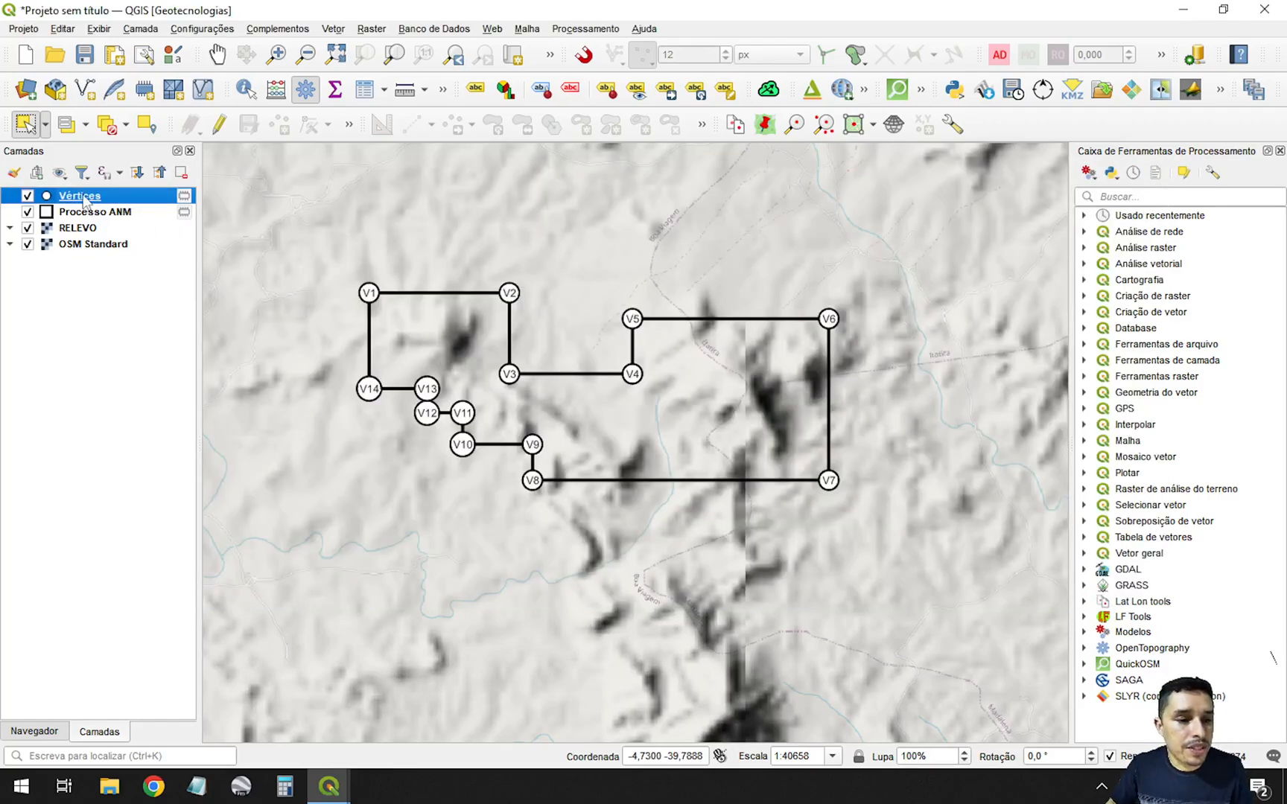
Step: Start Calculate Geometry for the Vértices layer and exclude the Z coordinate and M value
right_click(83, 195)
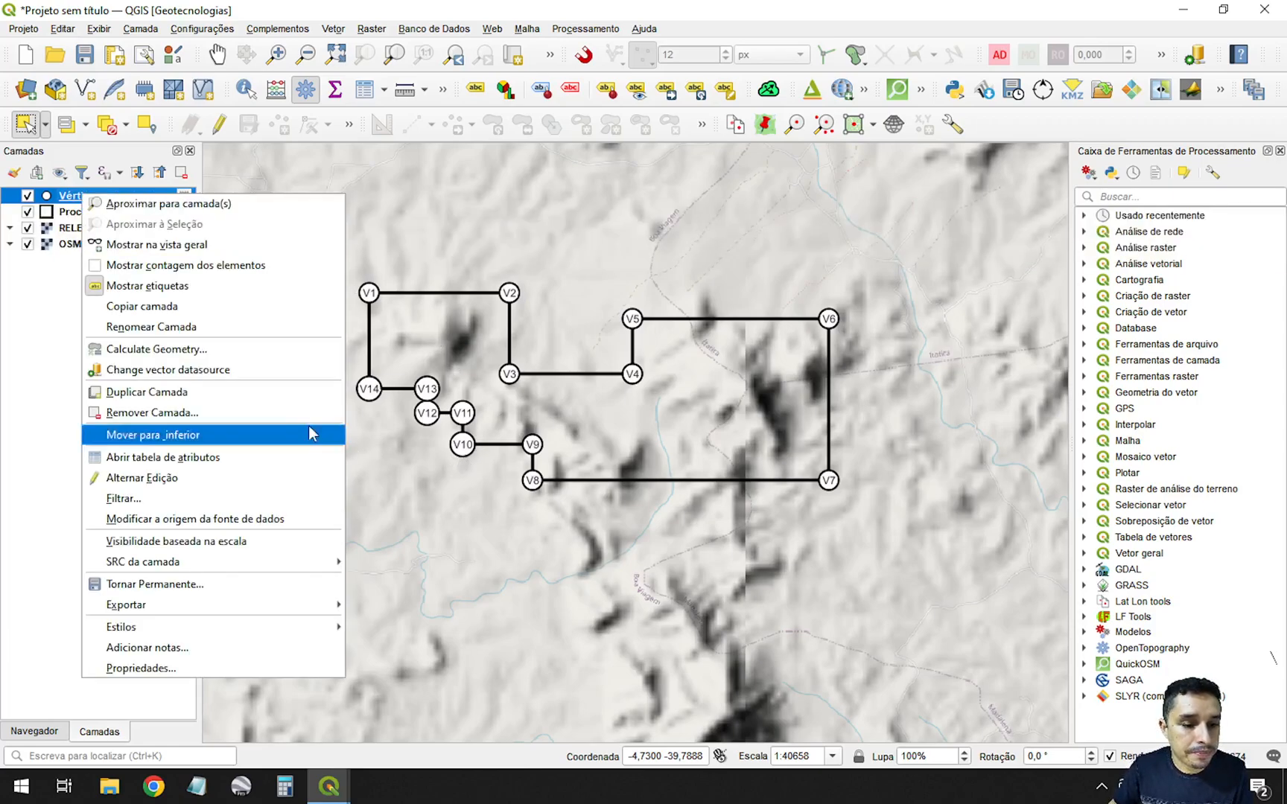
click(195, 351)
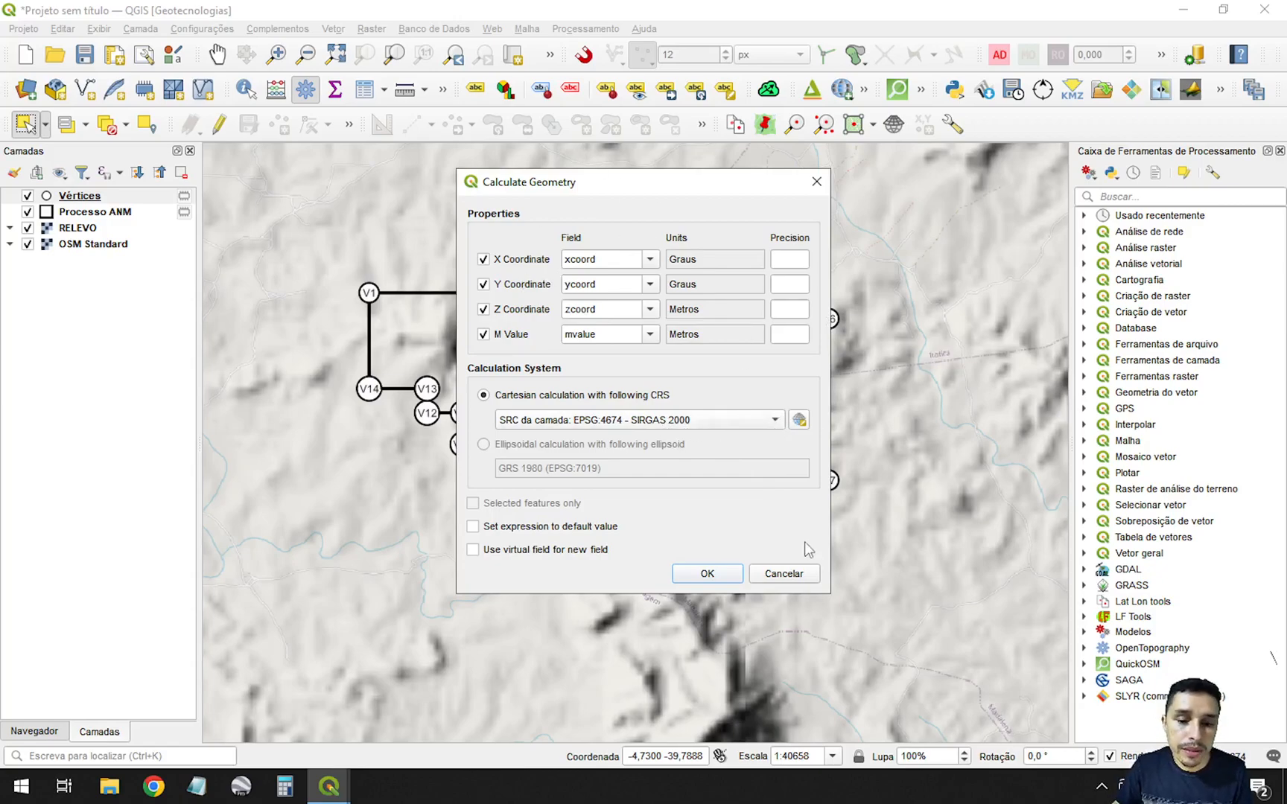
double_click(624, 260)
click(484, 309)
click(485, 334)
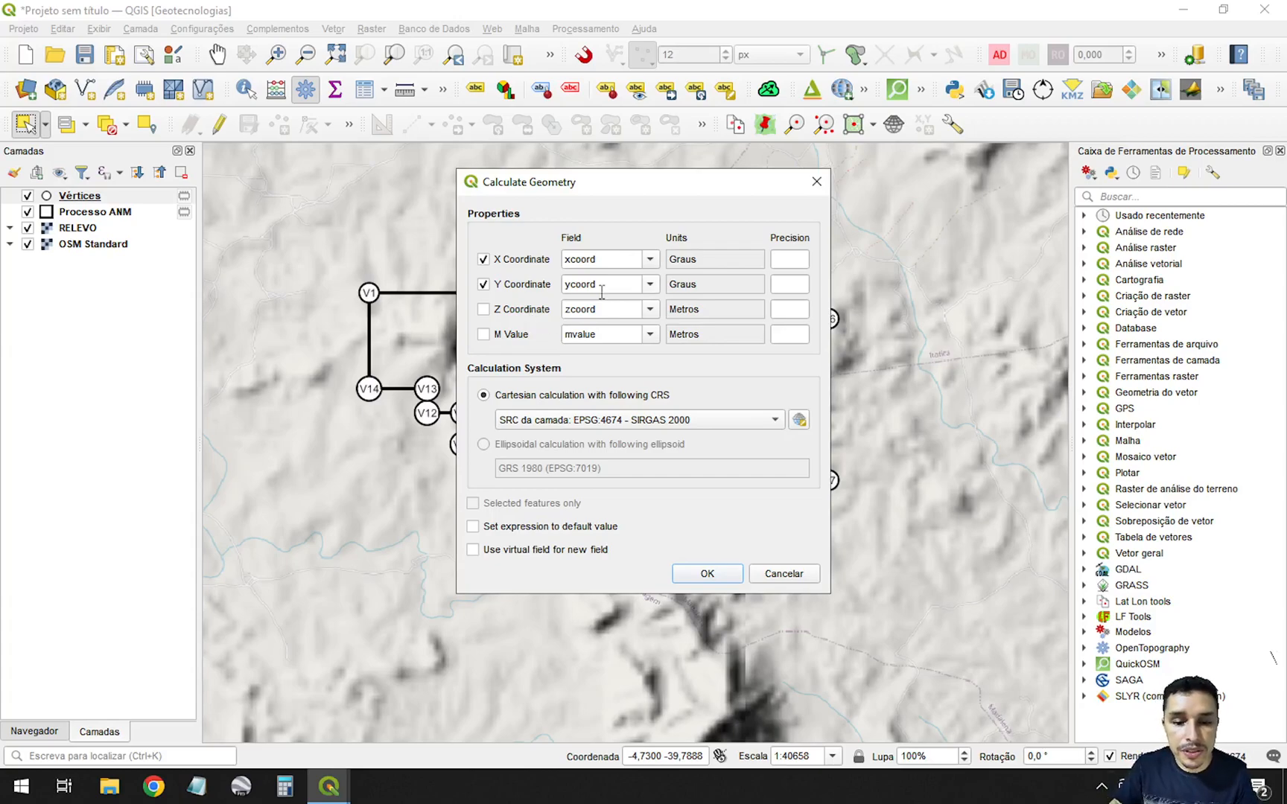
double_click(609, 258)
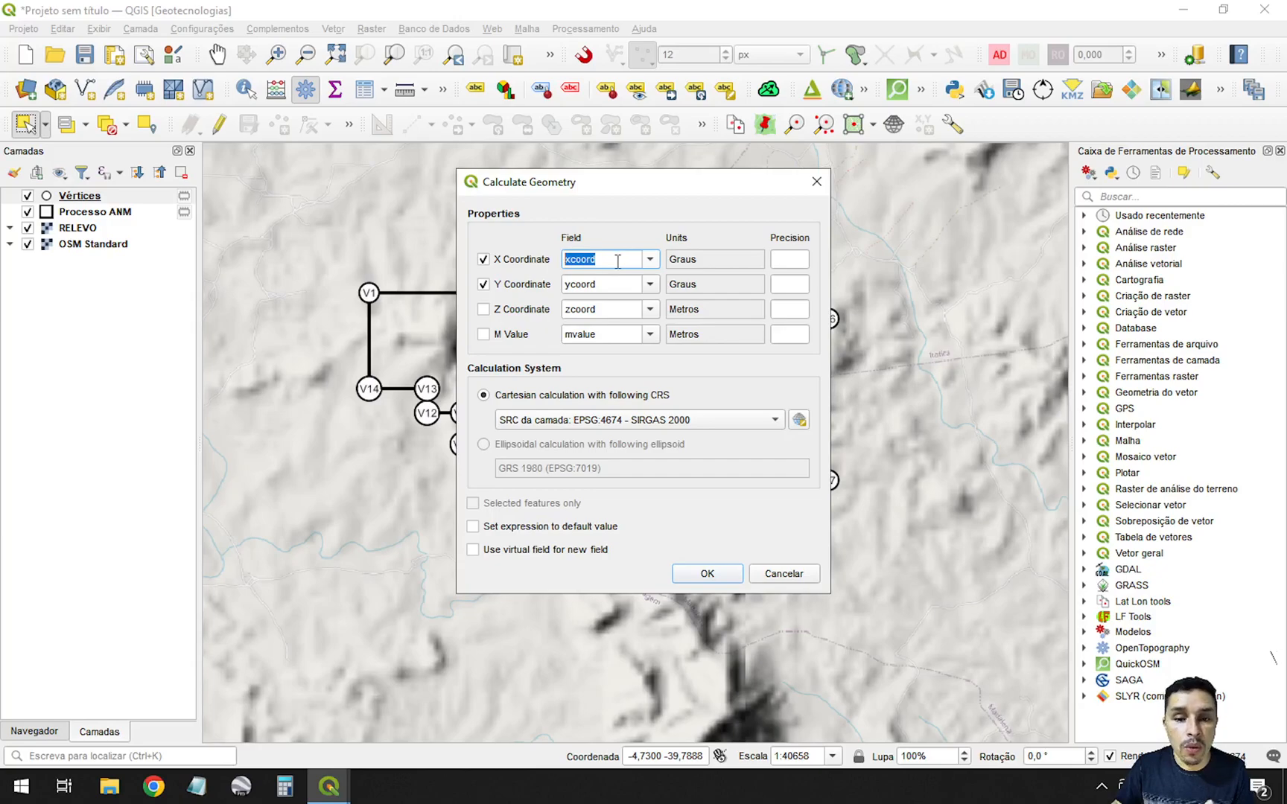
click(651, 260)
click(609, 253)
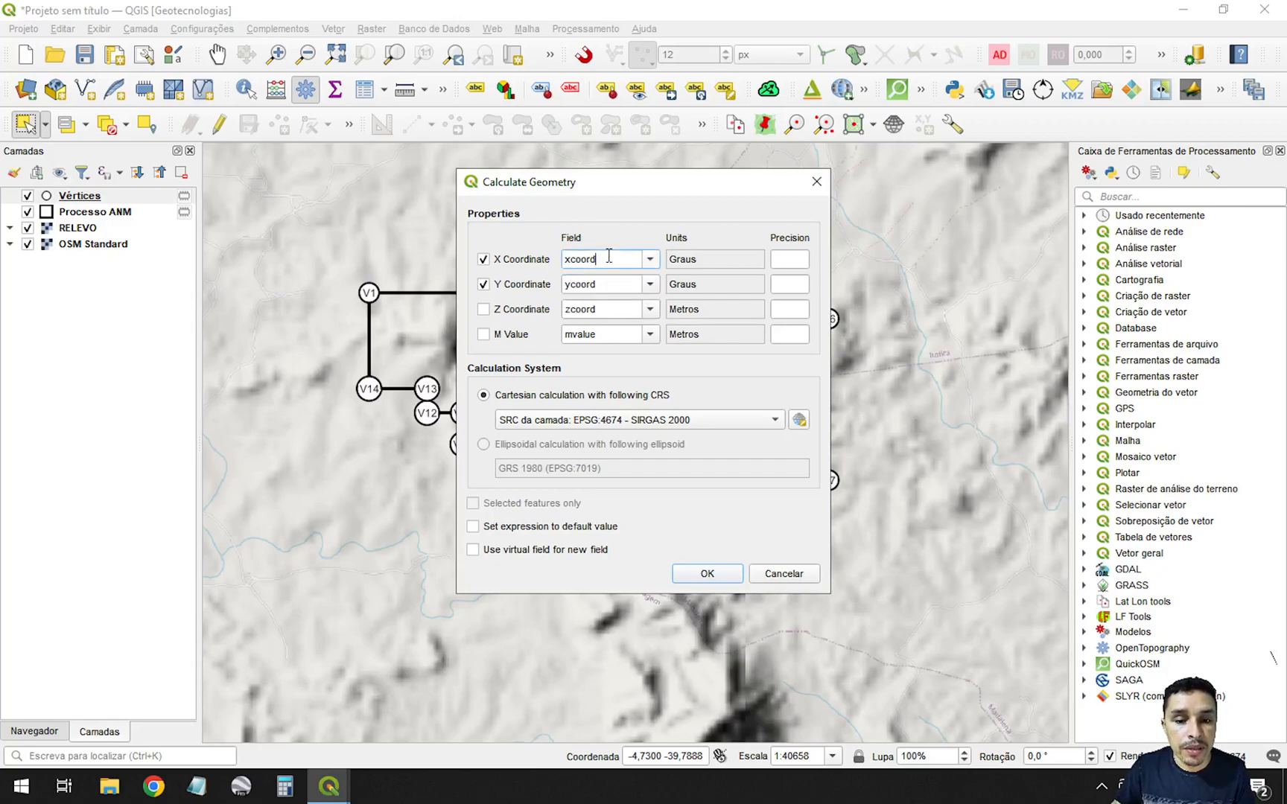
double_click(615, 257)
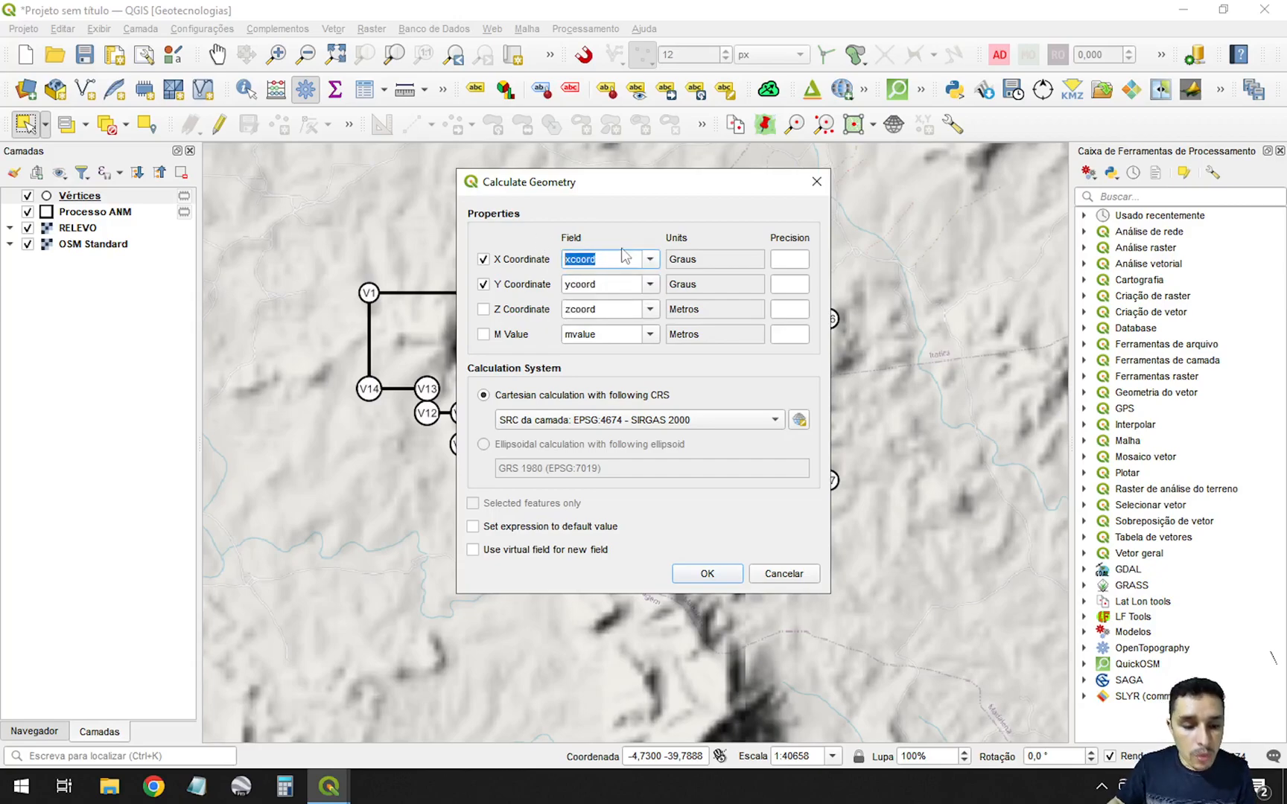
text(lAT)
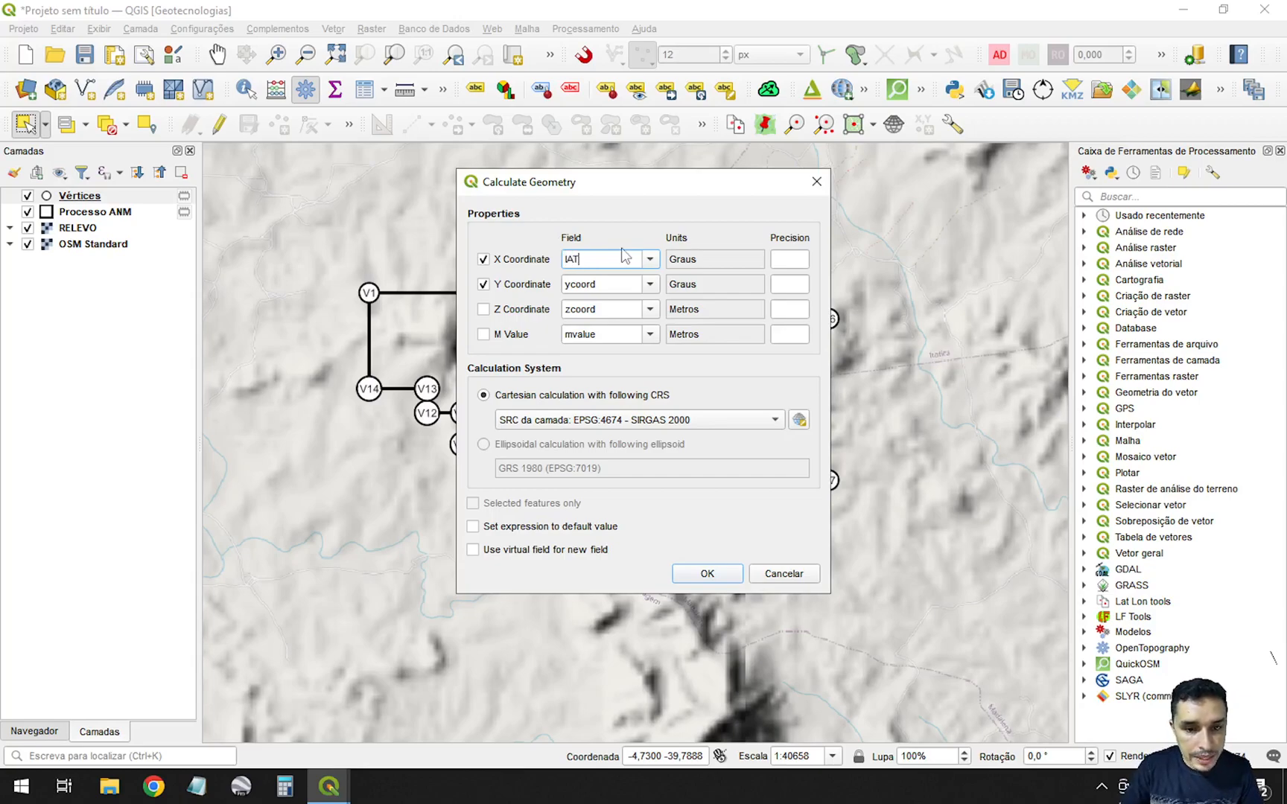
key(BackSpace)
key(BackSpace)
key(BackSpace)
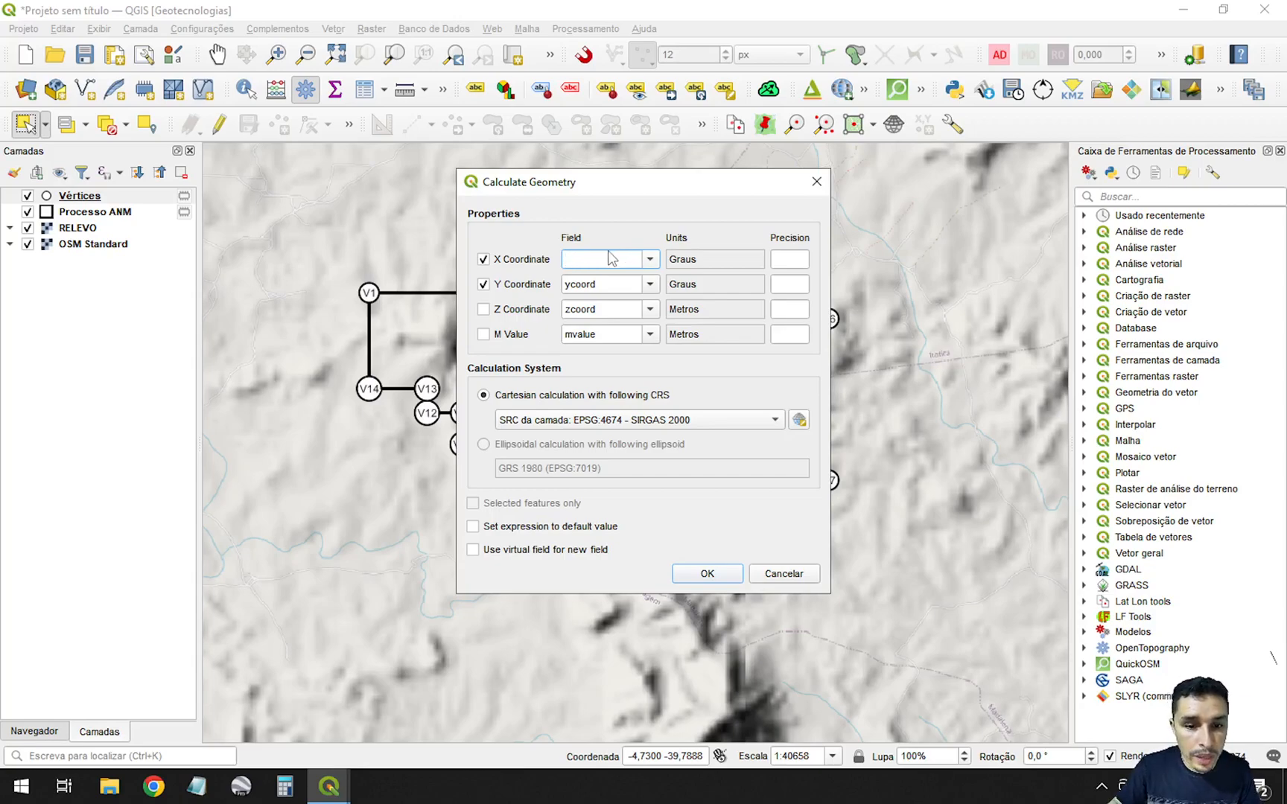
Step: Name the X coordinate field LONG and the Y coordinate field LAT
click(504, 267)
click(510, 264)
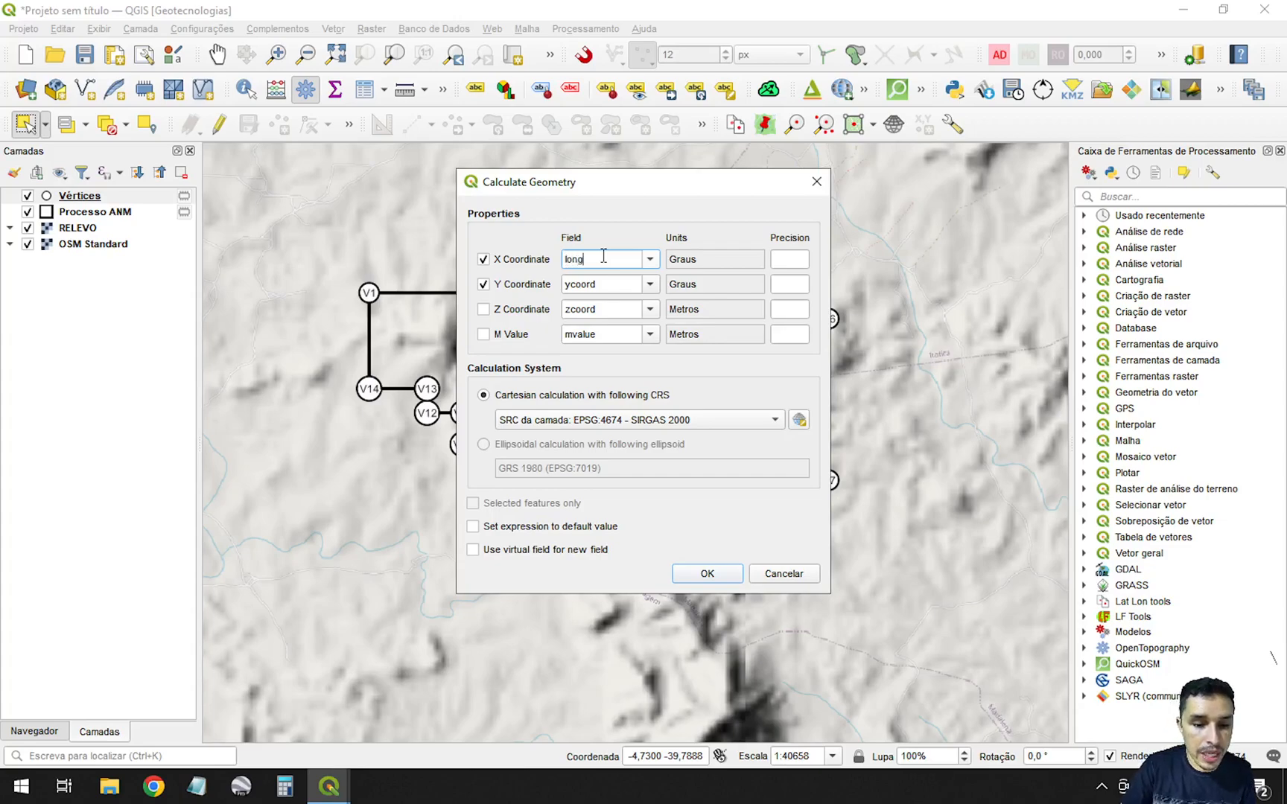
key(BackSpace)
key(BackSpace)
key(BackSpace)
text(LONG)
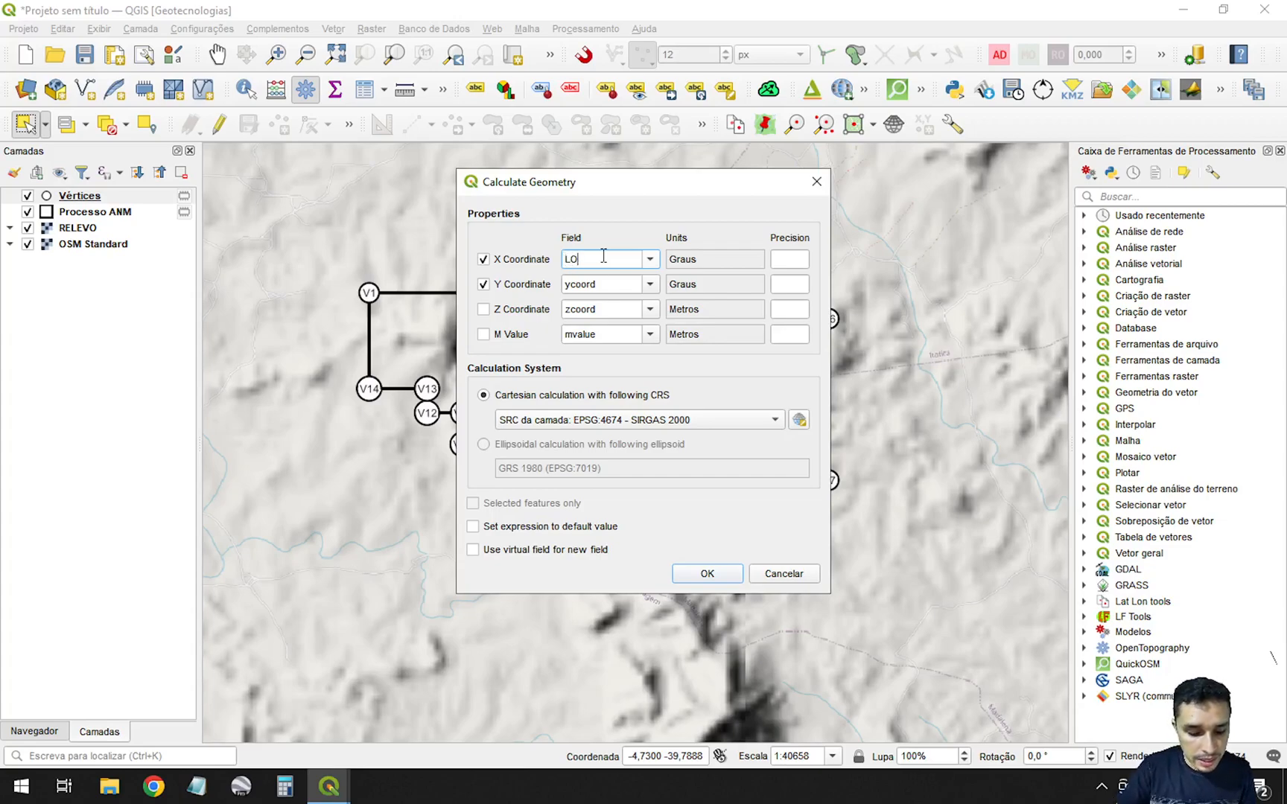
double_click(618, 284)
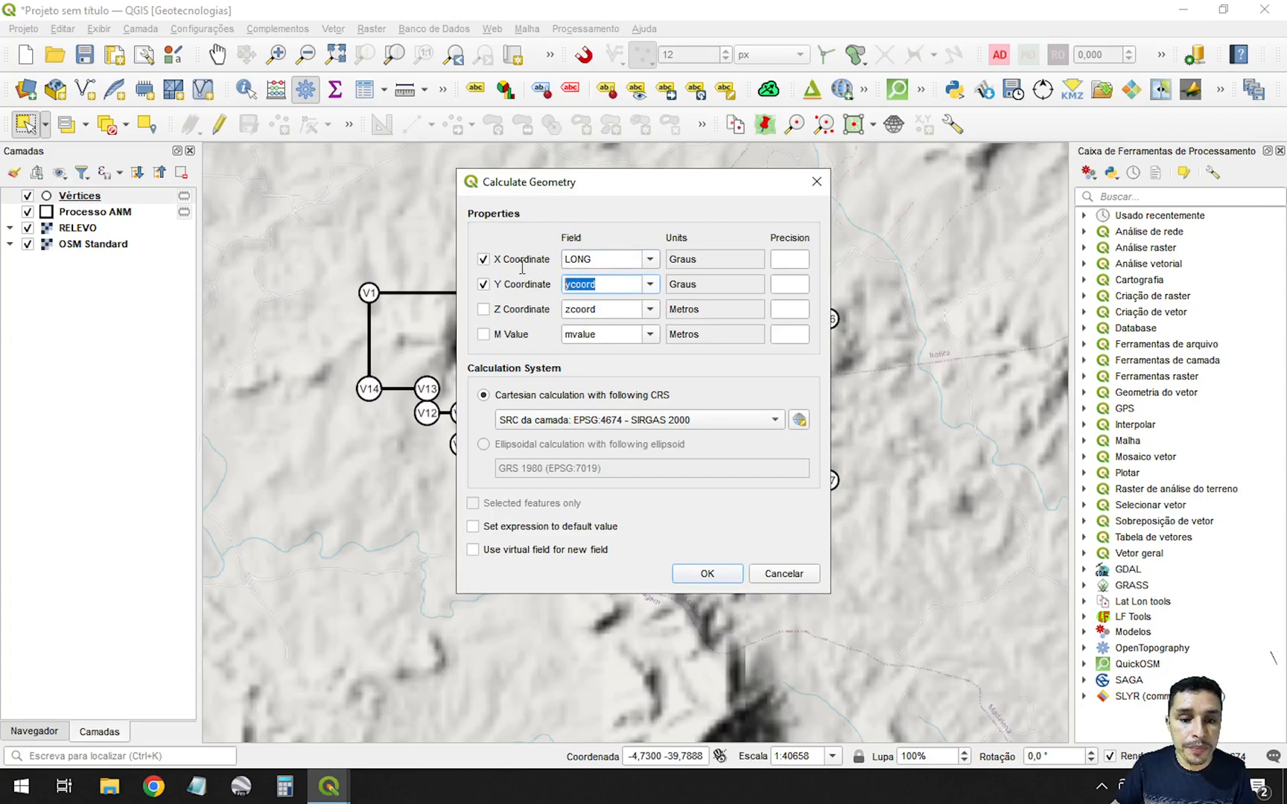
text(LAT)
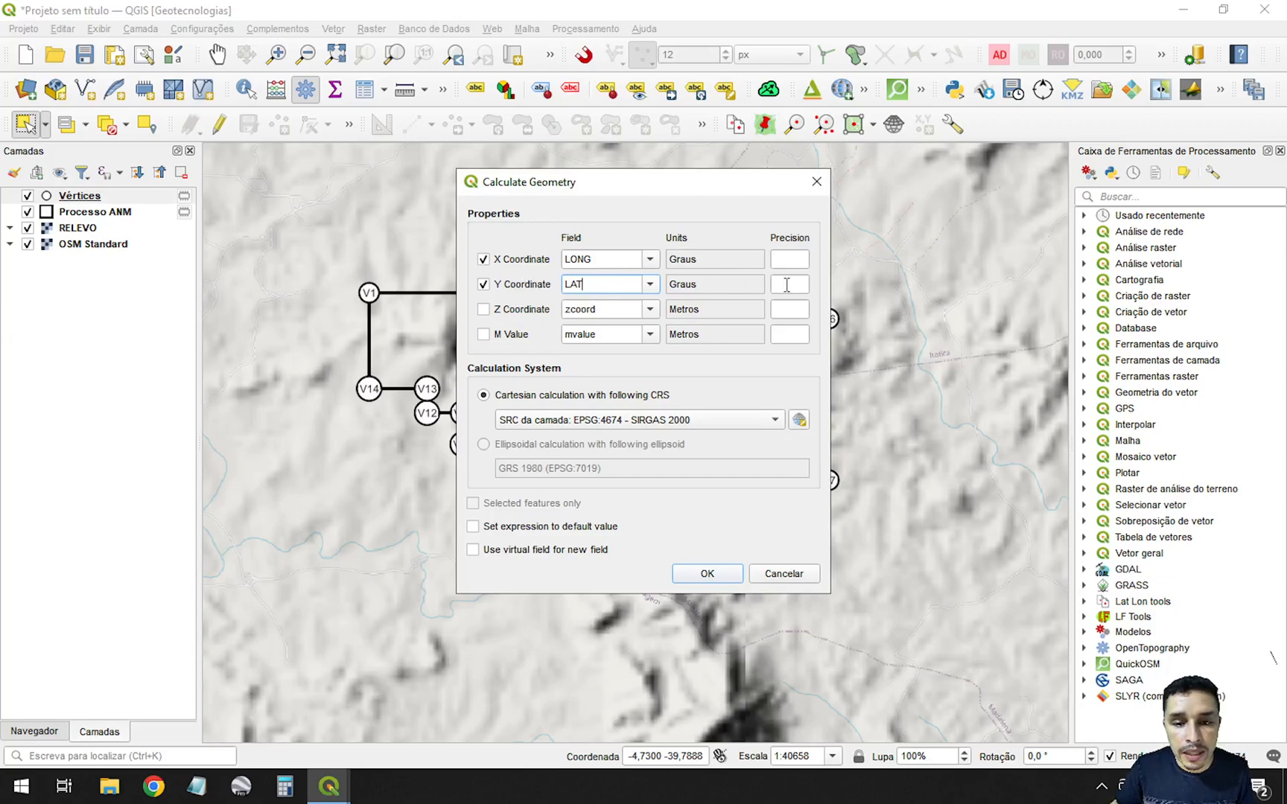
Step: Calculate the X and Y coordinates with a precision of 6 each and end editing of the Vértices layer
click(792, 257)
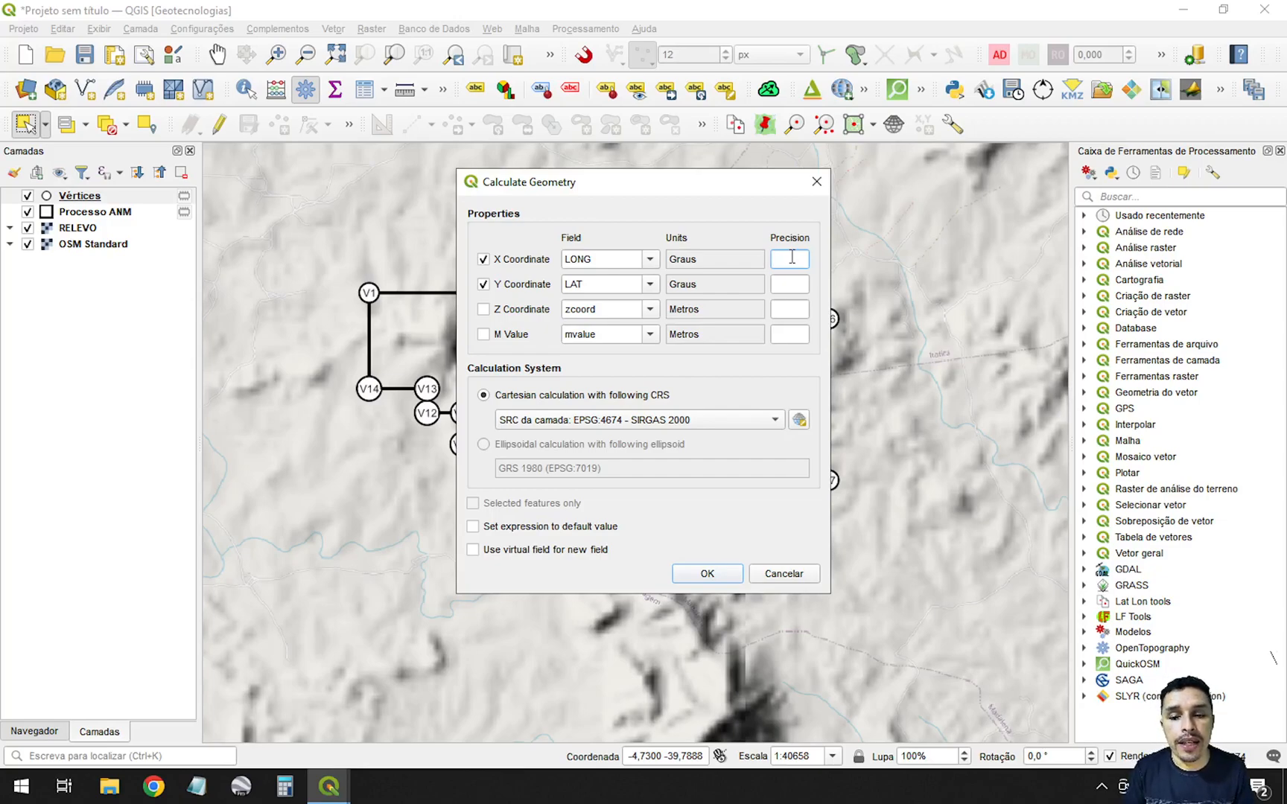
text(6)
click(783, 281)
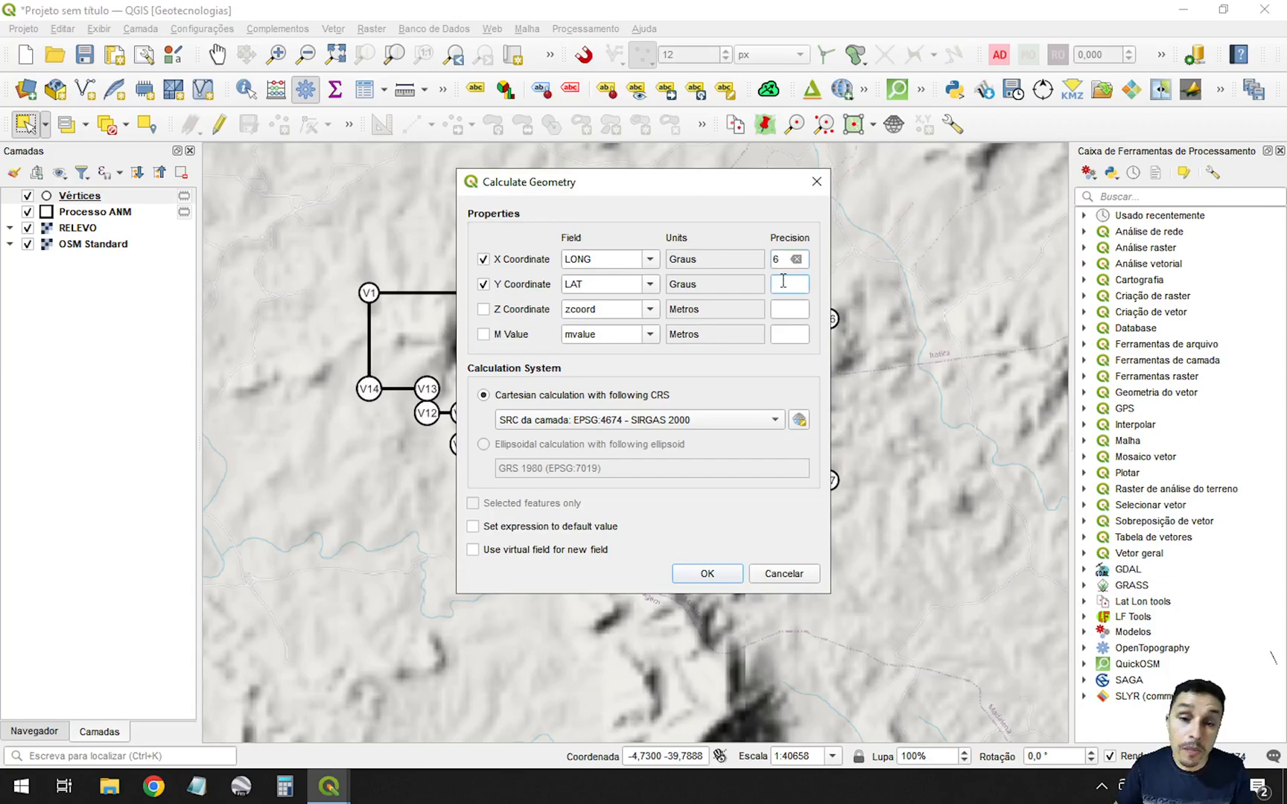
text(6)
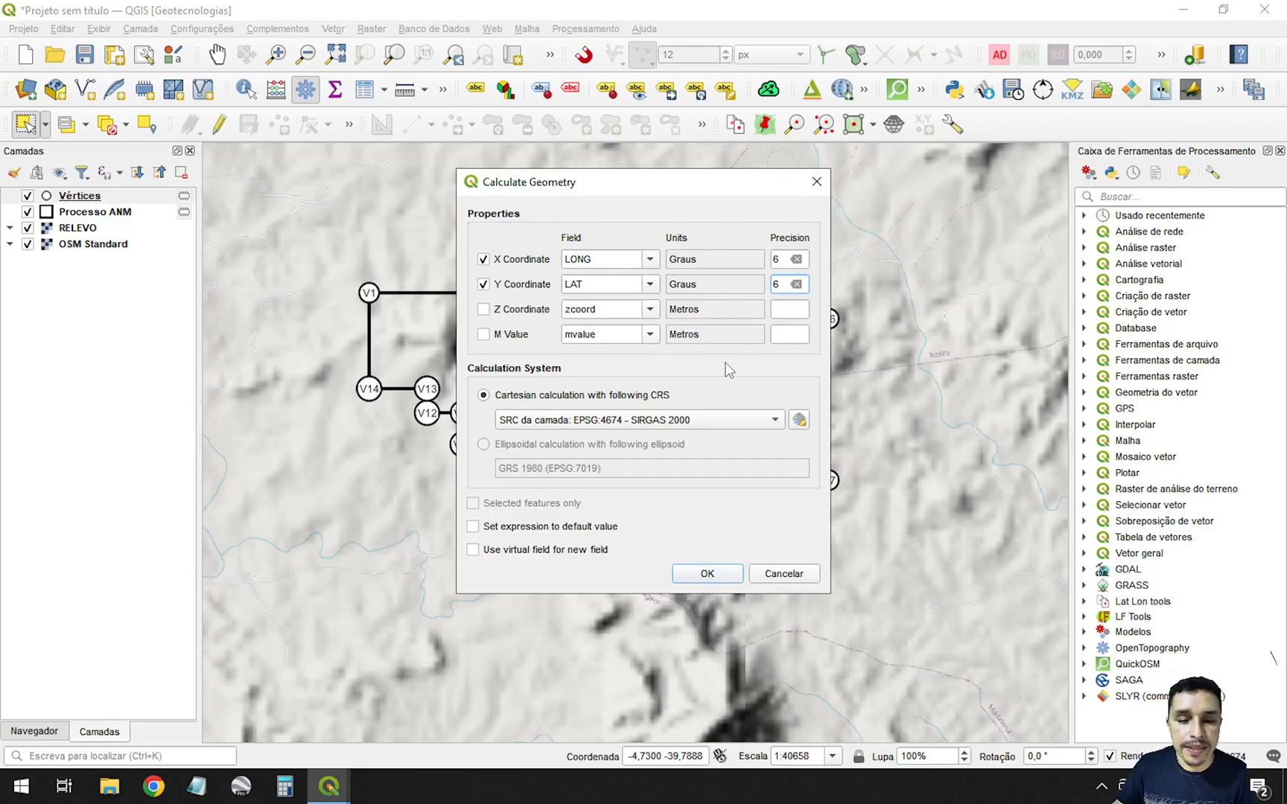
click(708, 573)
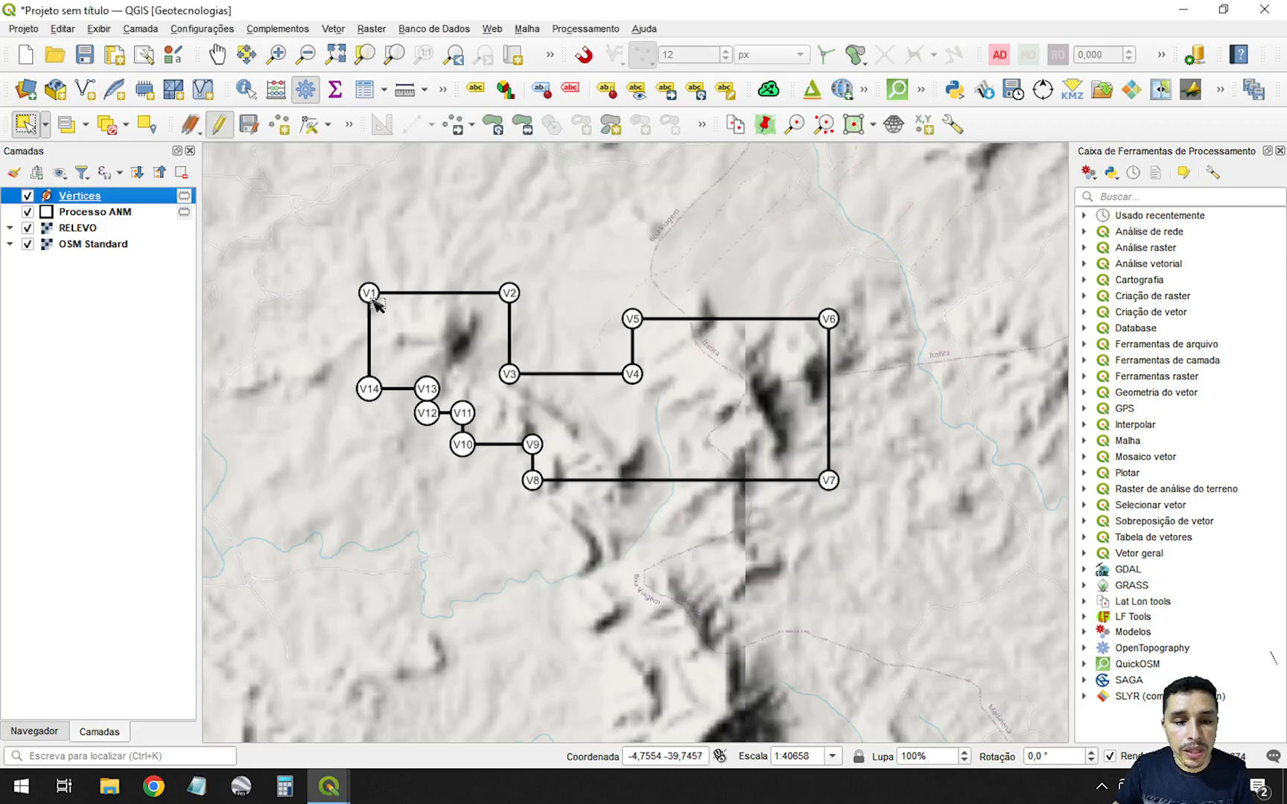
click(219, 128)
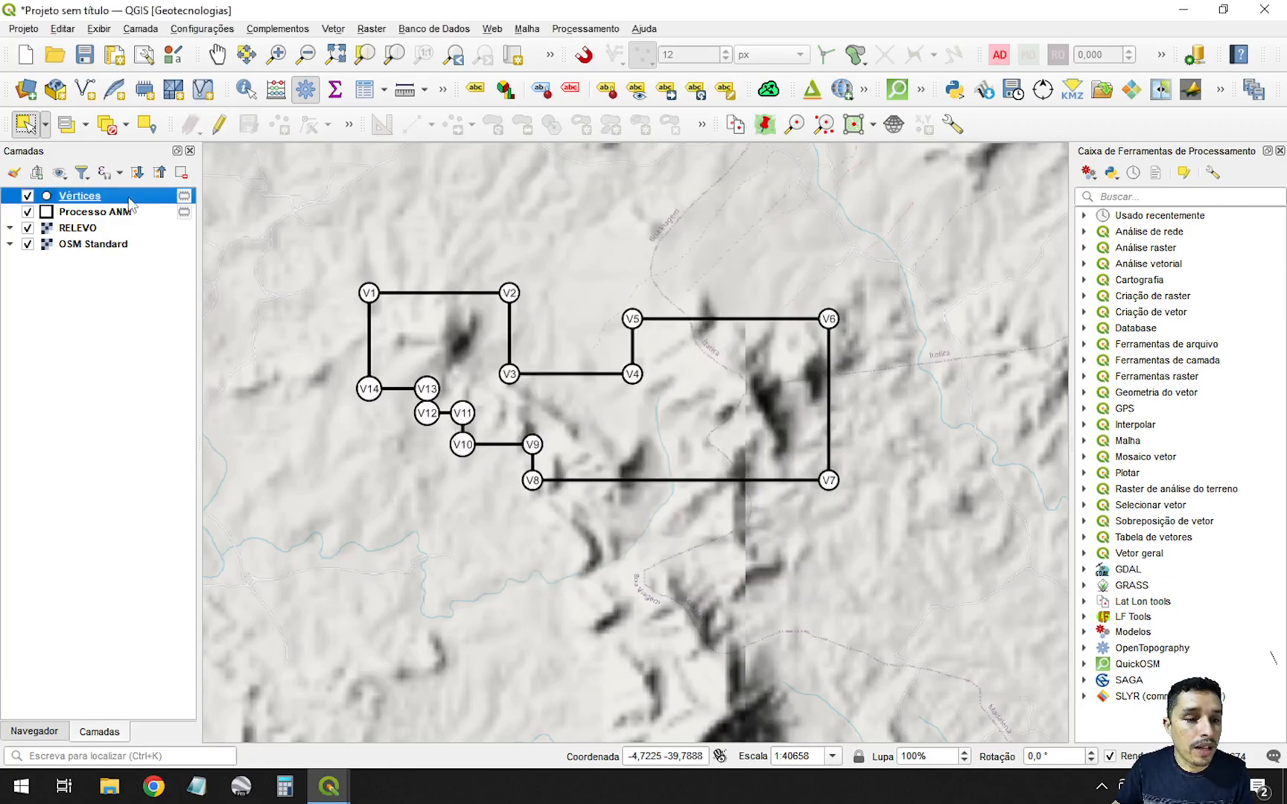
Step: Check the LONG and LAT columns in the Vértices attribute table, then start Calculate Geometry for that layer again
key(F6)
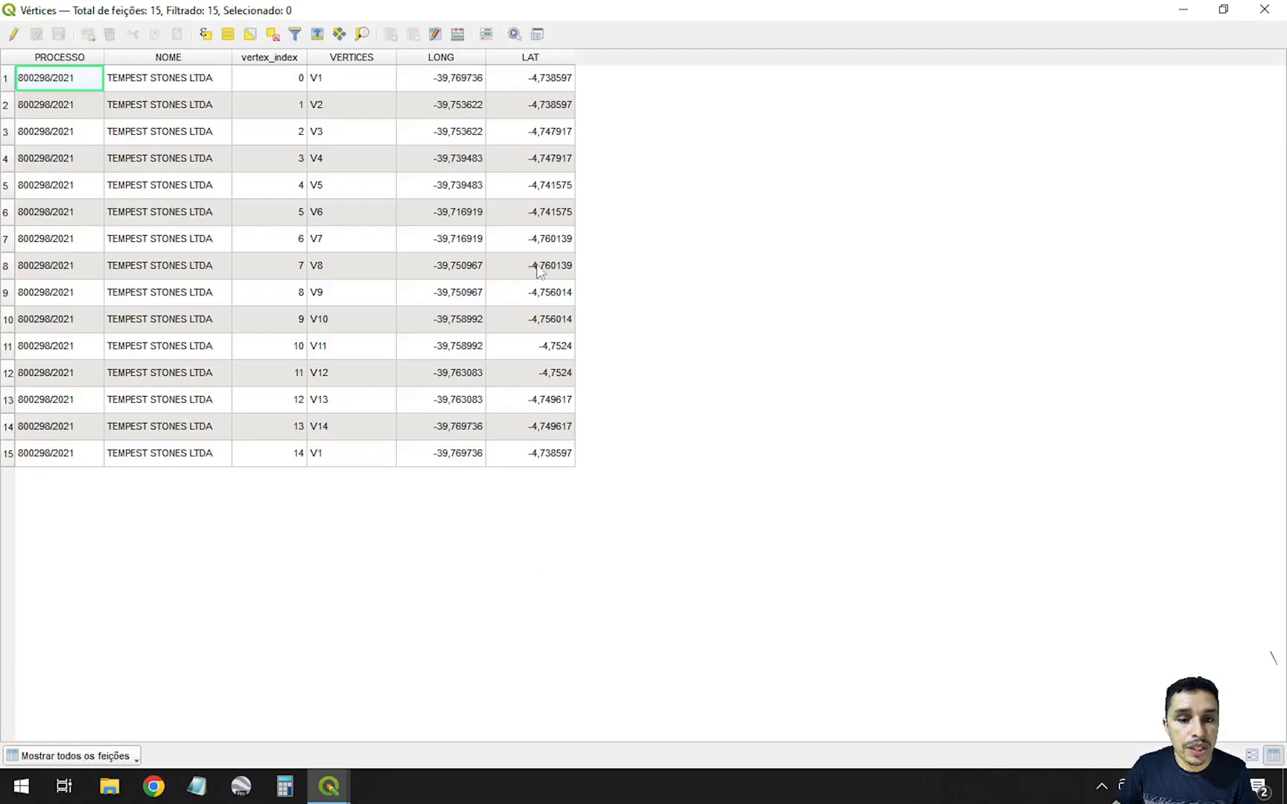
click(1264, 9)
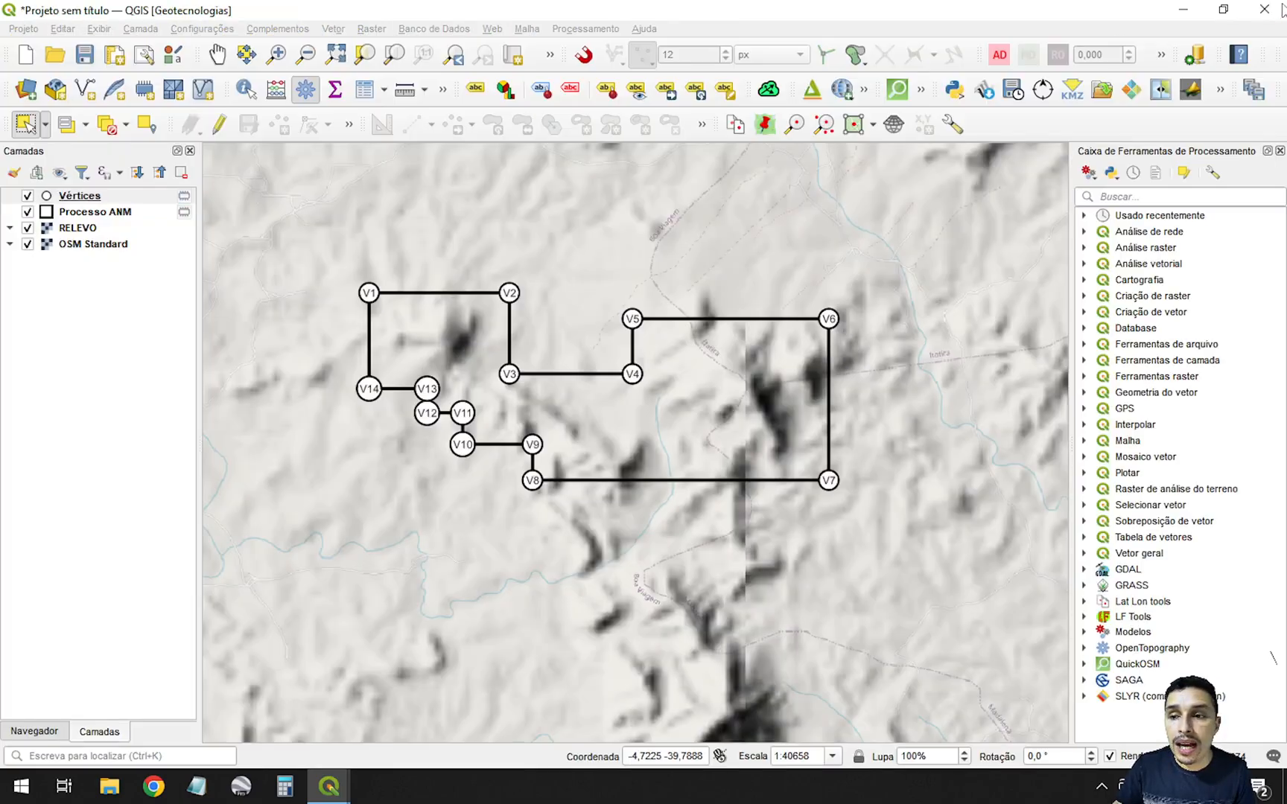
right_click(103, 200)
click(171, 350)
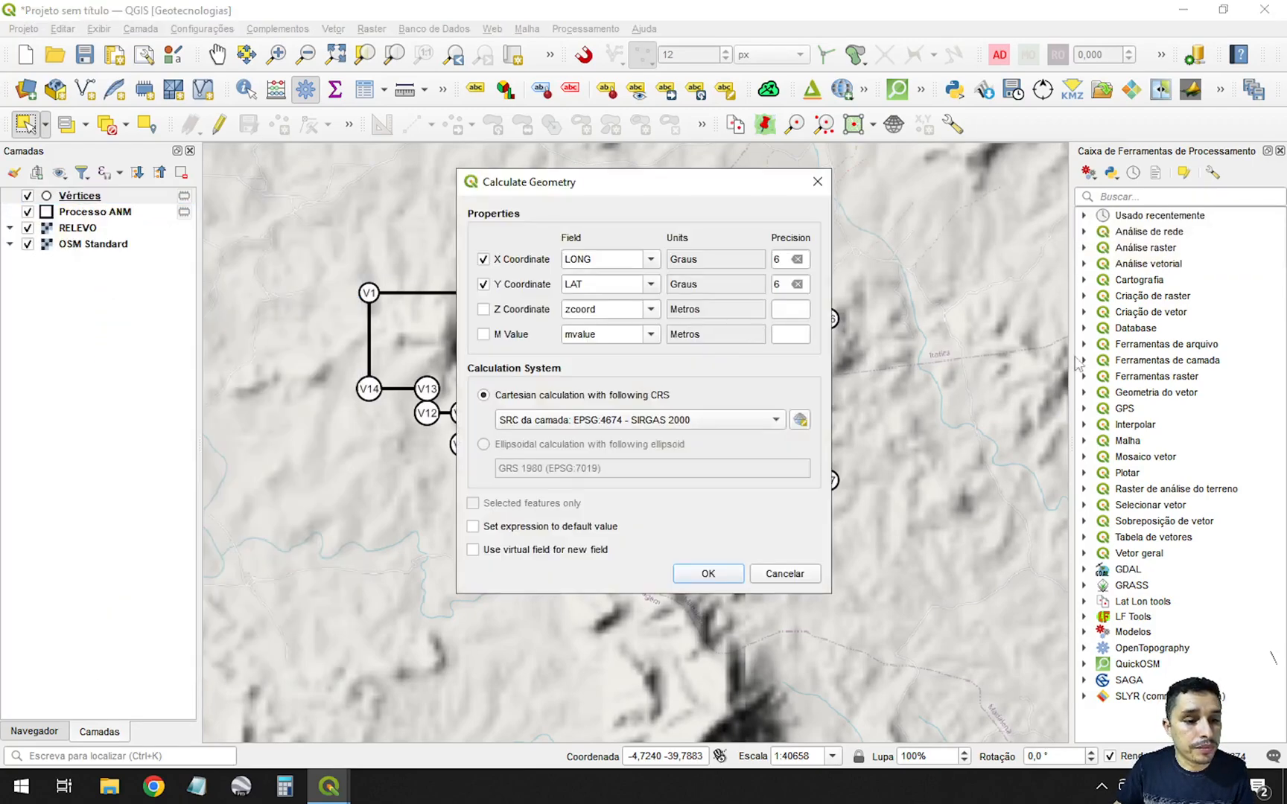
Step: Name the X coordinate field Coord_X and the Y coordinate field Coord_Y
double_click(596, 261)
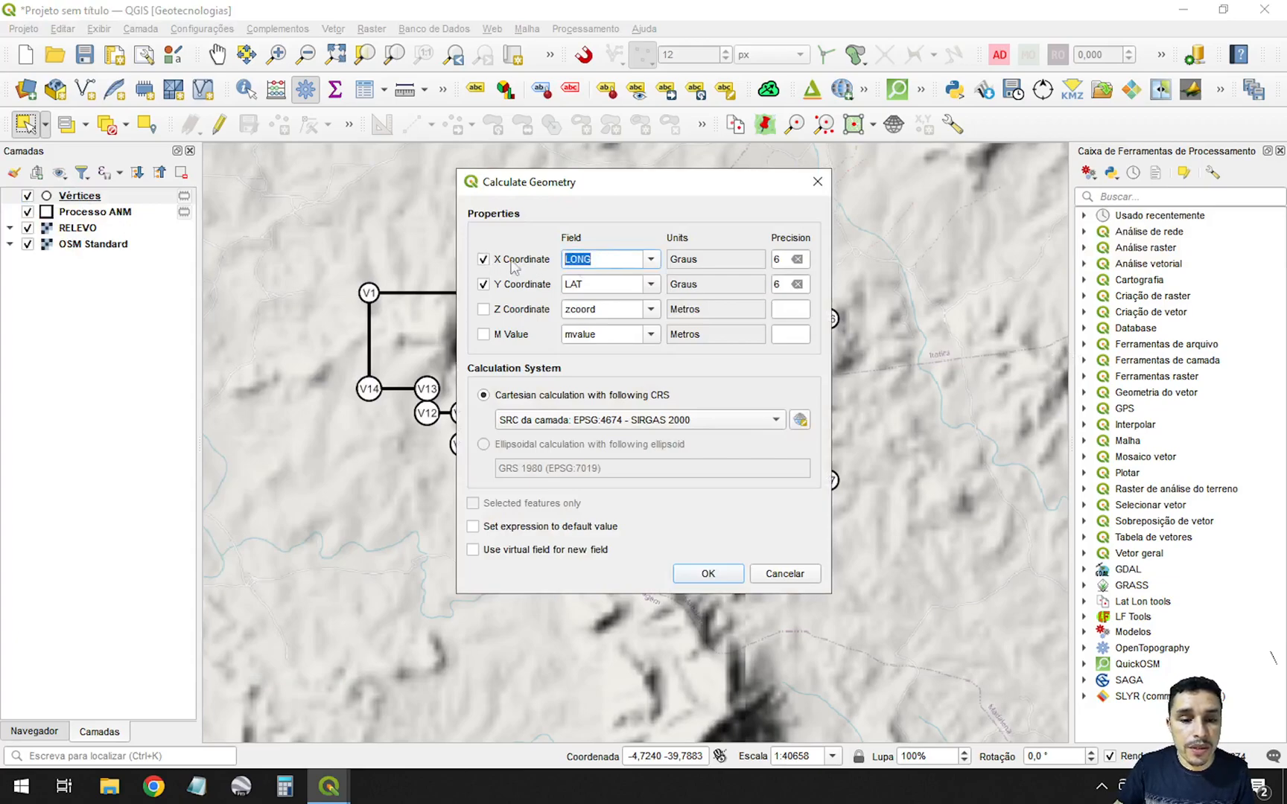
text(COORD)
key(BackSpace)
key(BackSpace)
key(BackSpace)
key(BackSpace)
key(BackSpace)
text(Coord_X)
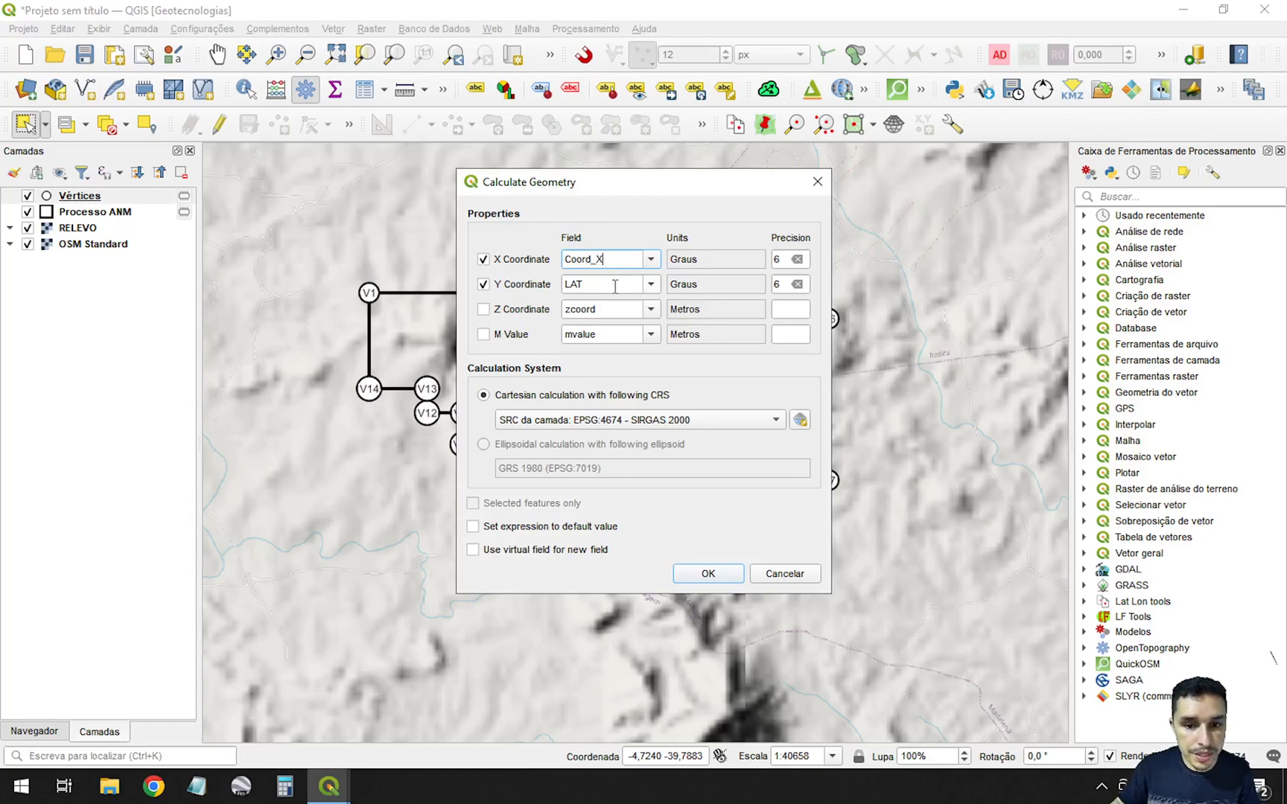
double_click(603, 285)
text(Coord)
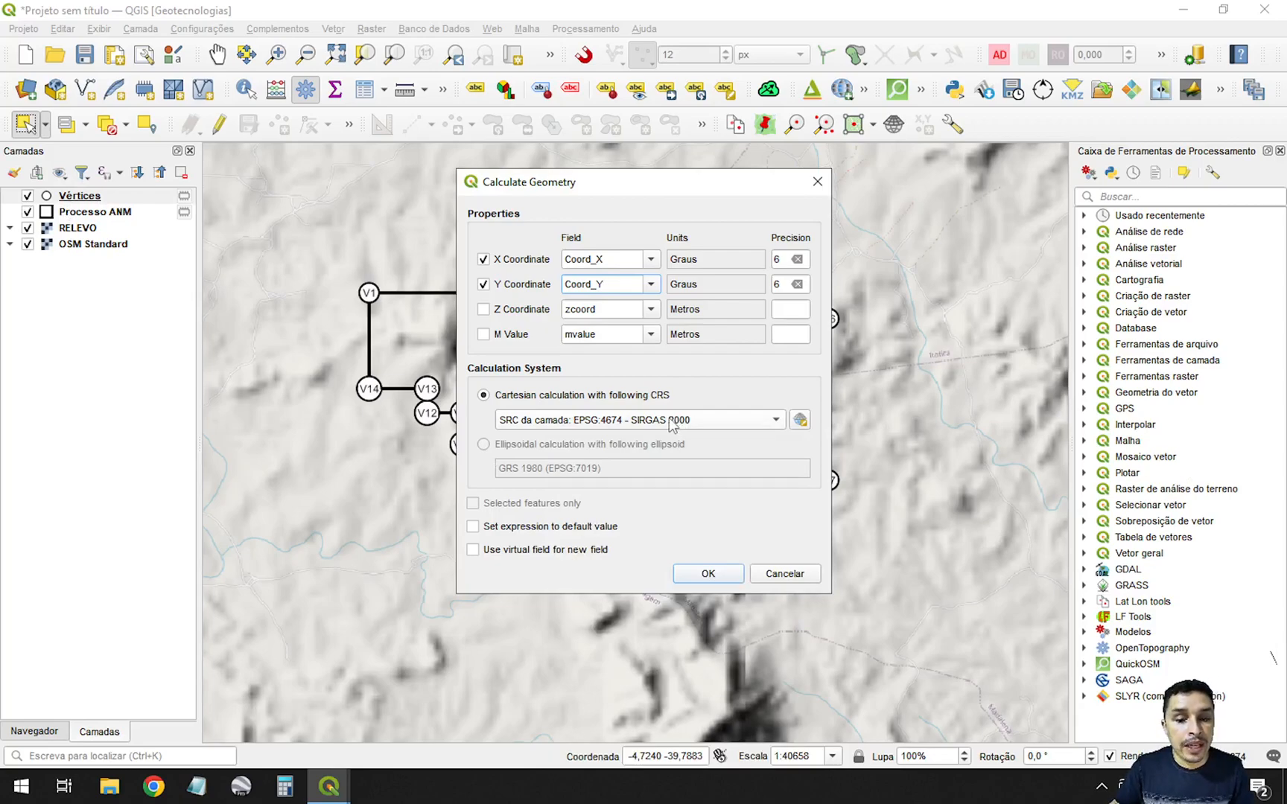
Step: Set the Cartesian calculation's reference system to EPSG:31984 - SIRGAS 2000 / UTM zone 24S
mouse_move(672, 425)
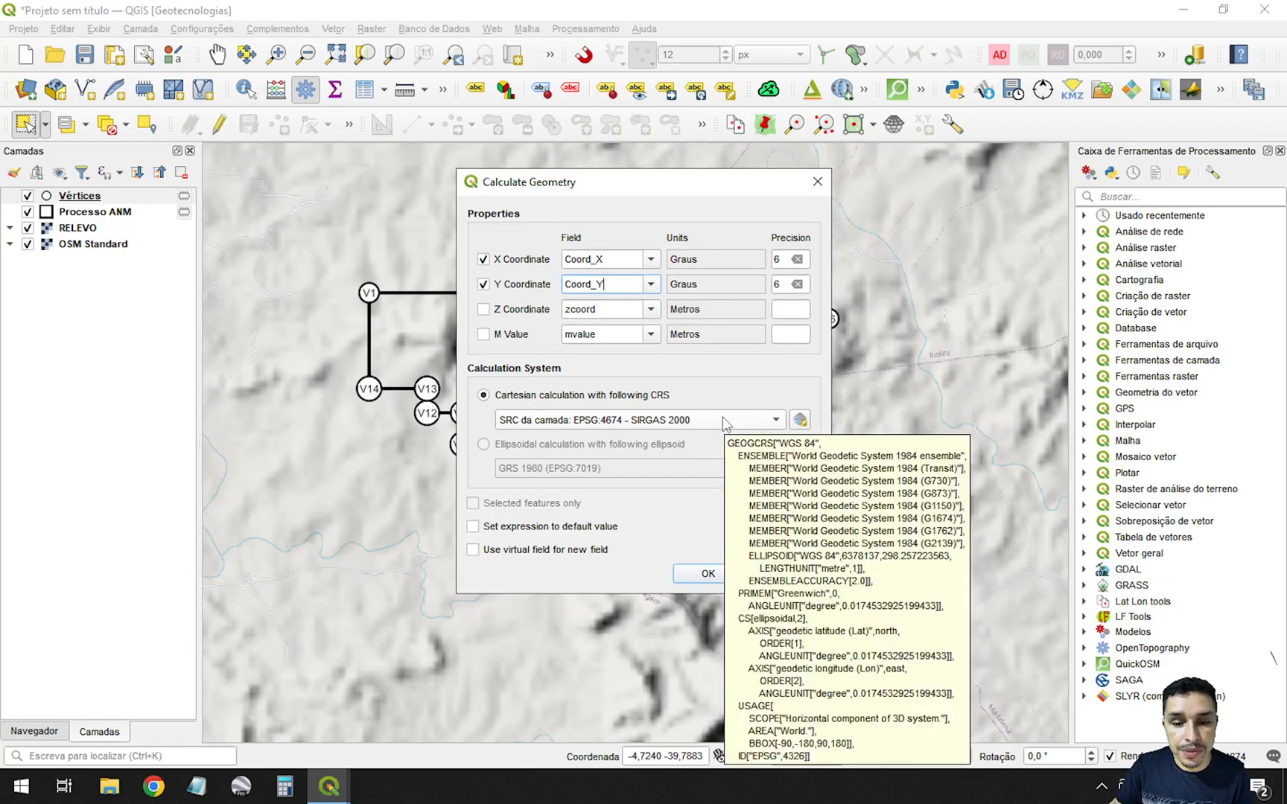
click(724, 422)
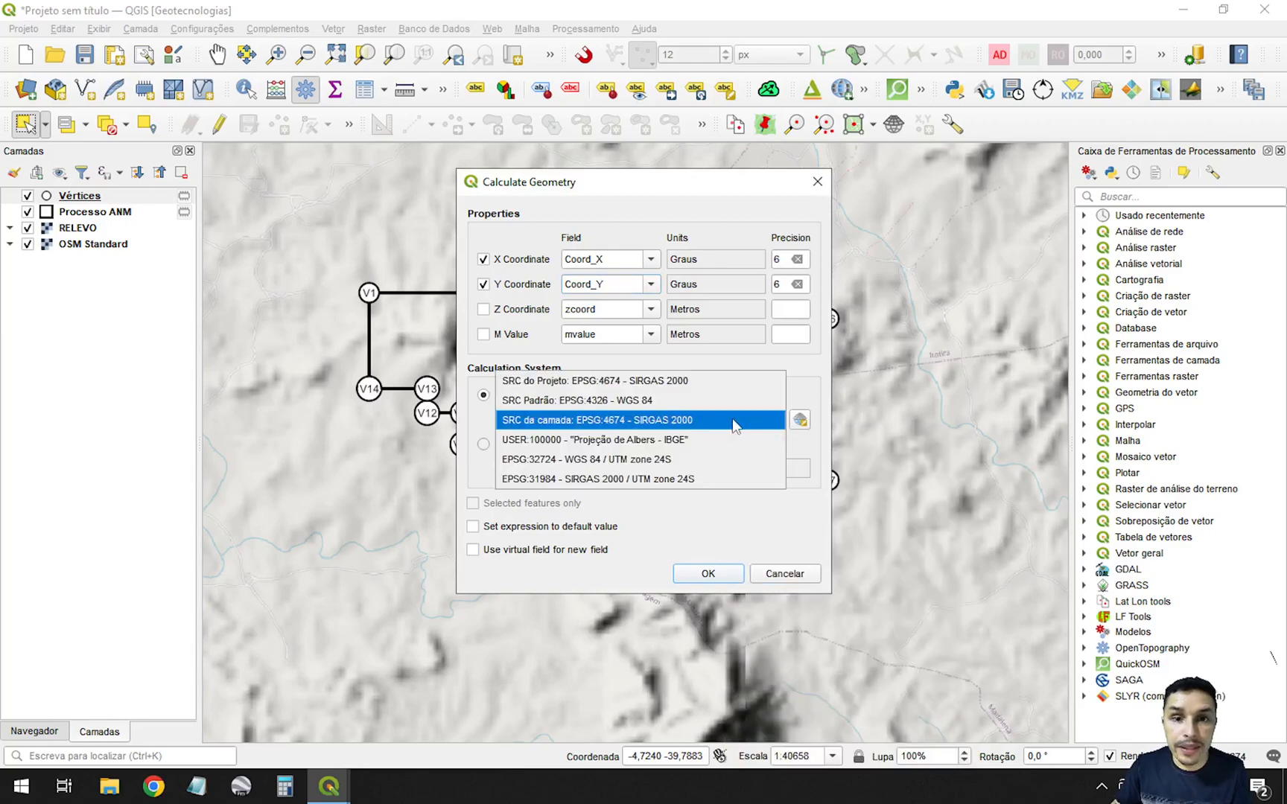
click(646, 479)
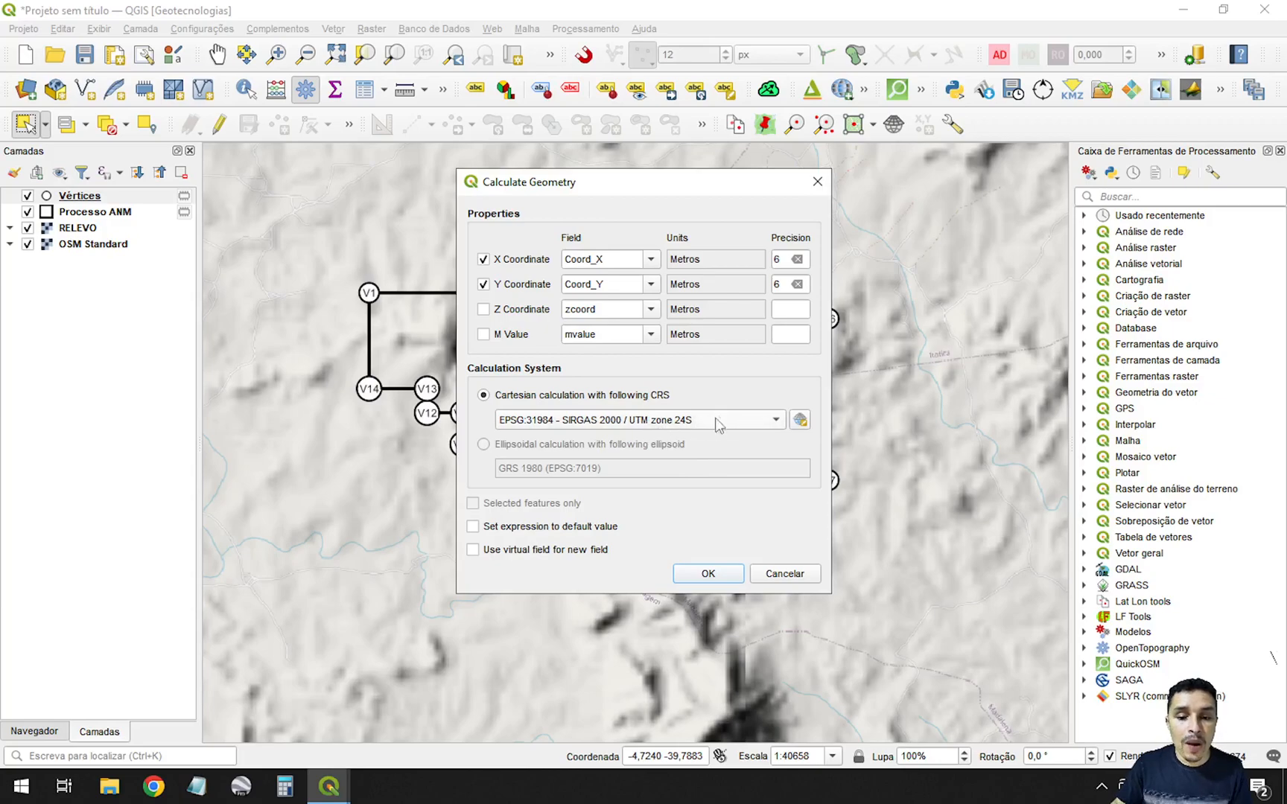
double_click(600, 258)
drag(615, 284, 561, 279)
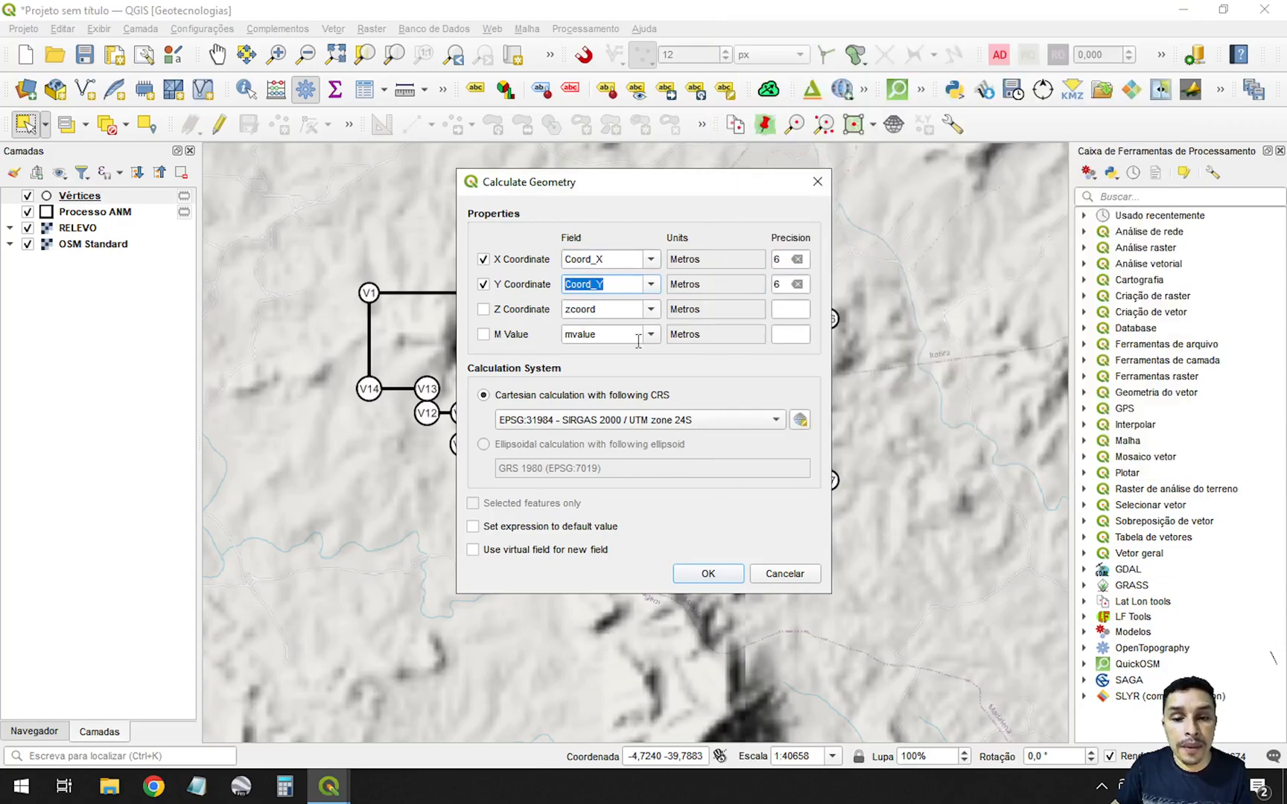
drag(704, 259, 669, 284)
Step: Calculate the X and Y coordinates with a precision of 2 each and end editing of the Vértices layer
double_click(778, 259)
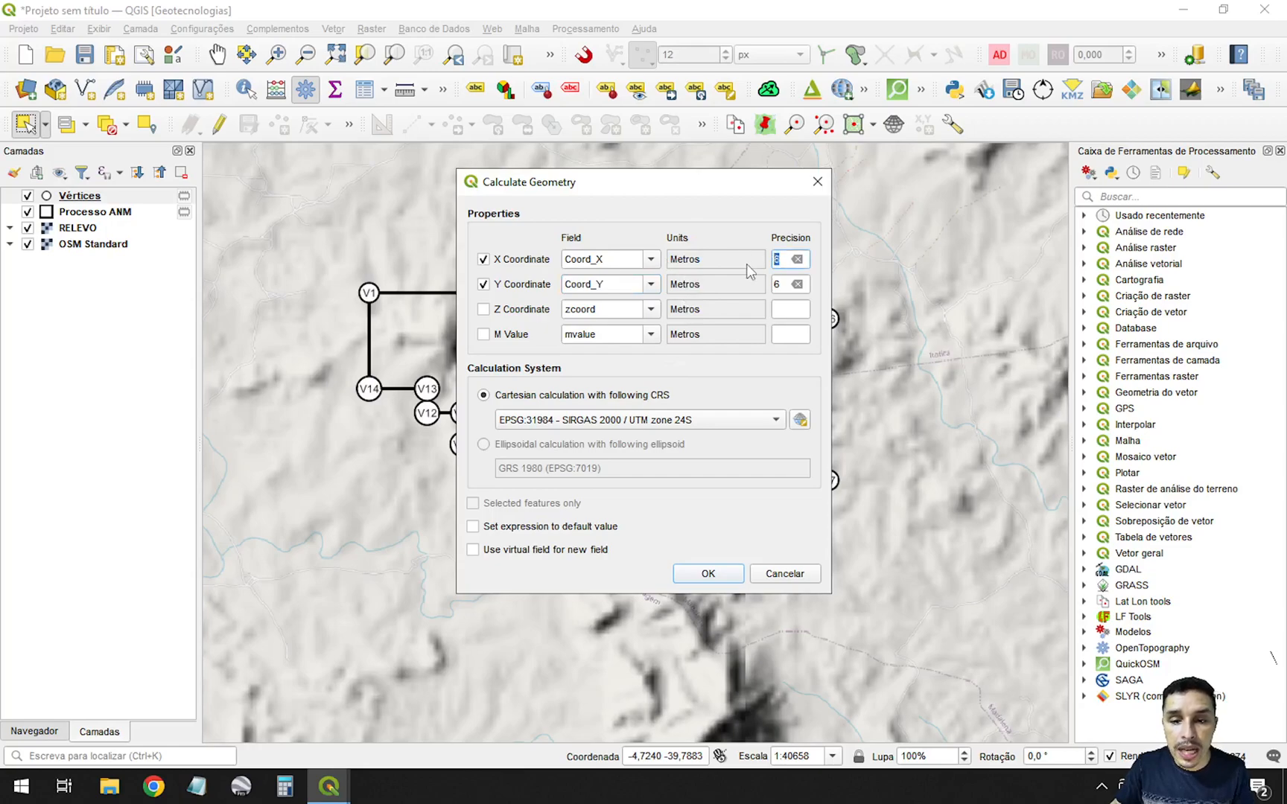
text(2)
double_click(777, 284)
text(2)
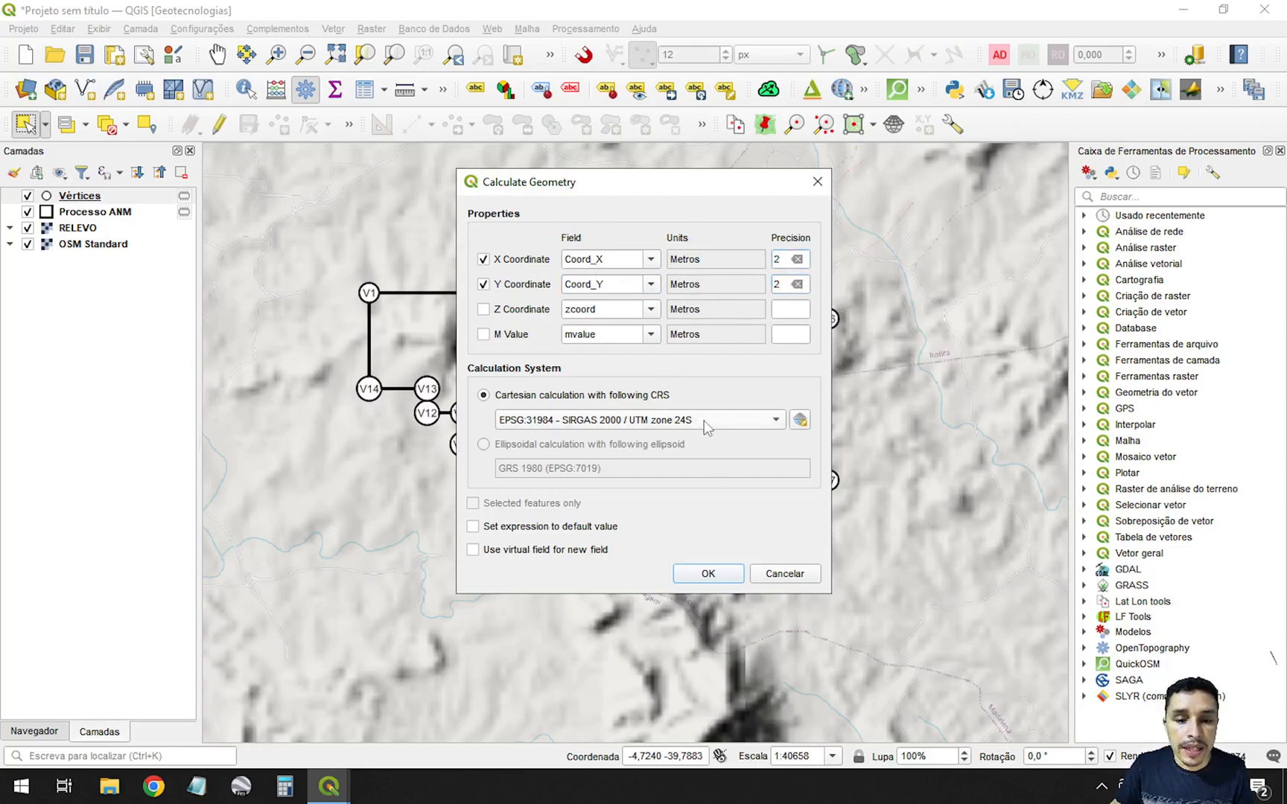
drag(609, 260, 547, 285)
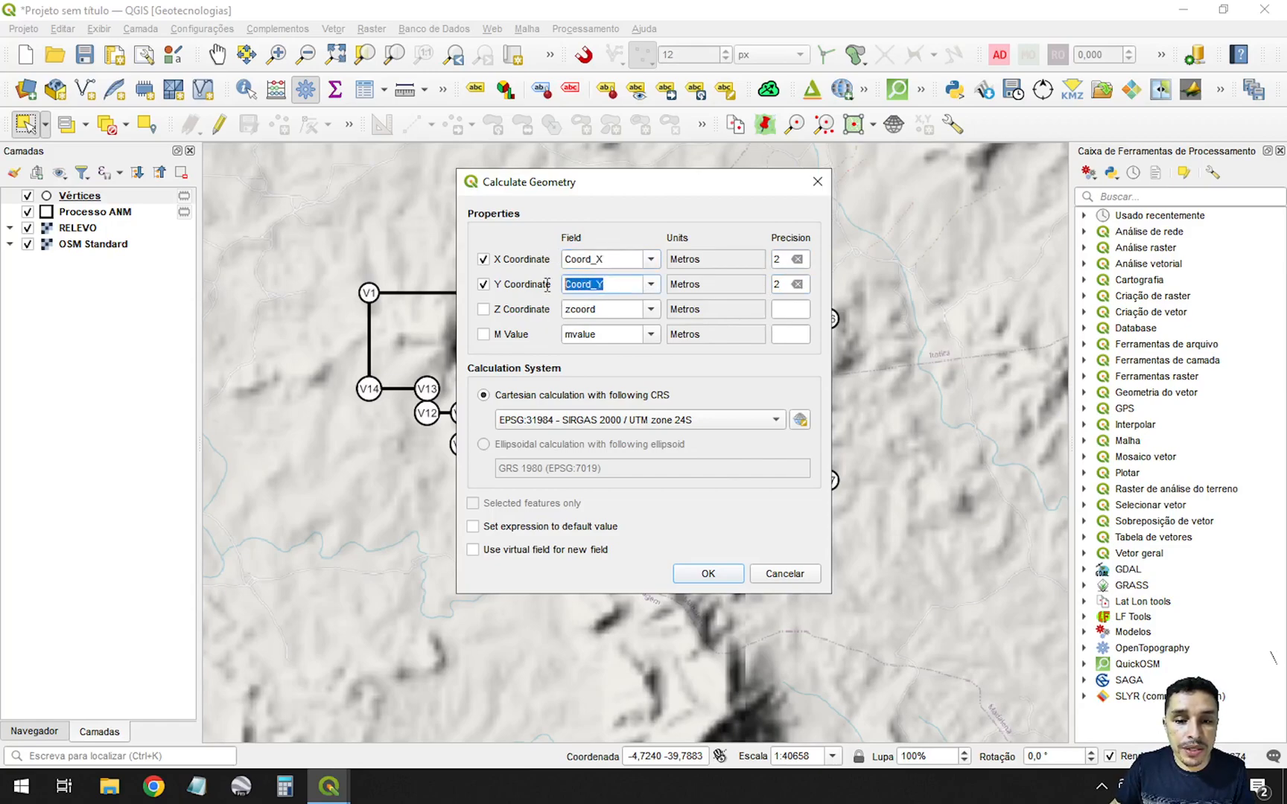
double_click(779, 260)
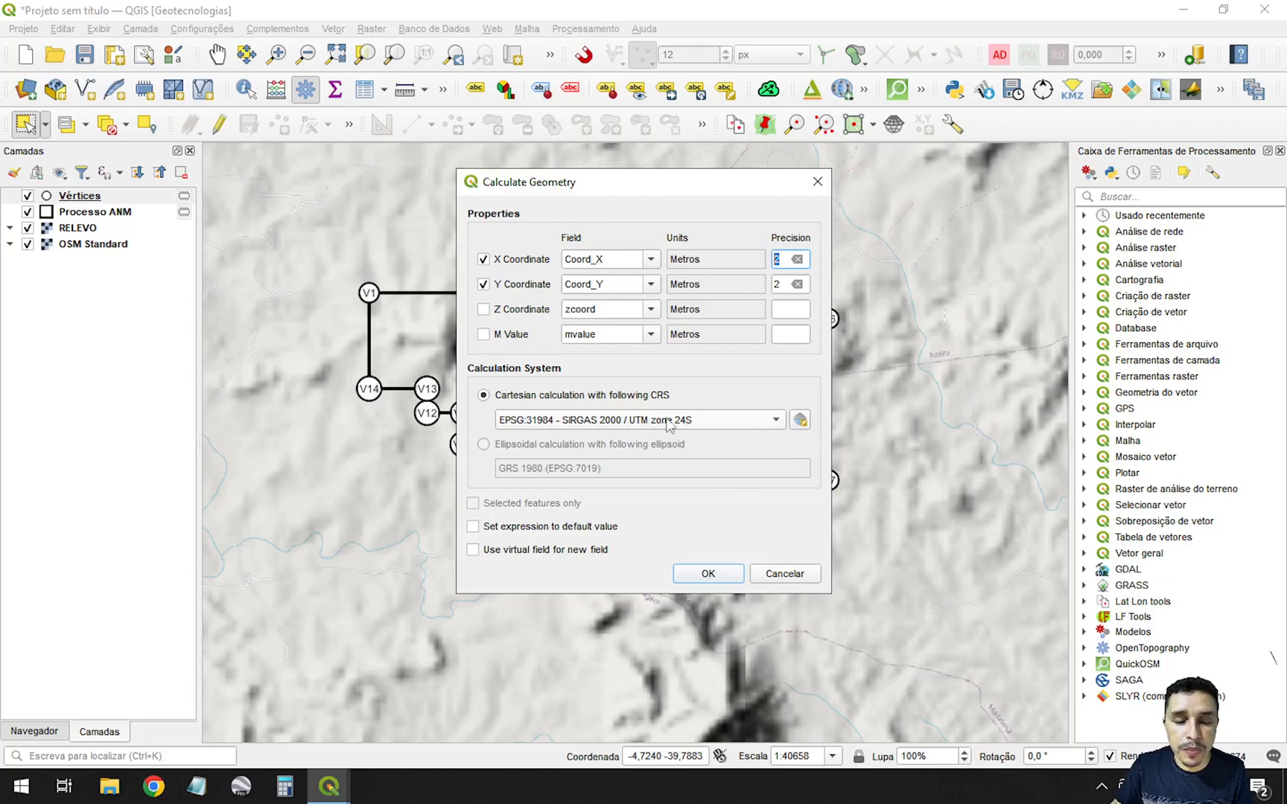
click(703, 573)
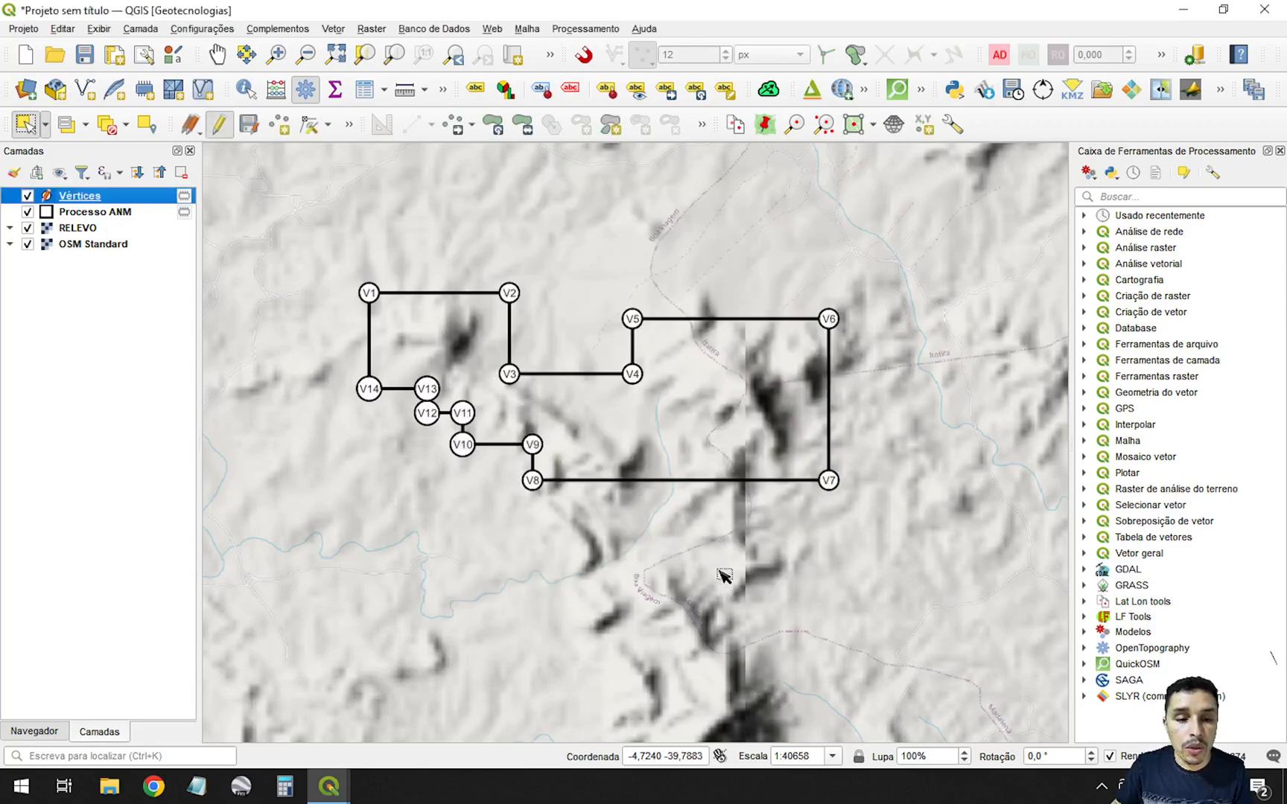
click(220, 126)
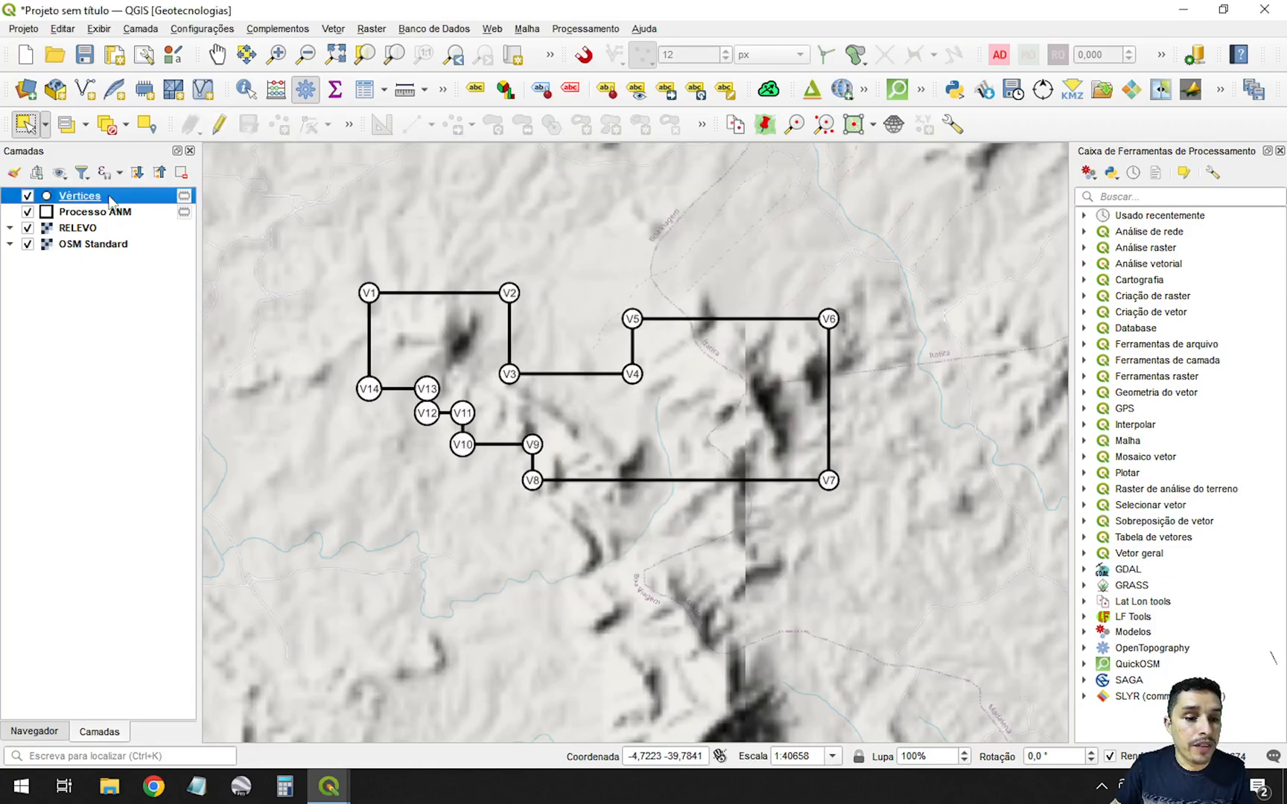
Step: Start the field calculator from the Vértices attribute table and name the new field LATITUDE
key(F6)
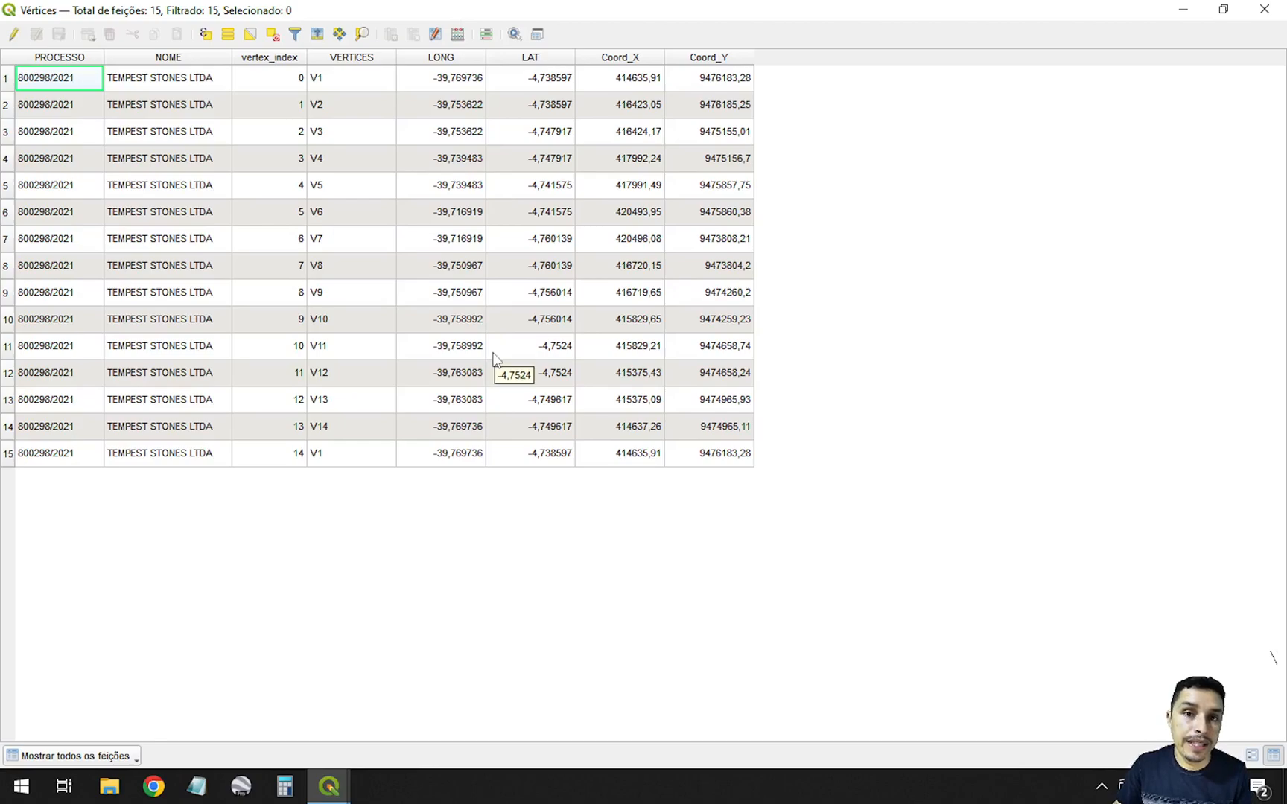
click(457, 35)
click(638, 204)
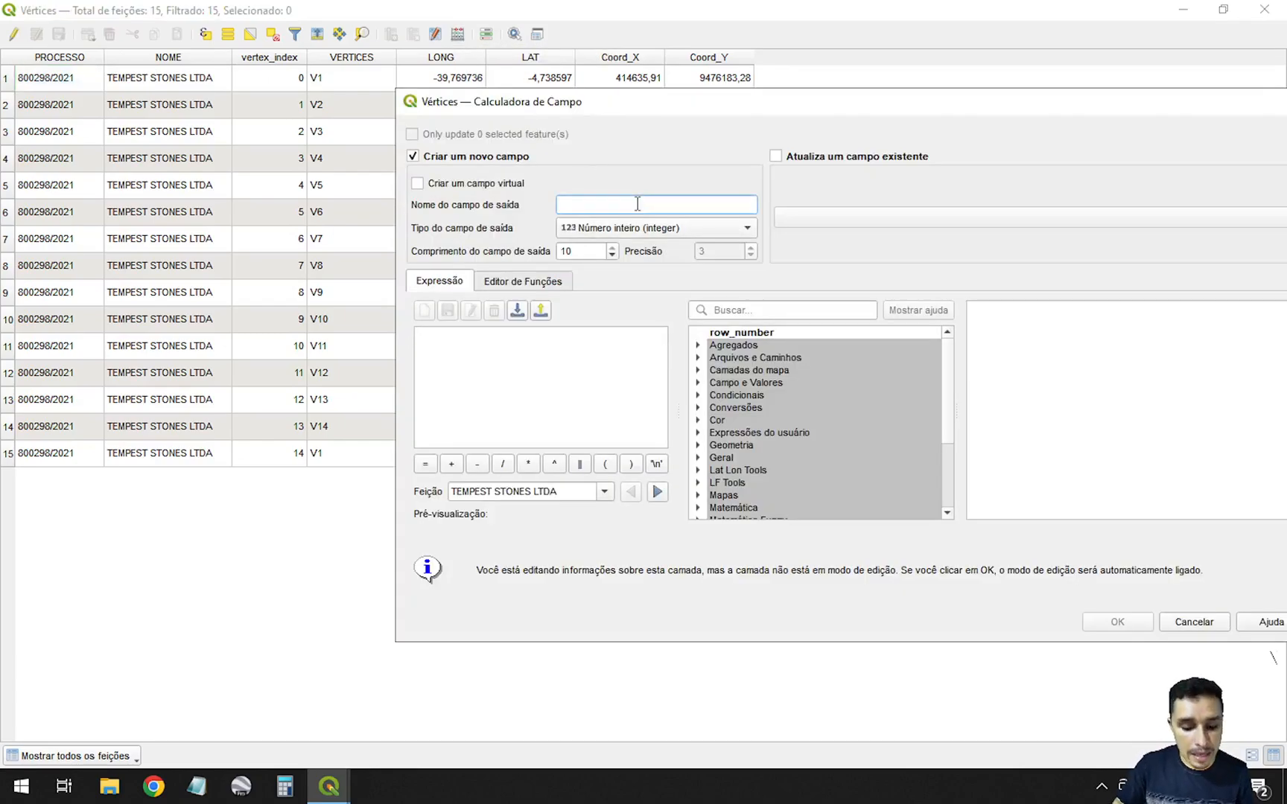
text(LA)
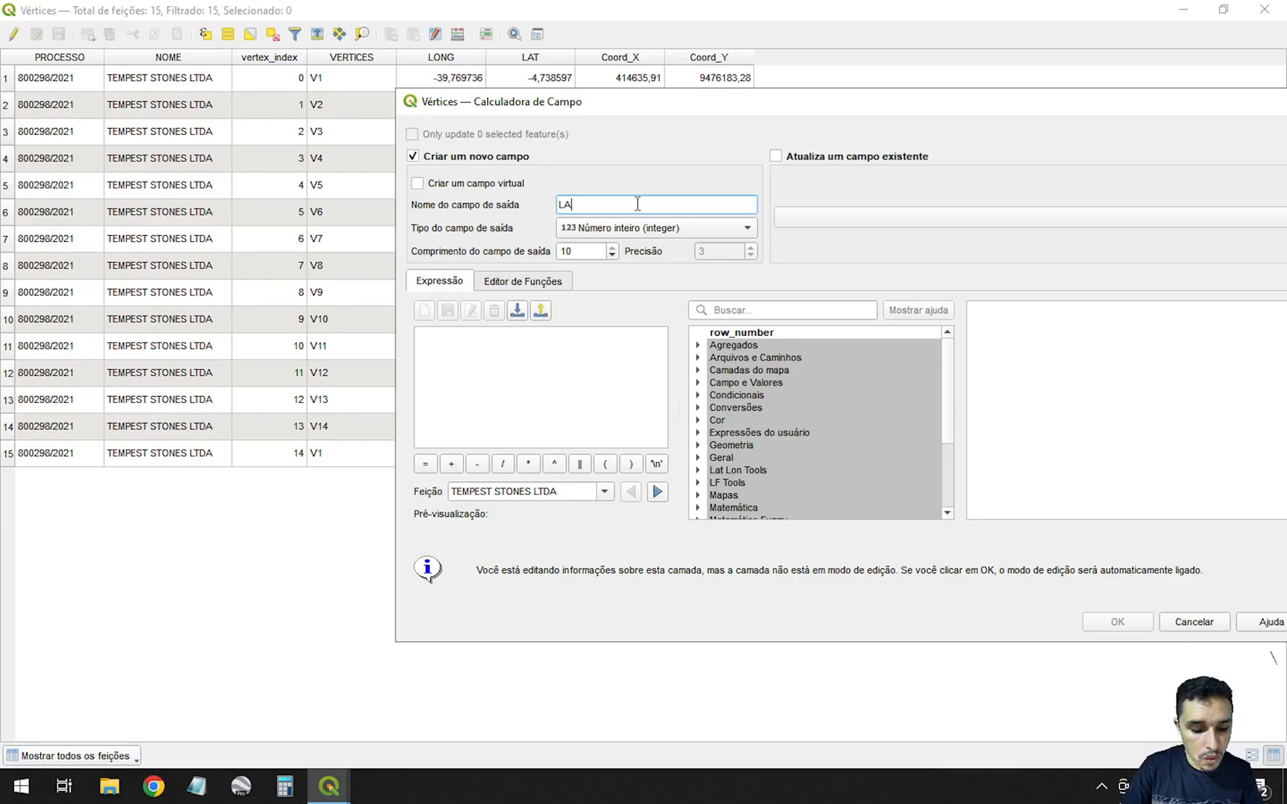
text(T)
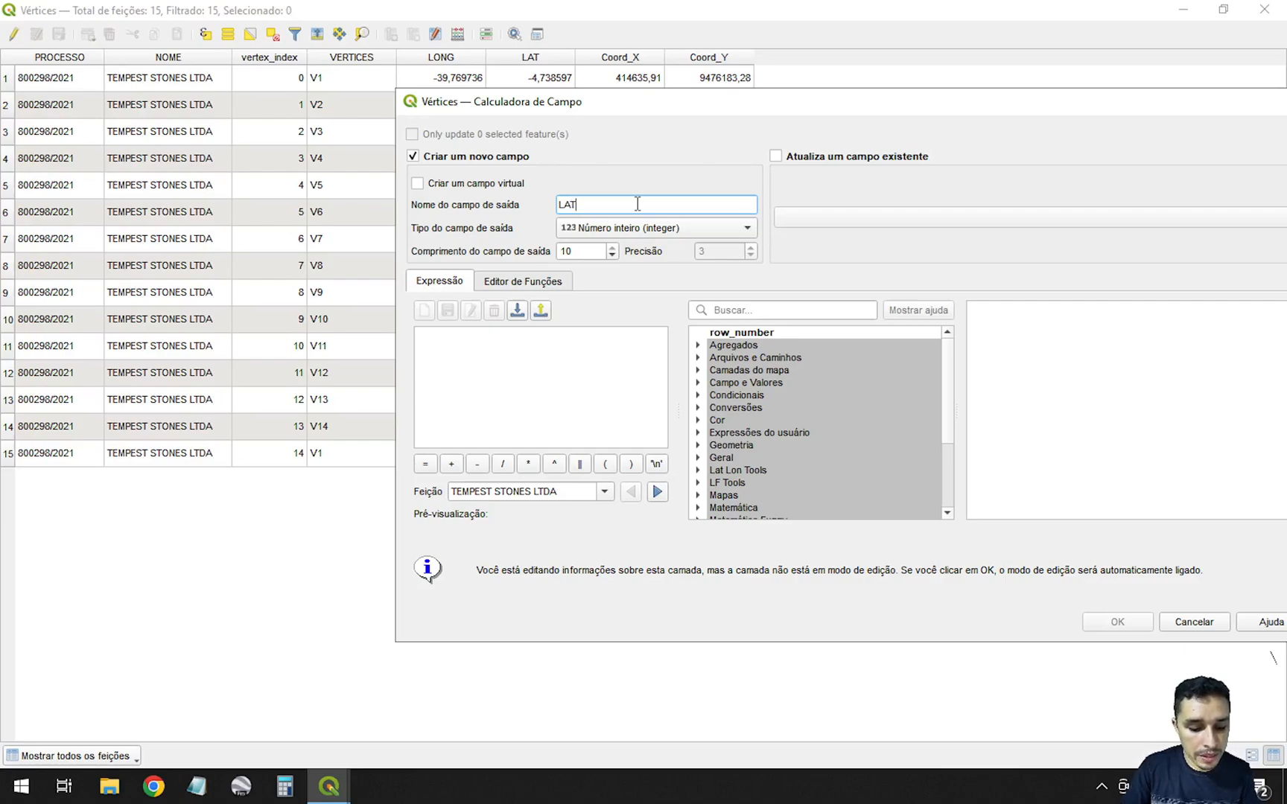
text(ITUDE)
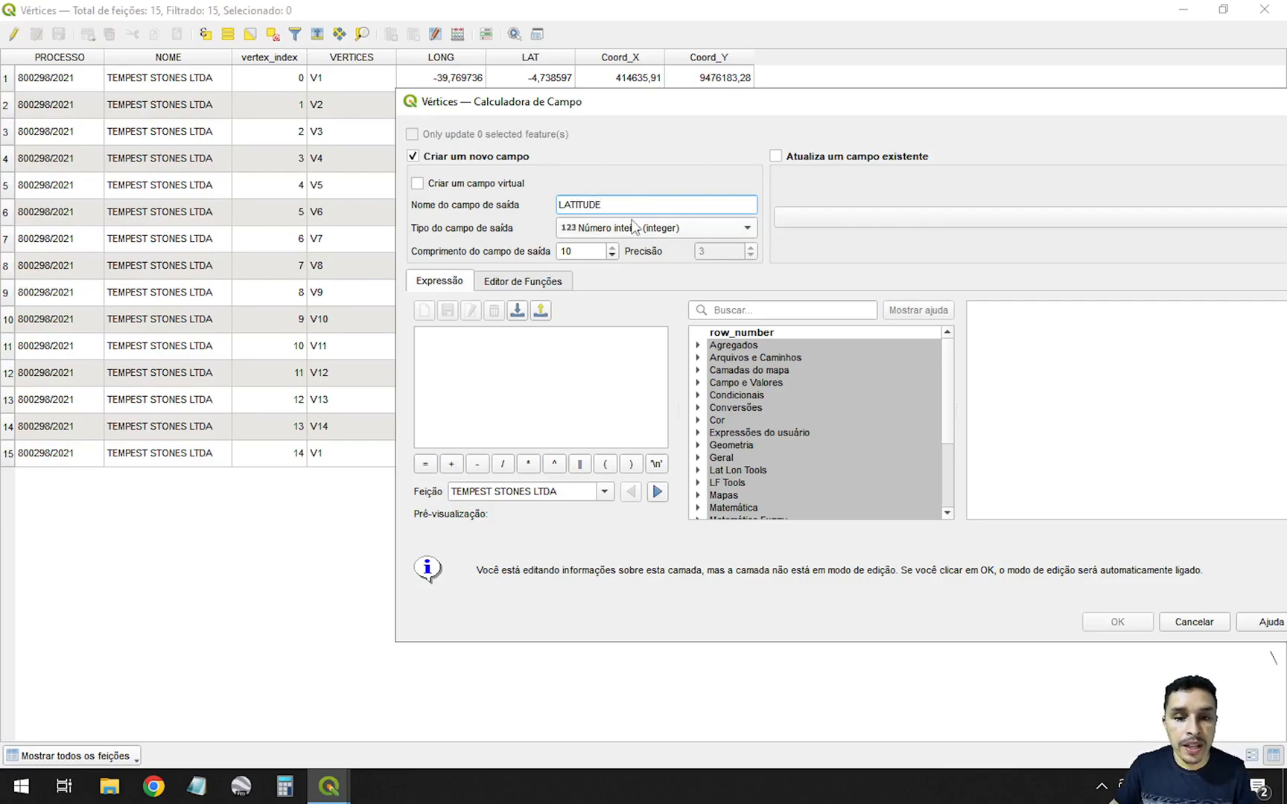
Step: Make the LATITUDE field's type Texto (string) and set its length to 0
click(631, 228)
click(624, 268)
drag(581, 253, 527, 253)
text(20)
click(590, 251)
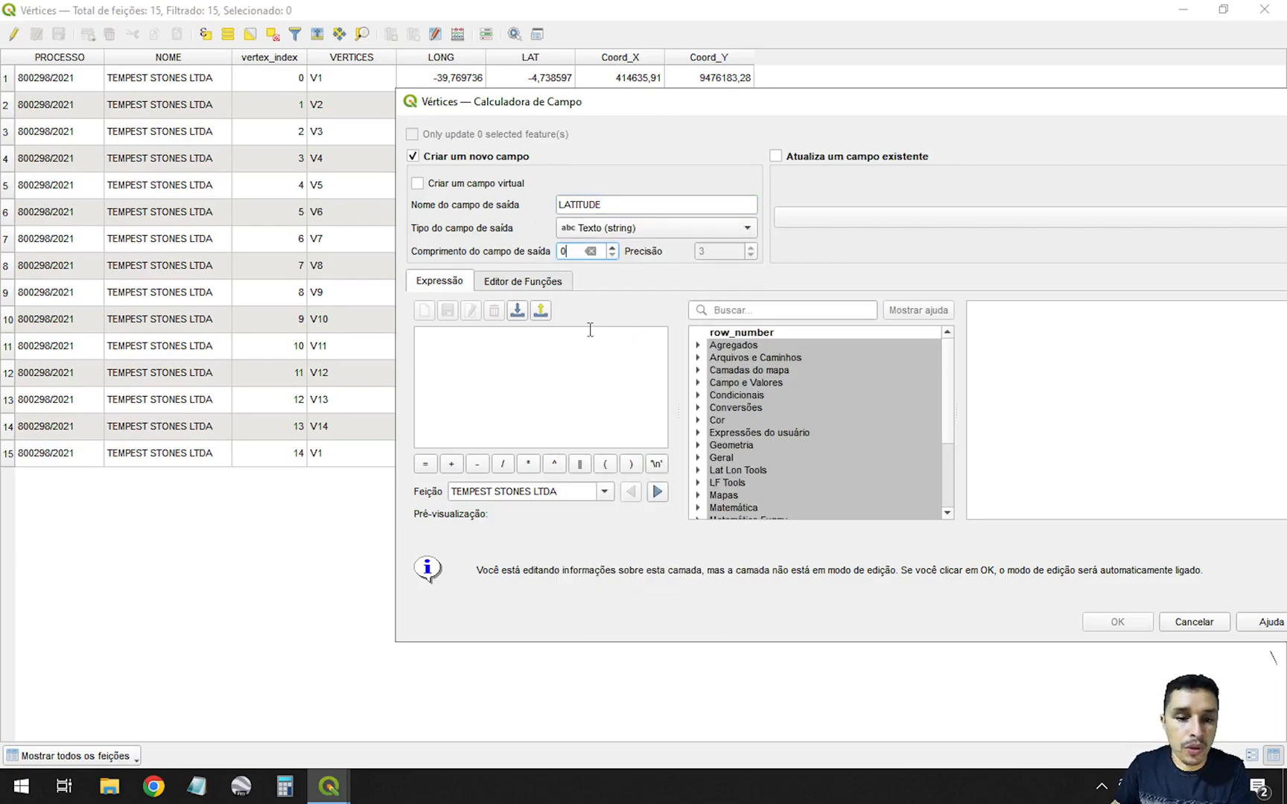
click(588, 332)
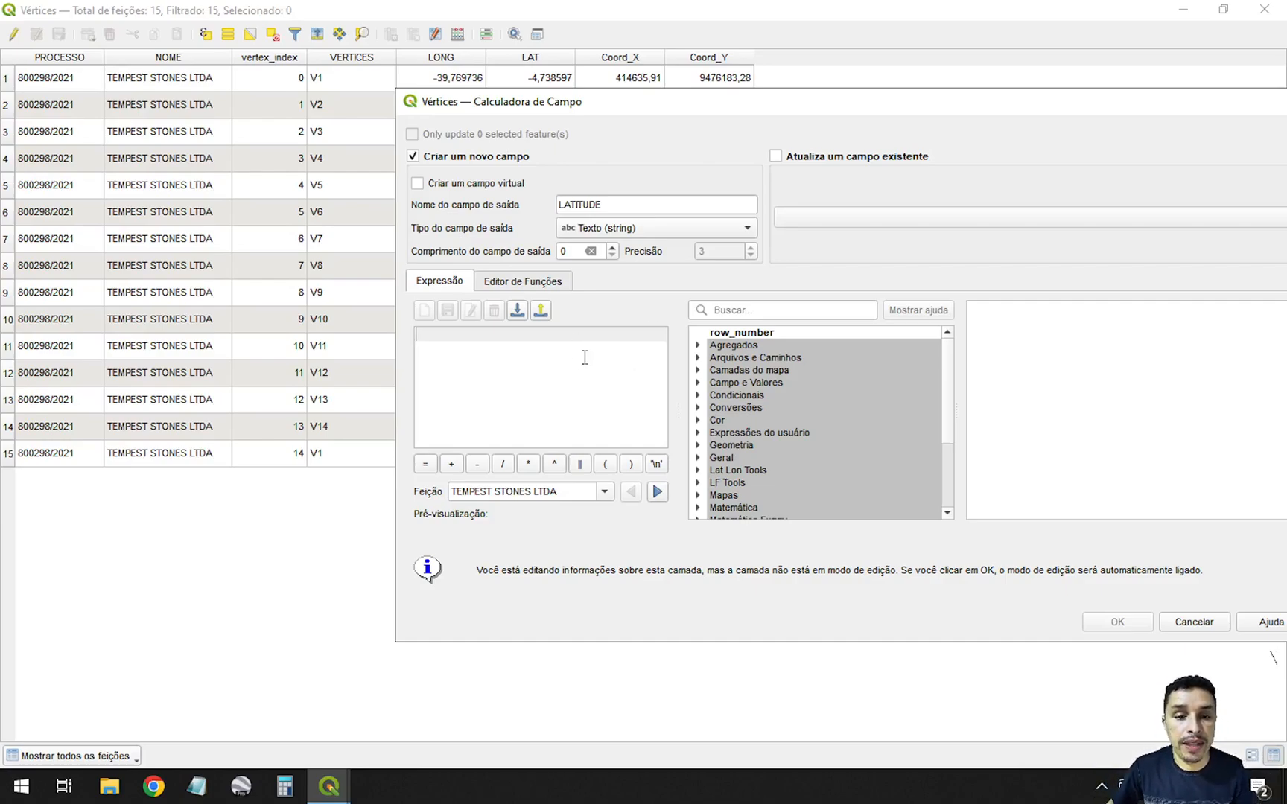
double_click(572, 252)
text(20)
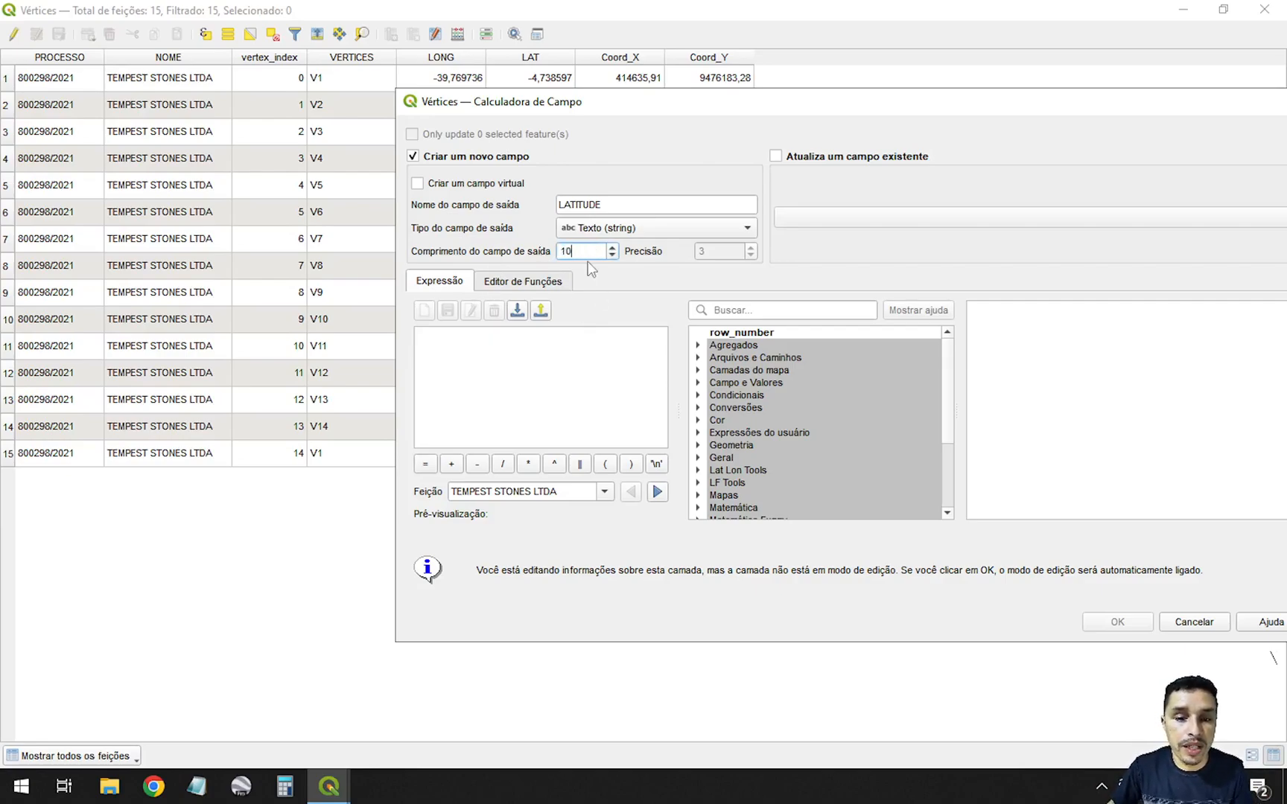
drag(571, 251, 544, 252)
text(0)
click(555, 334)
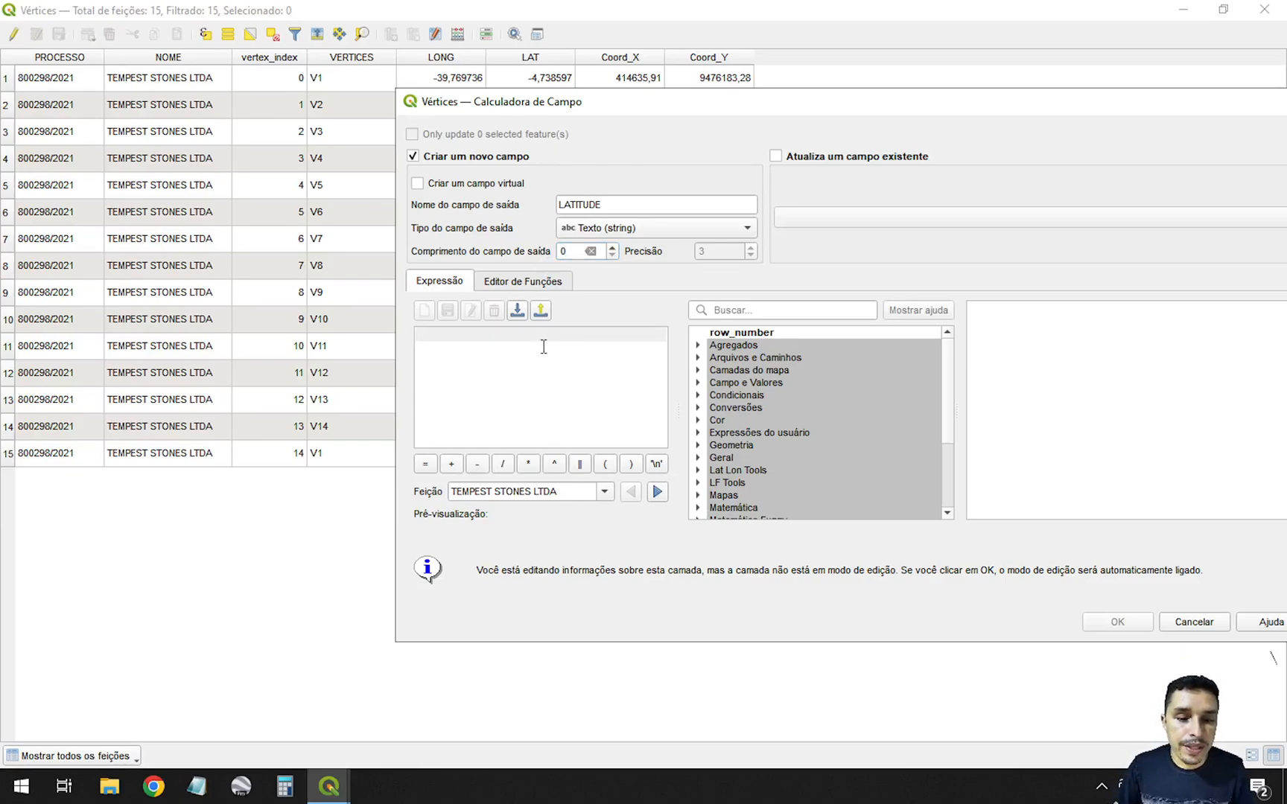
drag(604, 204, 559, 202)
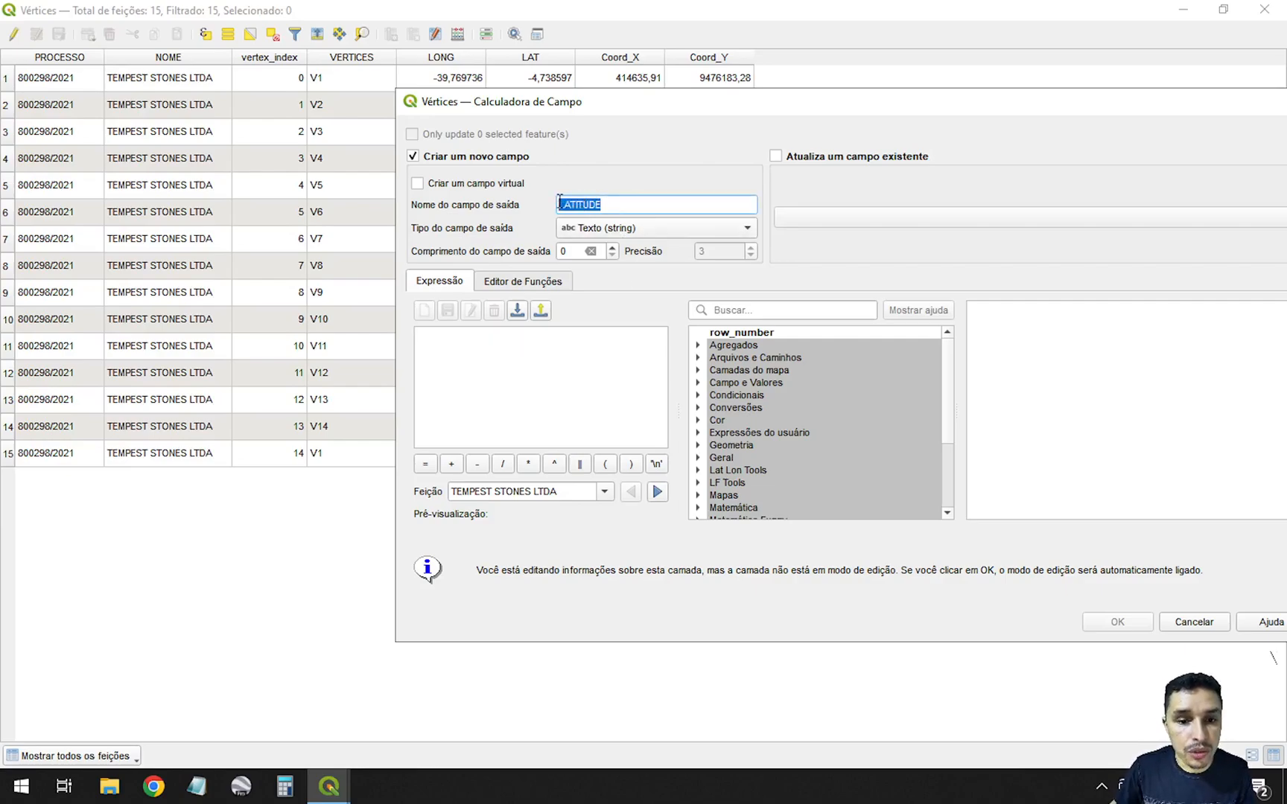
Step: Enter $Y as the expression for the LATITUDE field
click(595, 410)
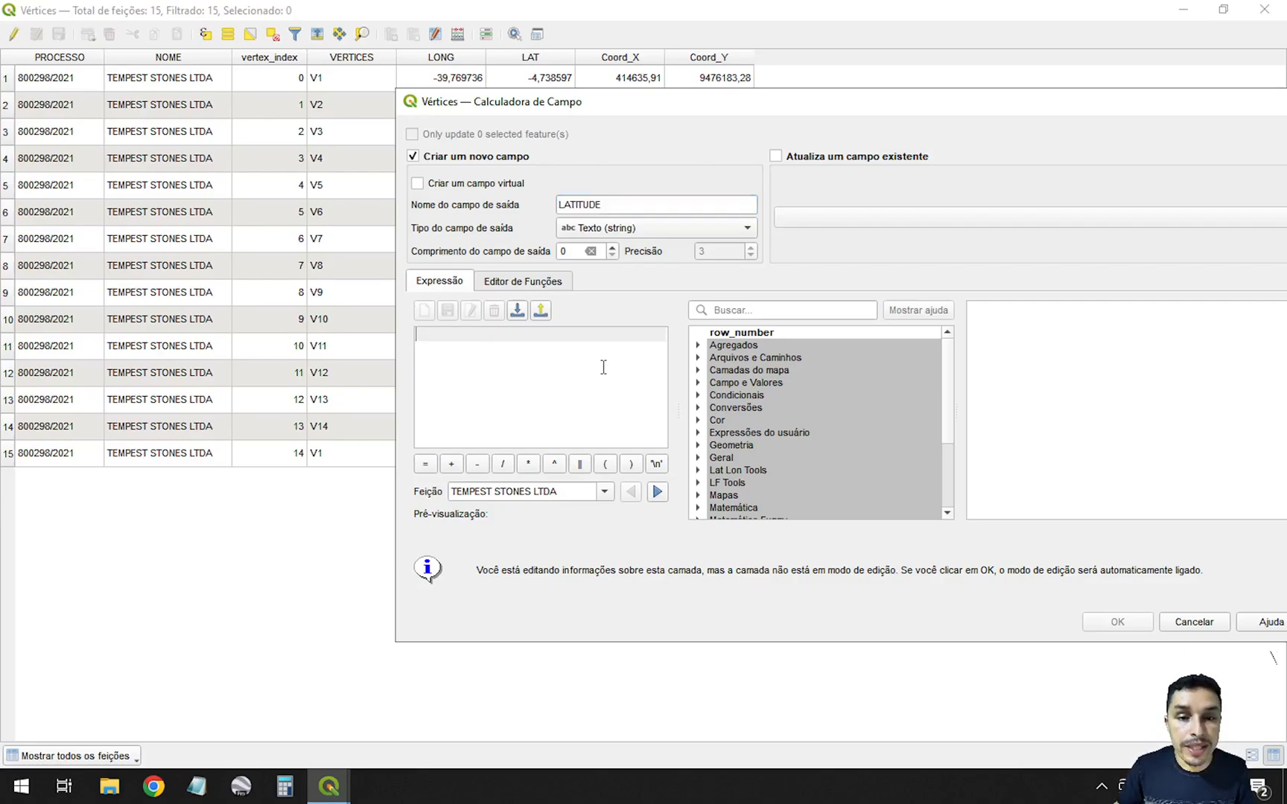
text($)
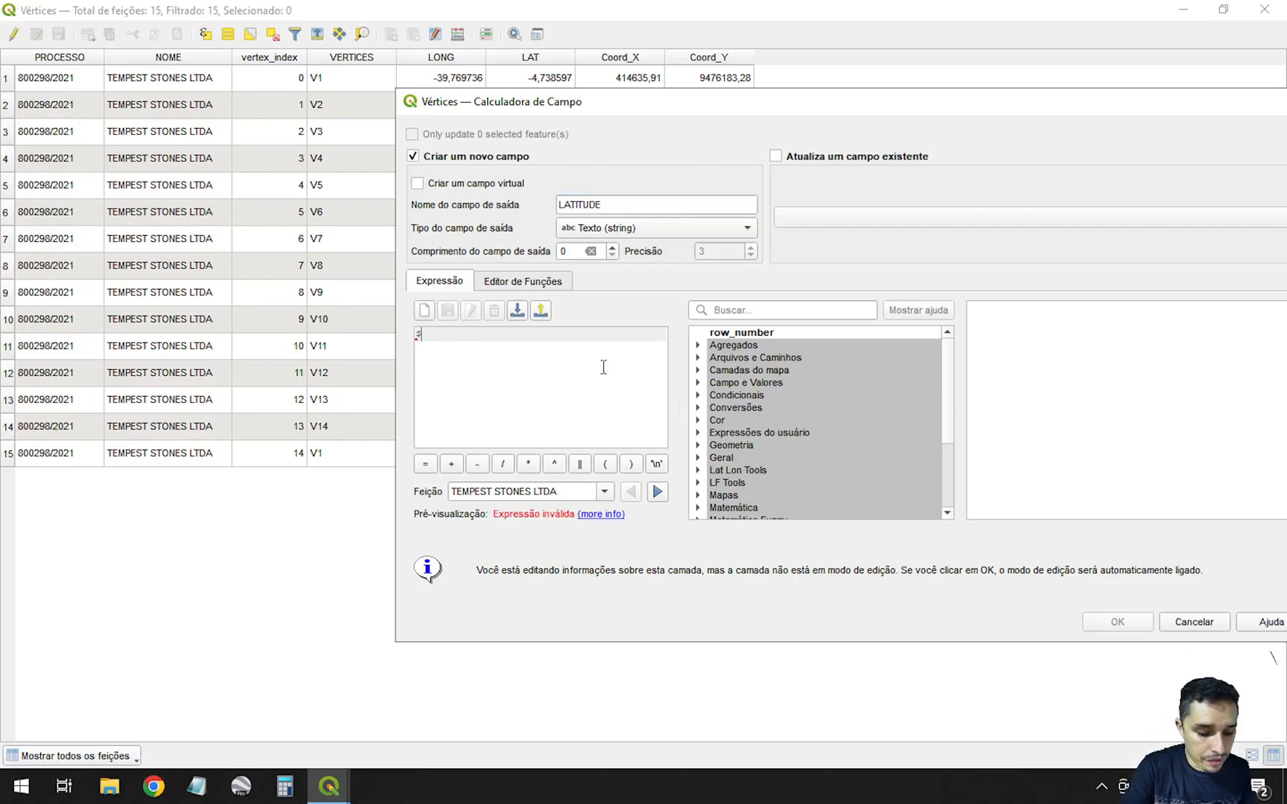
text(y)
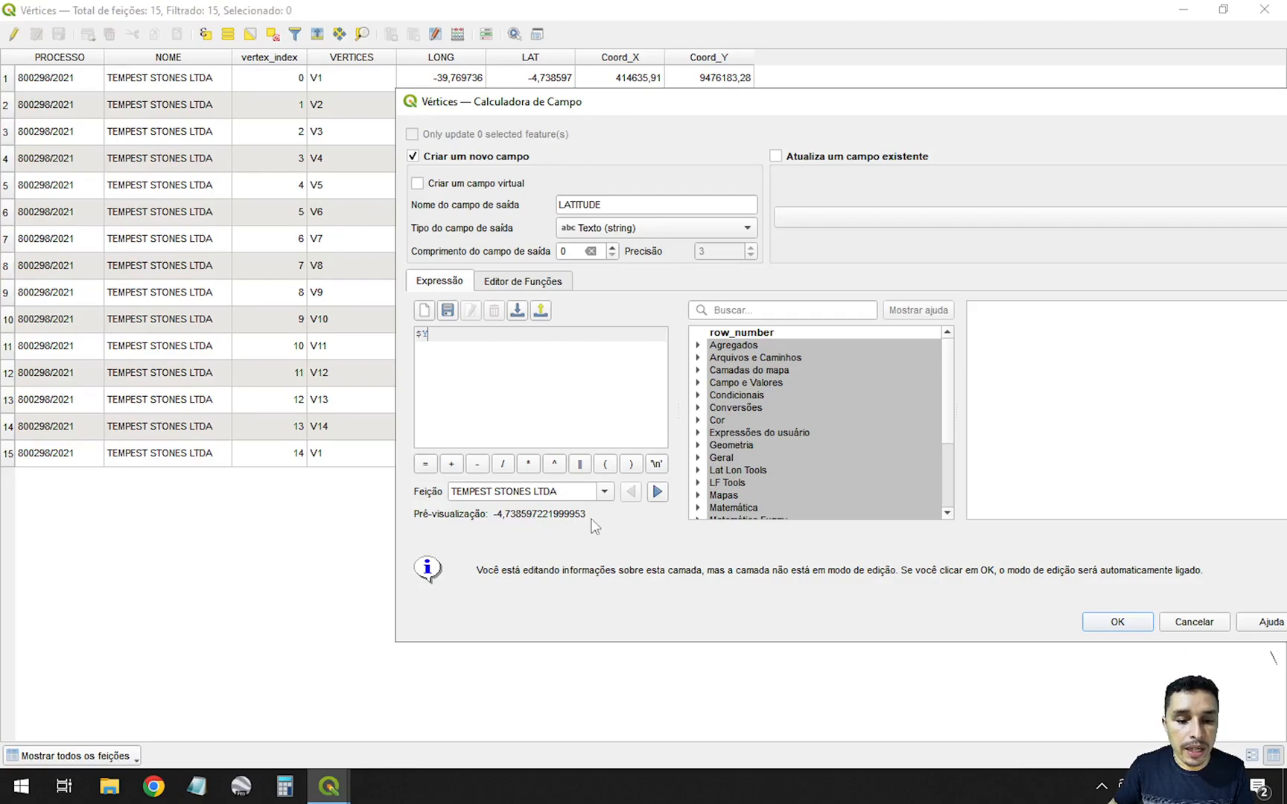
drag(438, 337, 408, 337)
click(436, 335)
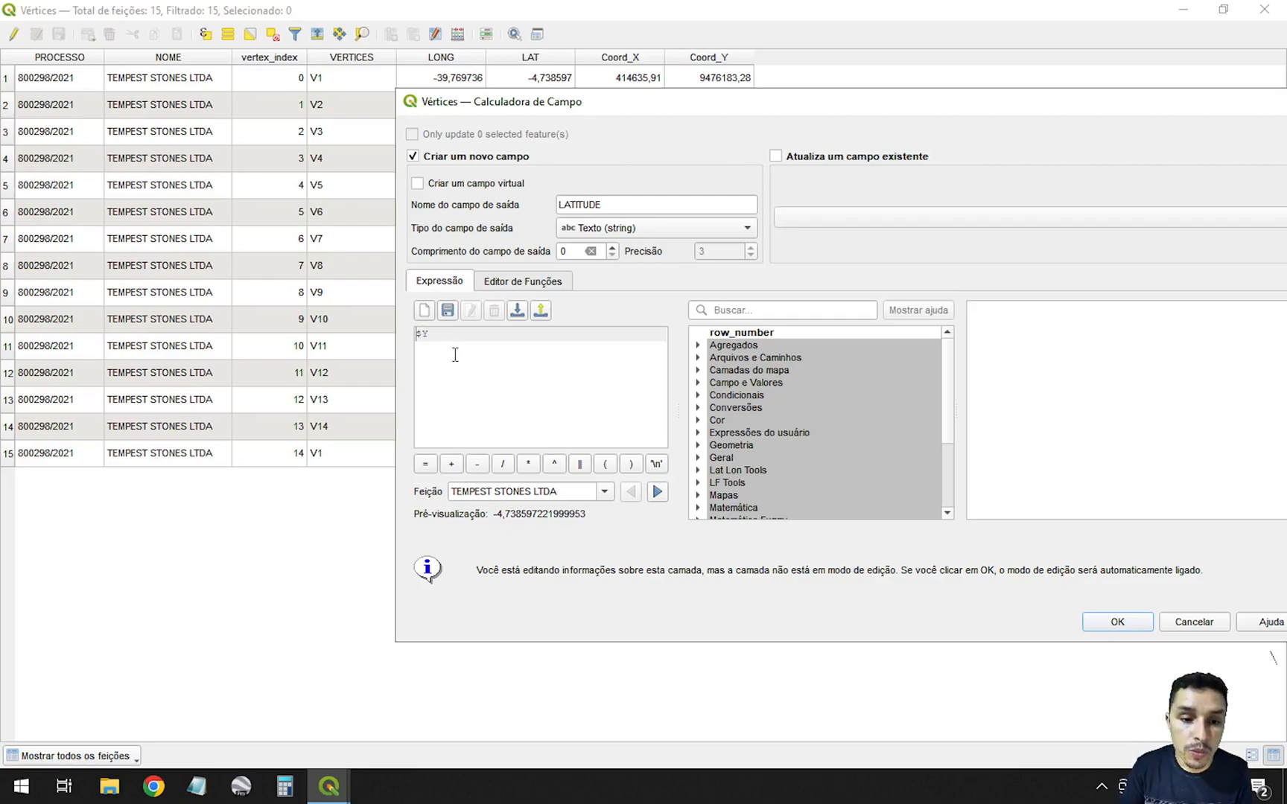
Step: Wrap the $Y in the LATITUDE expression with the TO_DMS function, leaving its parenthesis open for further arguments
text(()
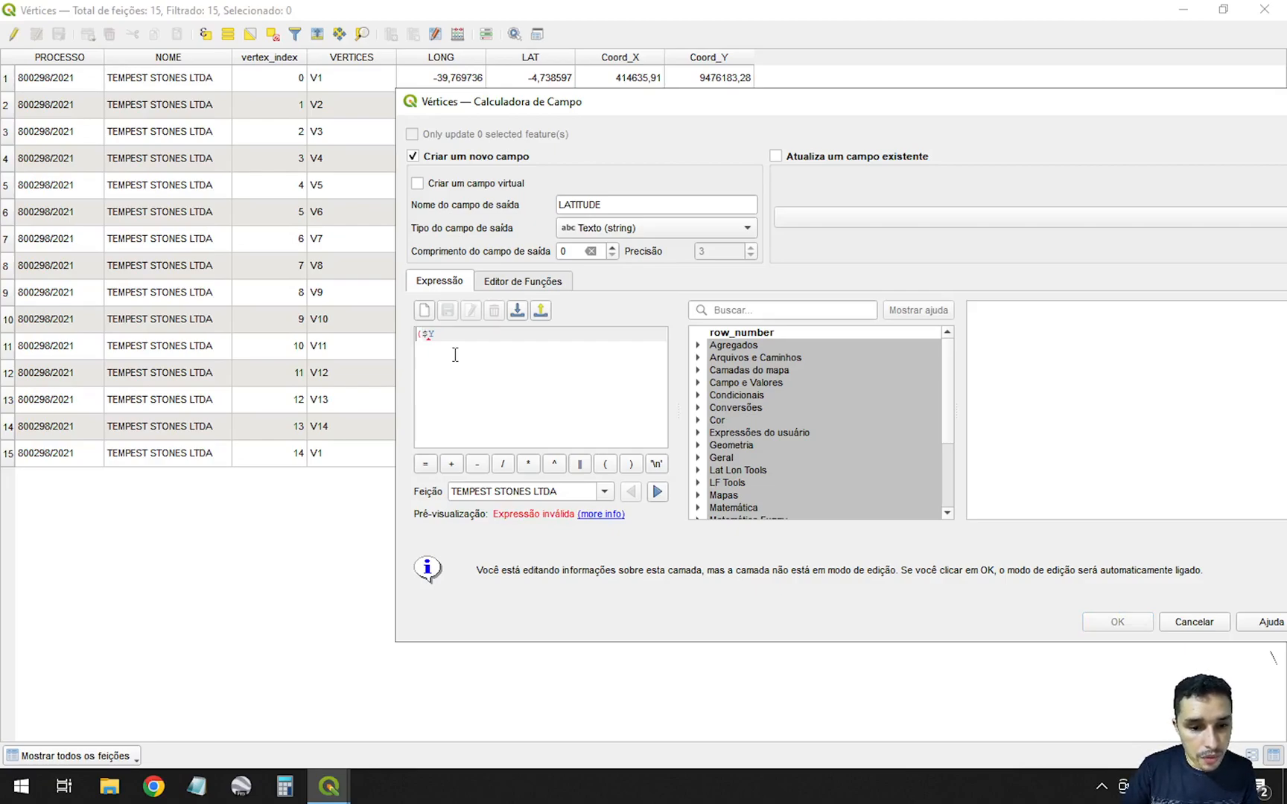
text(TO_)
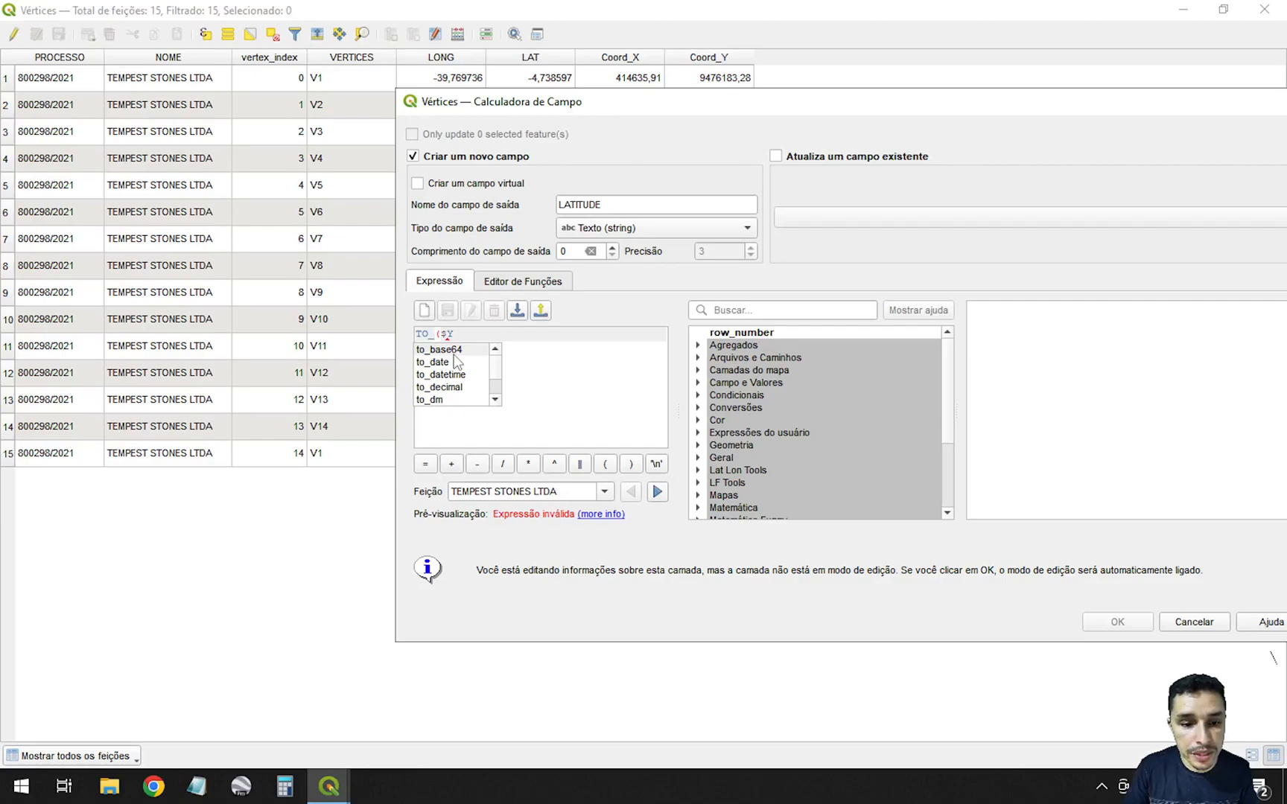
text(DMS)
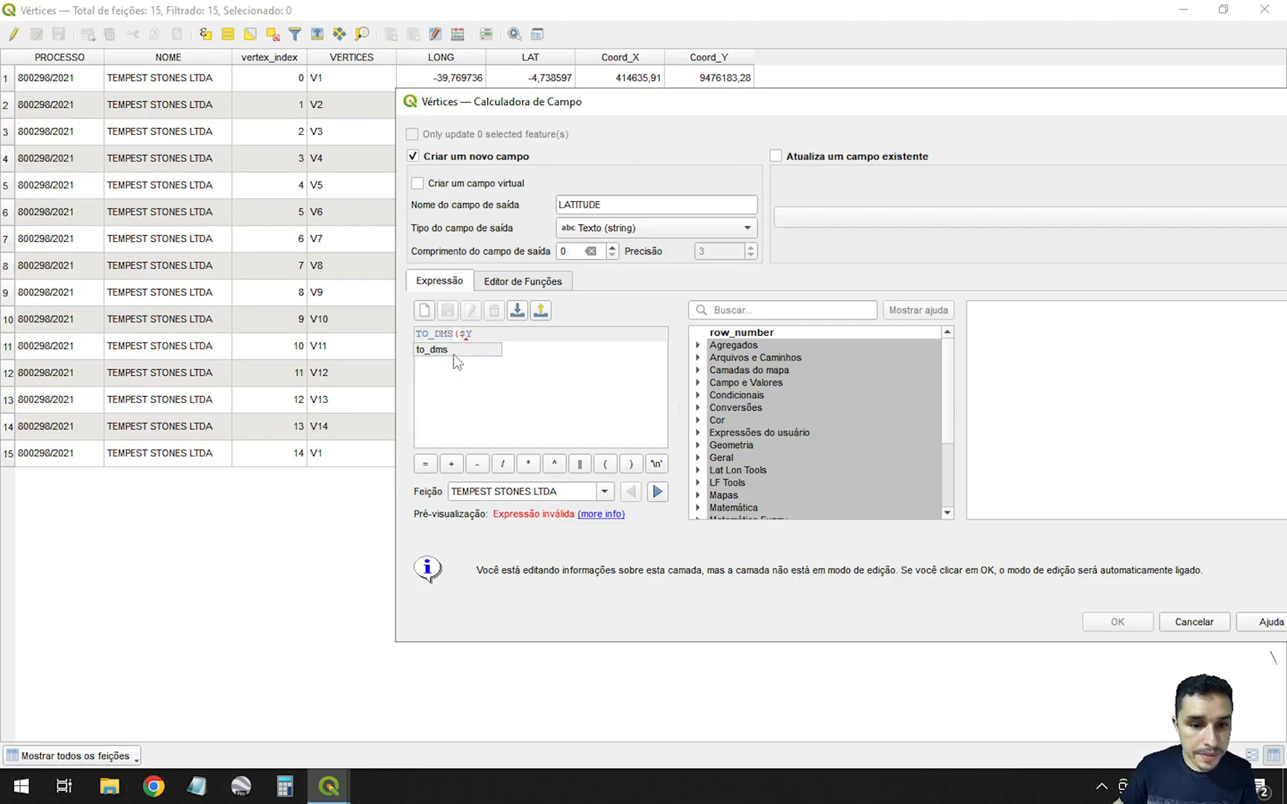
drag(423, 333, 465, 336)
click(491, 337)
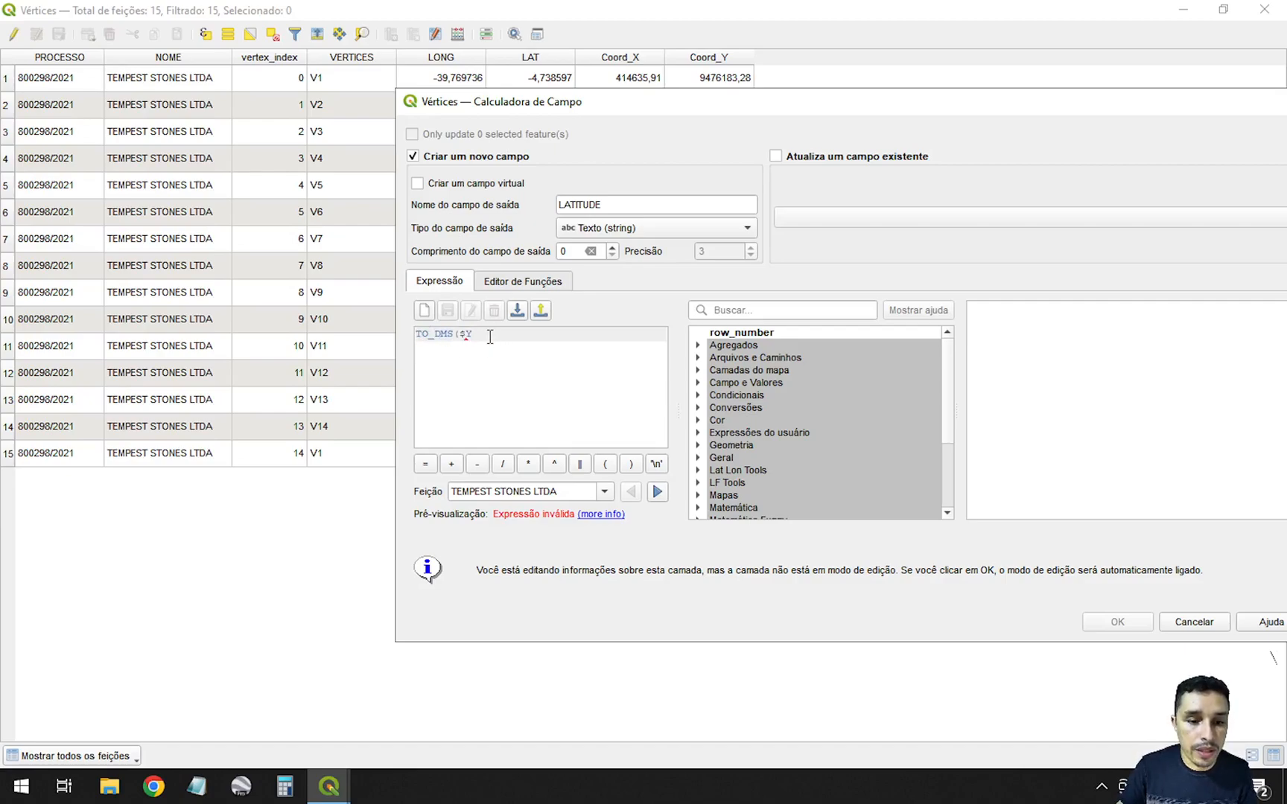
Step: Add 'Y' as the axis and 3 as the precision, and close the function as TO_DMS($Y , 'Y' , 3)
text(,)
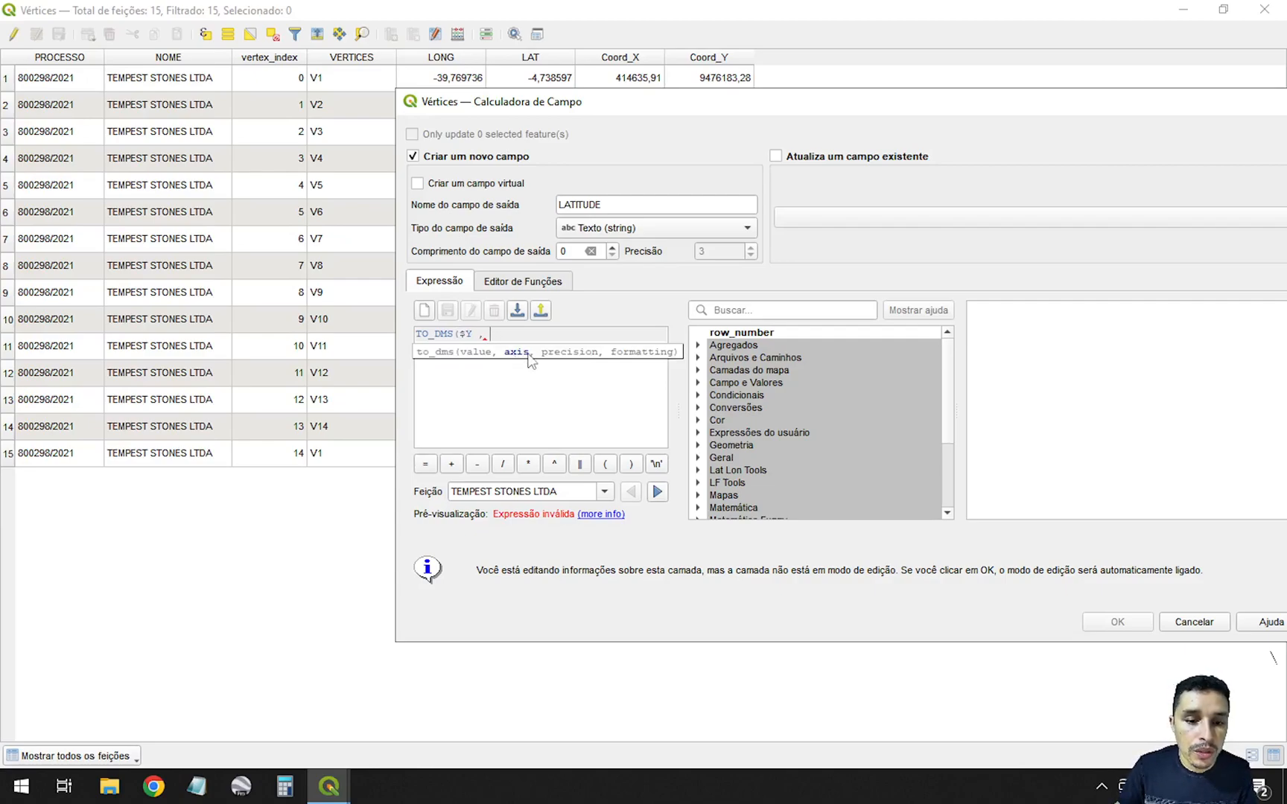
click(495, 332)
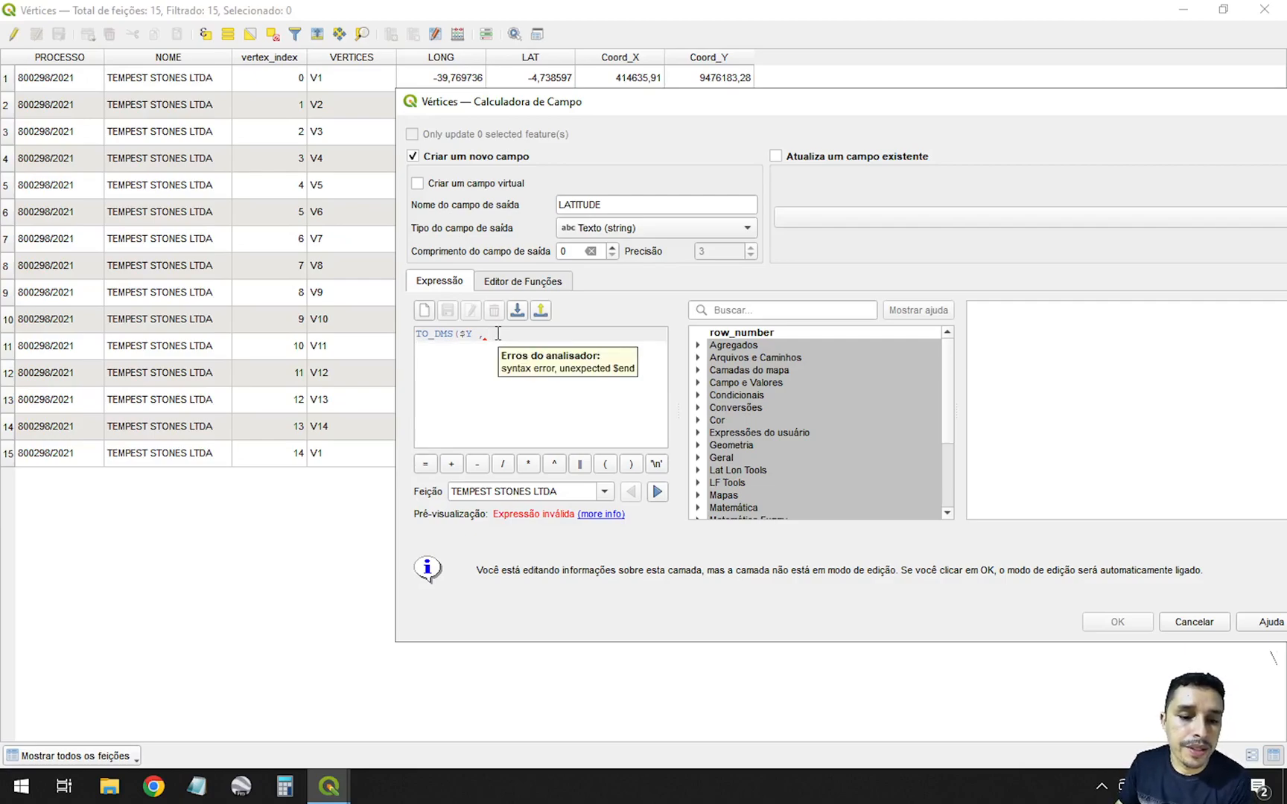
text(')
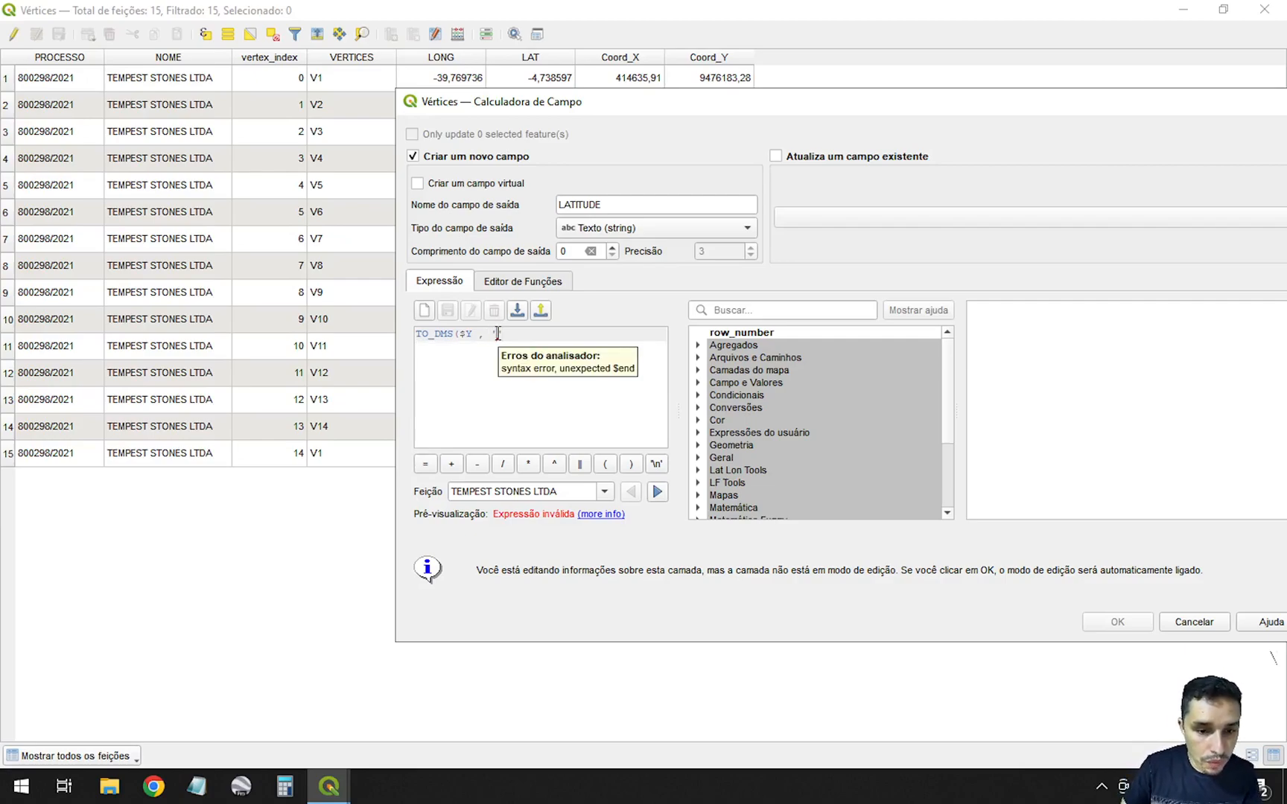
text(Y')
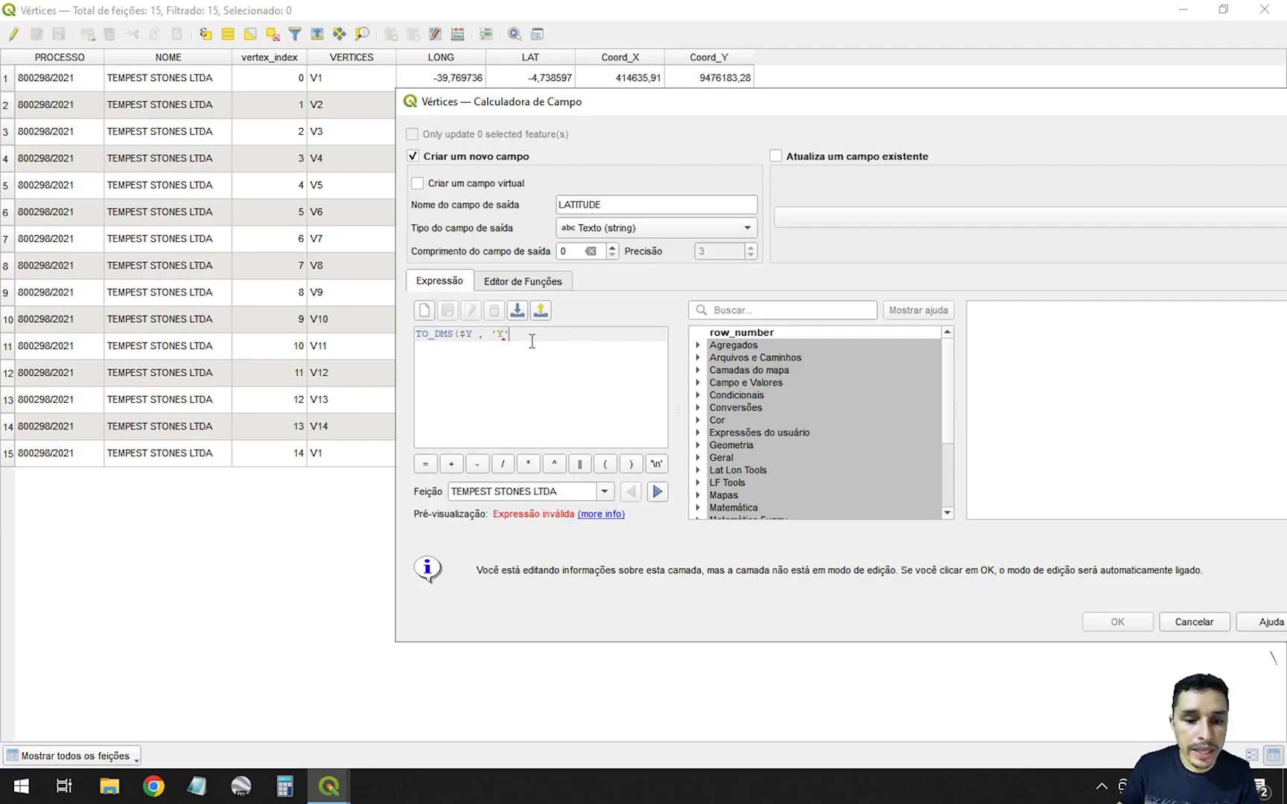
text( ,)
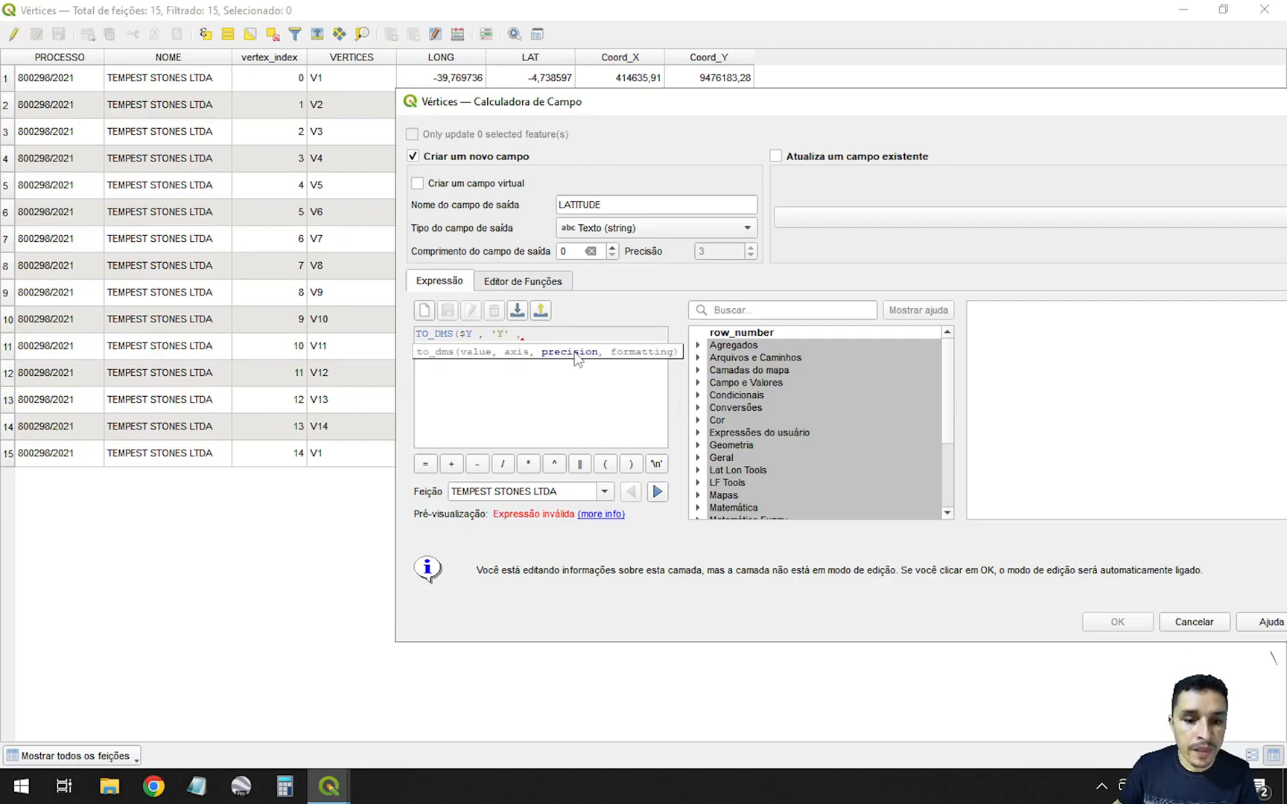
text( 3)
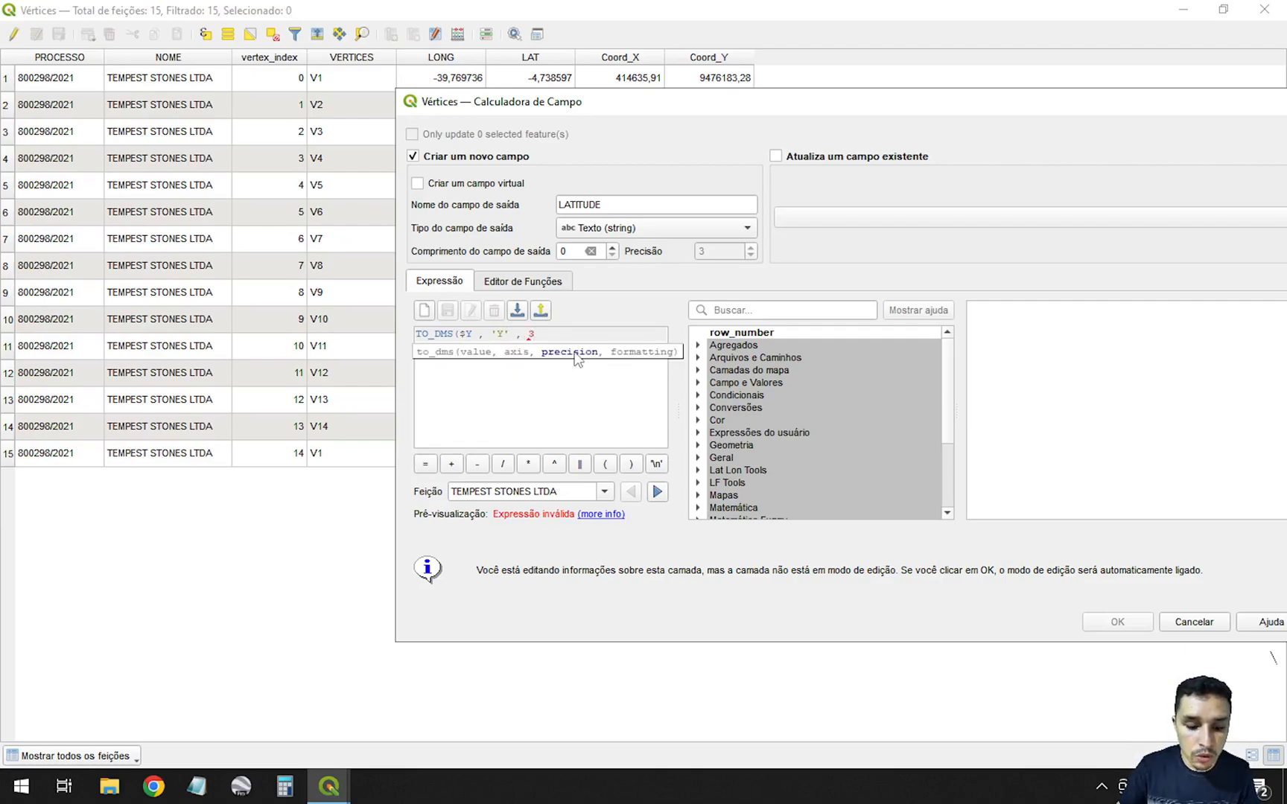
text())
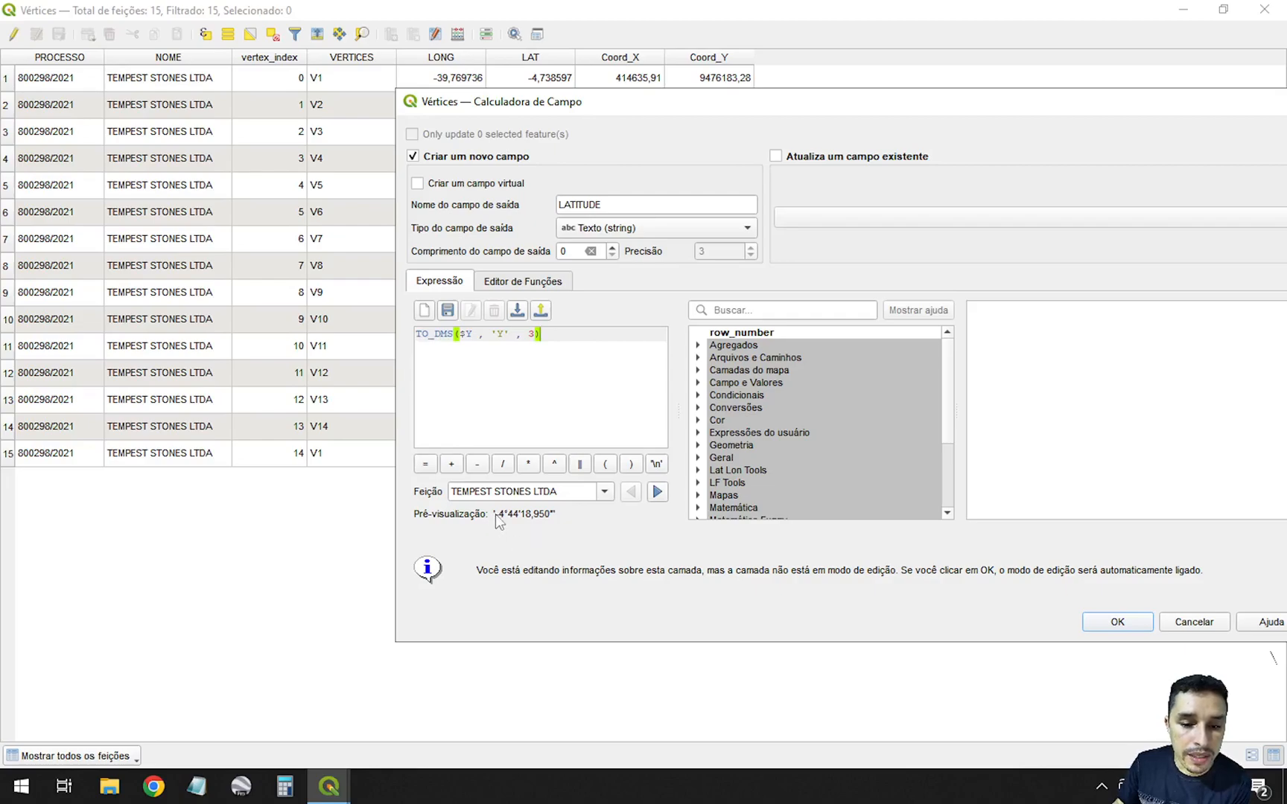
Step: Examine the TO_DMS arguments and the sign and format of the previewed degree-minute-second latitude
drag(496, 514, 557, 524)
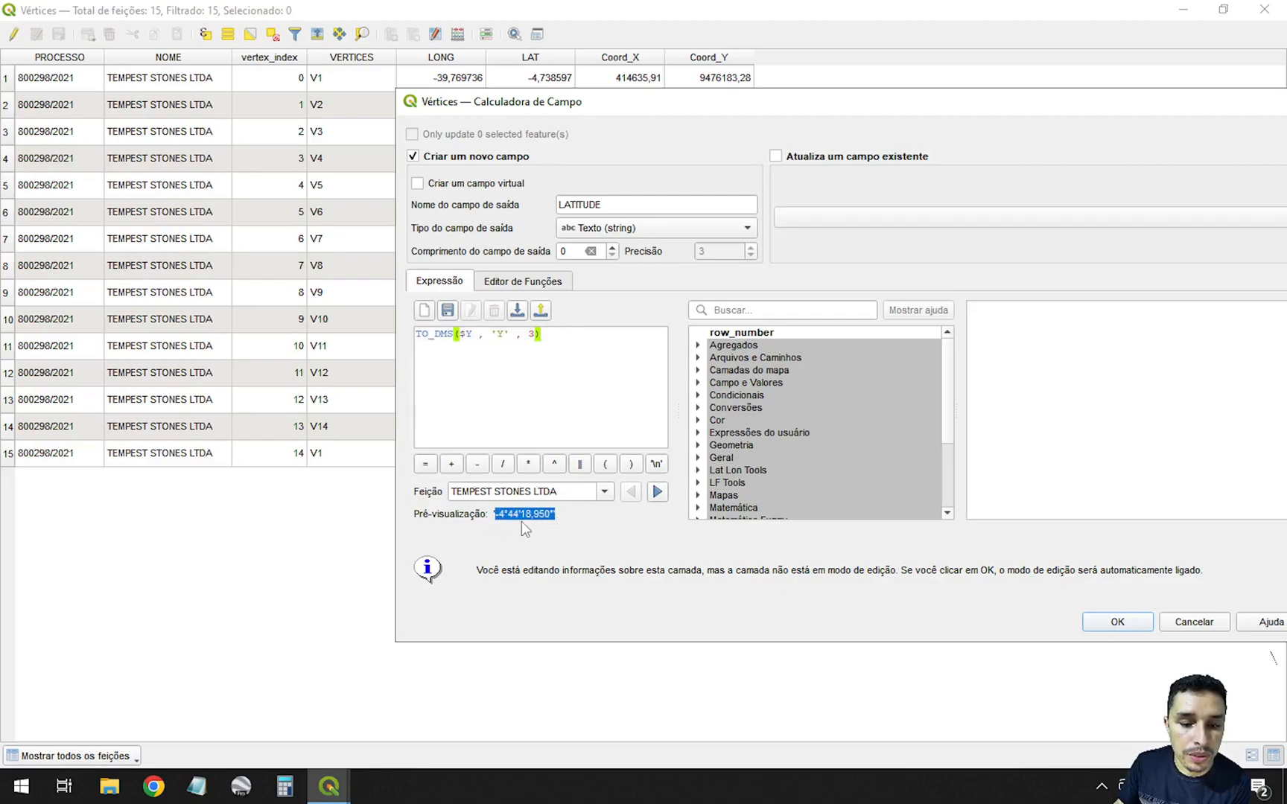
click(567, 522)
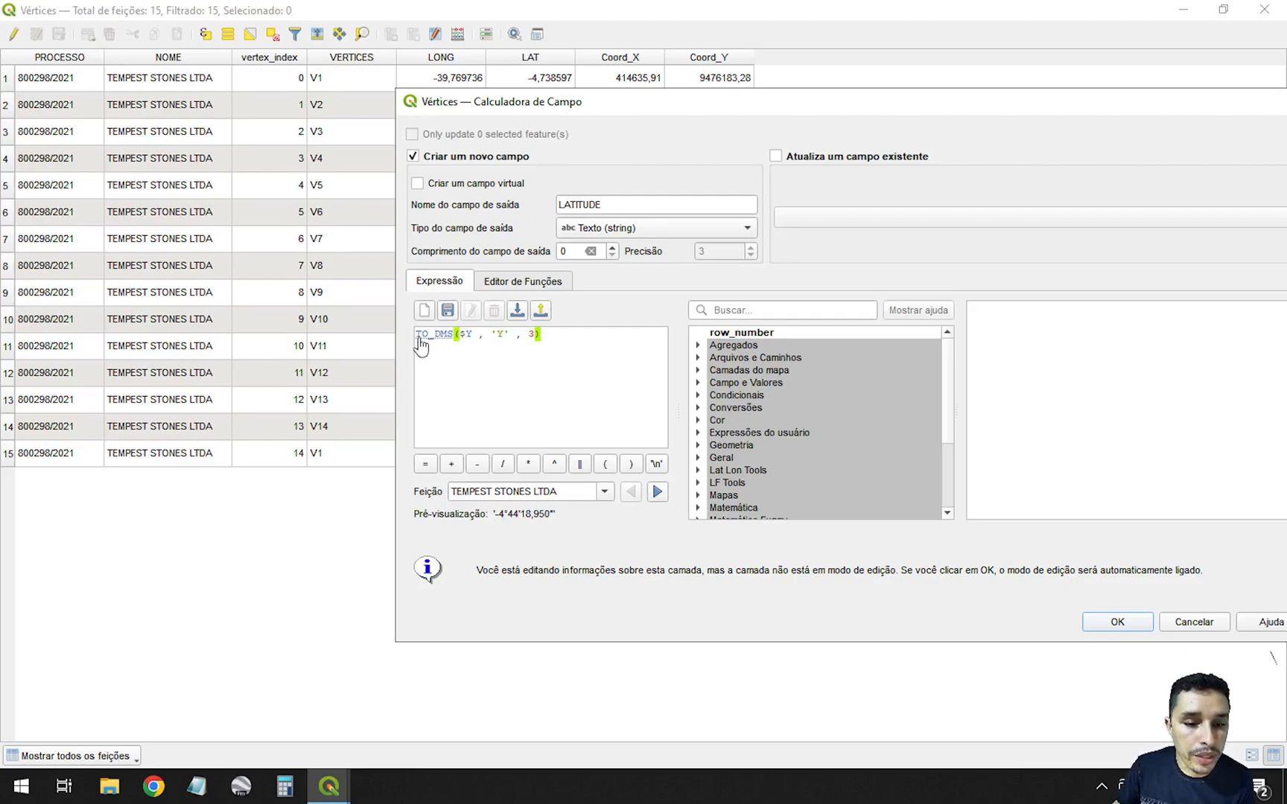
double_click(469, 336)
drag(469, 336, 459, 336)
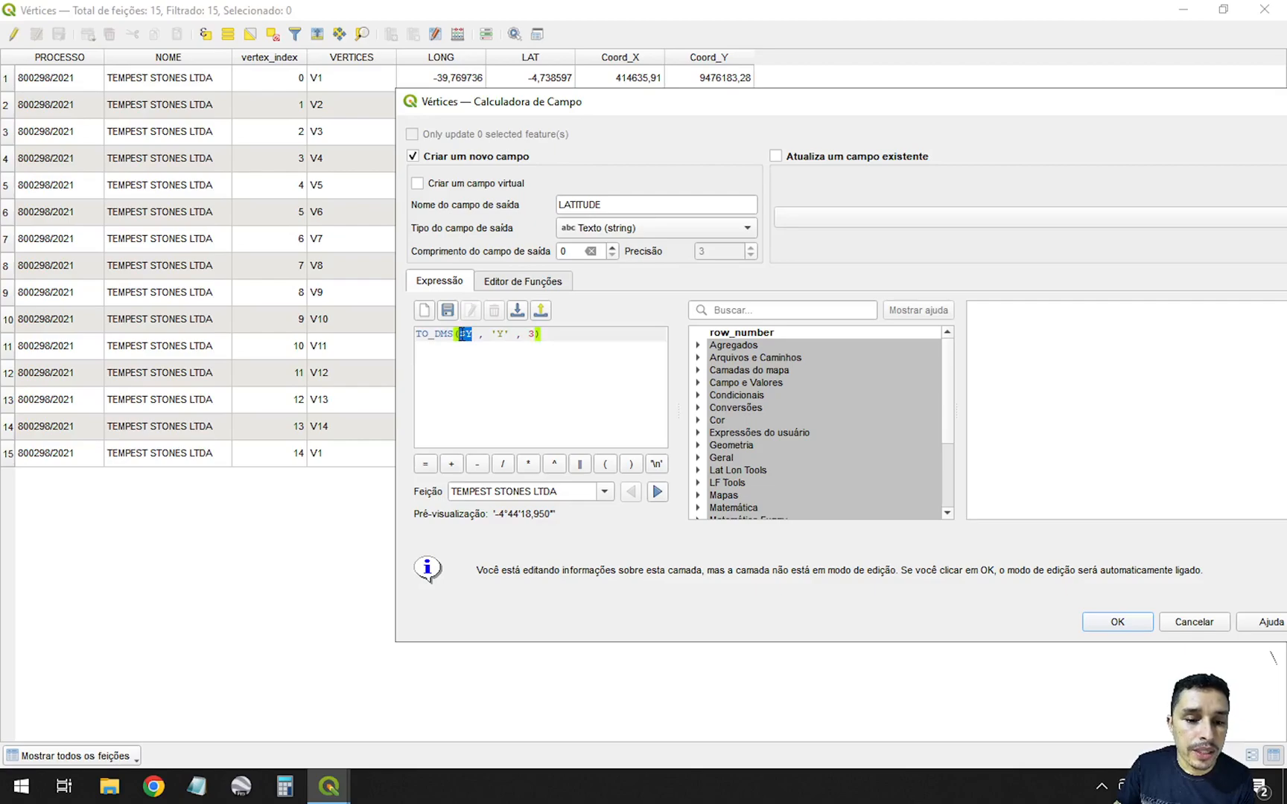
drag(515, 335, 494, 337)
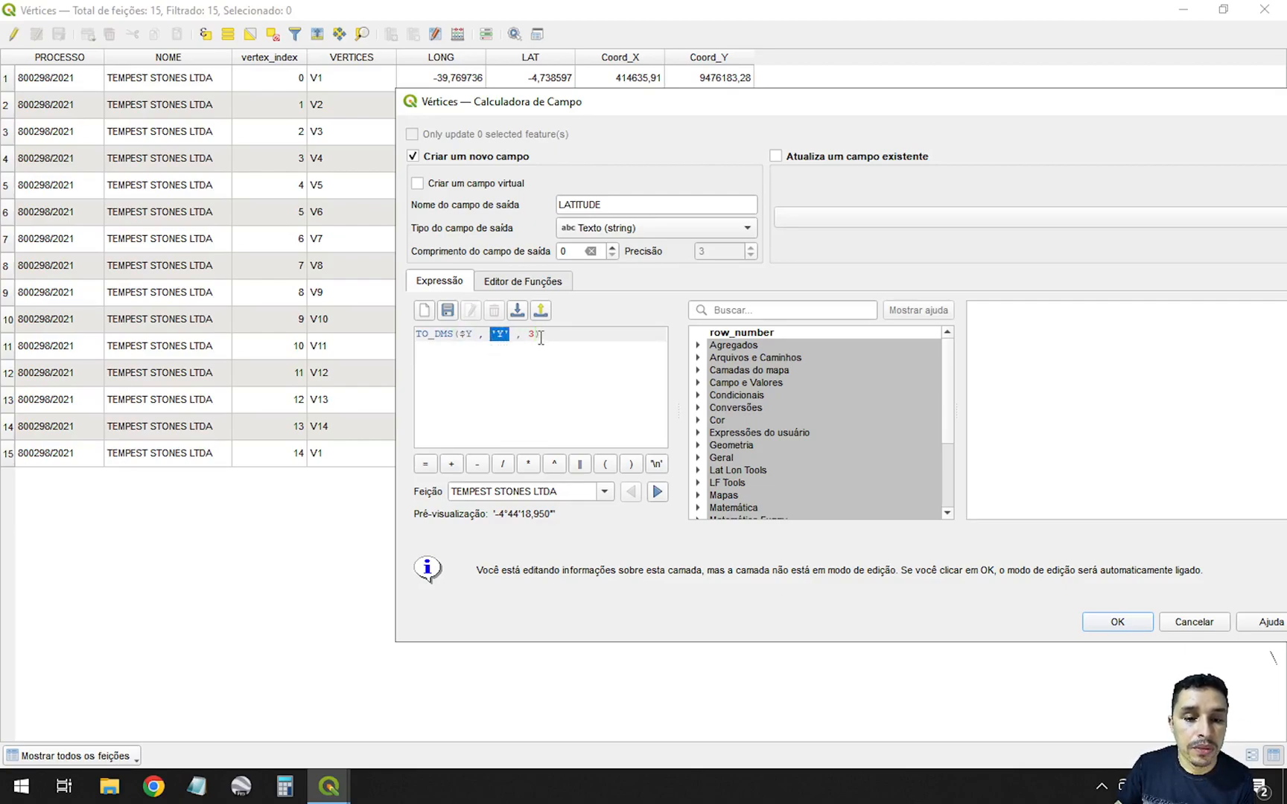
click(533, 336)
click(537, 335)
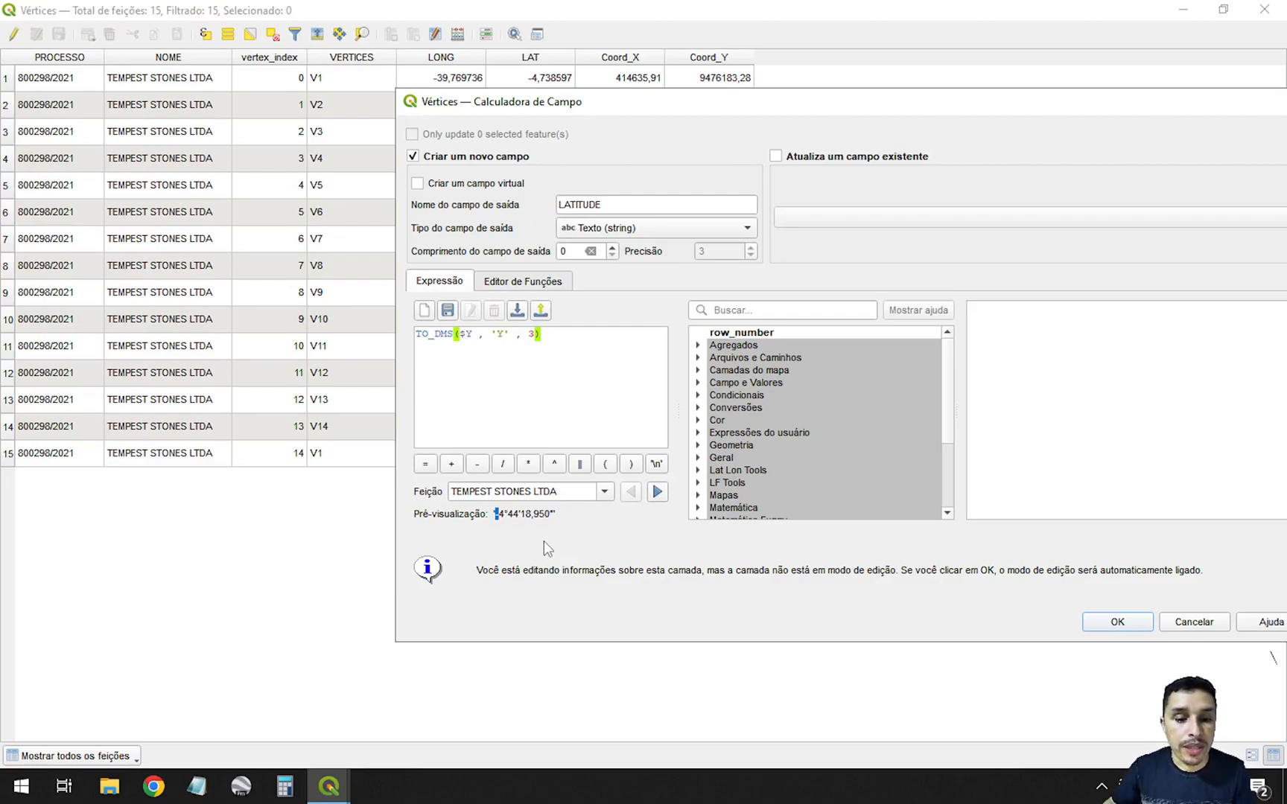
click(564, 511)
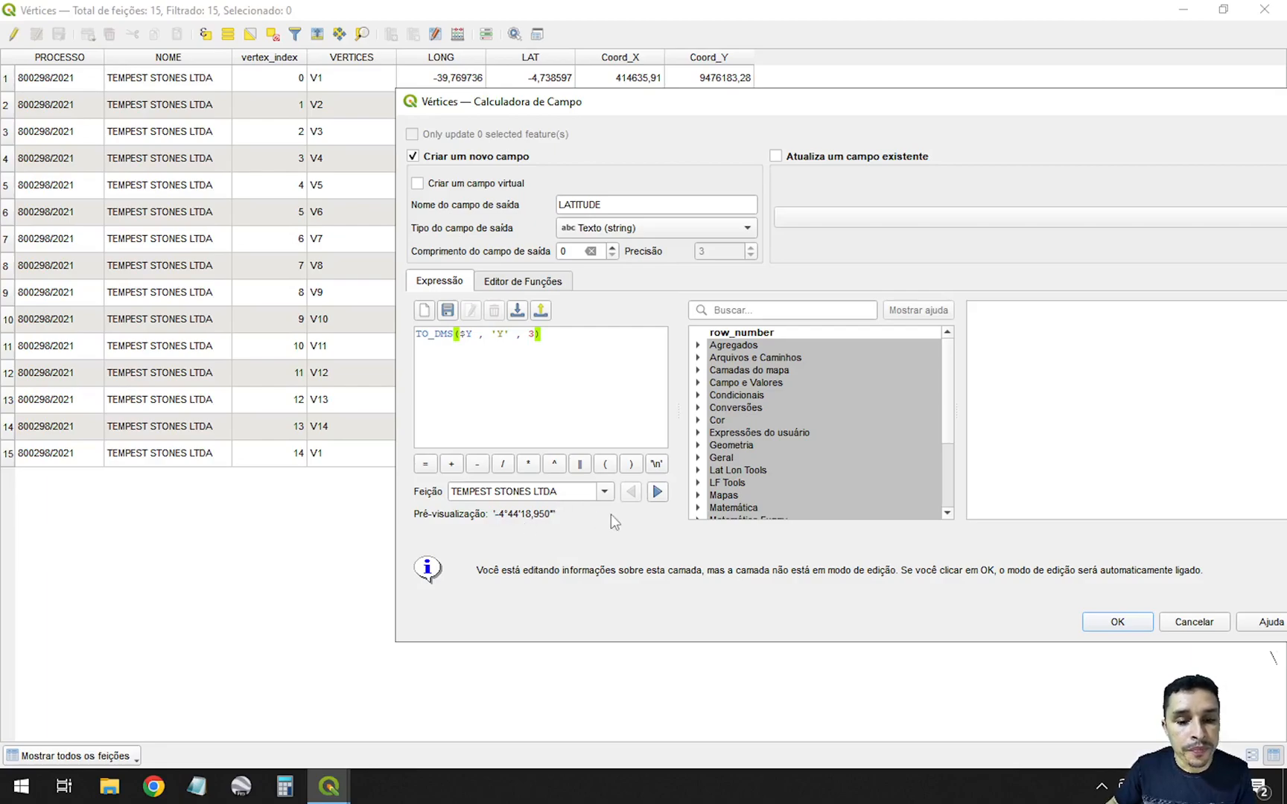
click(536, 335)
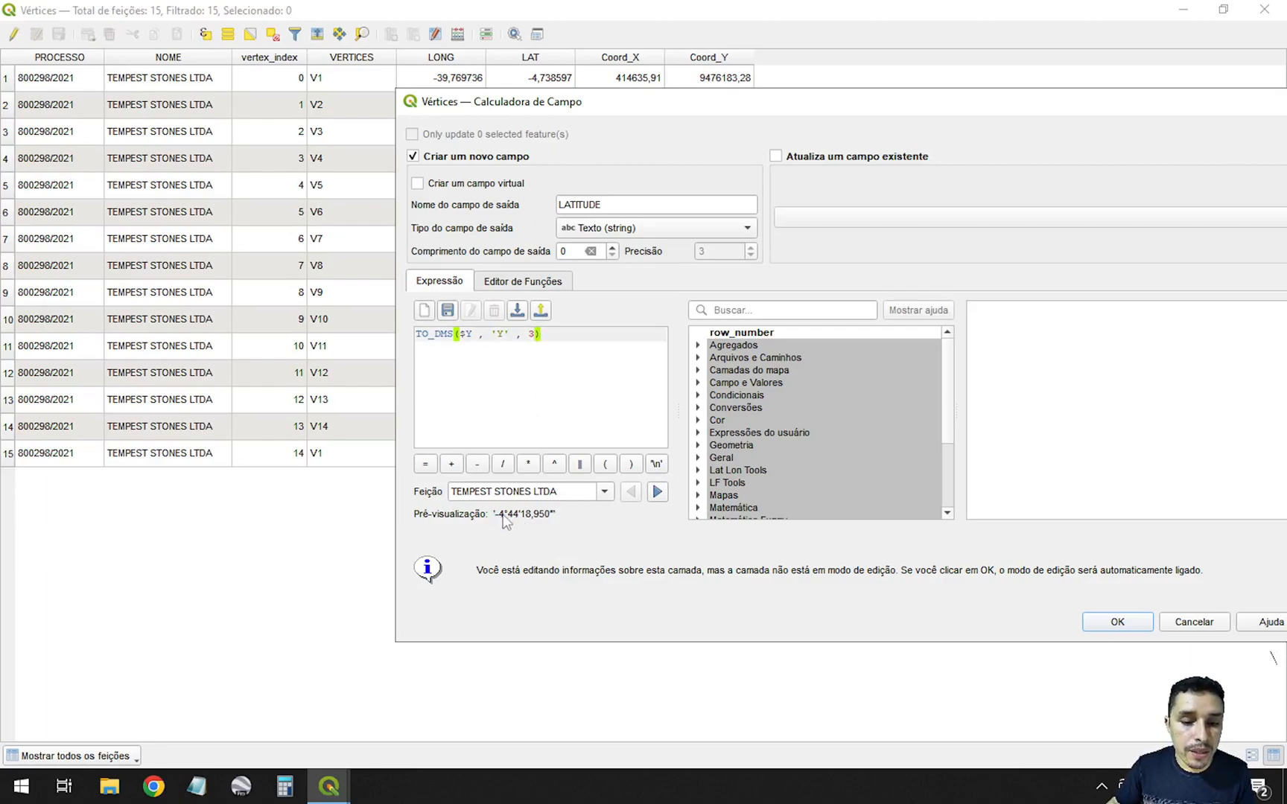
drag(500, 514, 494, 514)
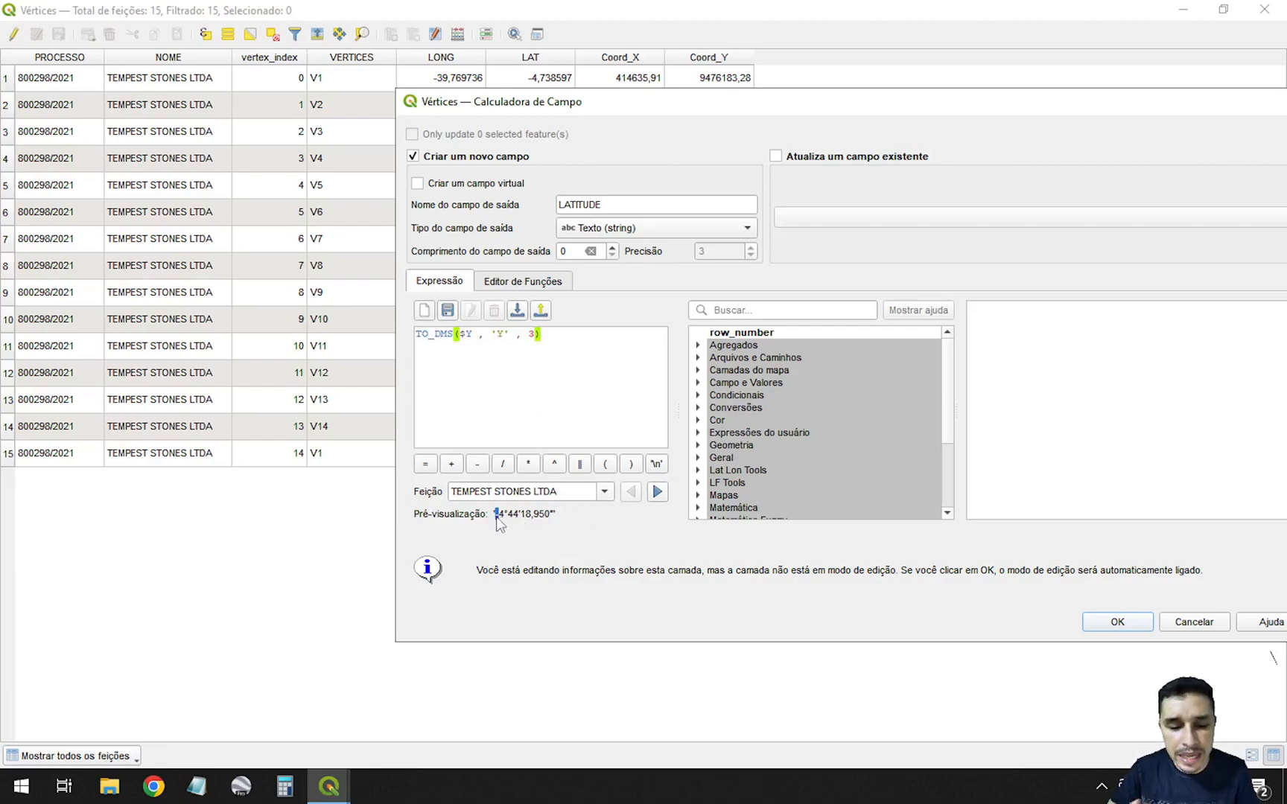
click(499, 520)
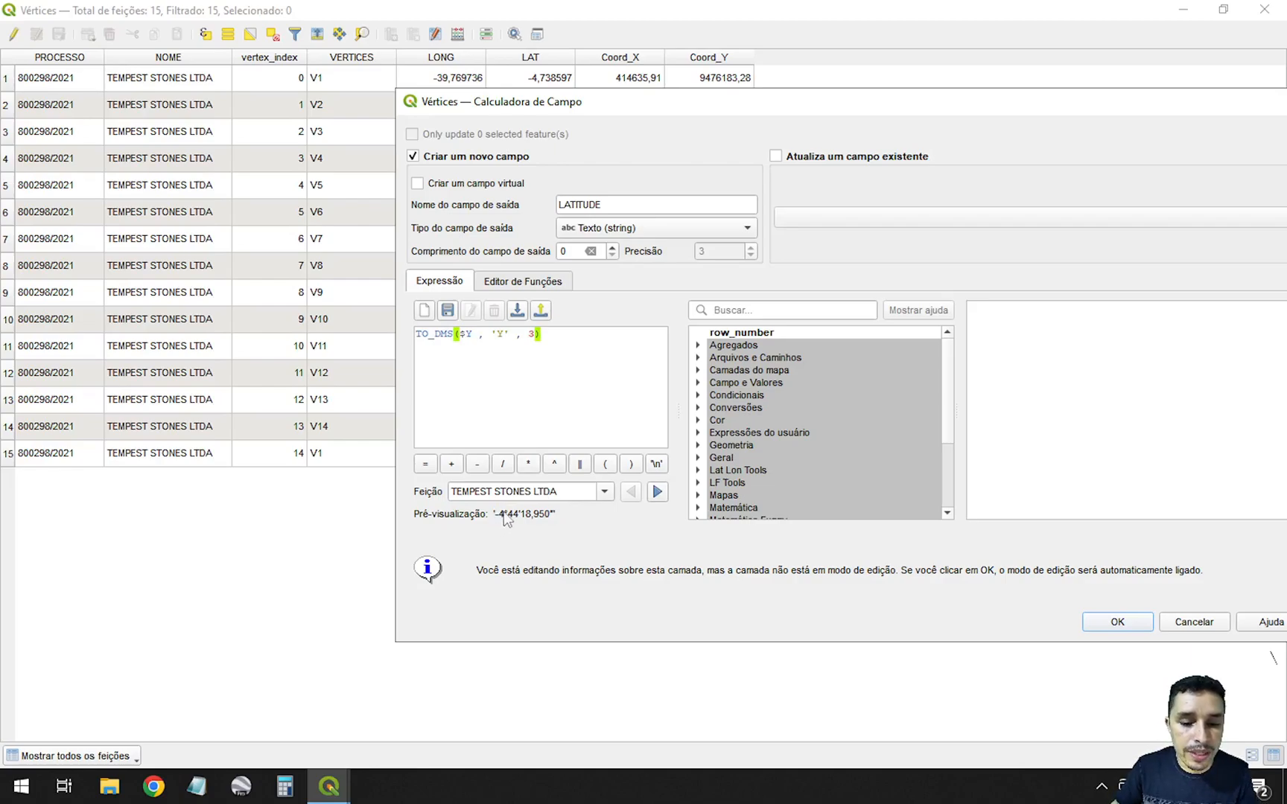
drag(500, 513, 495, 514)
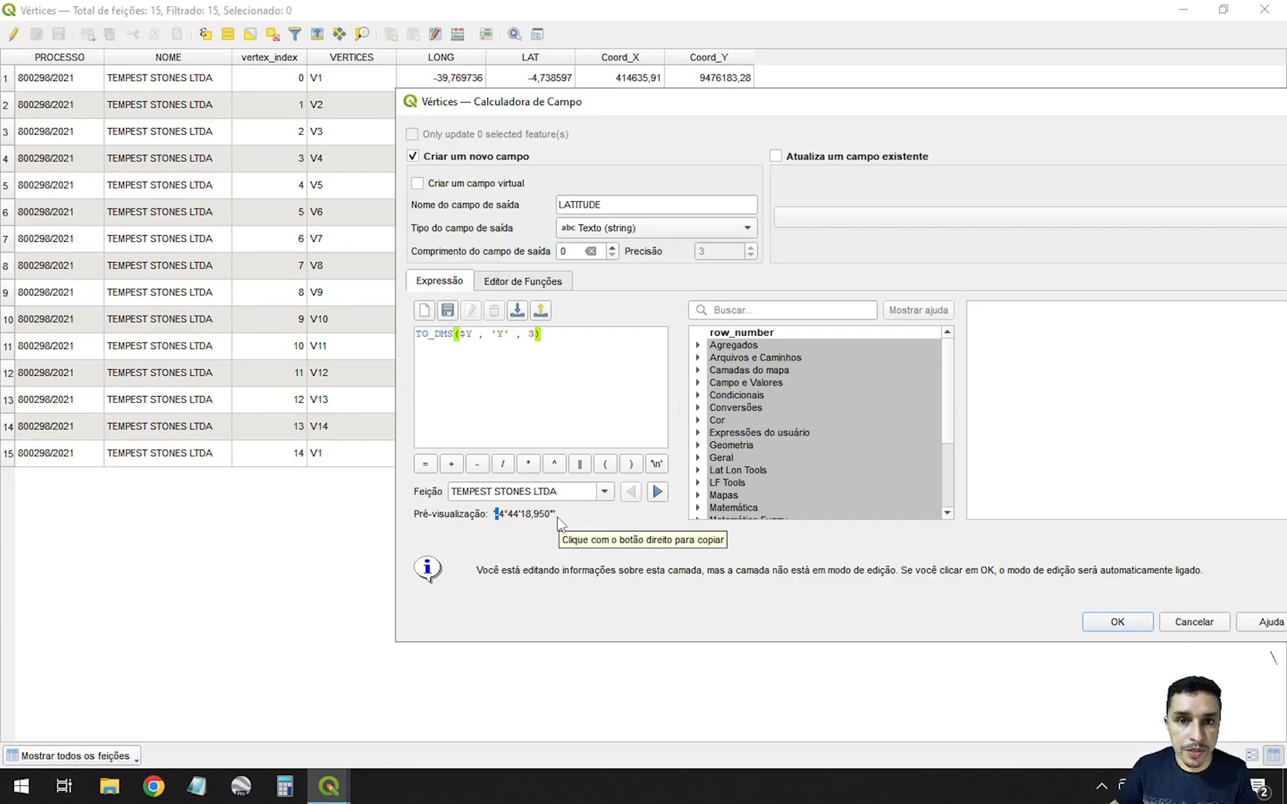
Step: Add 'ALIGNED' as the formatting argument of the TO_DMS expression after the precision
click(557, 393)
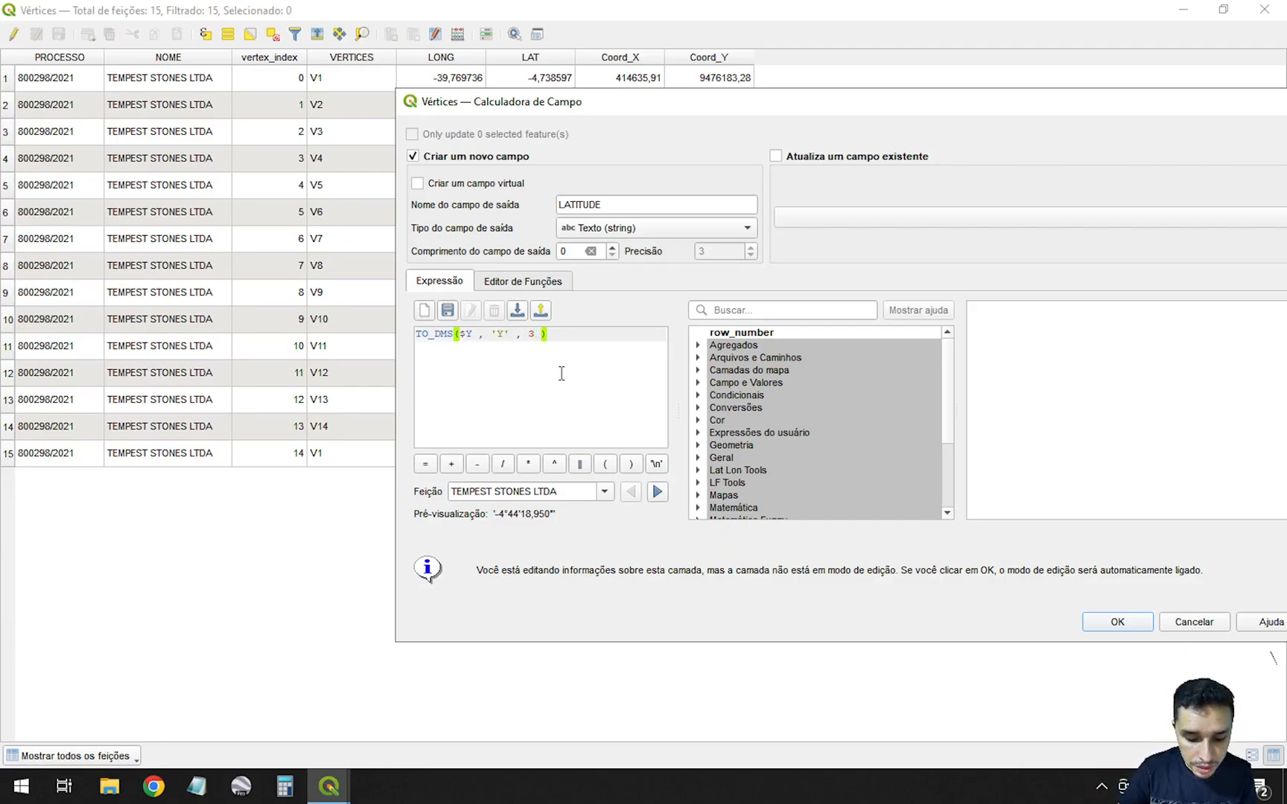
text(, ')
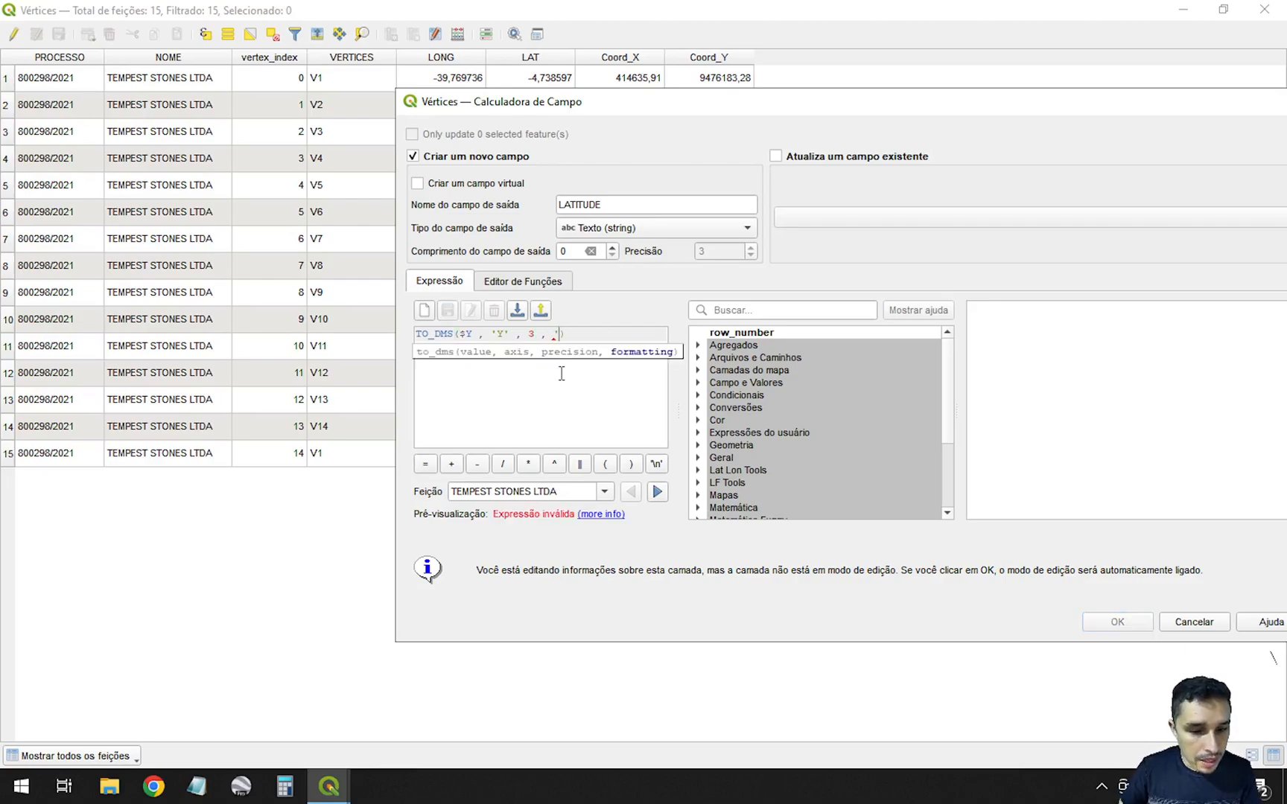
text(')
key(Left)
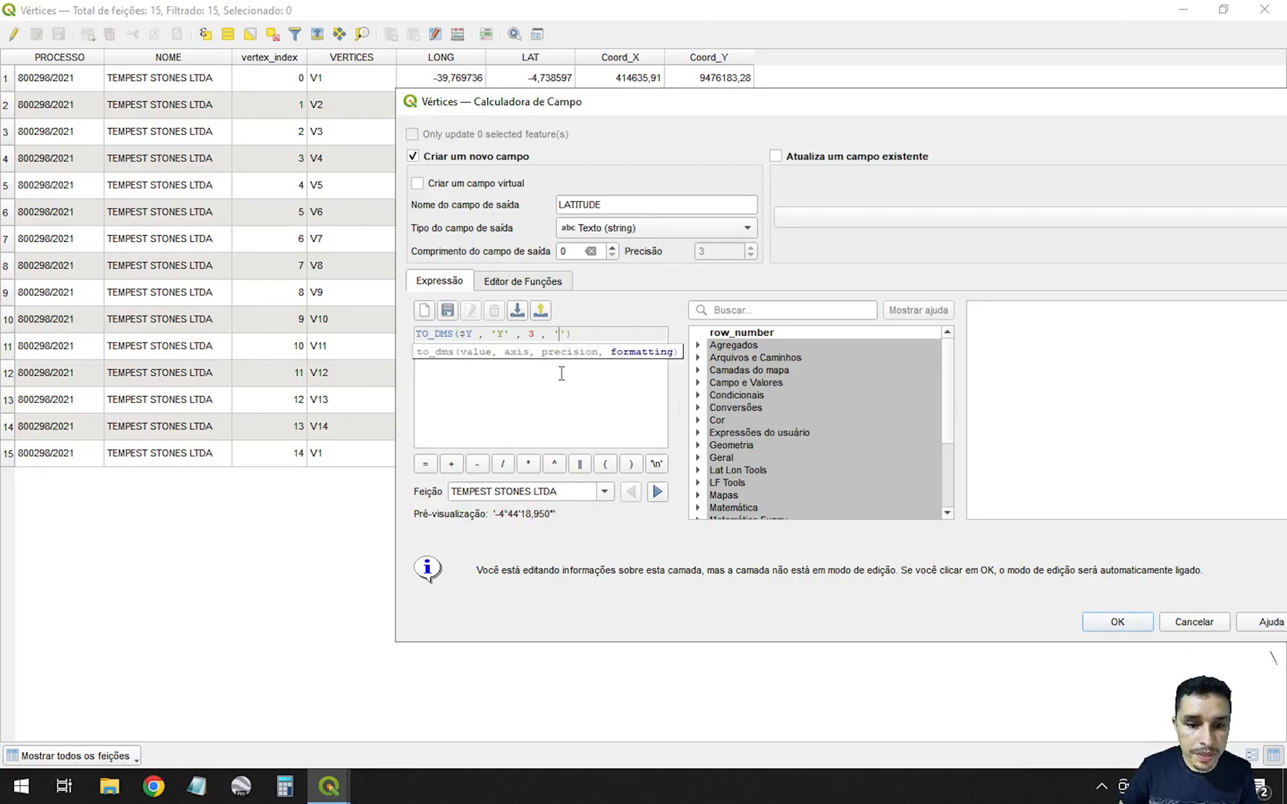
text(ALIGNED)
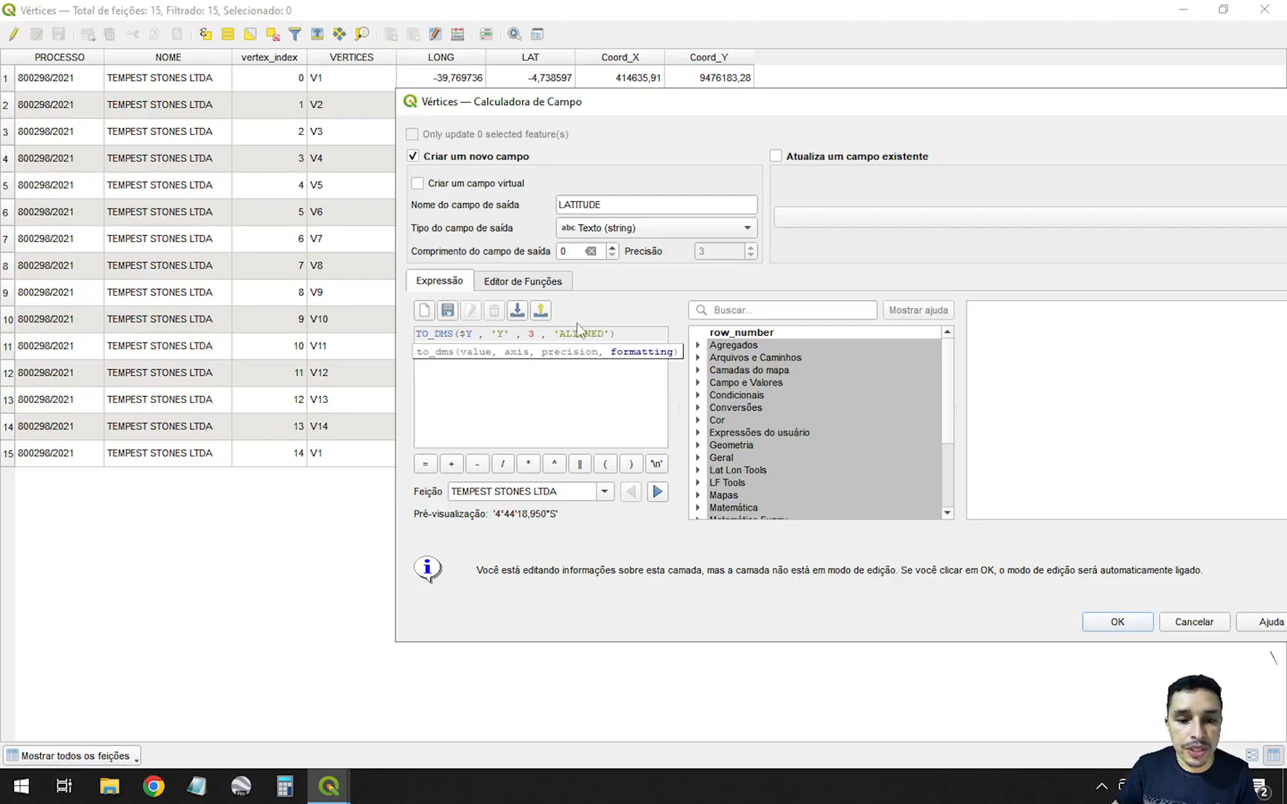
click(625, 370)
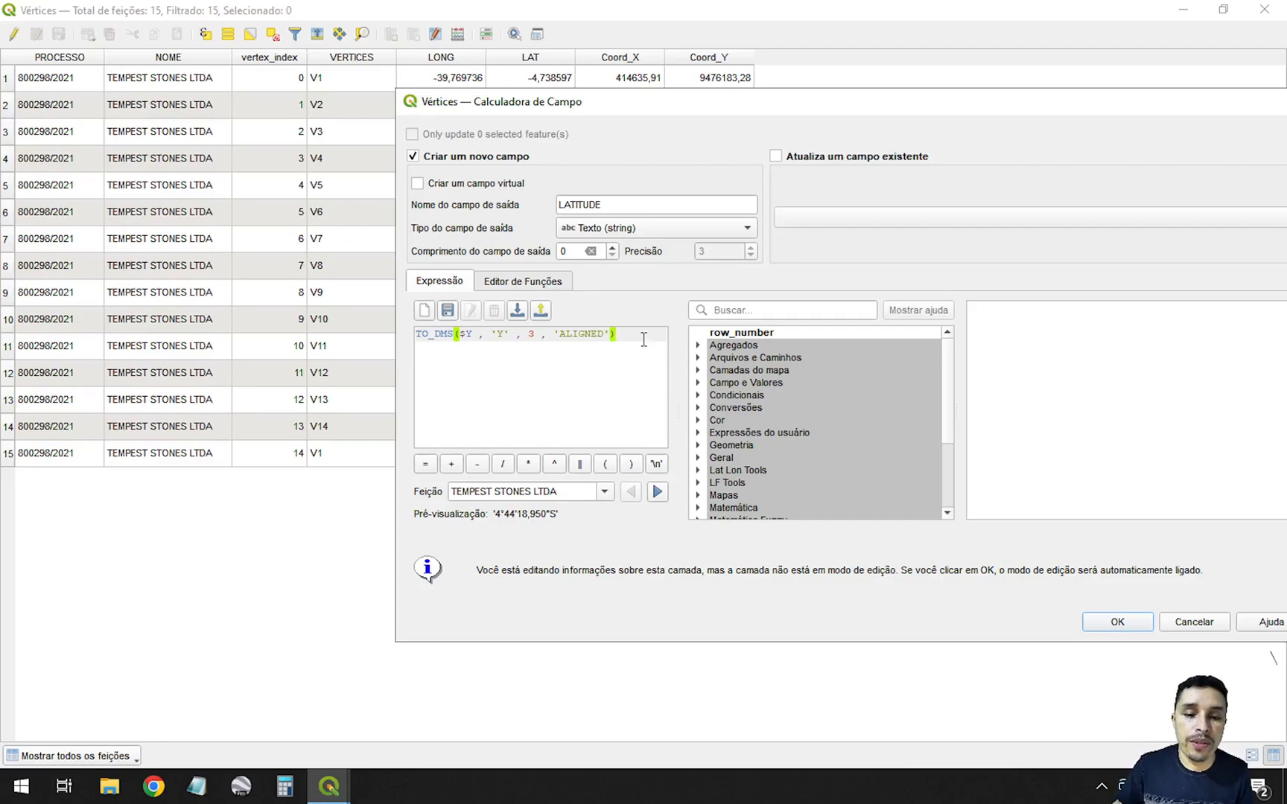
Step: Copy the complete TO_DMS expression for reuse and create the LATITUDE field with it
drag(642, 335, 333, 335)
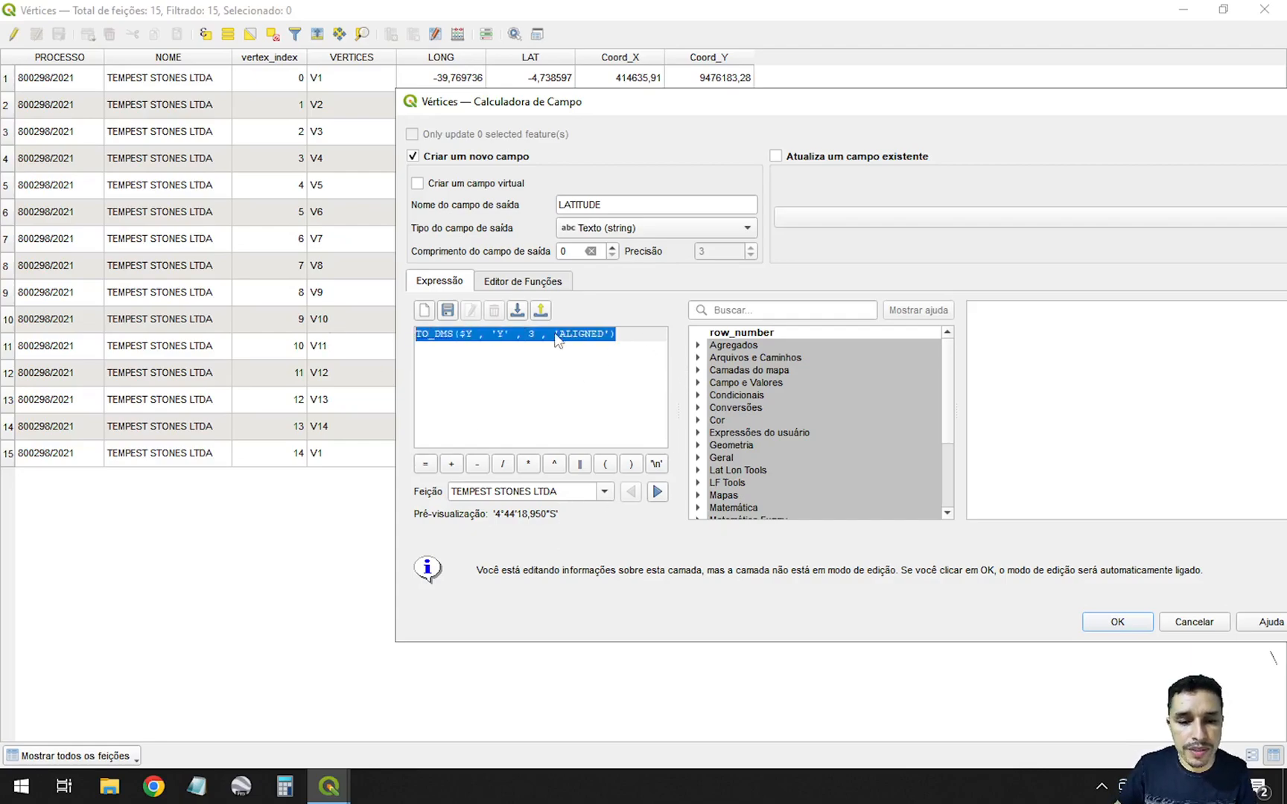
drag(615, 344, 419, 333)
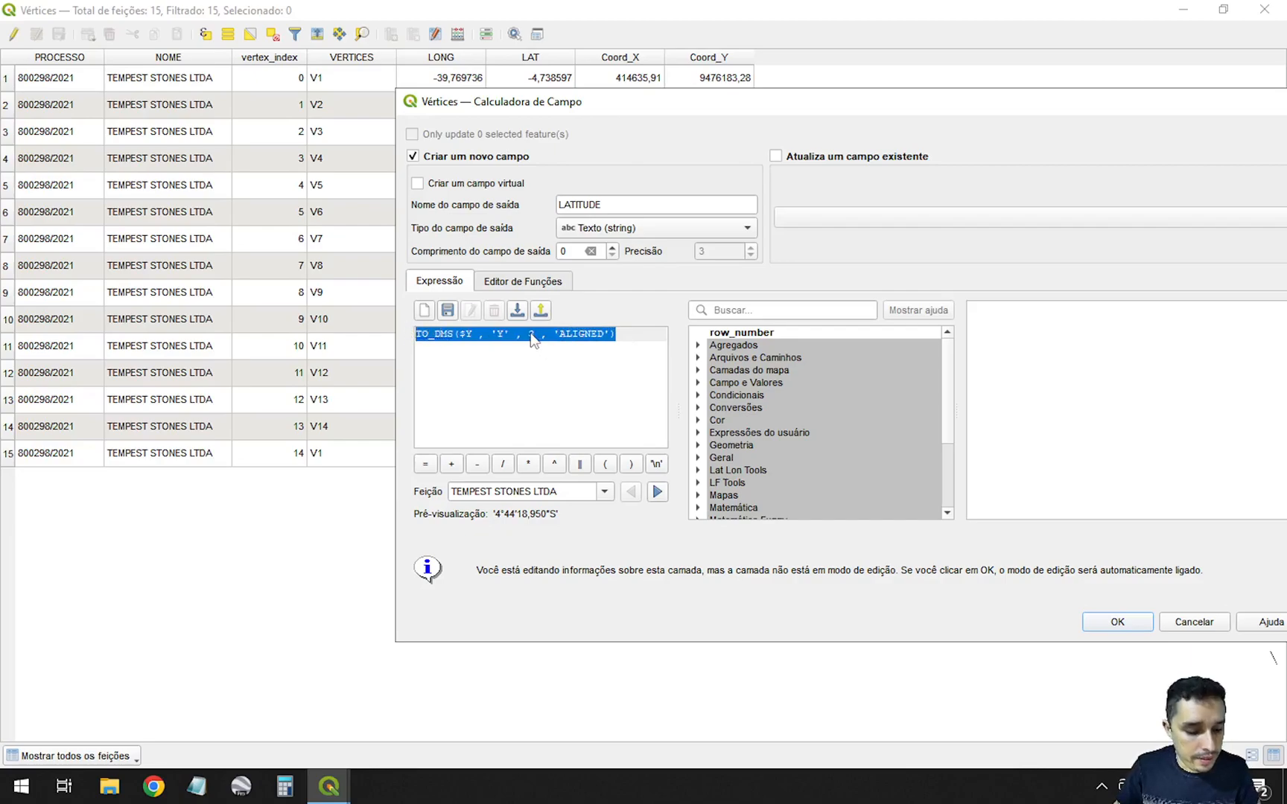
click(637, 335)
drag(638, 335, 416, 333)
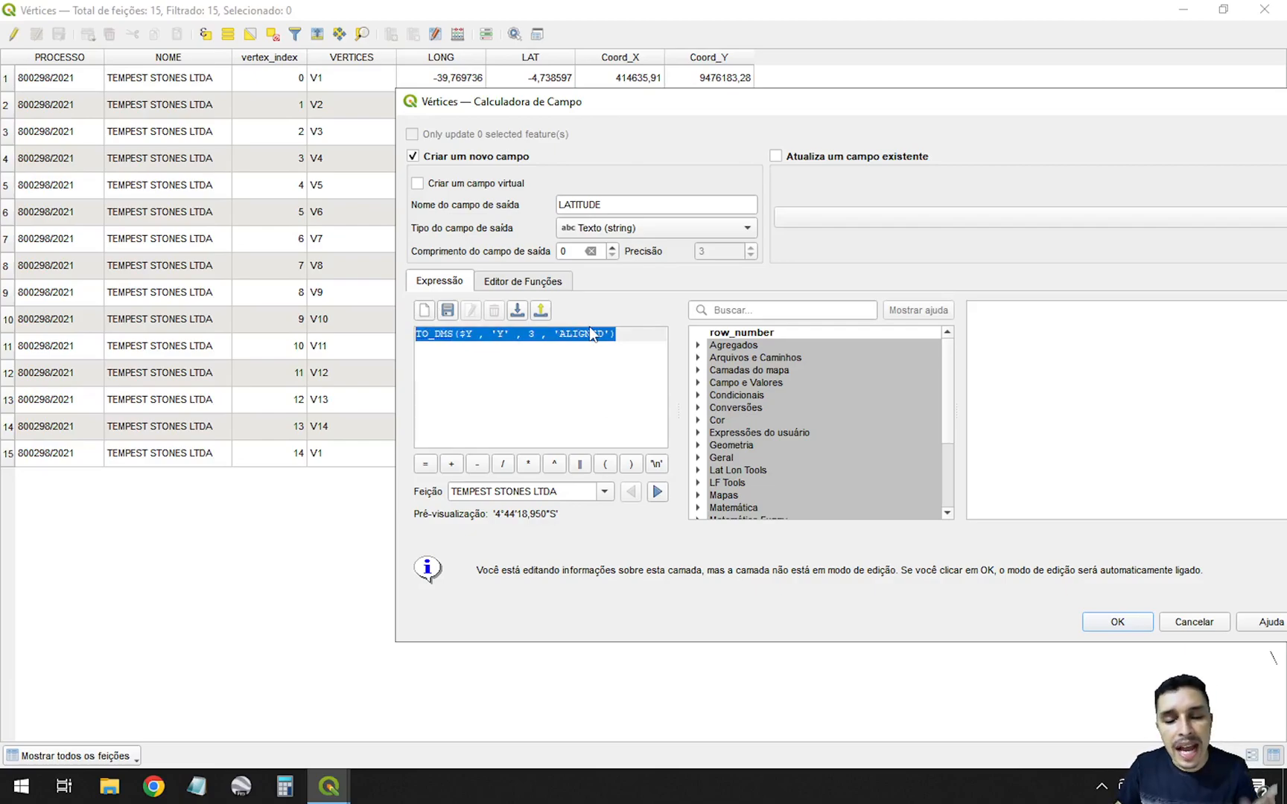
double_click(628, 206)
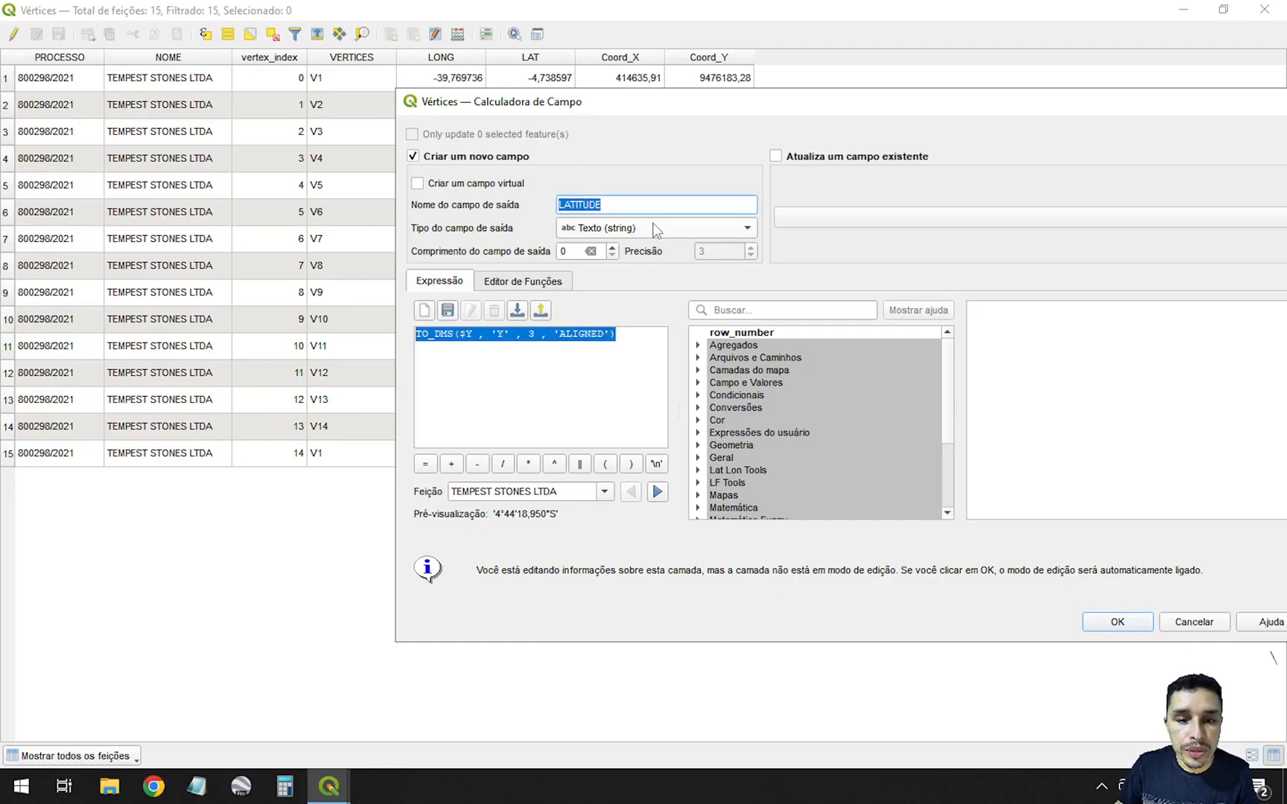
double_click(572, 251)
click(629, 333)
drag(629, 334, 397, 336)
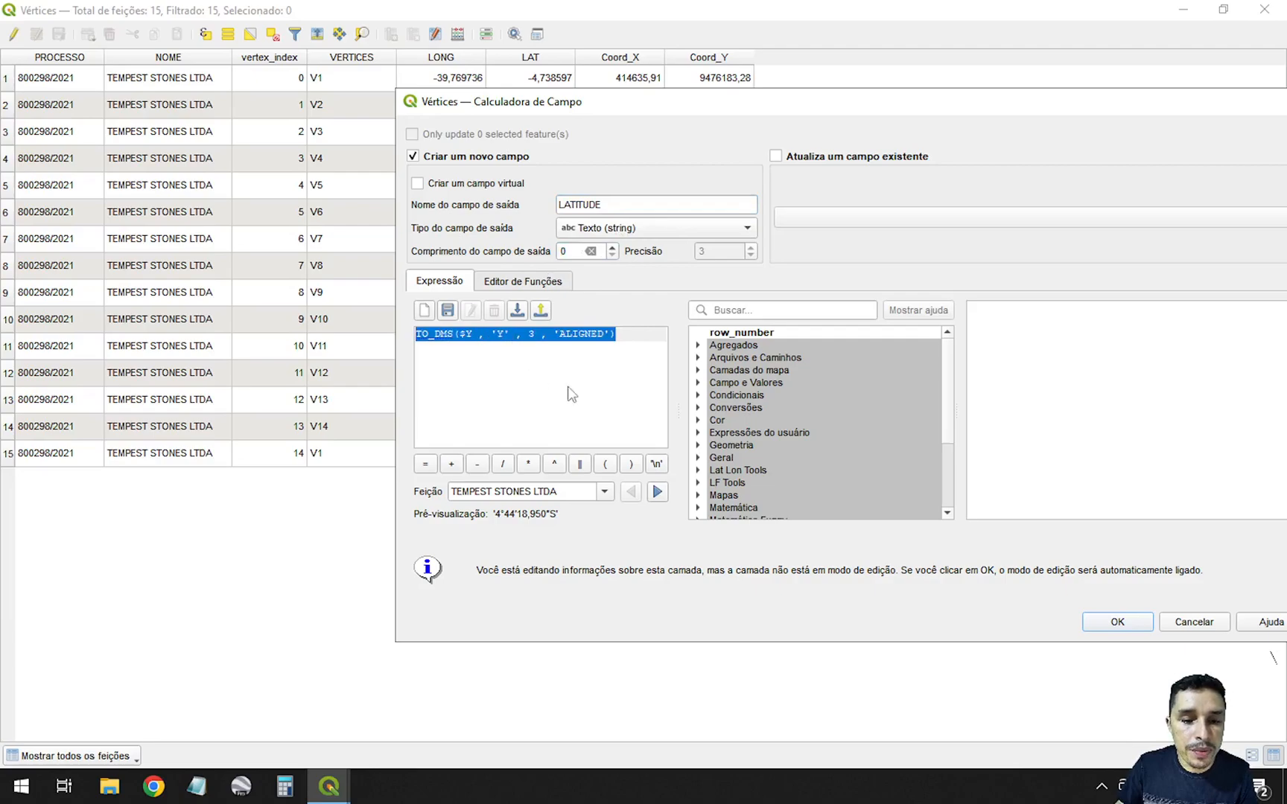
click(1116, 619)
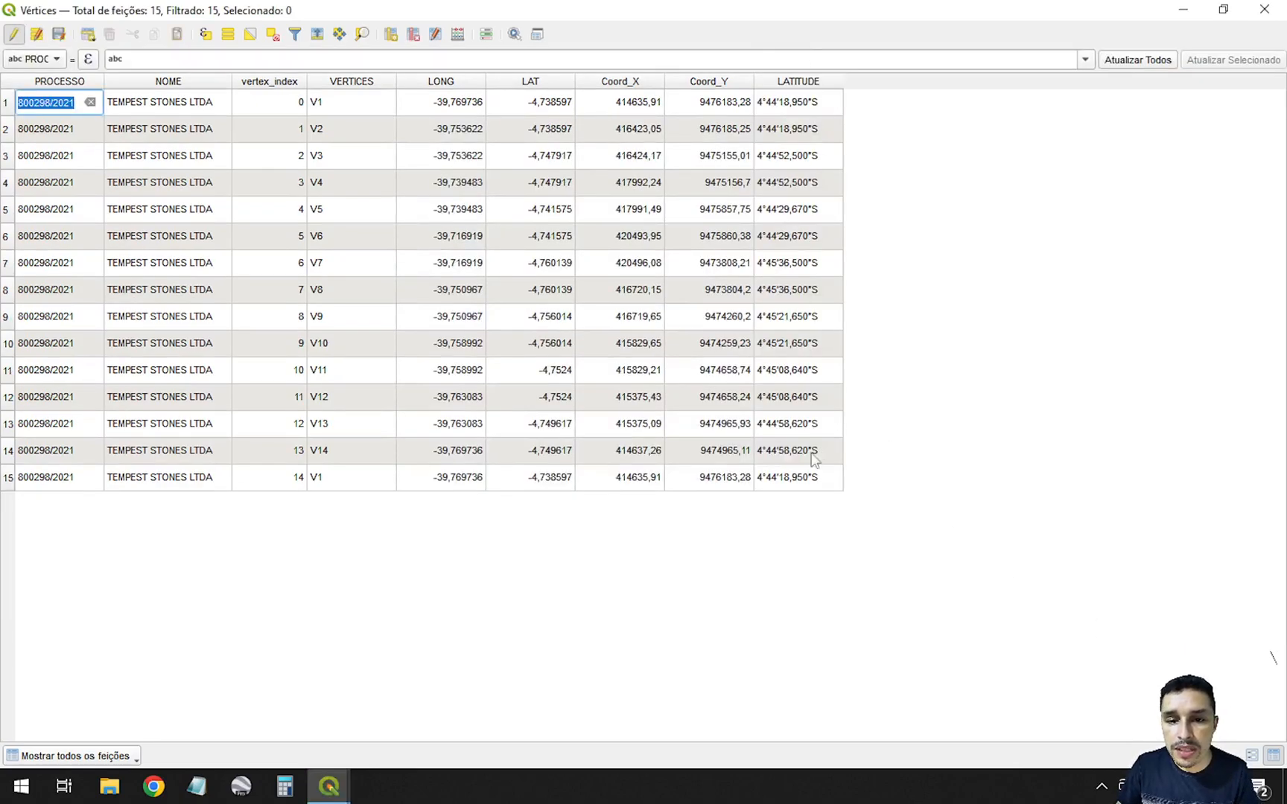
Step: Start another calculated field in the Vértices table named LONGITUDE, with type Texto (string) and length 0
click(457, 34)
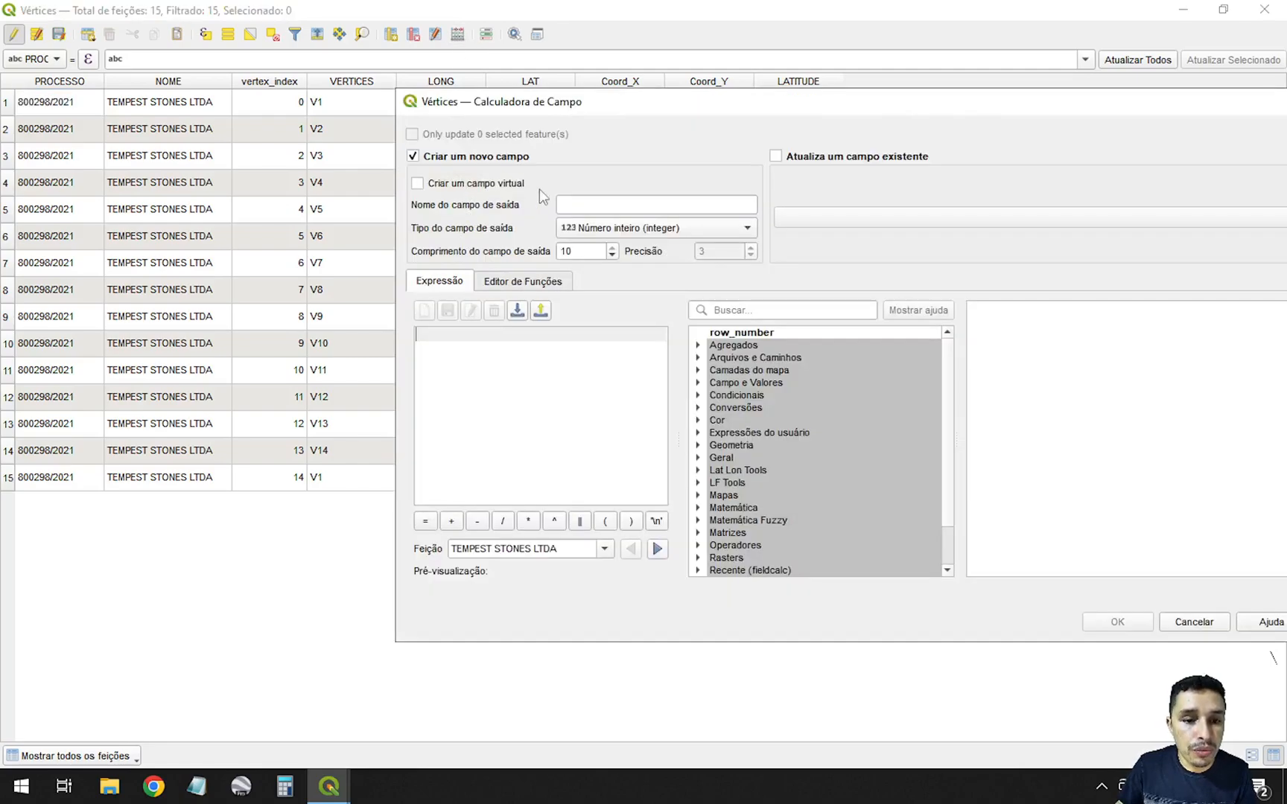
click(610, 201)
text(LONGITUDE)
click(667, 233)
click(645, 267)
drag(579, 252, 503, 252)
text(0)
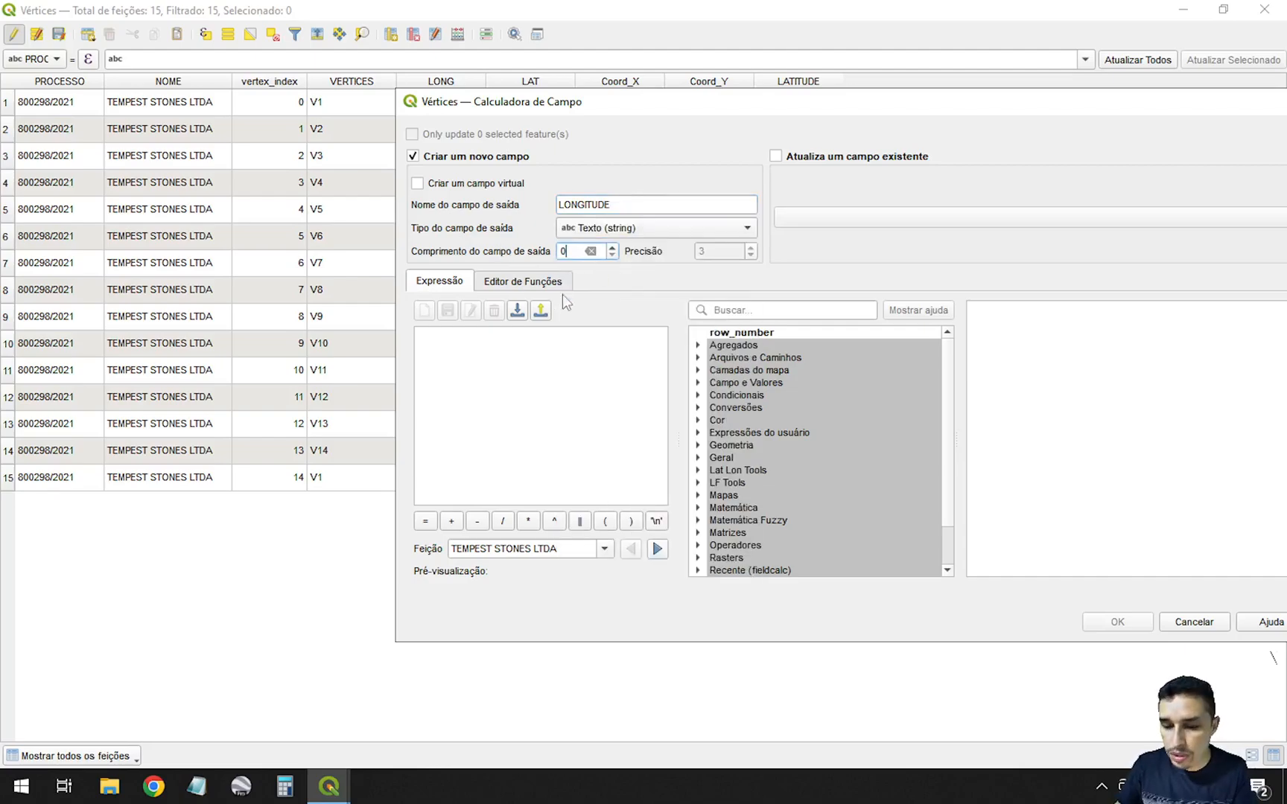
Step: Enter the expression TO_DMS($X , 'X' , 3 , 'ALIGNED') and create the LONGITUDE field with it
click(549, 376)
text(TO_DMS($y , 'Y' , 3 , 'ALIGNED'))
double_click(468, 334)
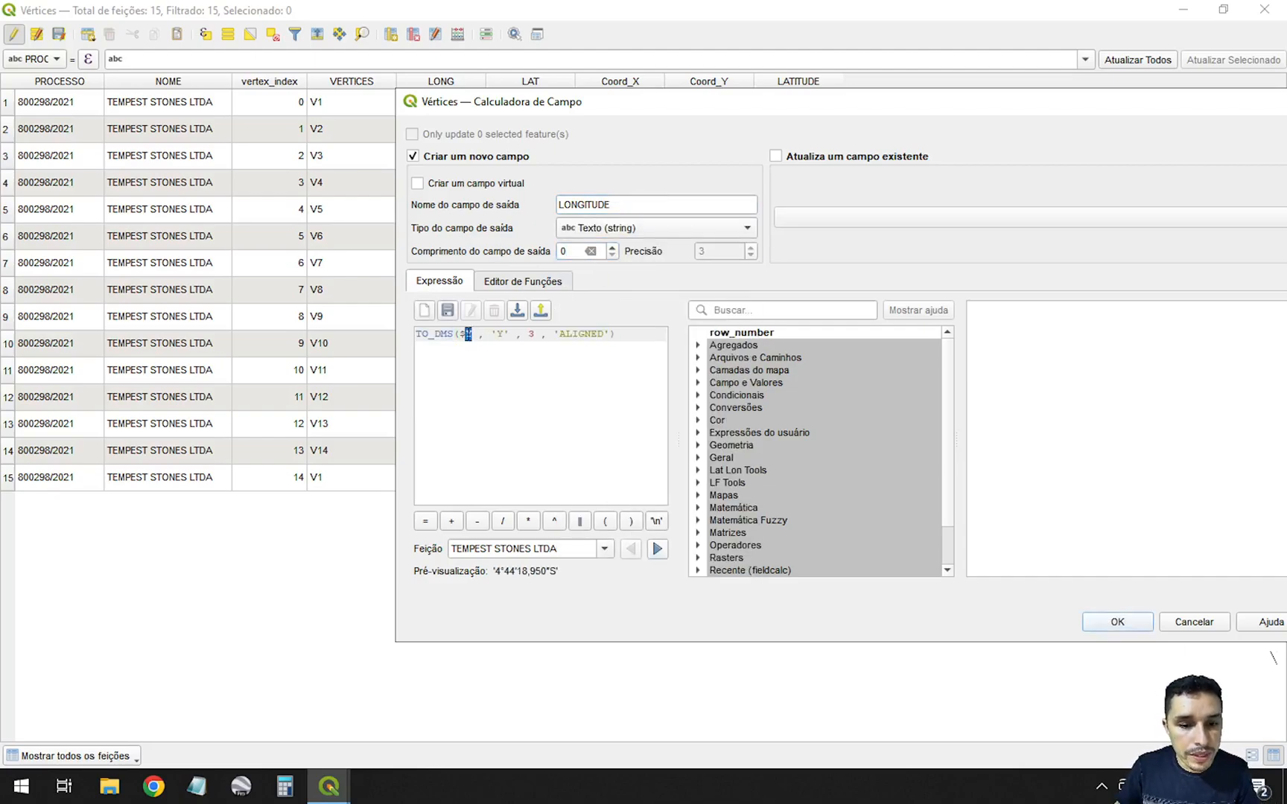
text(X)
double_click(500, 333)
text(X)
click(1116, 623)
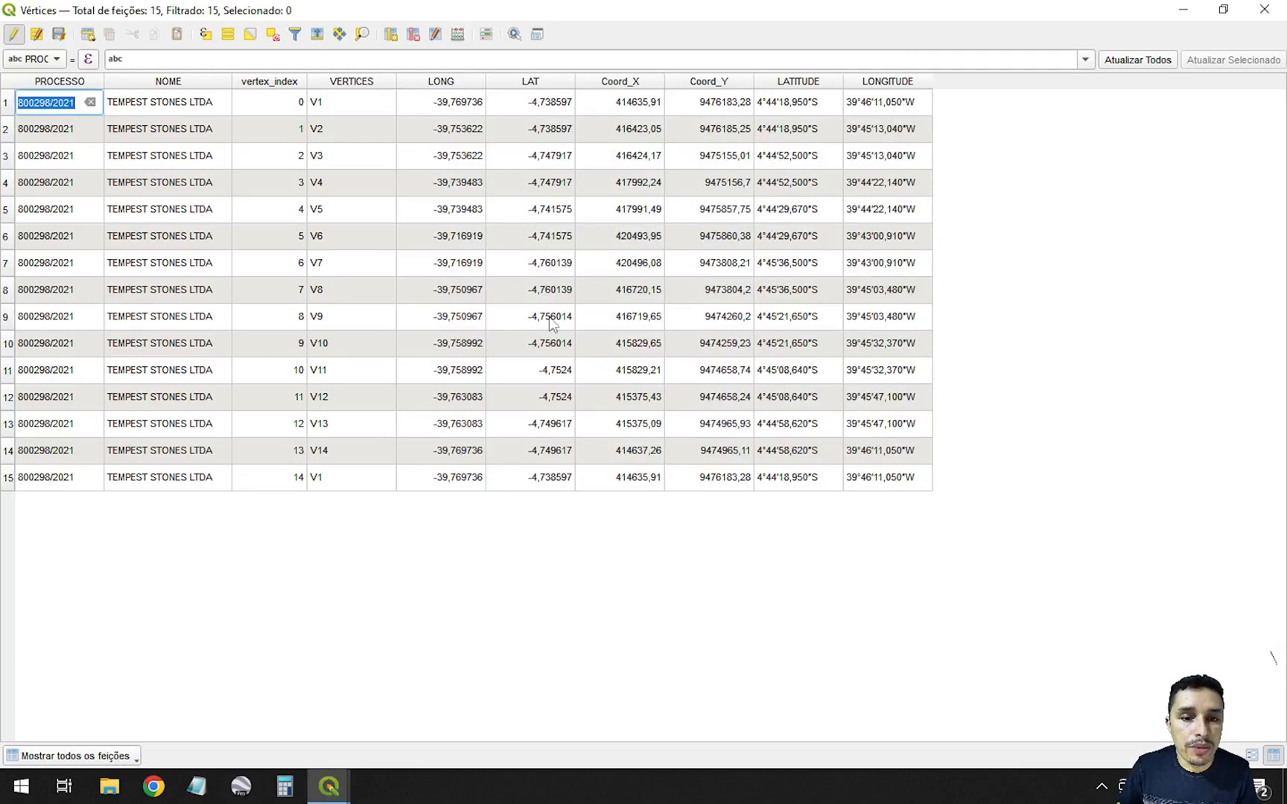
Step: Delete the decimal-degree fields LAT and LONG from the Vértices attribute table
click(414, 35)
click(492, 377)
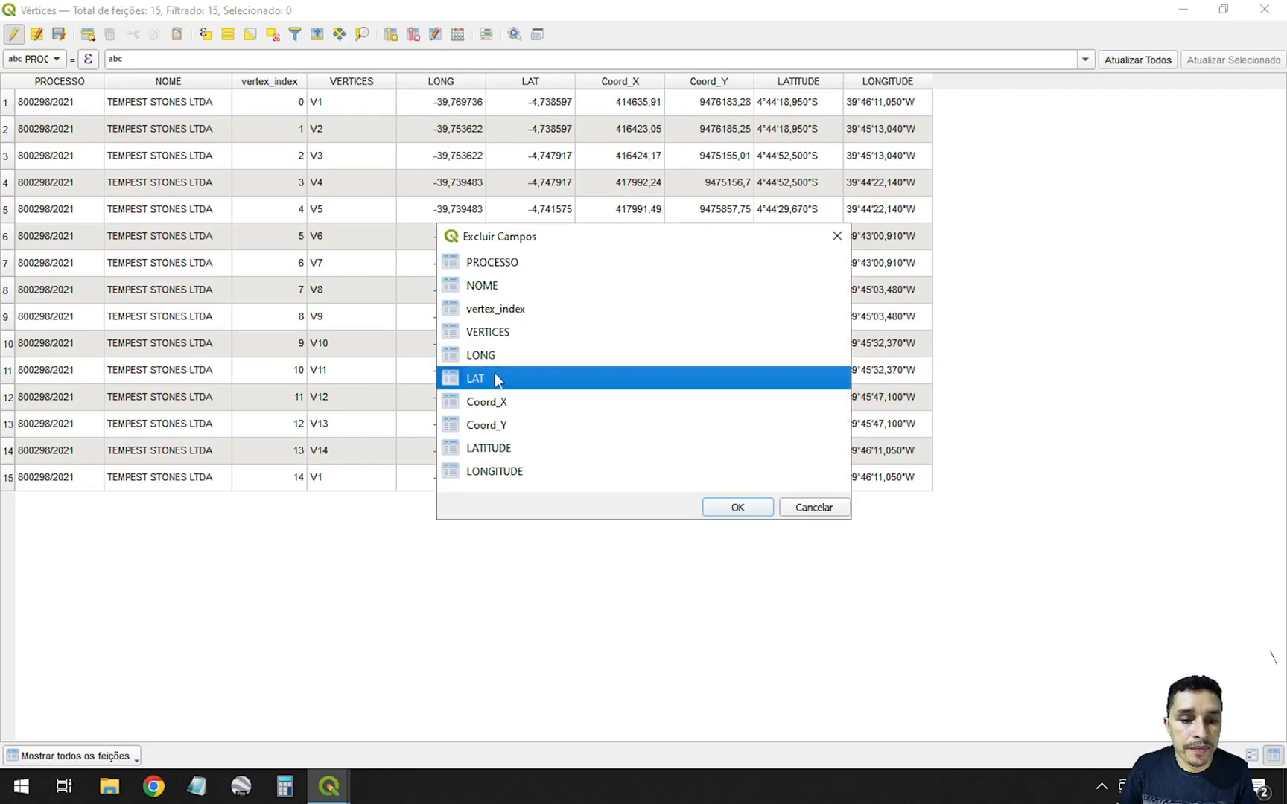
click(492, 357)
click(738, 508)
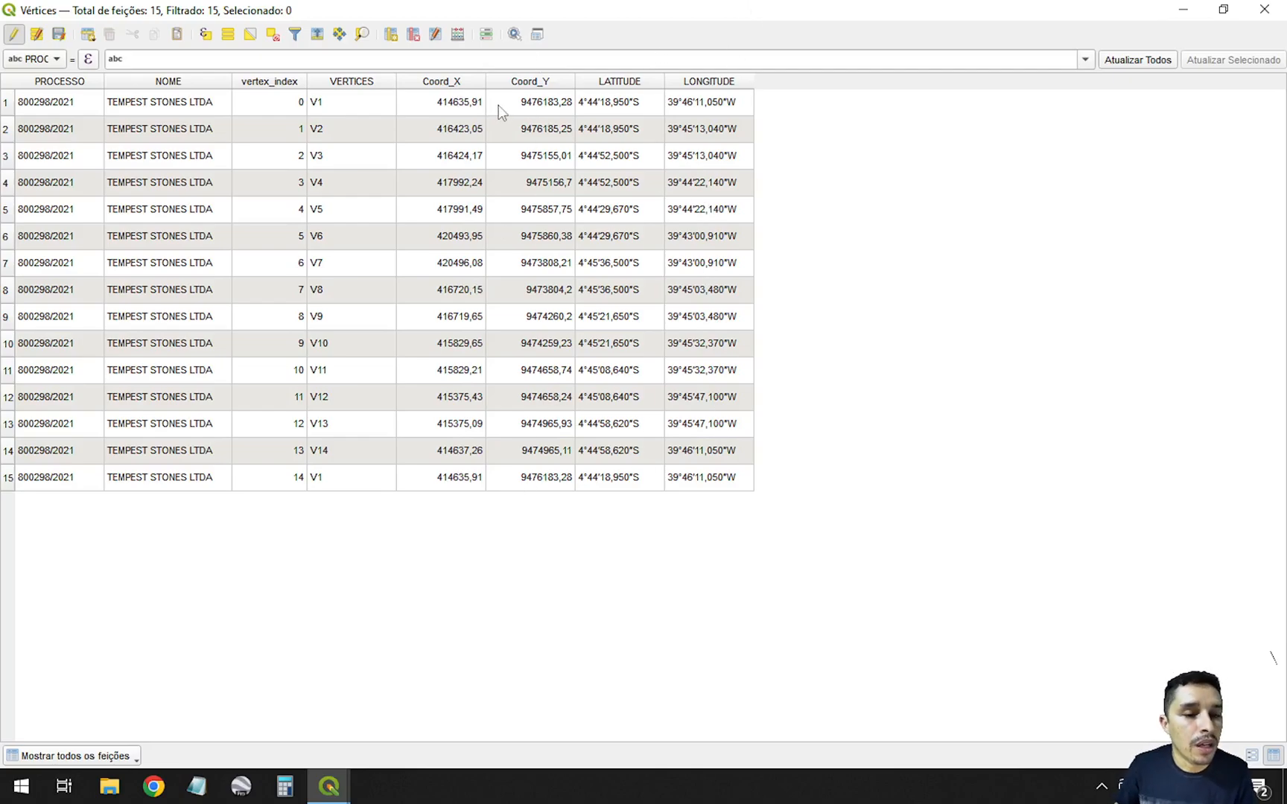
Step: Save the Vértices layer edits, end the editing session and close the attribute table
click(58, 34)
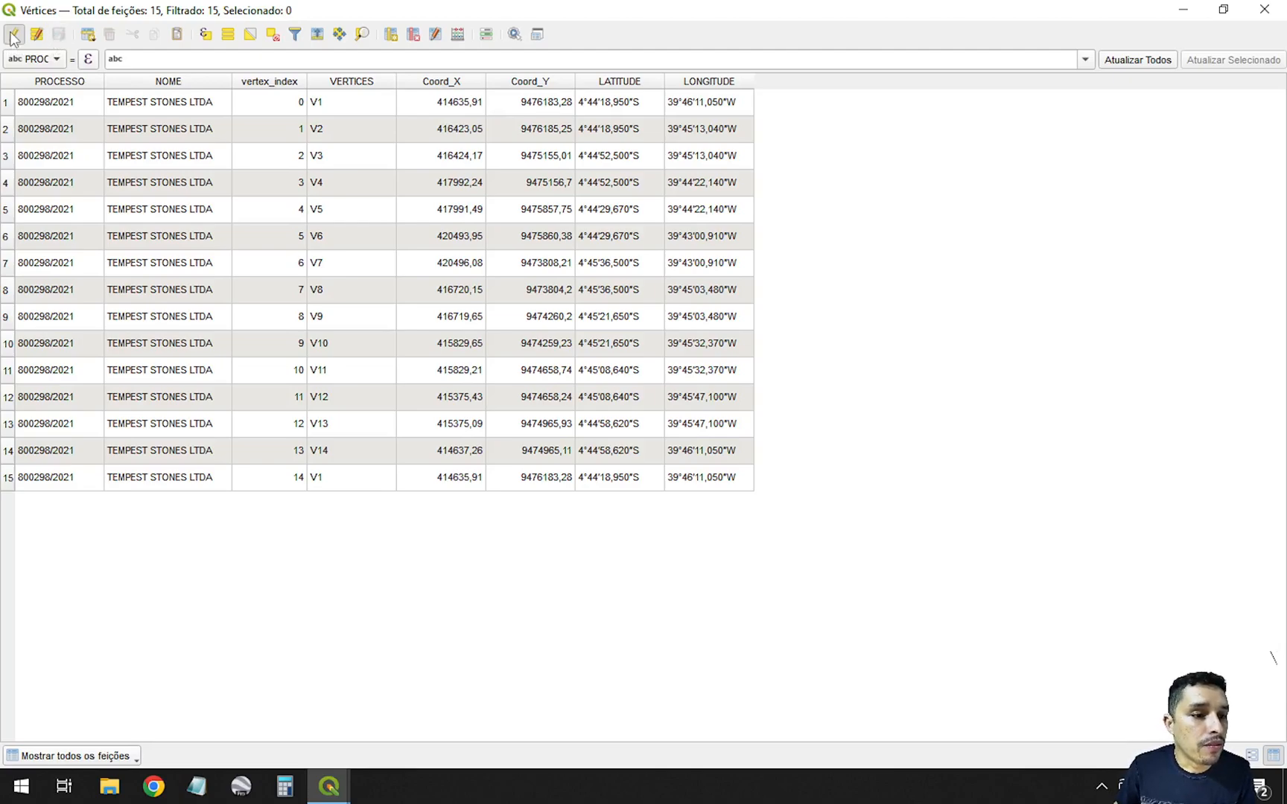
click(13, 34)
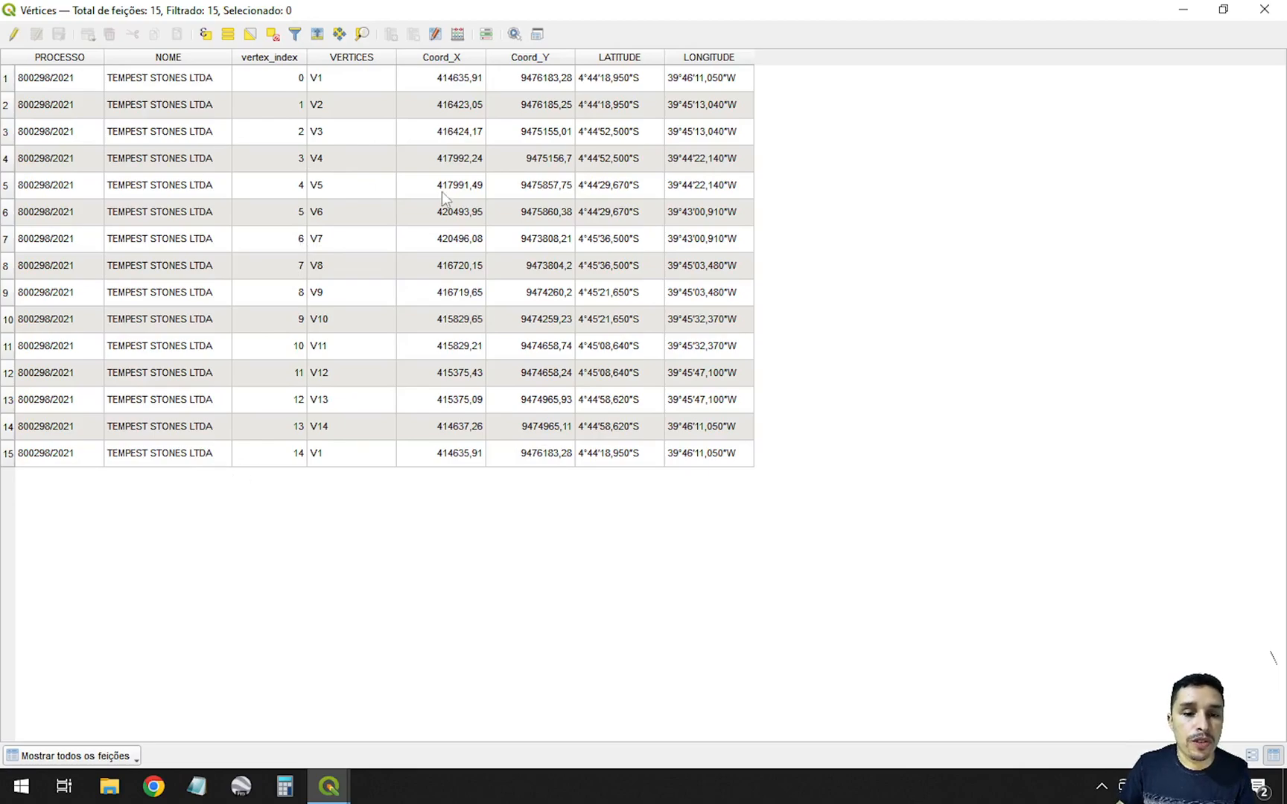
click(1266, 11)
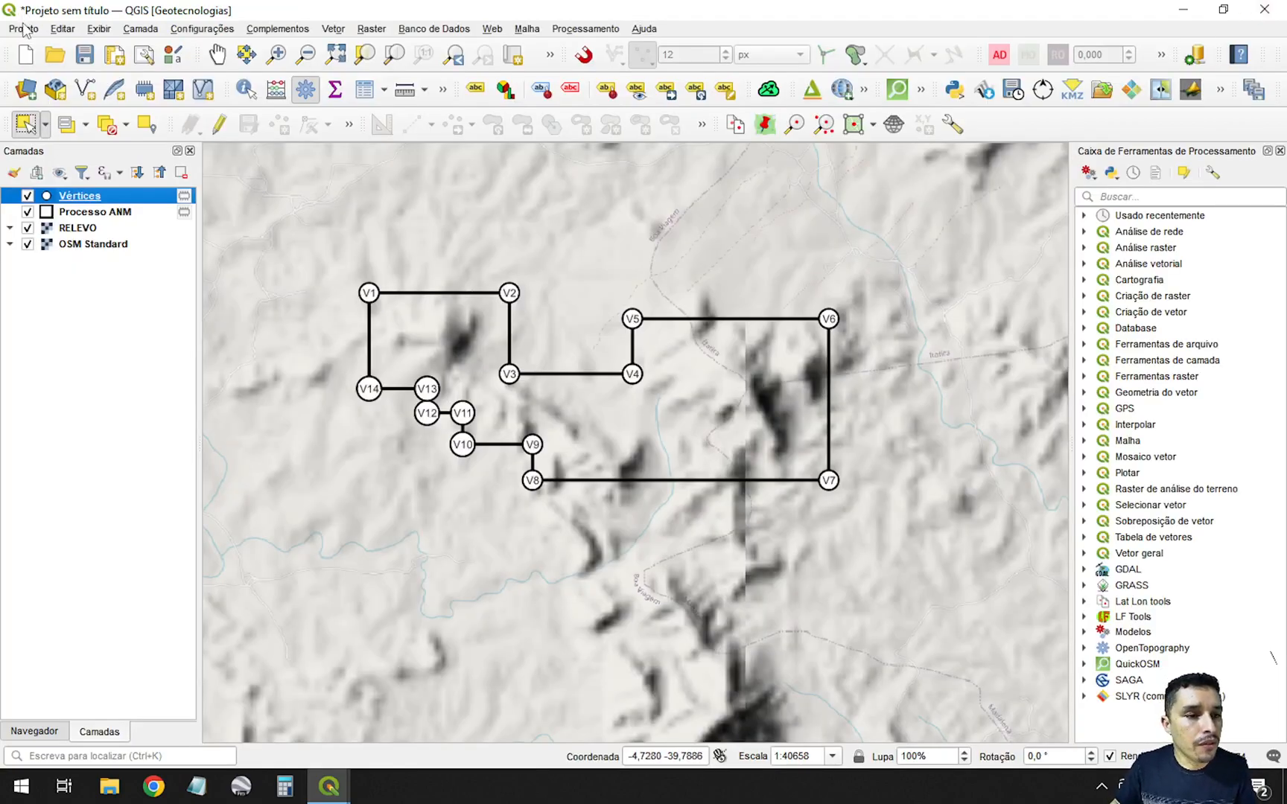
Step: Create a new print layout for the project without entering a title
click(23, 30)
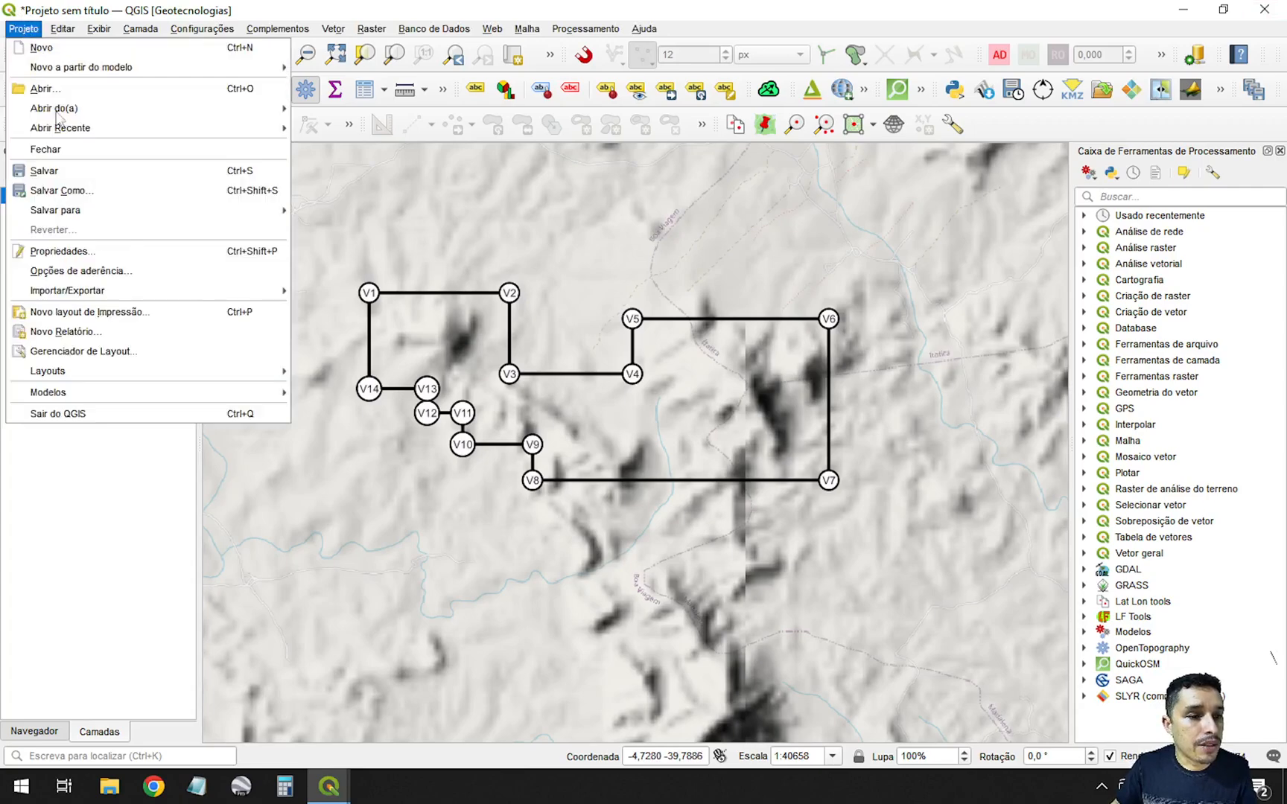
click(96, 319)
click(592, 432)
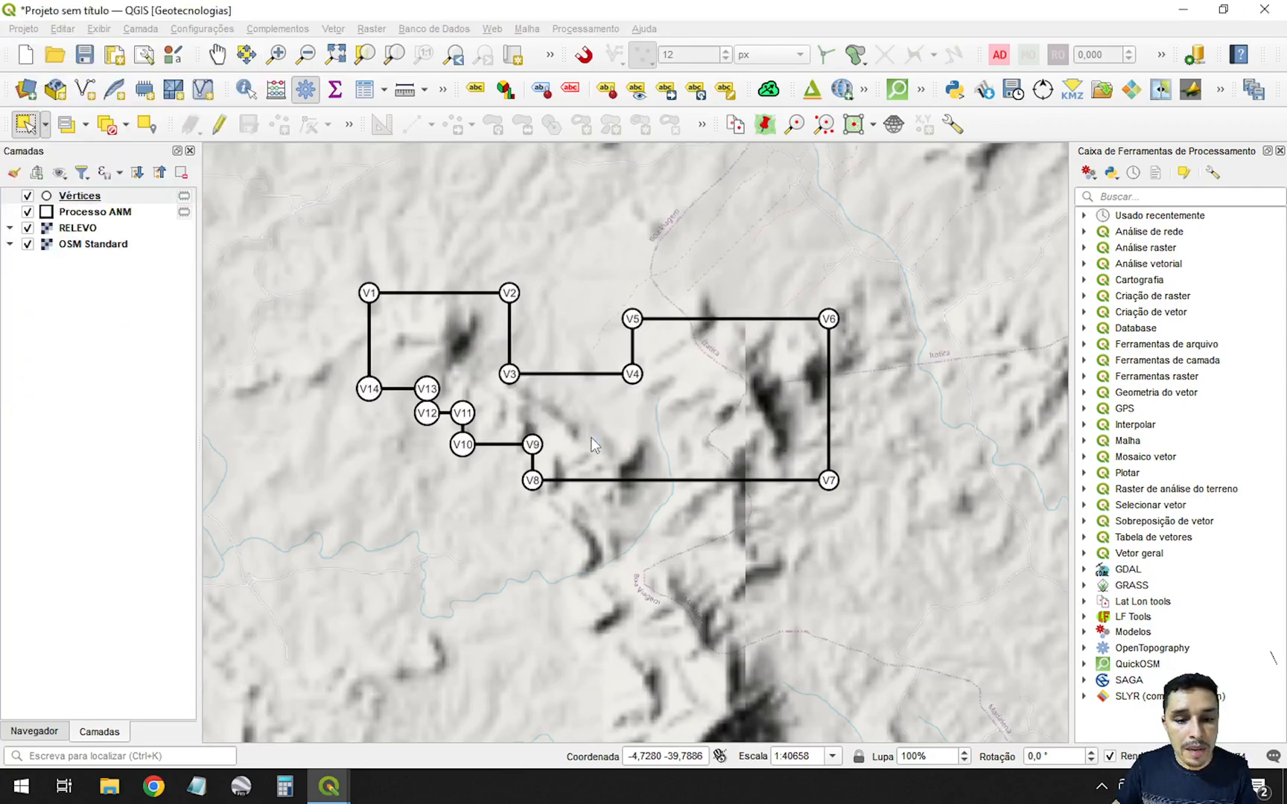
Step: Set the layout page to size A3 with Retrato (portrait) orientation
right_click(657, 347)
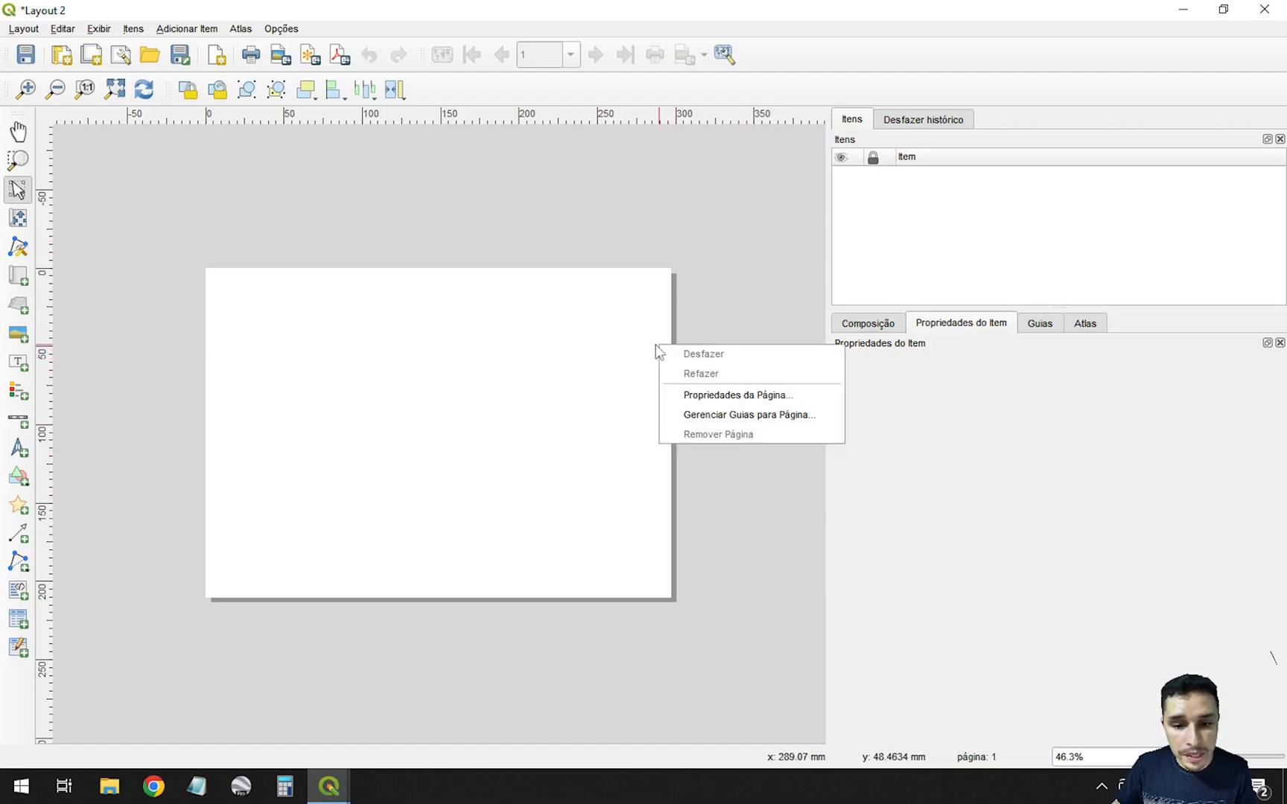
click(729, 394)
click(963, 402)
click(940, 224)
click(962, 431)
click(951, 412)
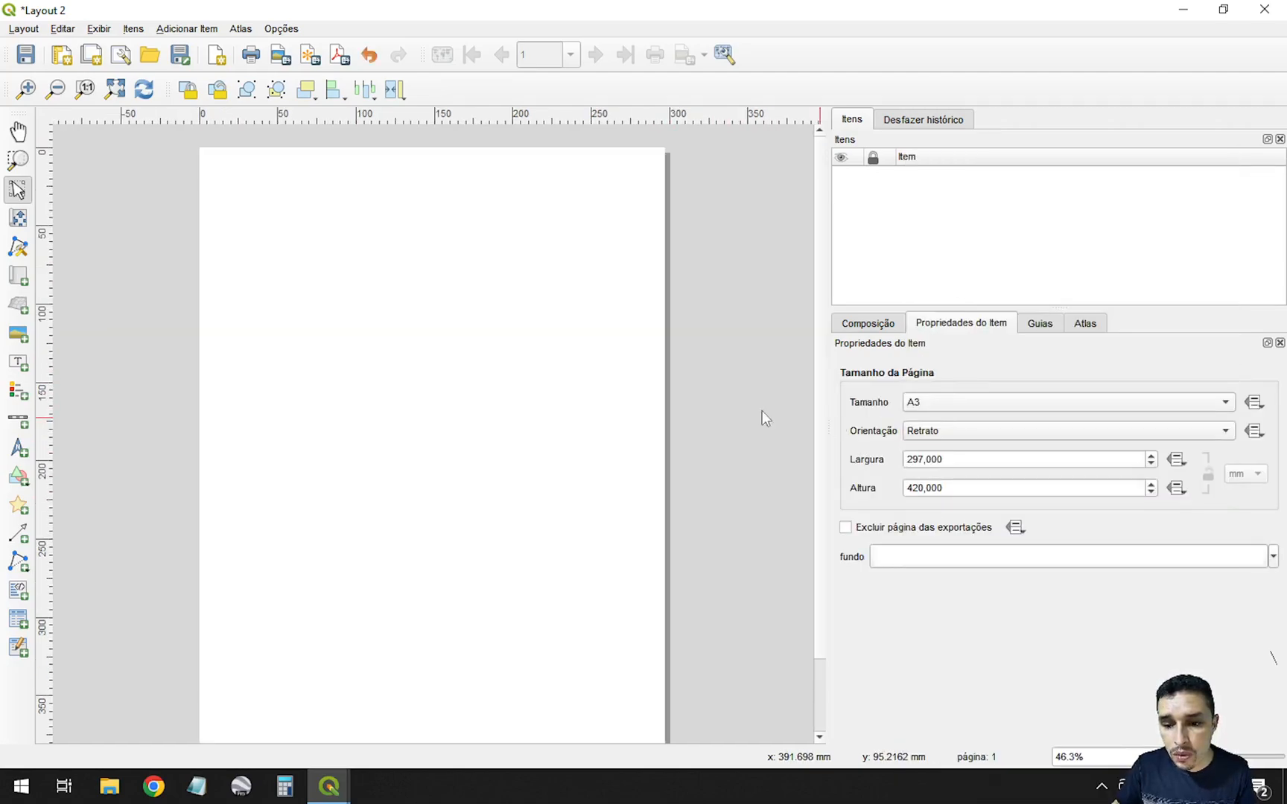
Step: Add a map to the layout across nearly the full page width, filling about the upper half of the page
click(18, 275)
drag(209, 155, 650, 518)
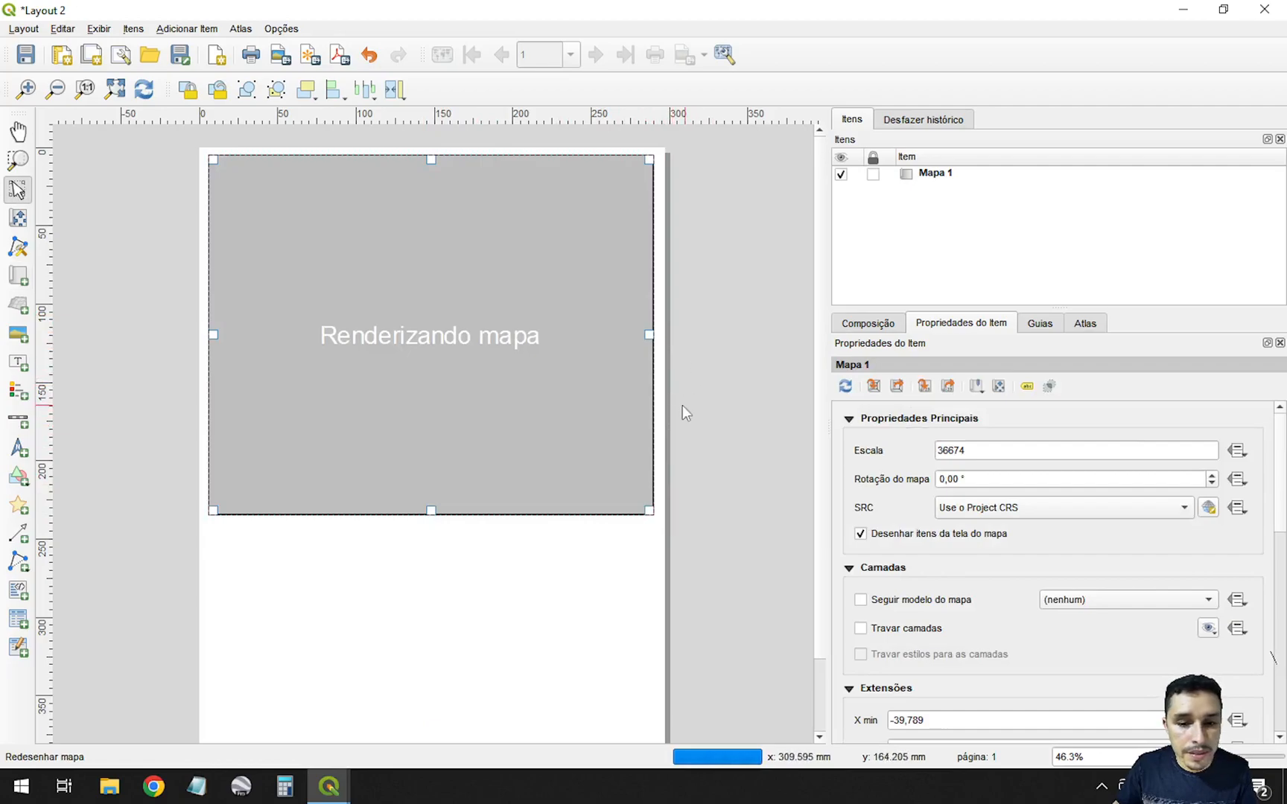
scroll(661, 328, down, 1)
scroll(459, 554, up, 1)
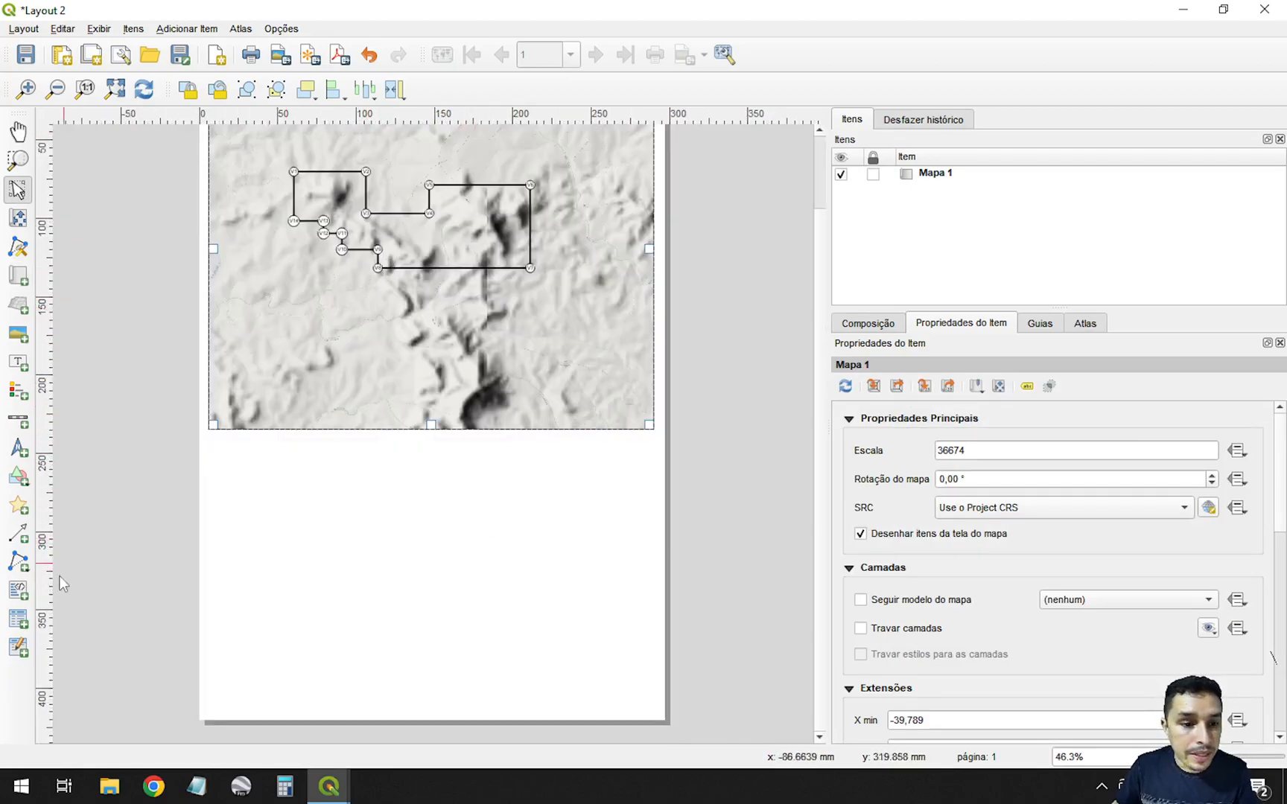
Step: Add an attribute table of the Vértices layer in the empty area just below the map
click(16, 628)
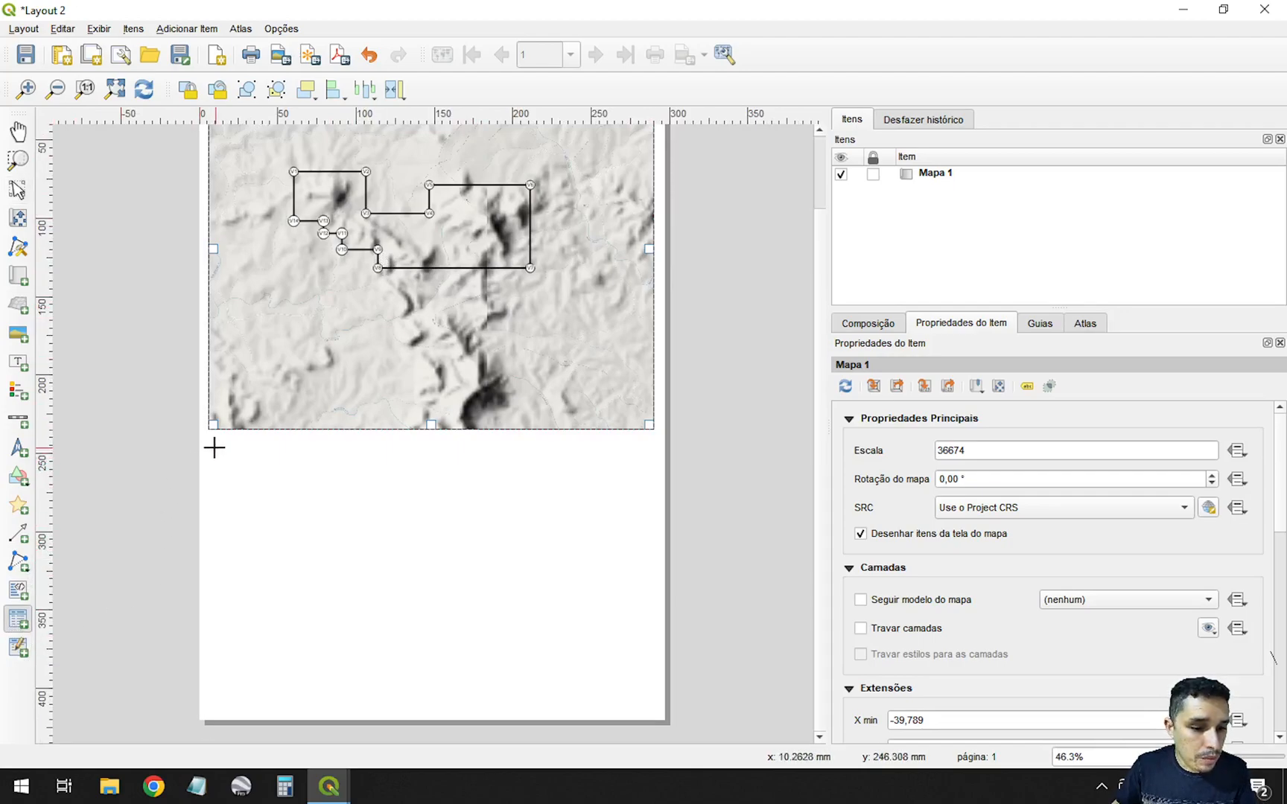
drag(209, 442, 654, 642)
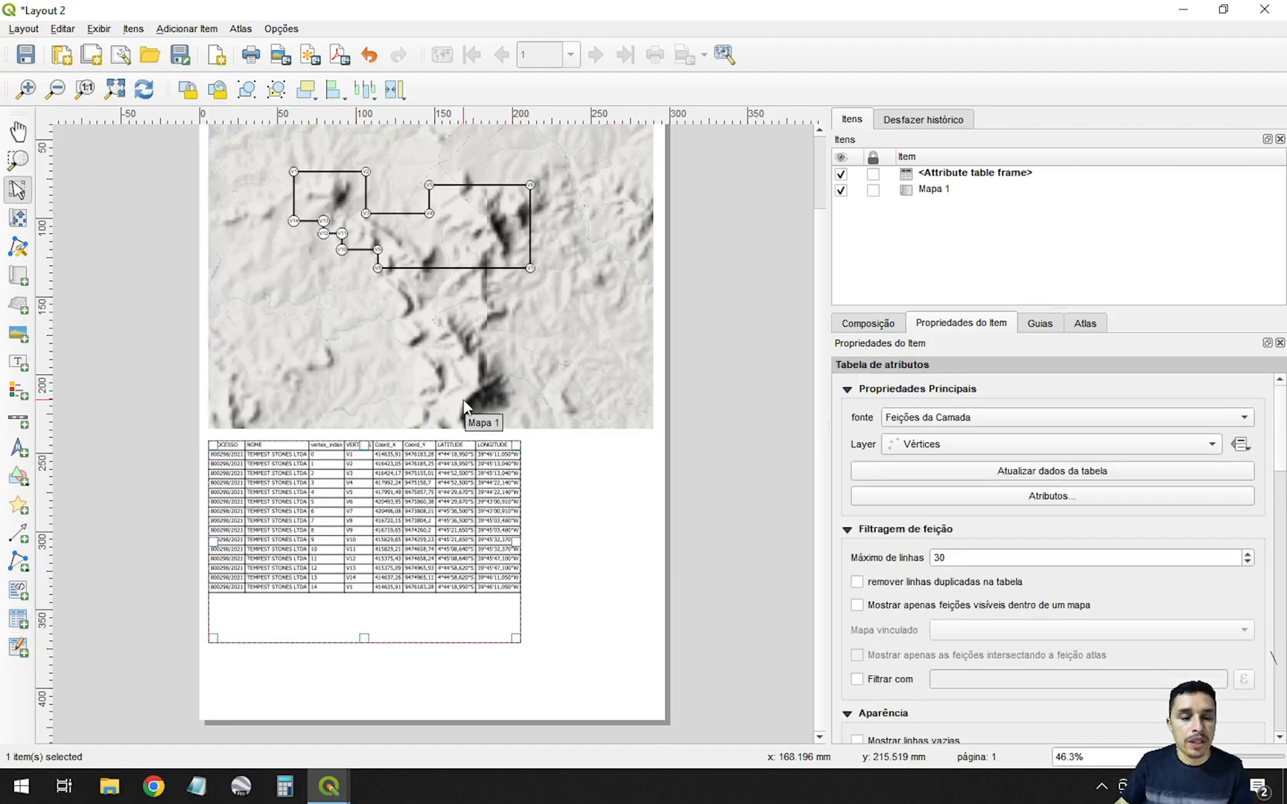
scroll(281, 657, up, 1)
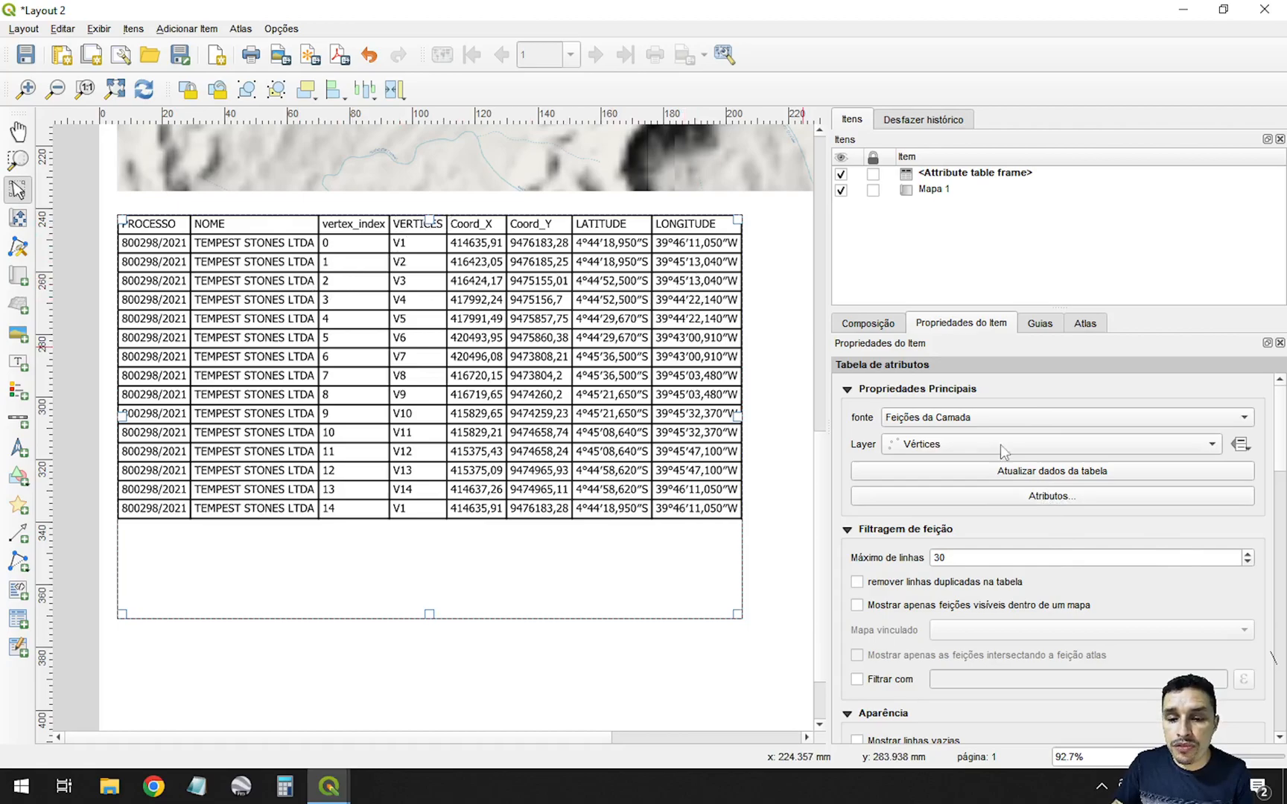
Step: Remove the PROCESSO, NOME and vertex_index columns from the layout table and move the table toward the middle of the page
click(1051, 496)
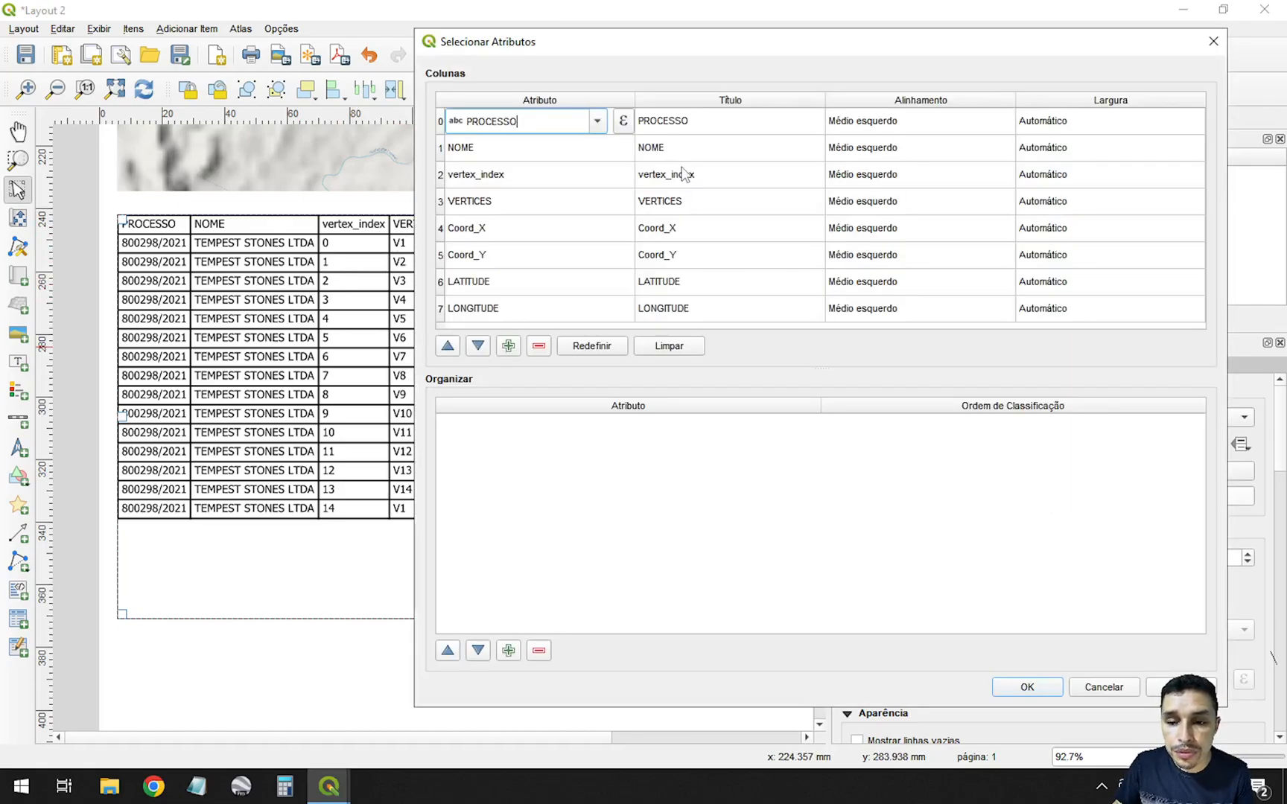
click(441, 125)
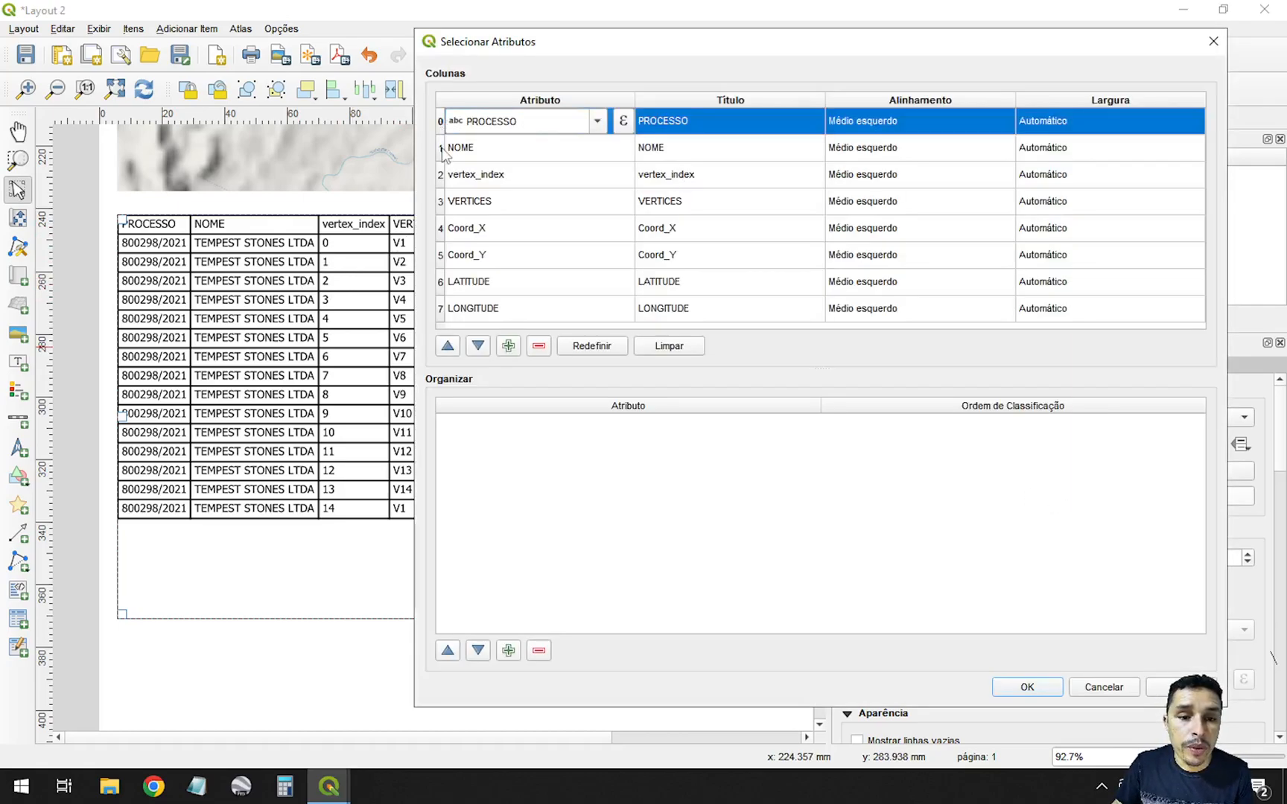
ctrl+click(441, 150)
ctrl+click(440, 175)
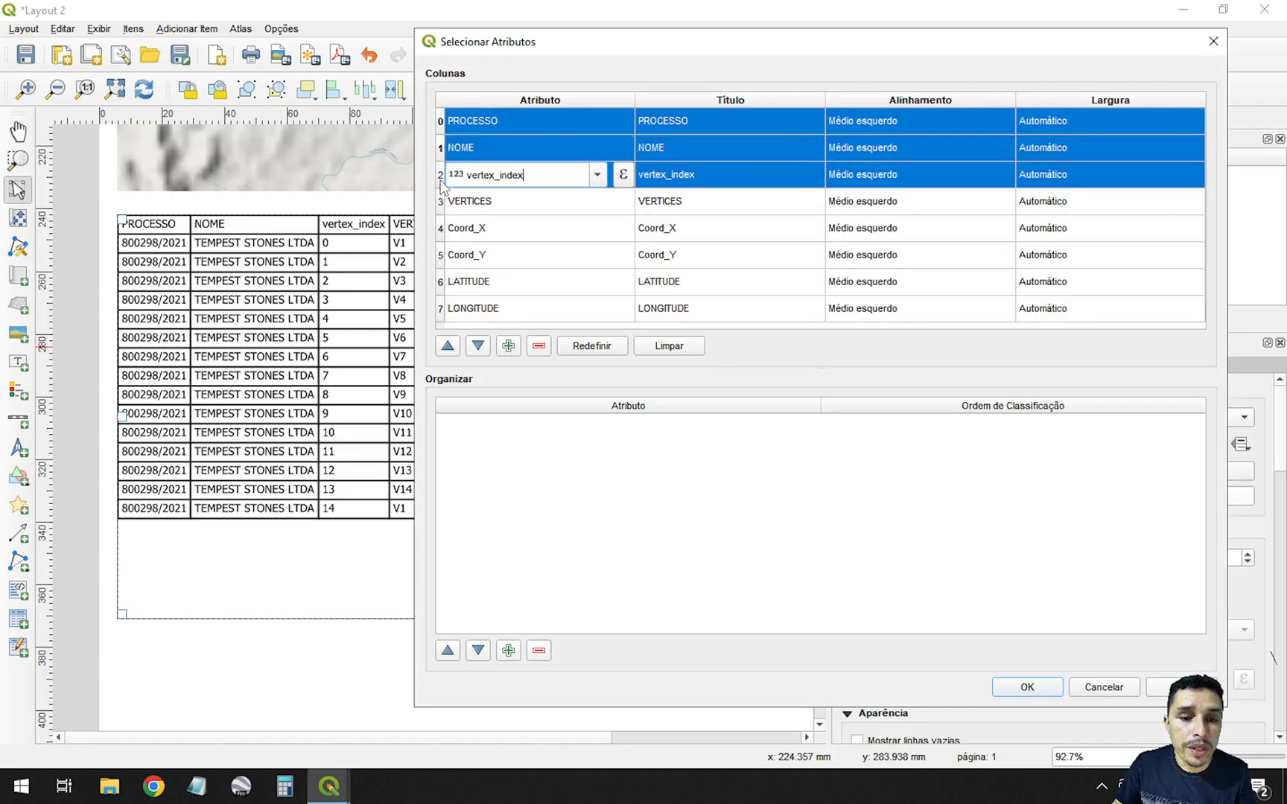
click(538, 346)
click(1027, 687)
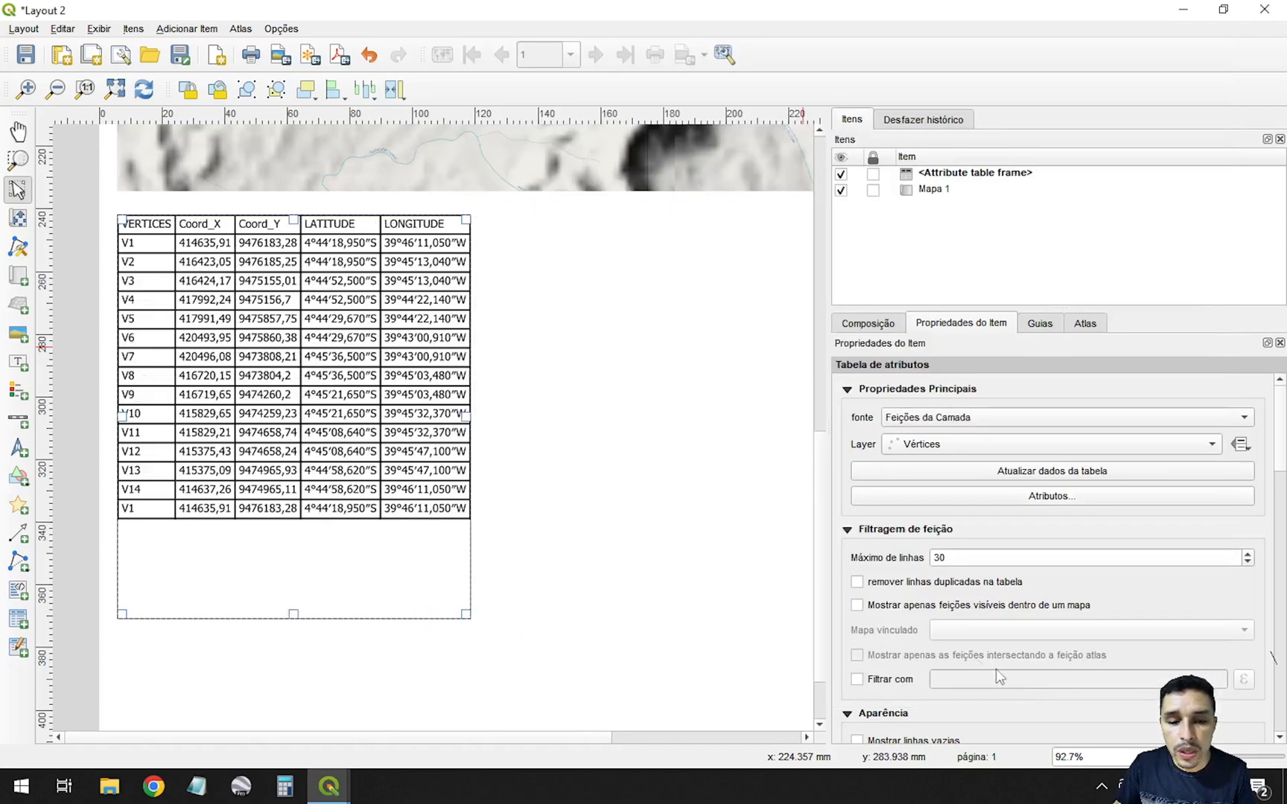
drag(211, 307, 455, 307)
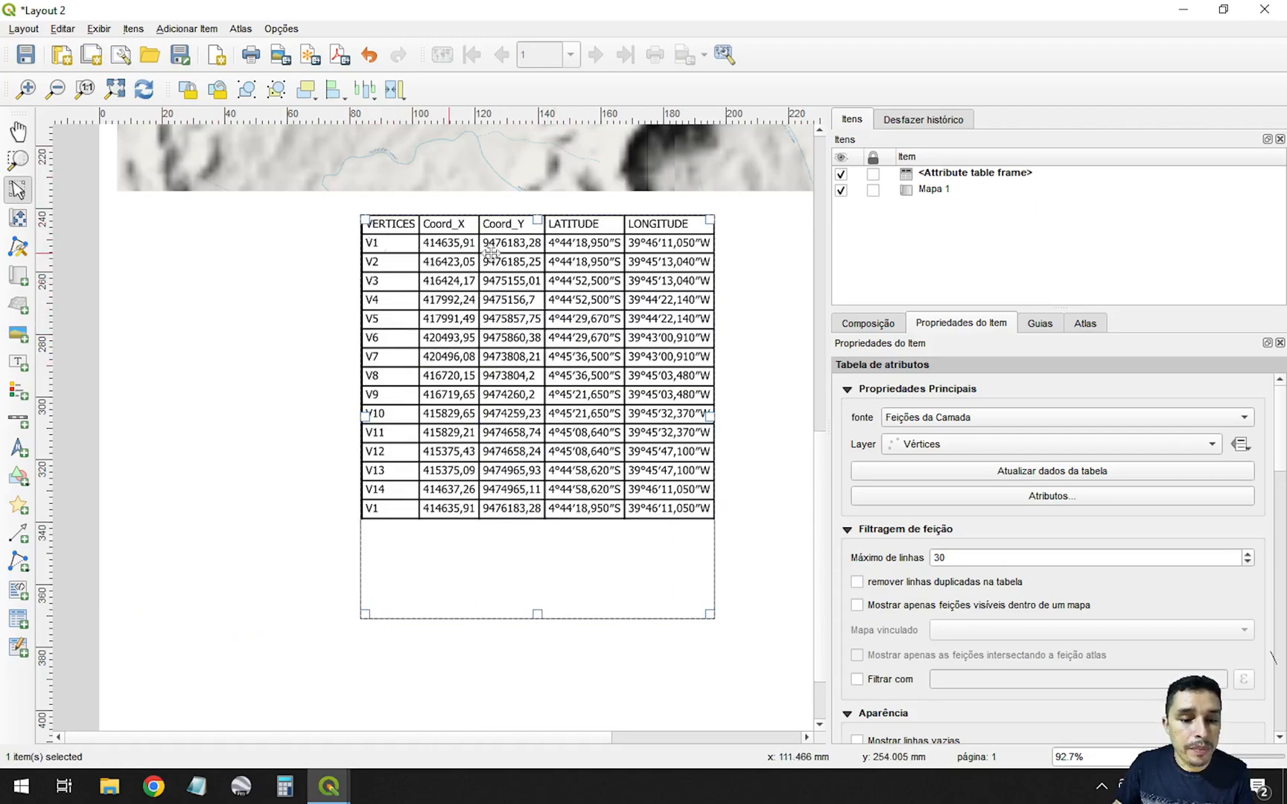
Step: Set the alignment of the VERTICES, Coord_X, Coord_Y, LATITUDE and LONGITUDE table columns to Centrado ao Meio
click(1050, 497)
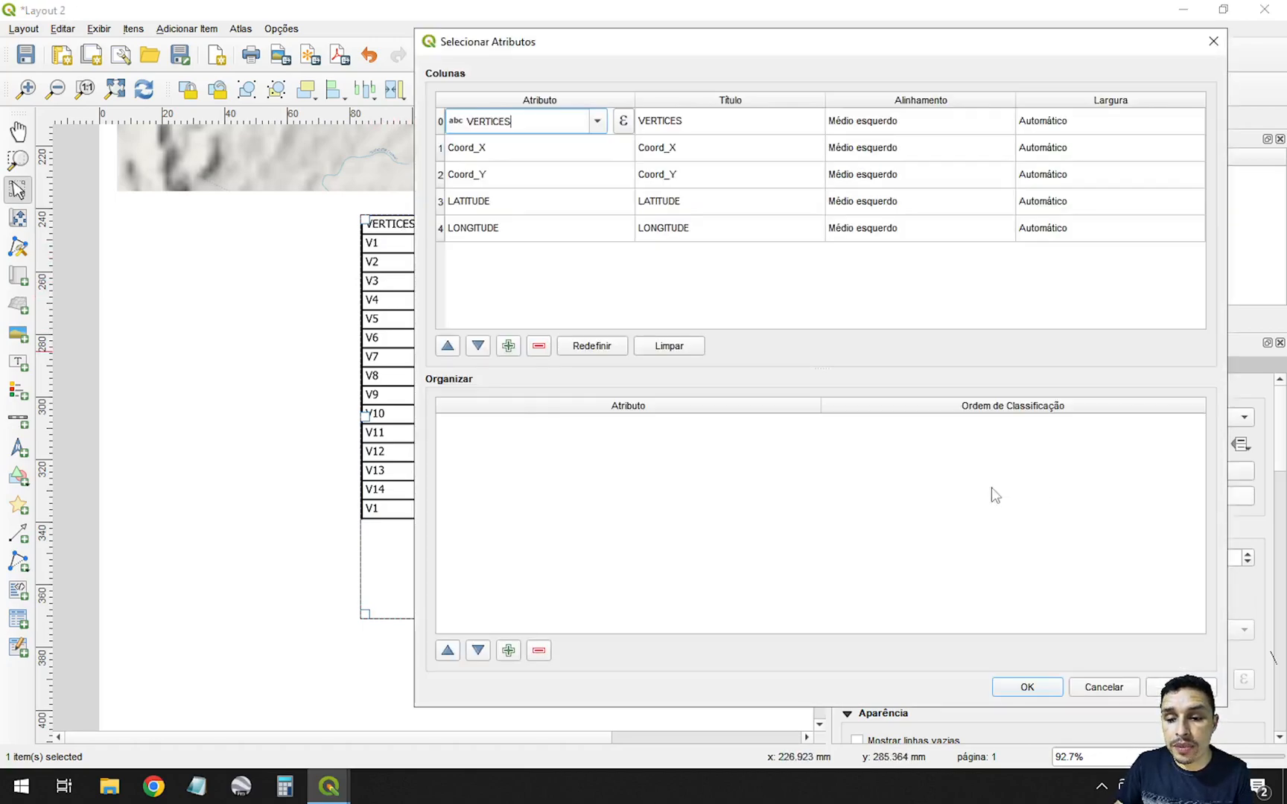
double_click(927, 121)
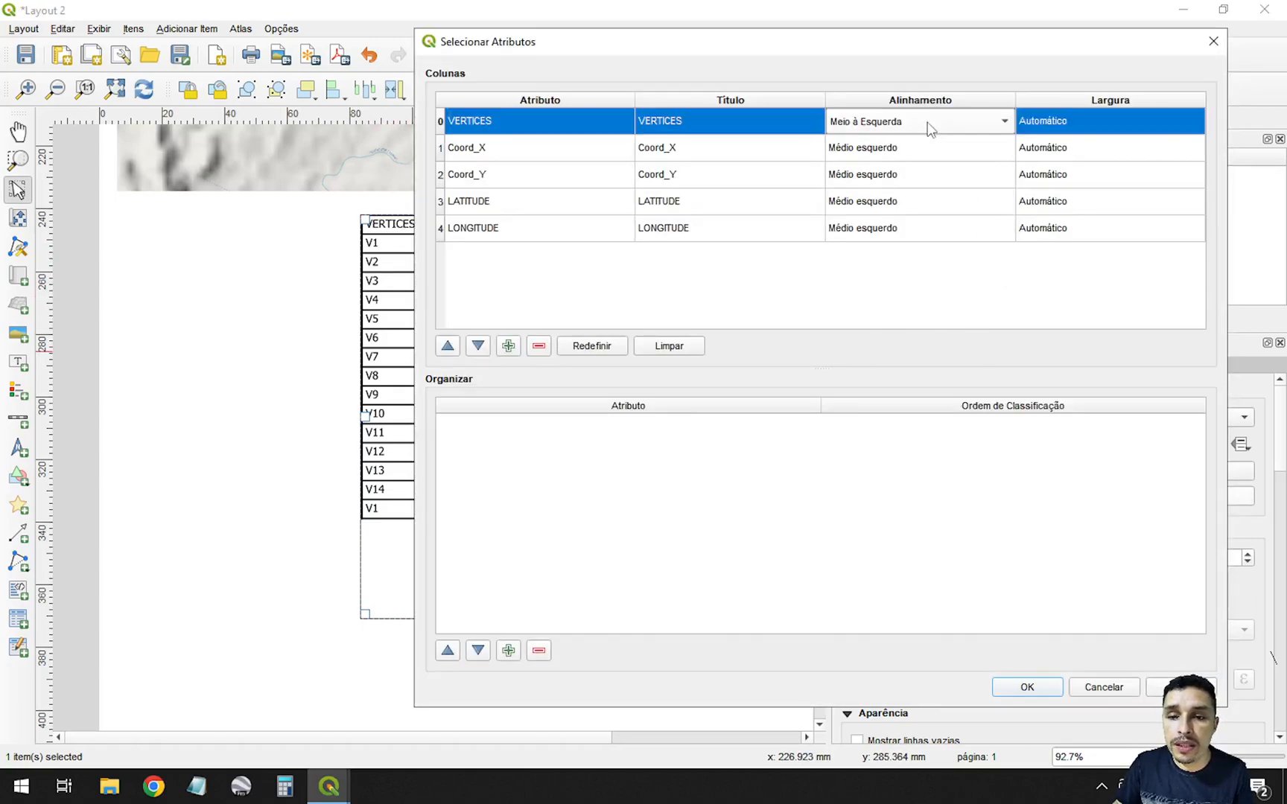
click(924, 124)
click(893, 135)
double_click(896, 160)
click(898, 167)
double_click(912, 180)
click(914, 193)
double_click(916, 202)
click(916, 203)
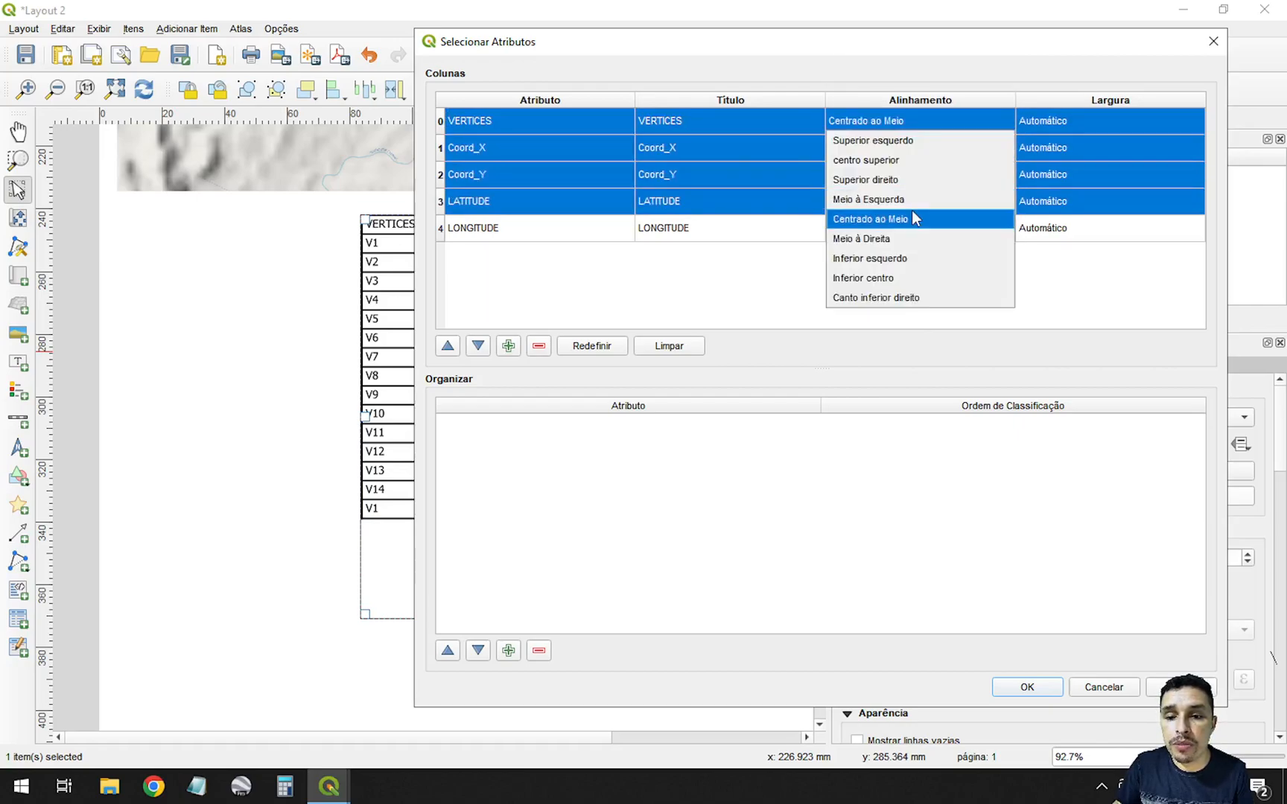
click(915, 216)
double_click(914, 228)
click(913, 231)
click(910, 248)
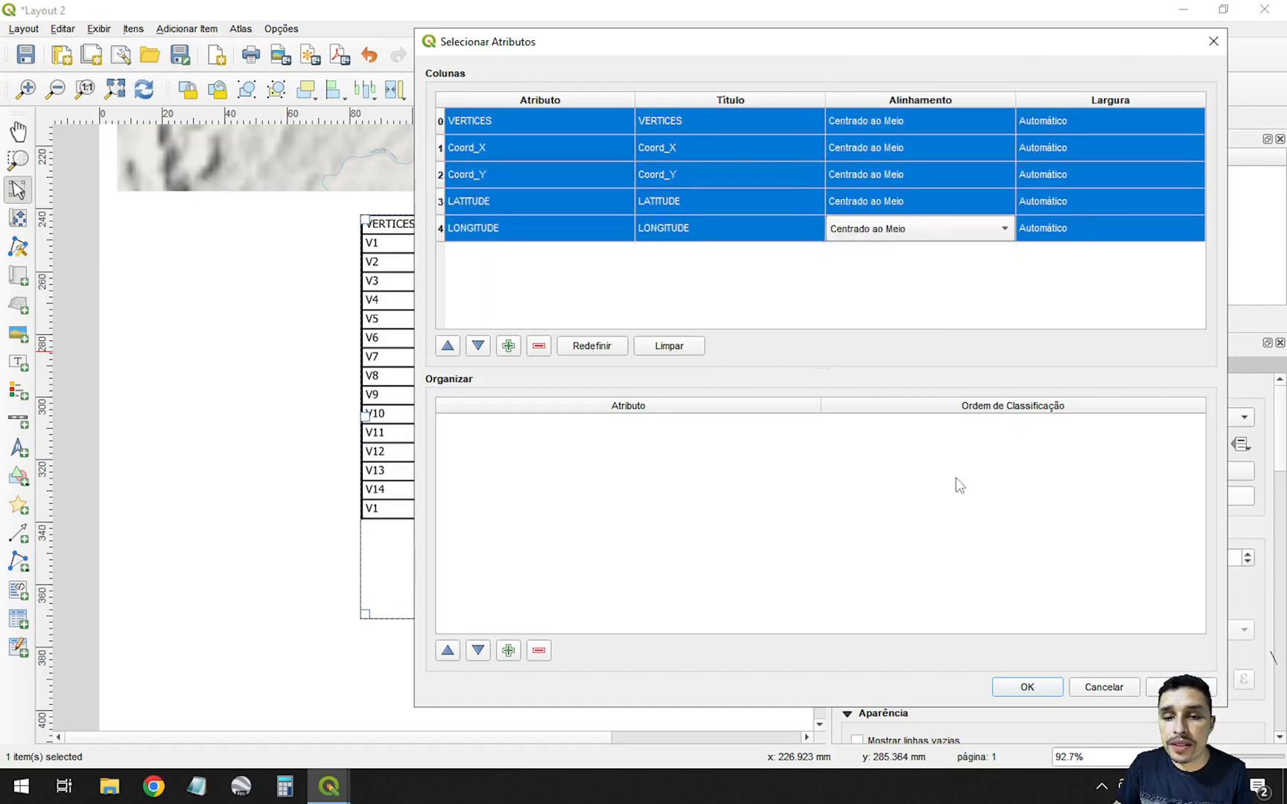
click(1026, 688)
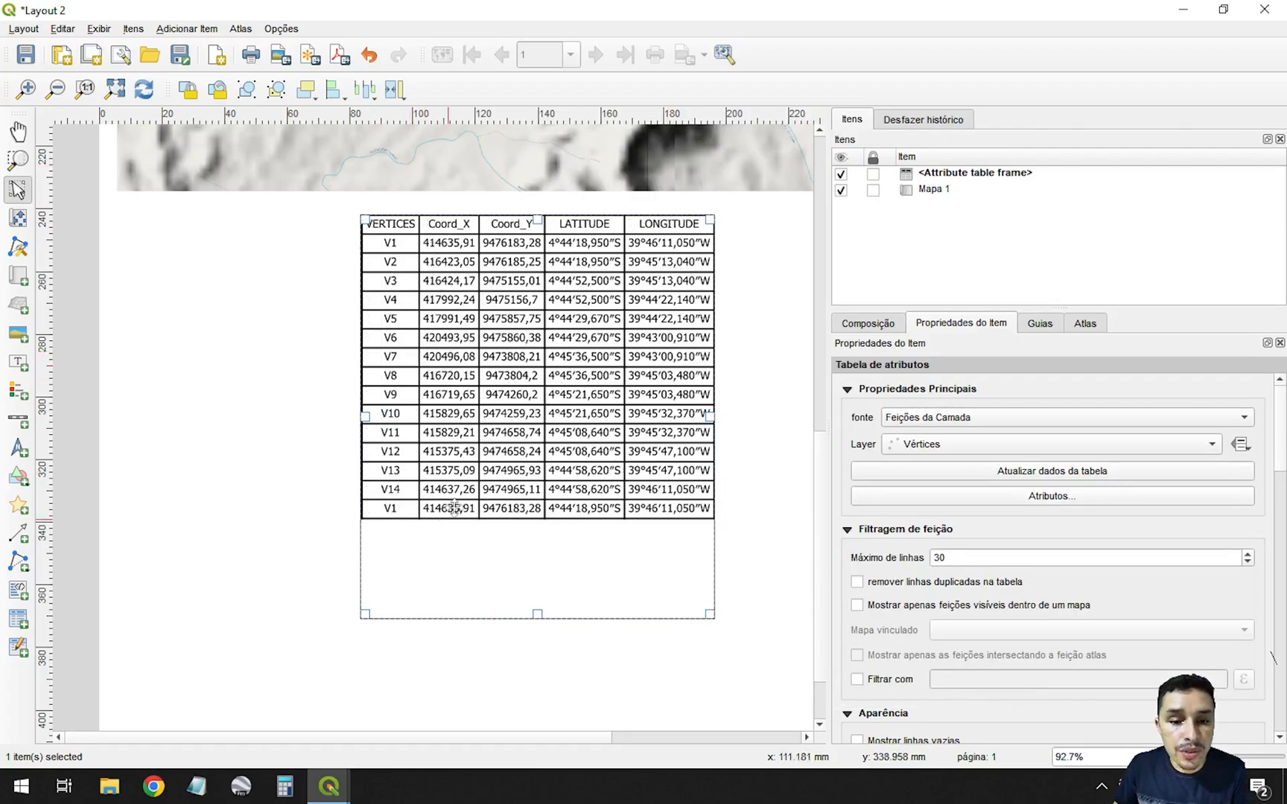
Step: Replace the Coord_X attribute of the layout table with the expression FORMAT_NUMBER("Coord_X",2)
scroll(526, 399, up, 1)
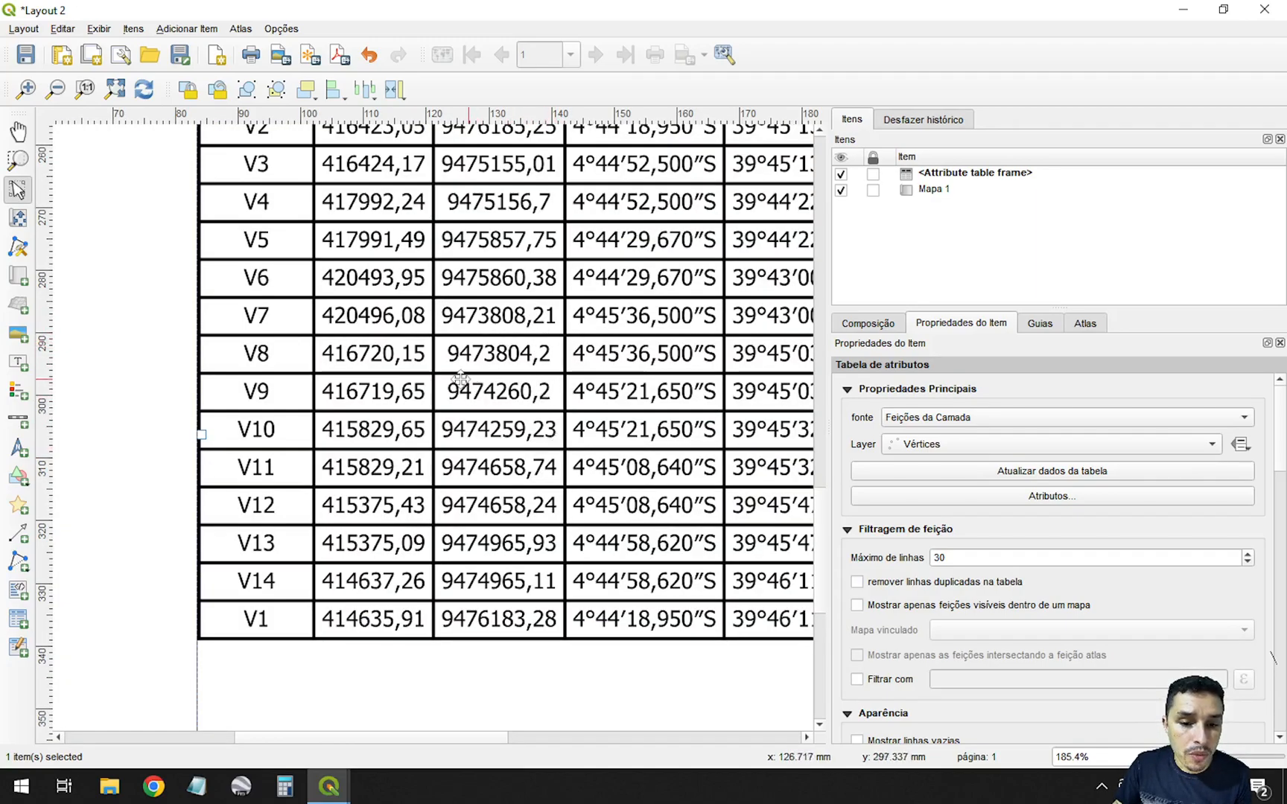
scroll(533, 381, down, 1)
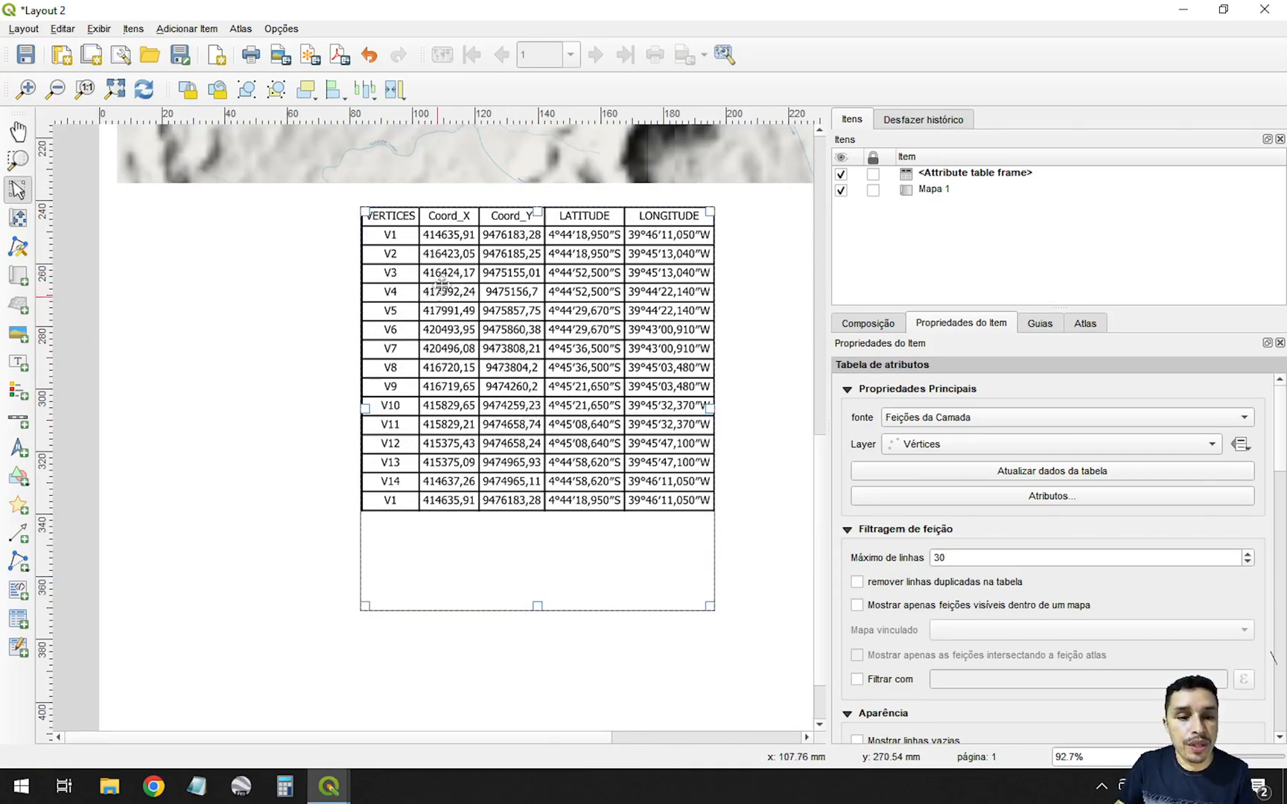
scroll(435, 273, up, 1)
scroll(435, 273, up, 1)
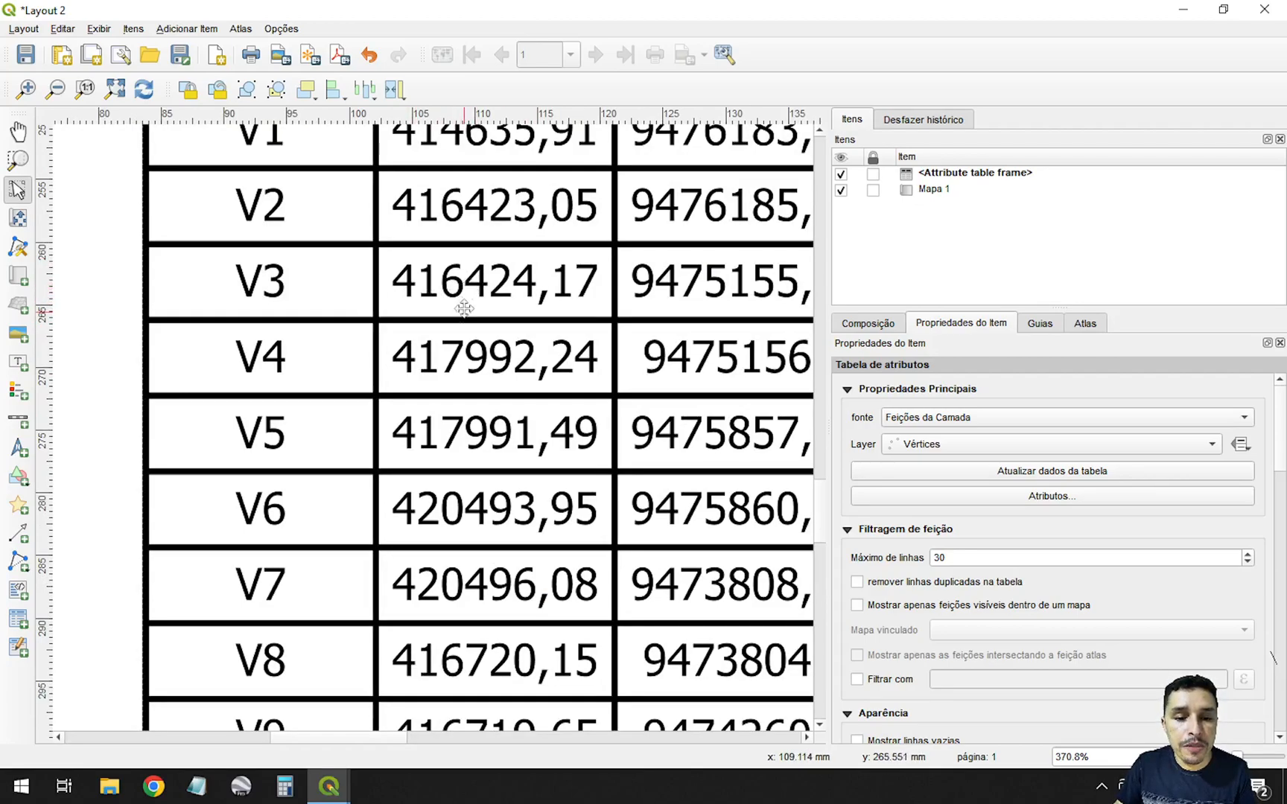
scroll(464, 294, down, 2)
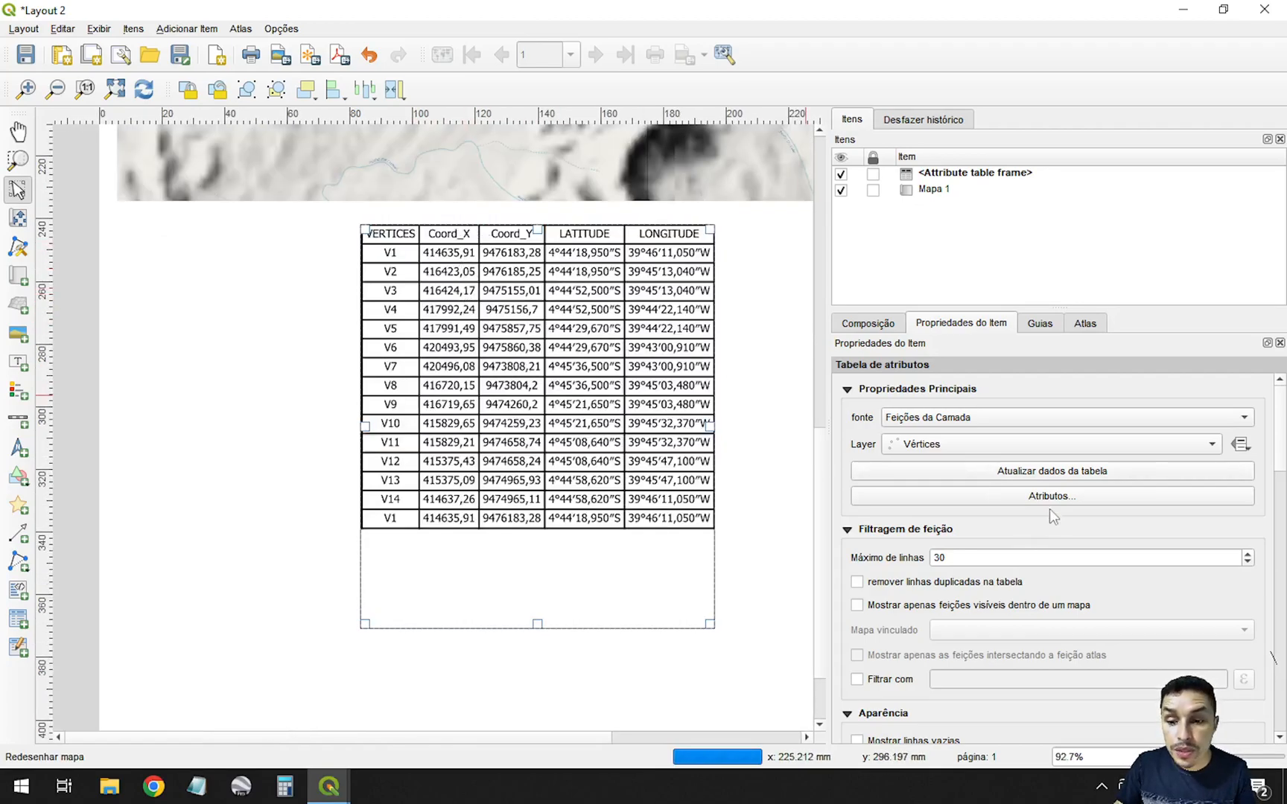
click(1078, 499)
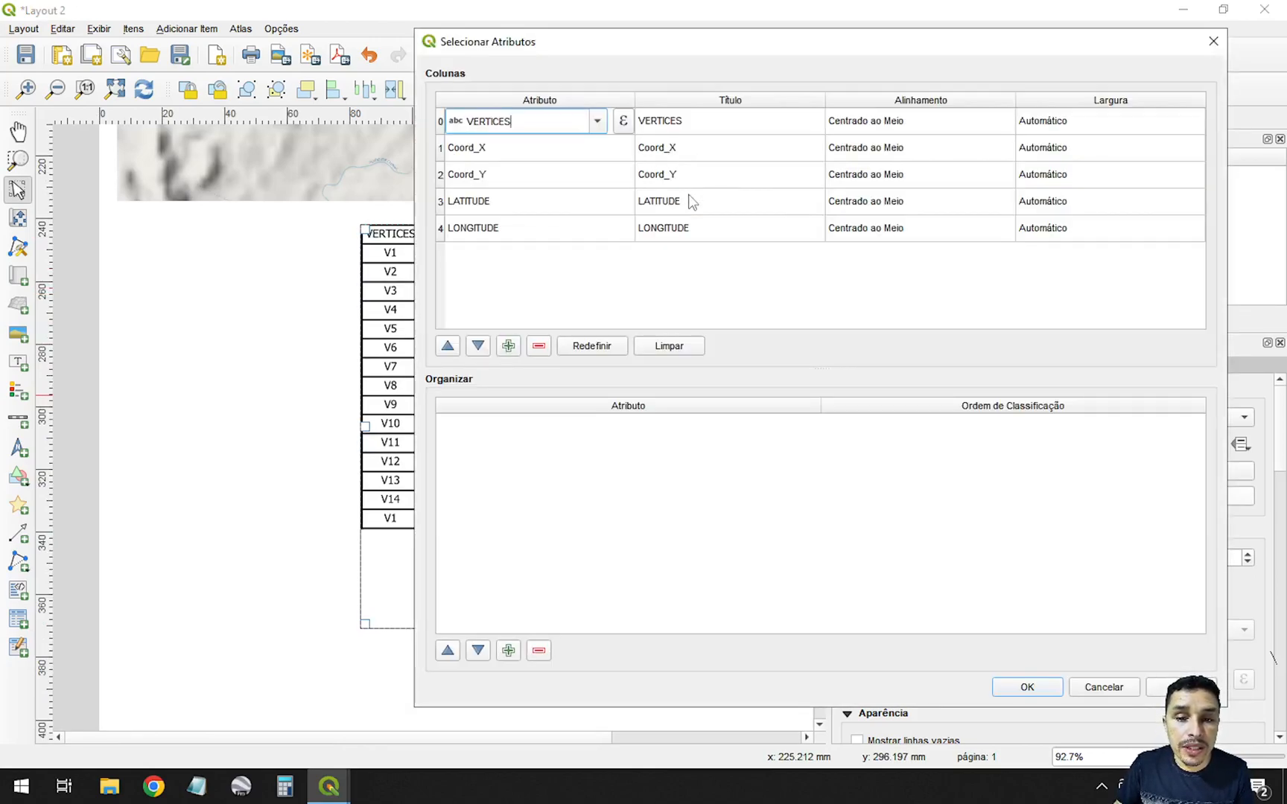
click(621, 149)
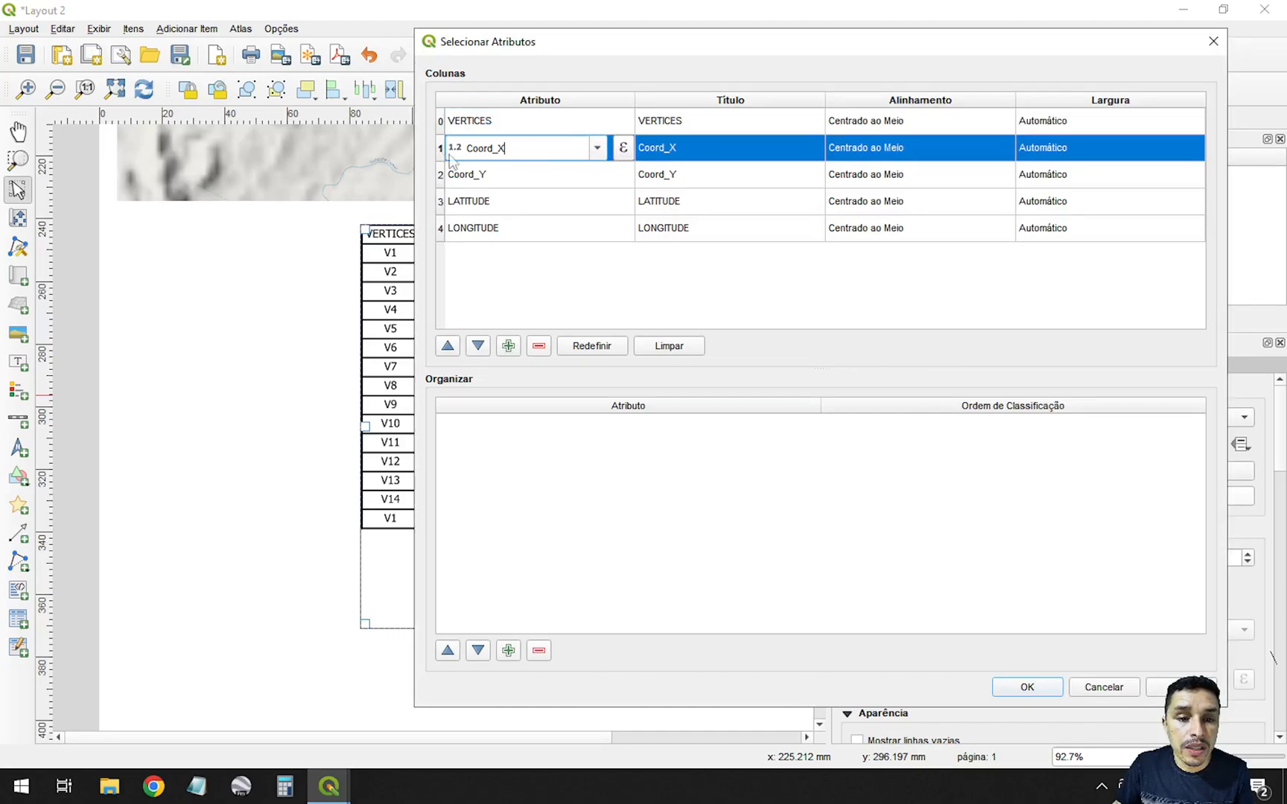
click(624, 148)
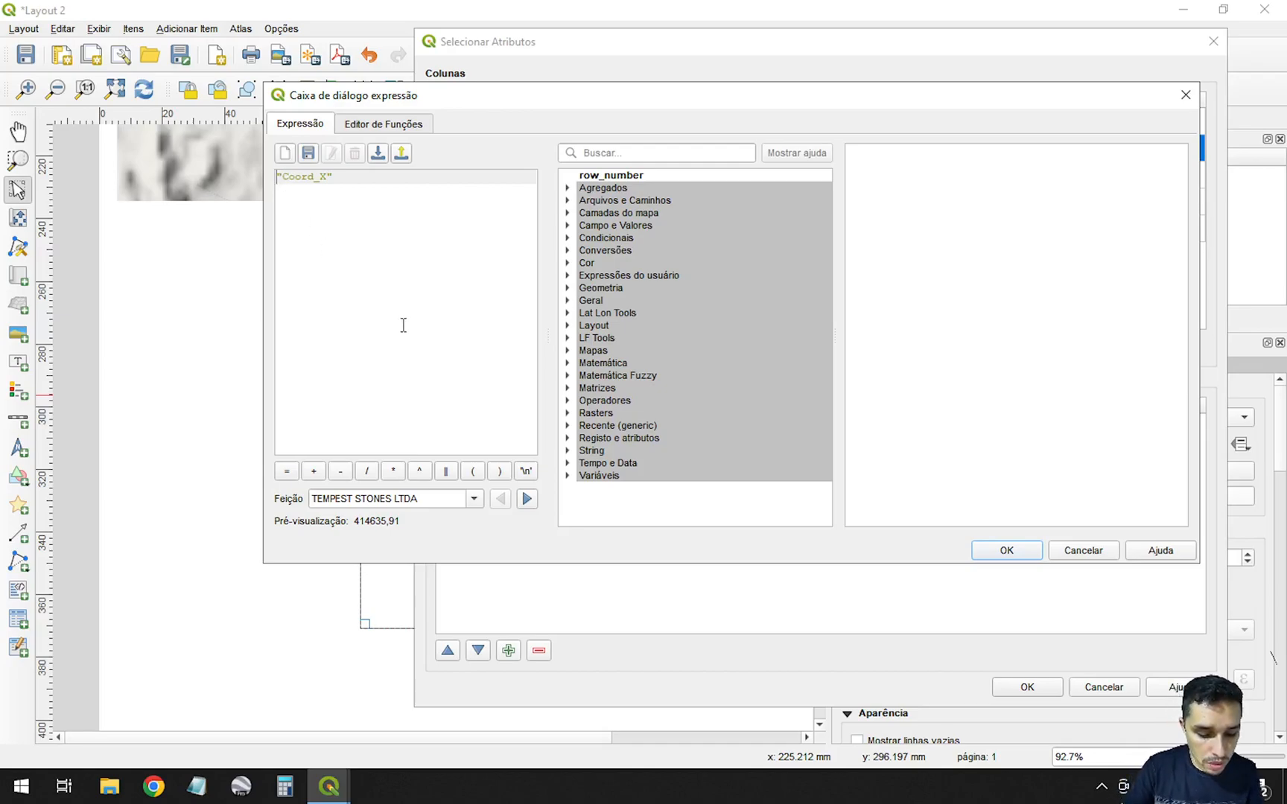
text(FOMR)
text(AT)
key(BackSpace)
key(BackSpace)
key(BackSpace)
text(AT_NUMBER()
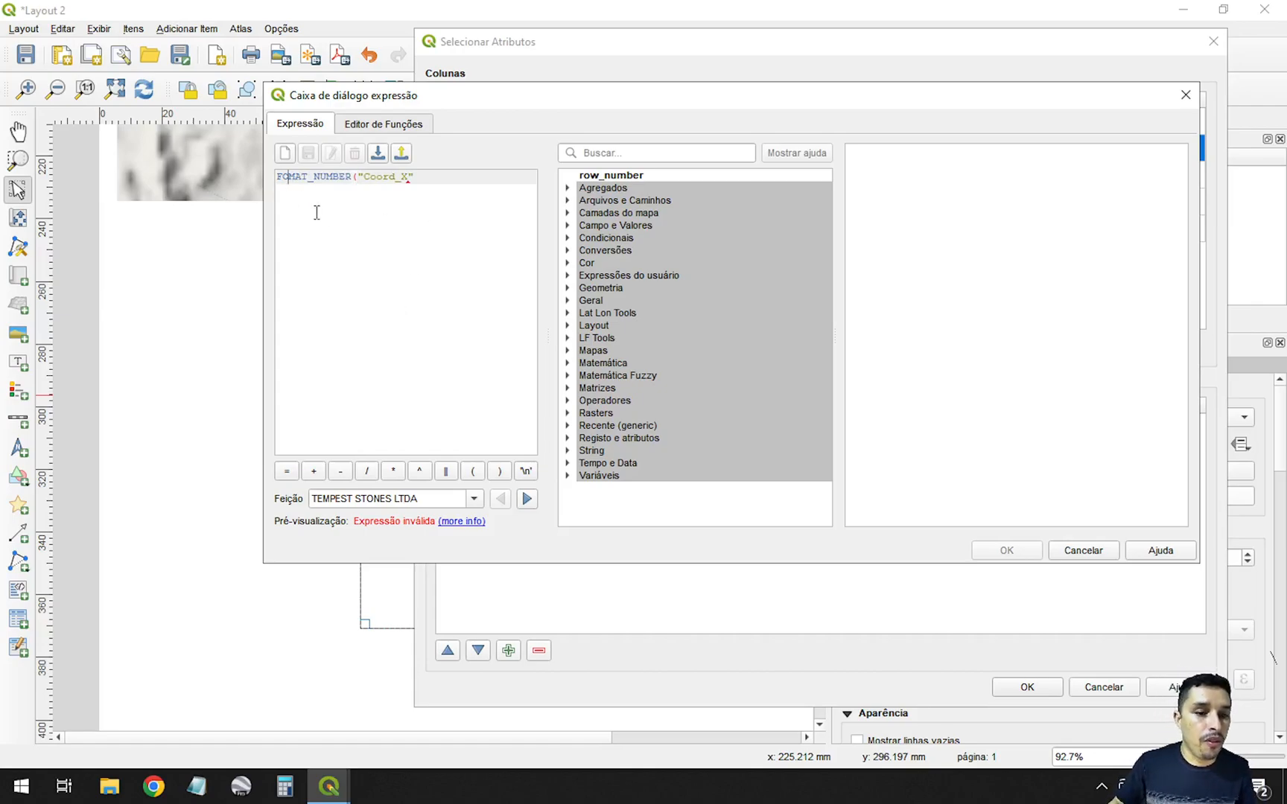
text(R)
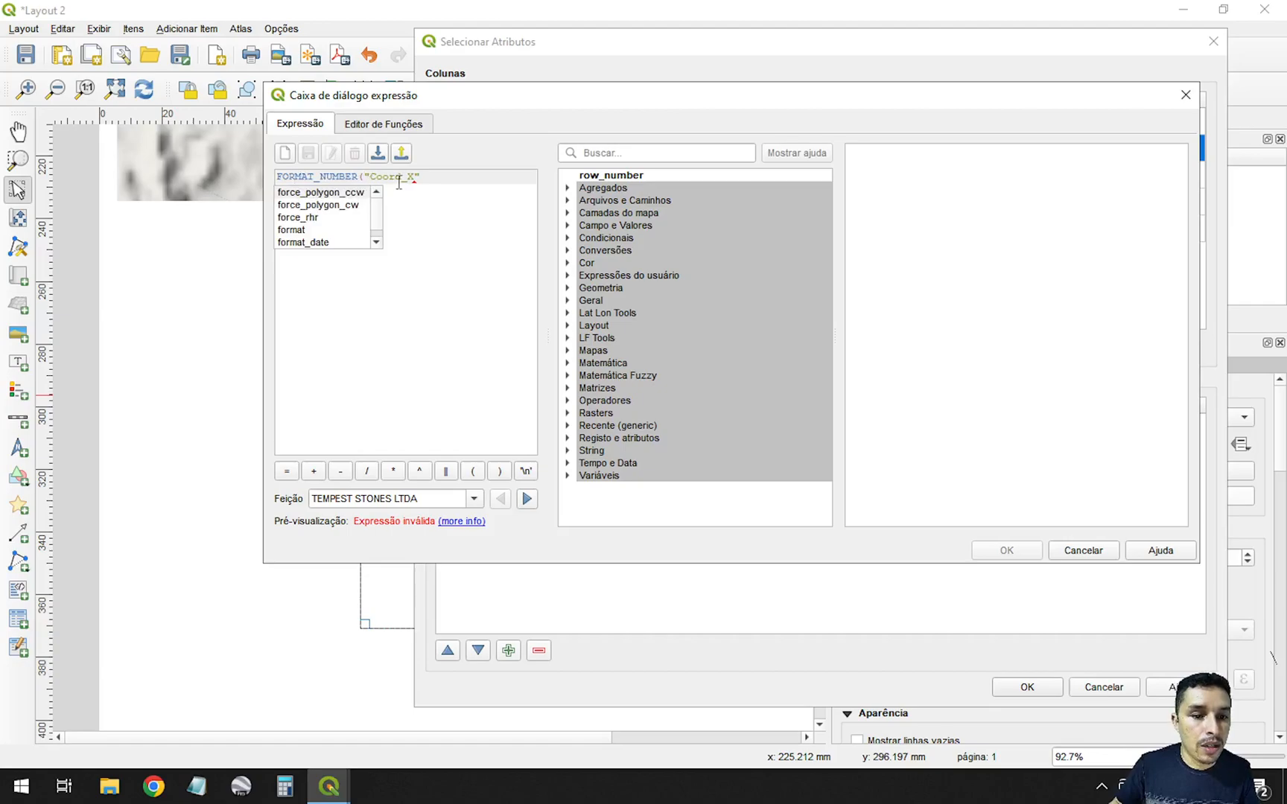
click(446, 181)
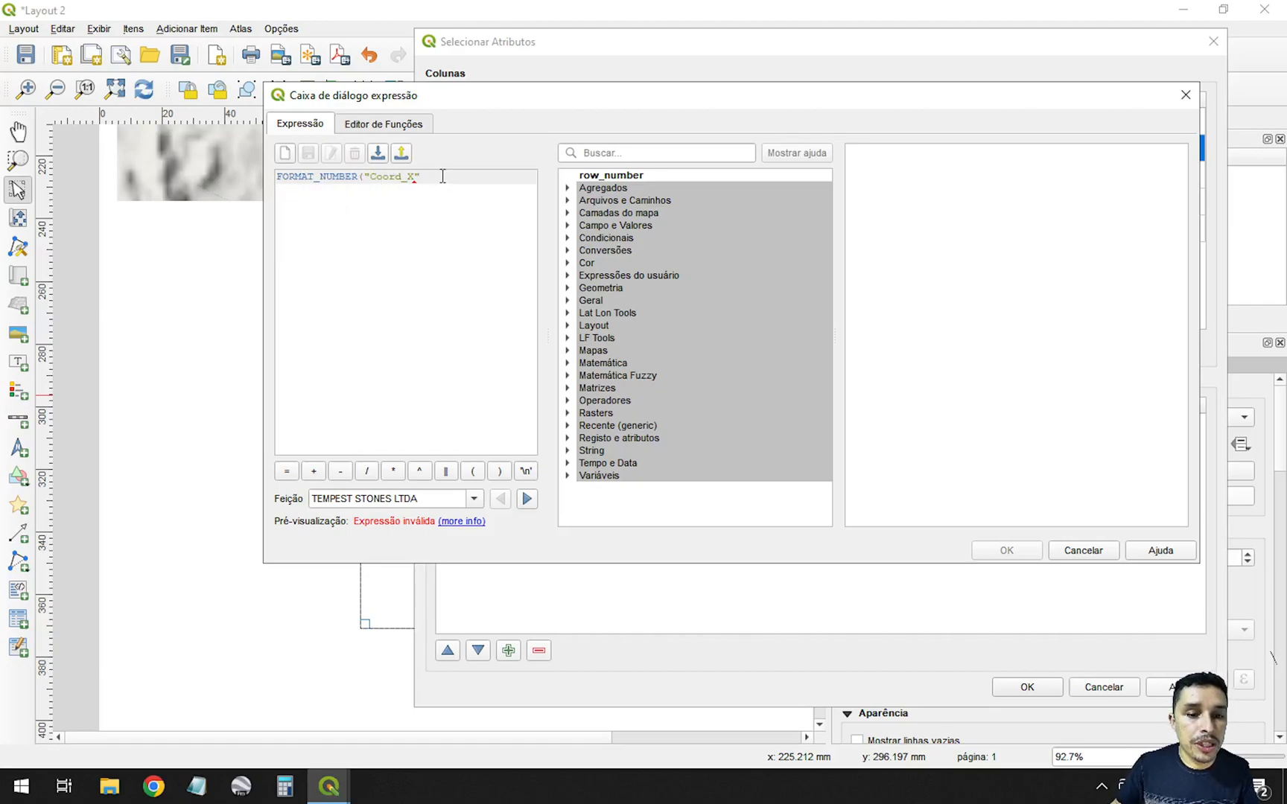
text(,2))
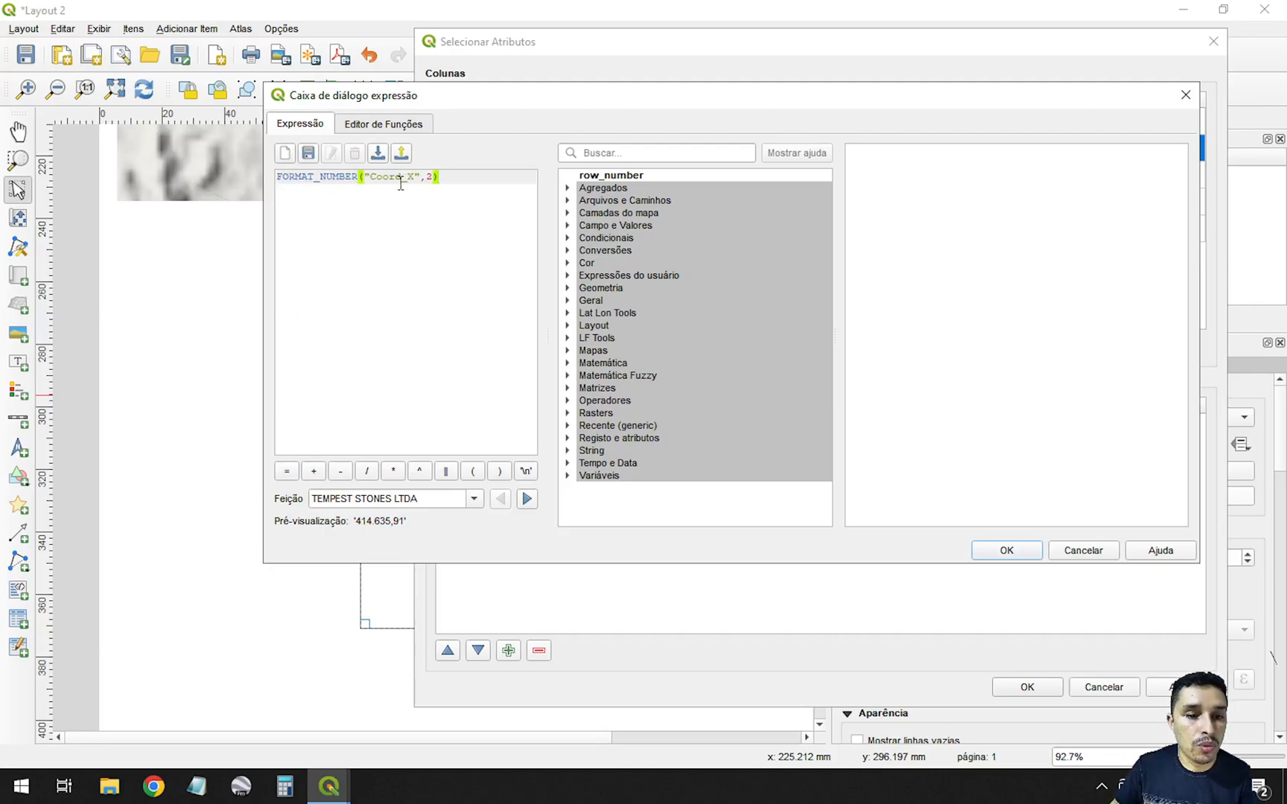
drag(420, 179, 366, 181)
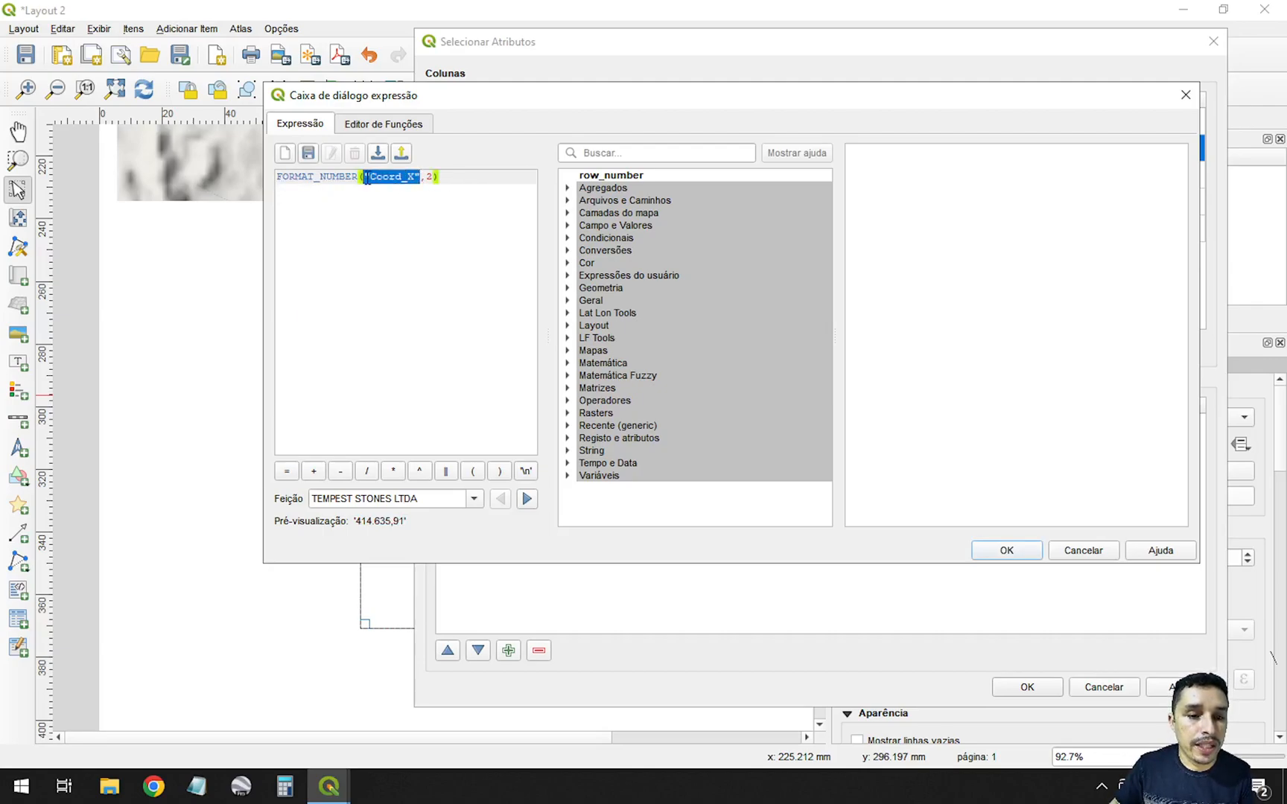
double_click(431, 177)
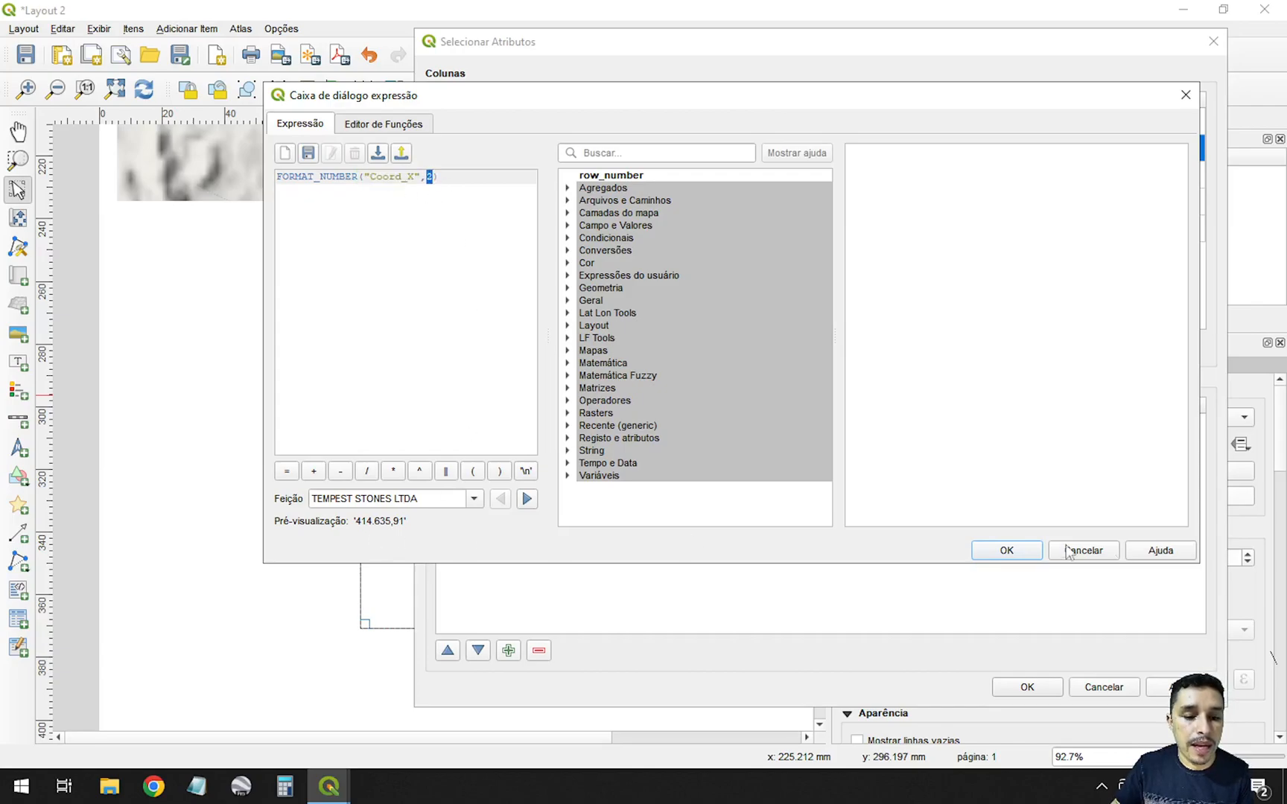
click(1040, 553)
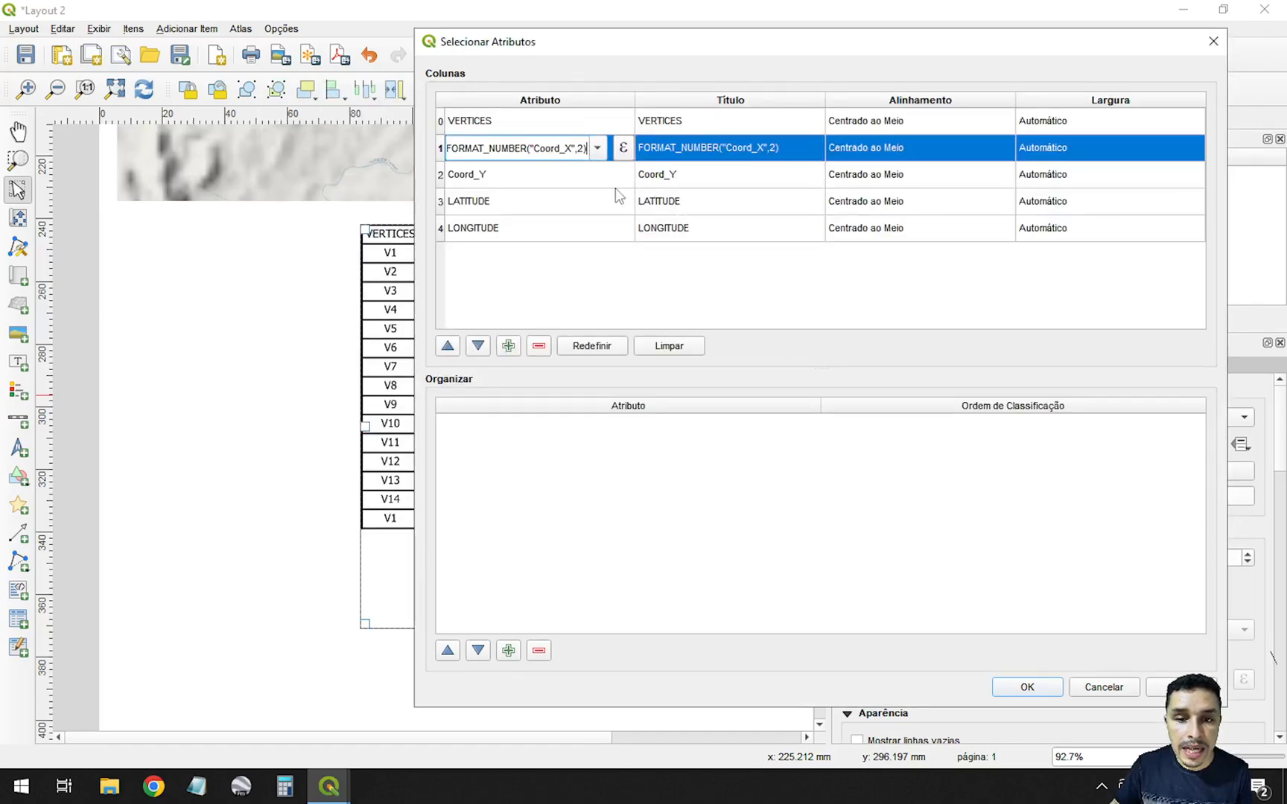
Step: Copy the X column's expression to the Coord_Y column and adapt it to FORMAT_NUMBER("Coord_Y",2)
click(624, 147)
drag(465, 178, 141, 178)
key(ctrl+c)
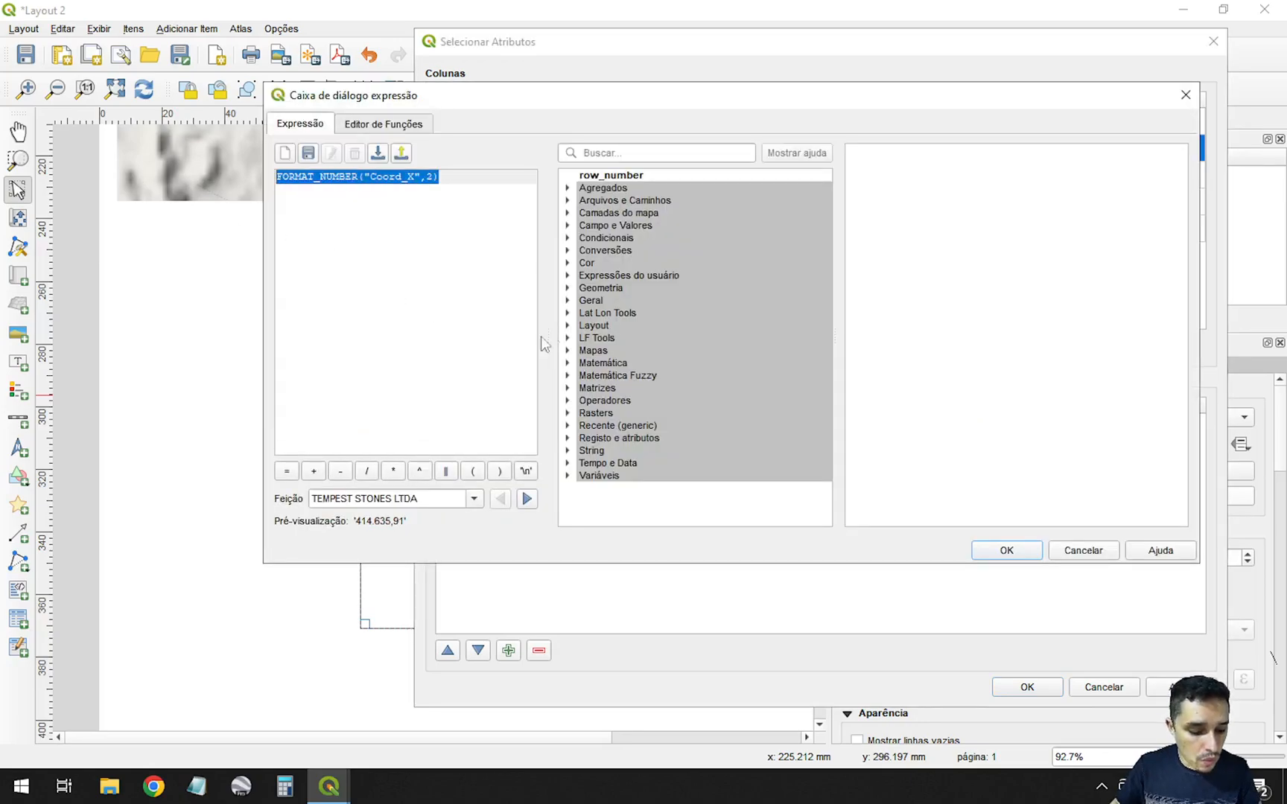
click(1081, 550)
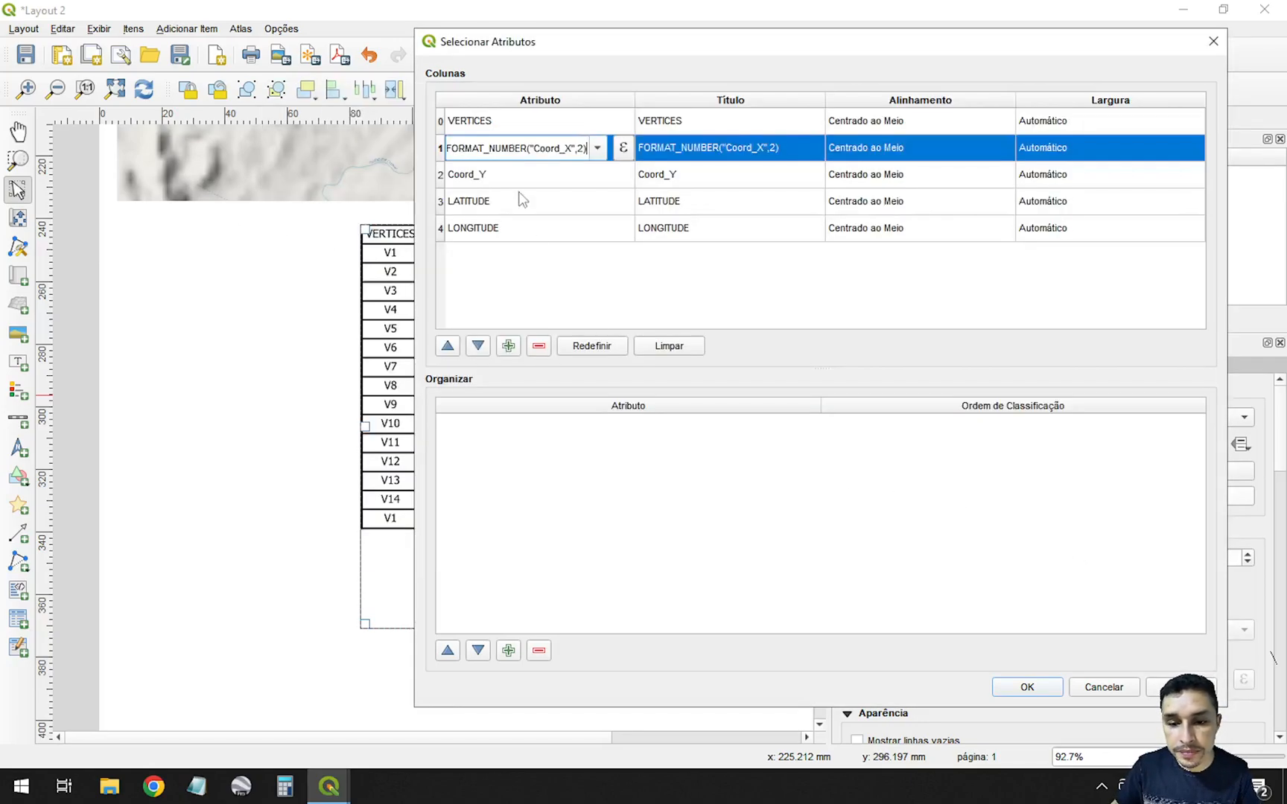
double_click(605, 179)
click(623, 174)
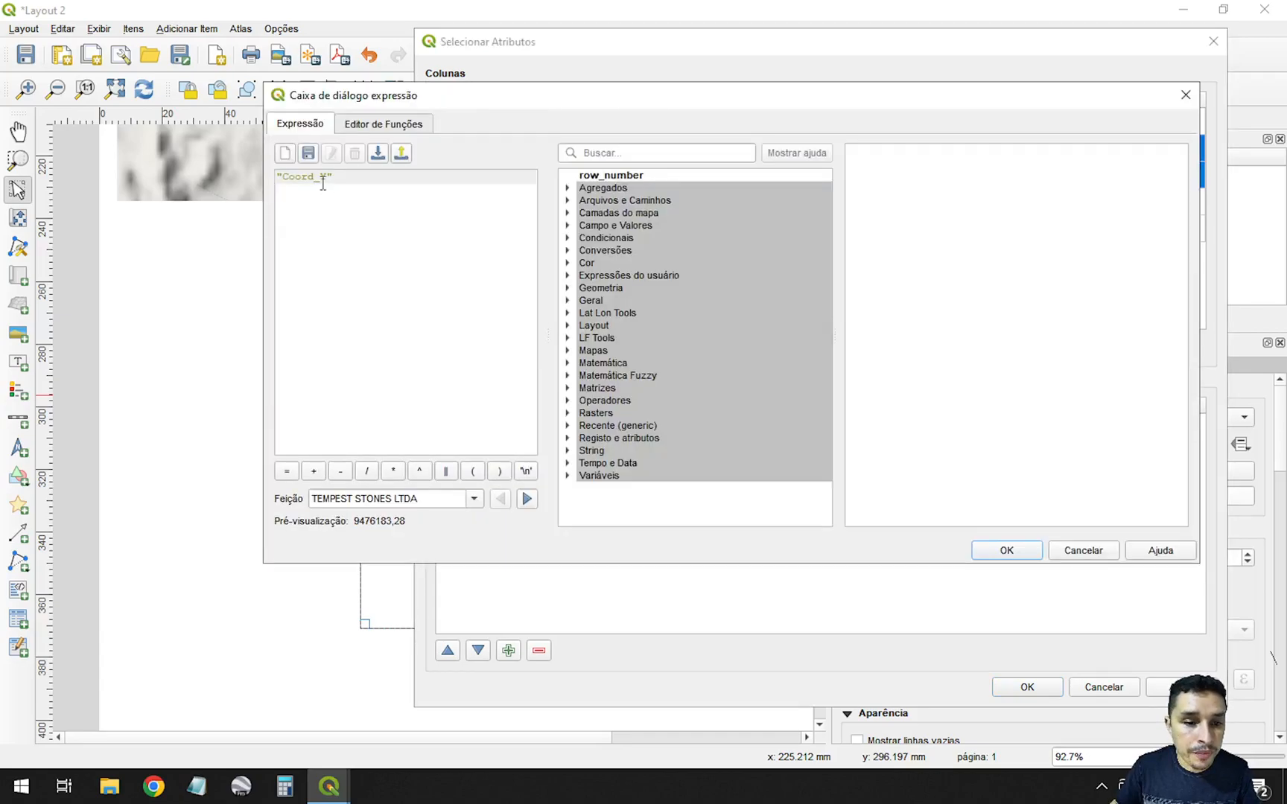
key(ctrl+a)
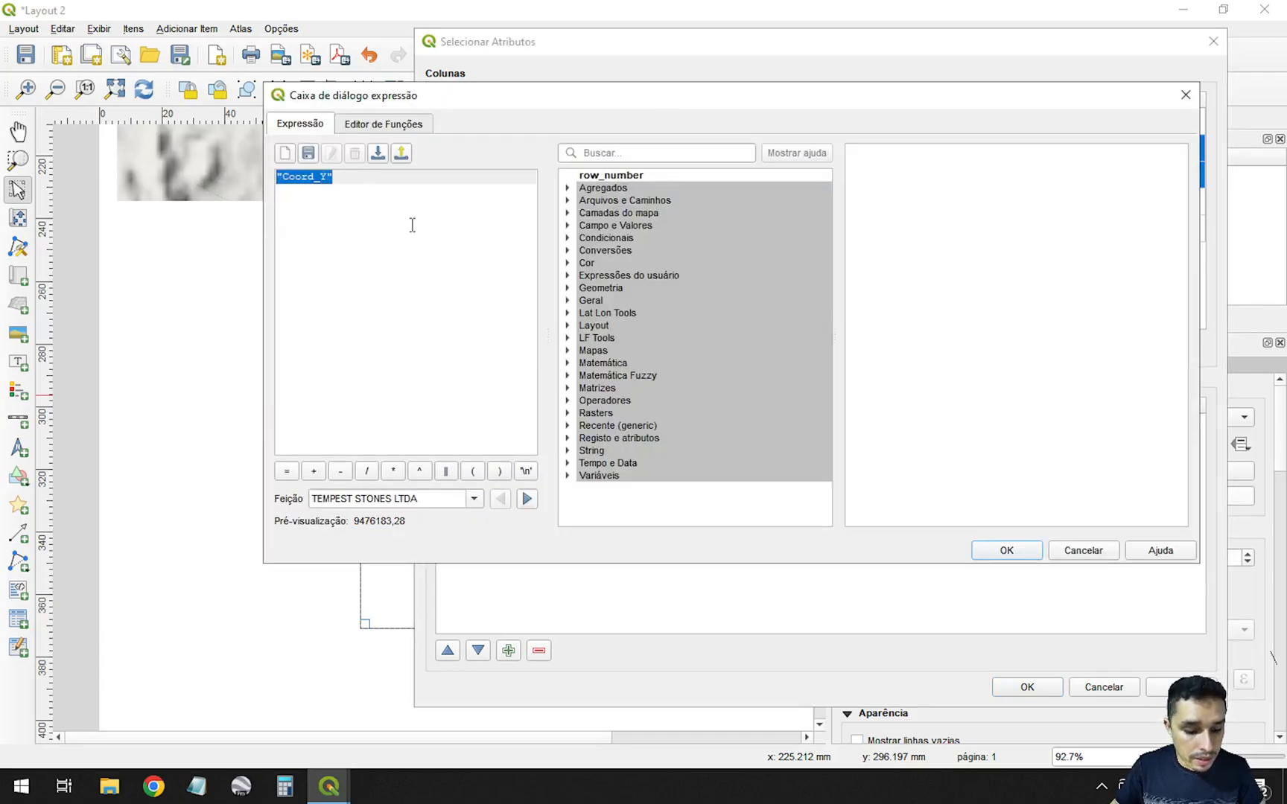
key(ctrl+v)
drag(414, 176, 408, 177)
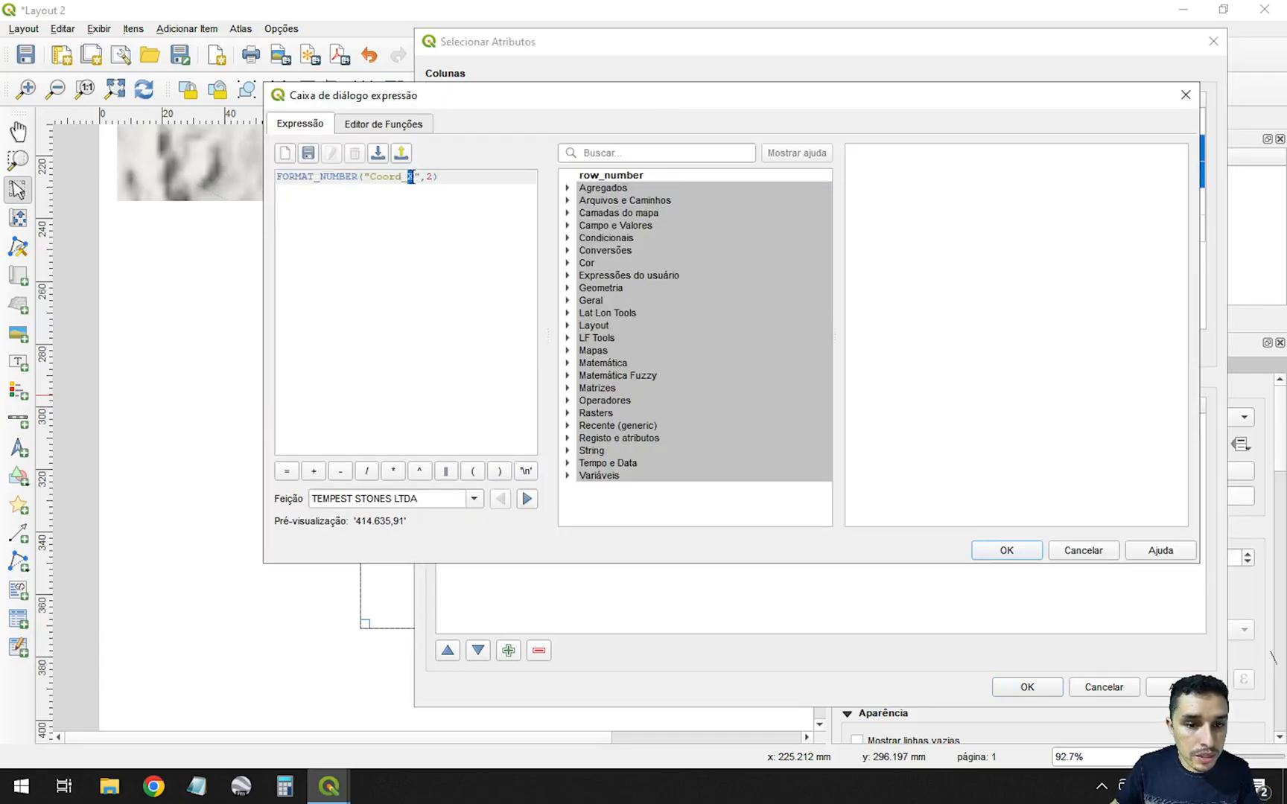
text(Y)
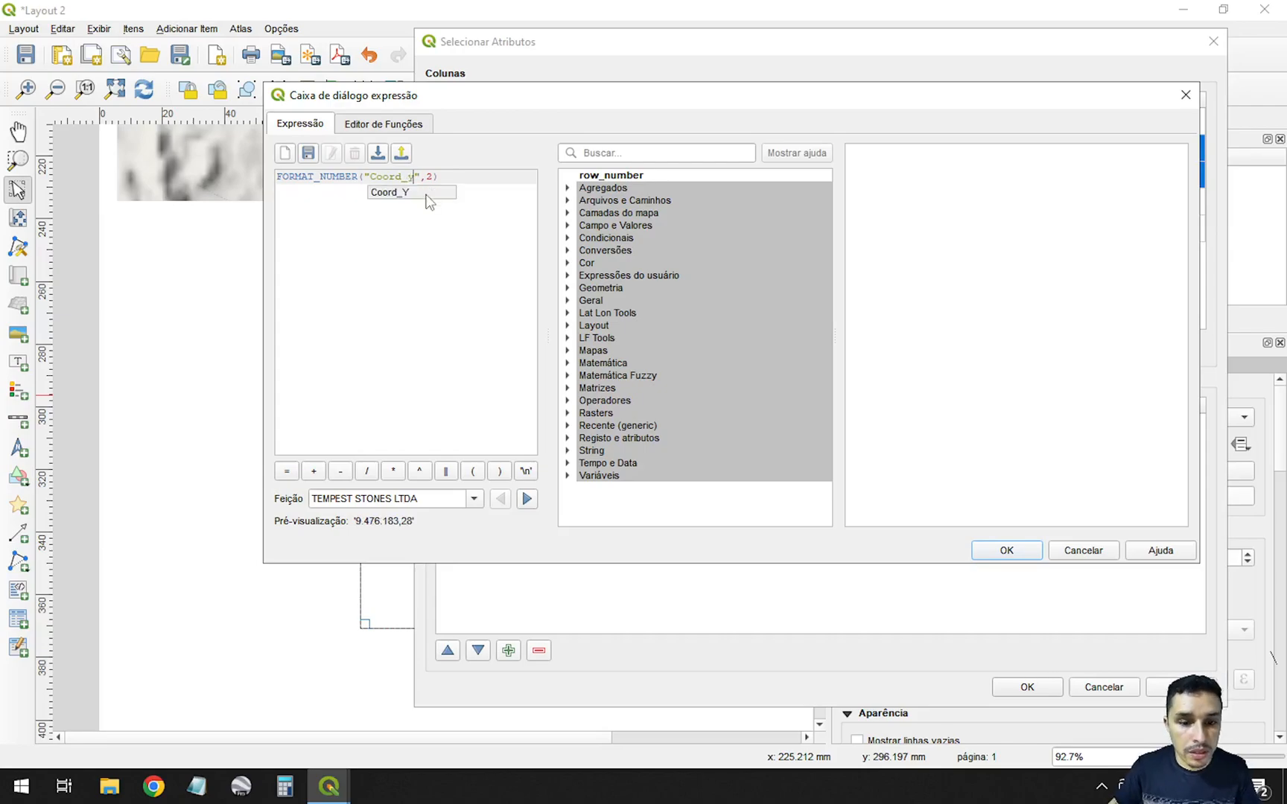
click(491, 240)
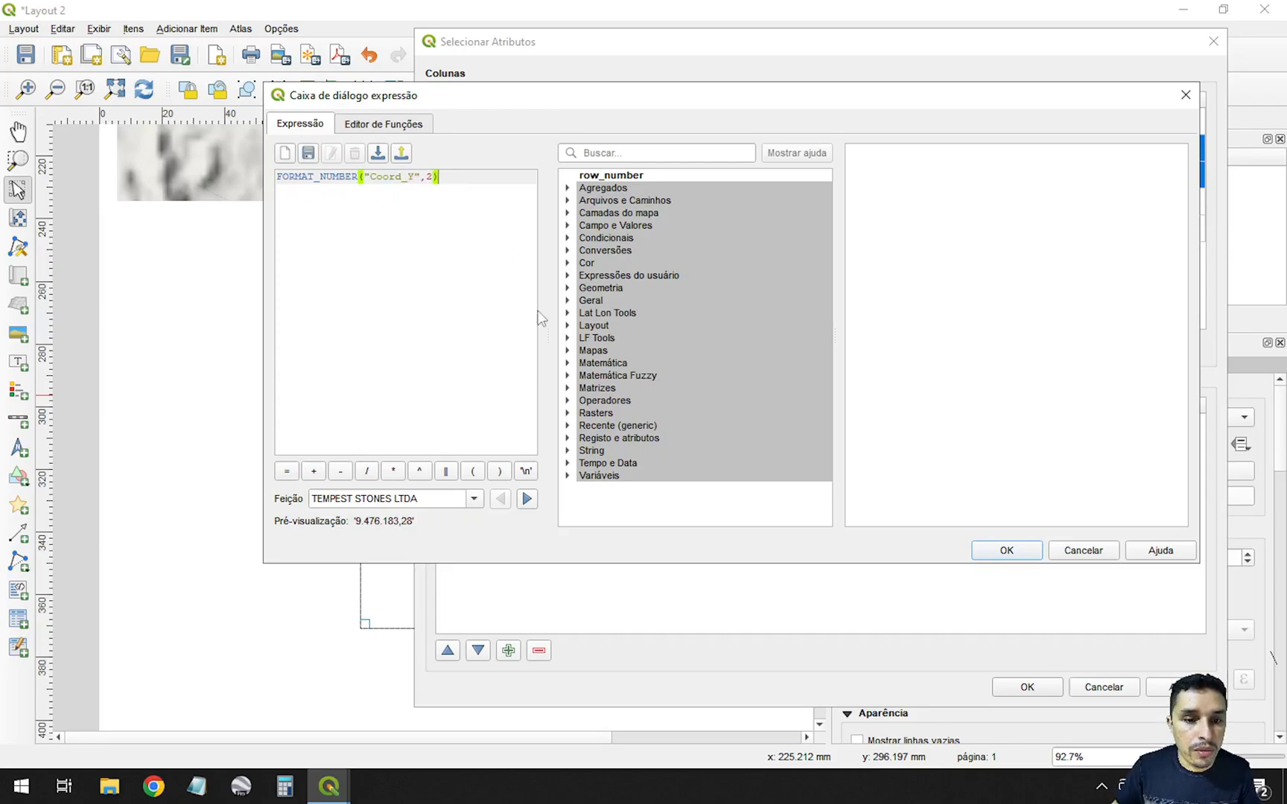
click(1007, 555)
Step: Change the title of the formatted X coordinate column to COORD X
double_click(738, 144)
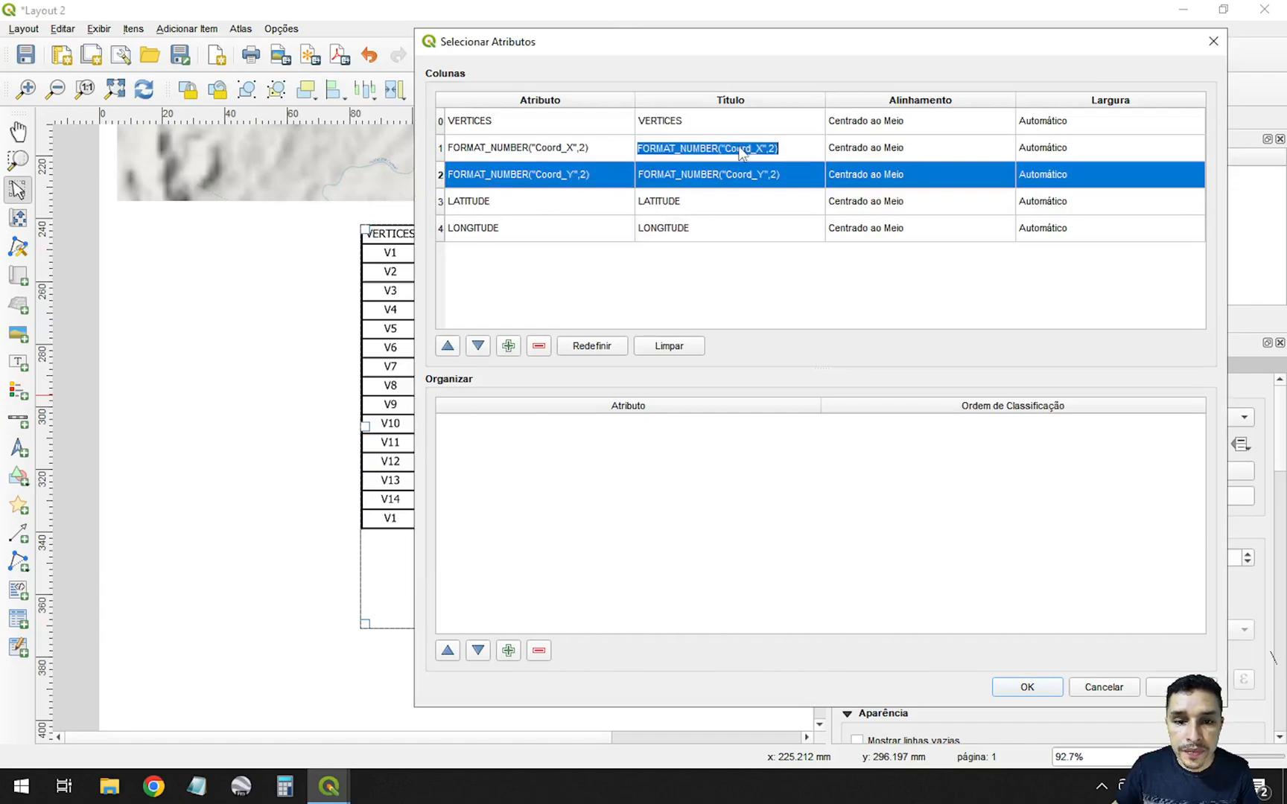
text(cOORD)
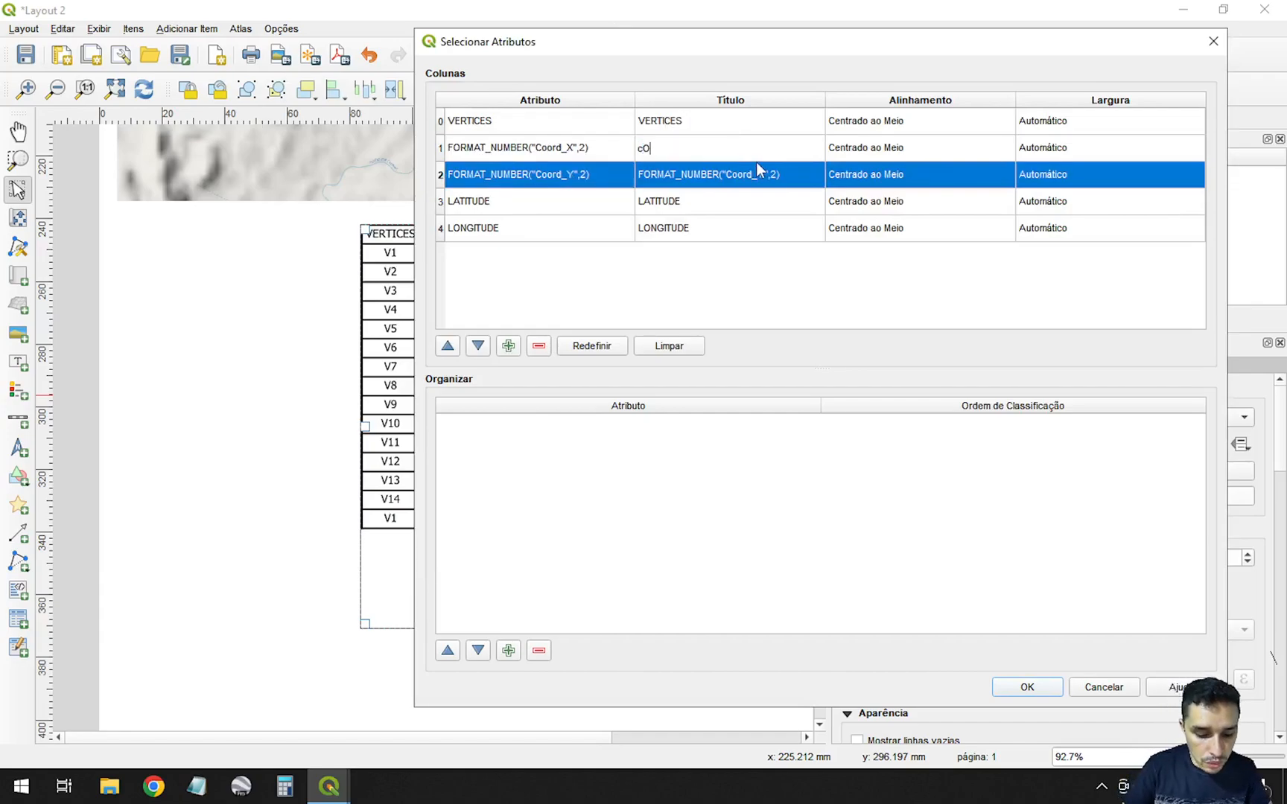
key(BackSpace)
key(BackSpace)
key(BackSpace)
key(BackSpace)
key(BackSpace)
text(cOO)
key(BackSpace)
key(BackSpace)
key(BackSpace)
text(COORD)
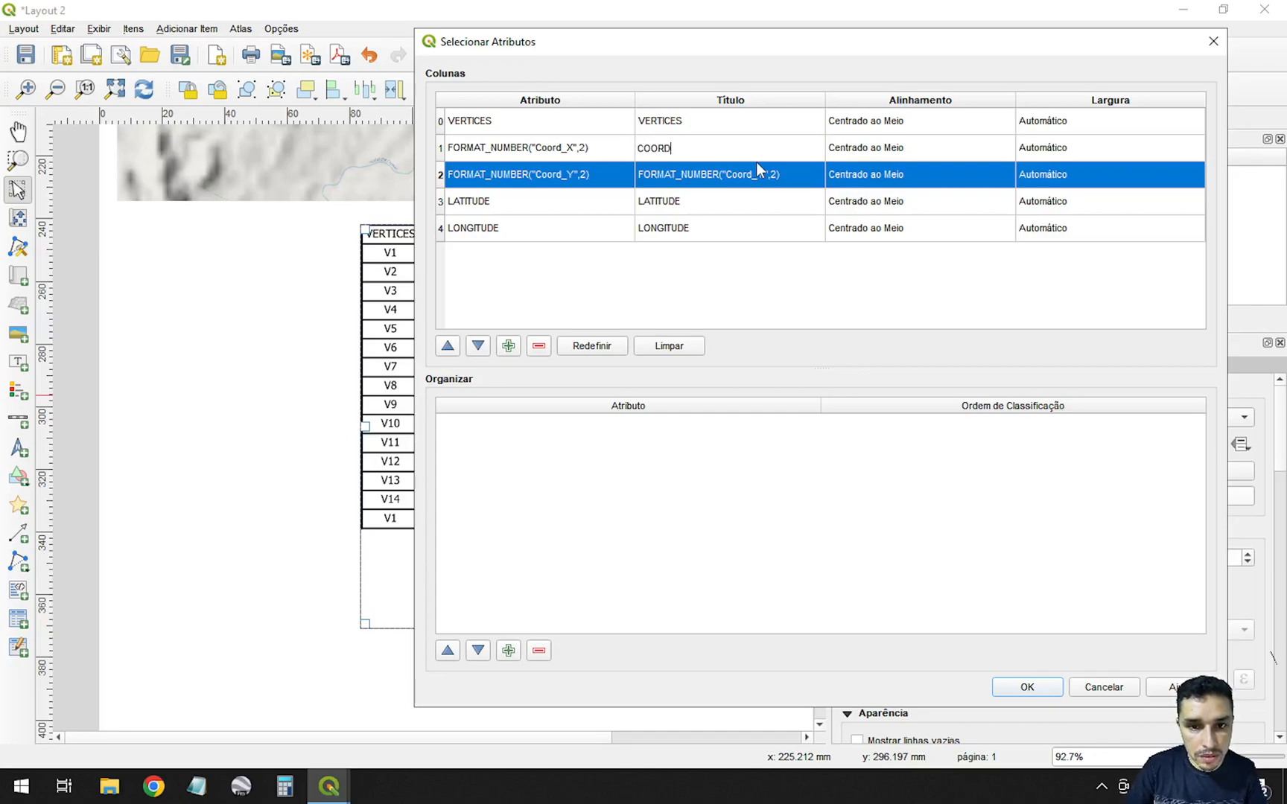
text( X)
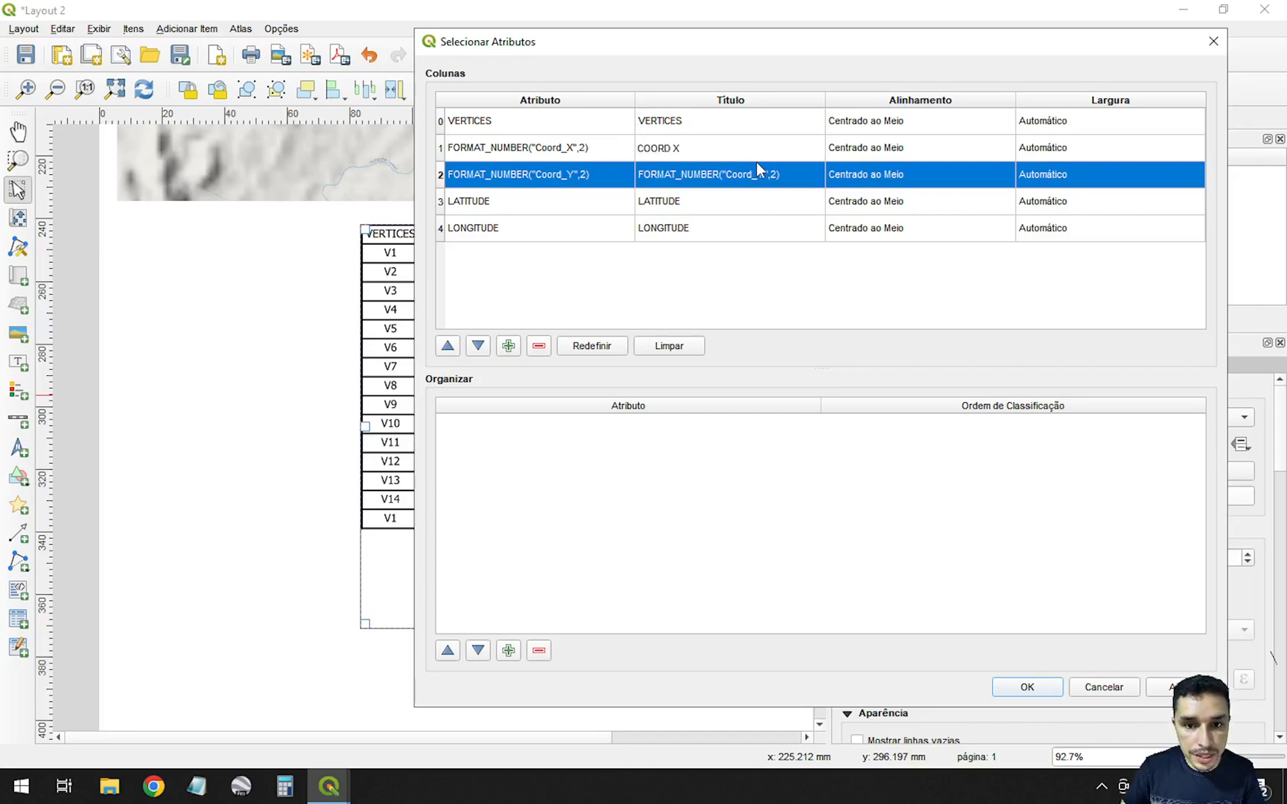
Step: Change the title of the formatted Y coordinate column to COORD Y and apply the column settings to the table
double_click(751, 181)
text(C)
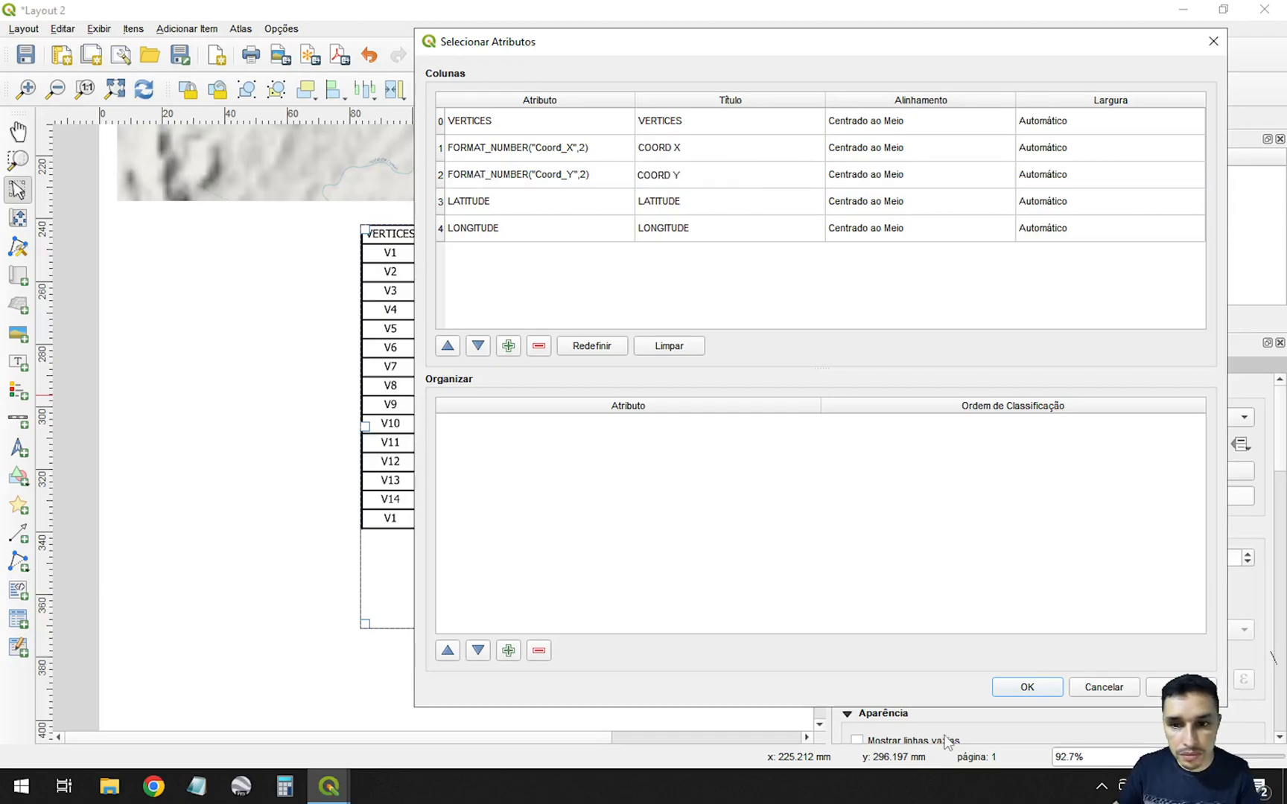
text(OORD Y)
click(1047, 689)
Step: Examine the number formatting of the coordinate columns and the table's overall appearance below the map on the page
scroll(436, 340, up, 1)
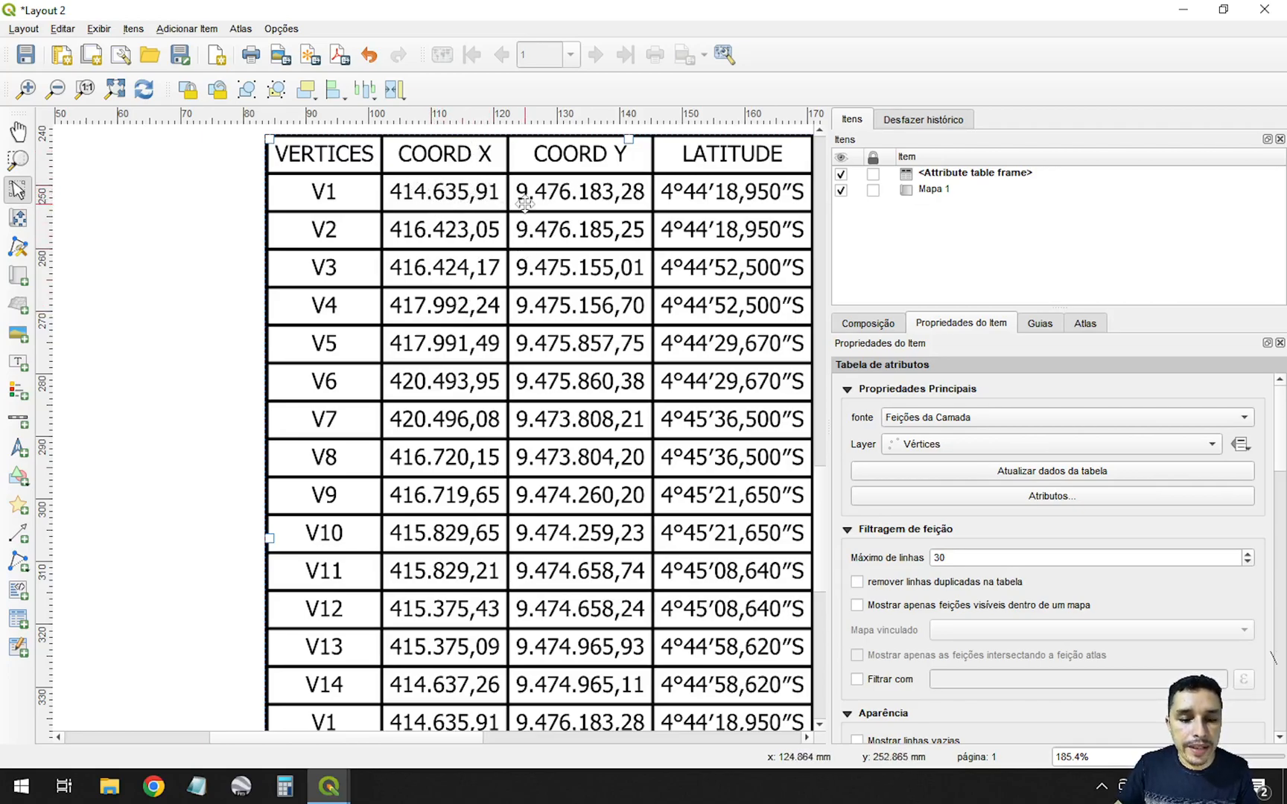
scroll(521, 223, down, 1)
scroll(525, 401, up, 2)
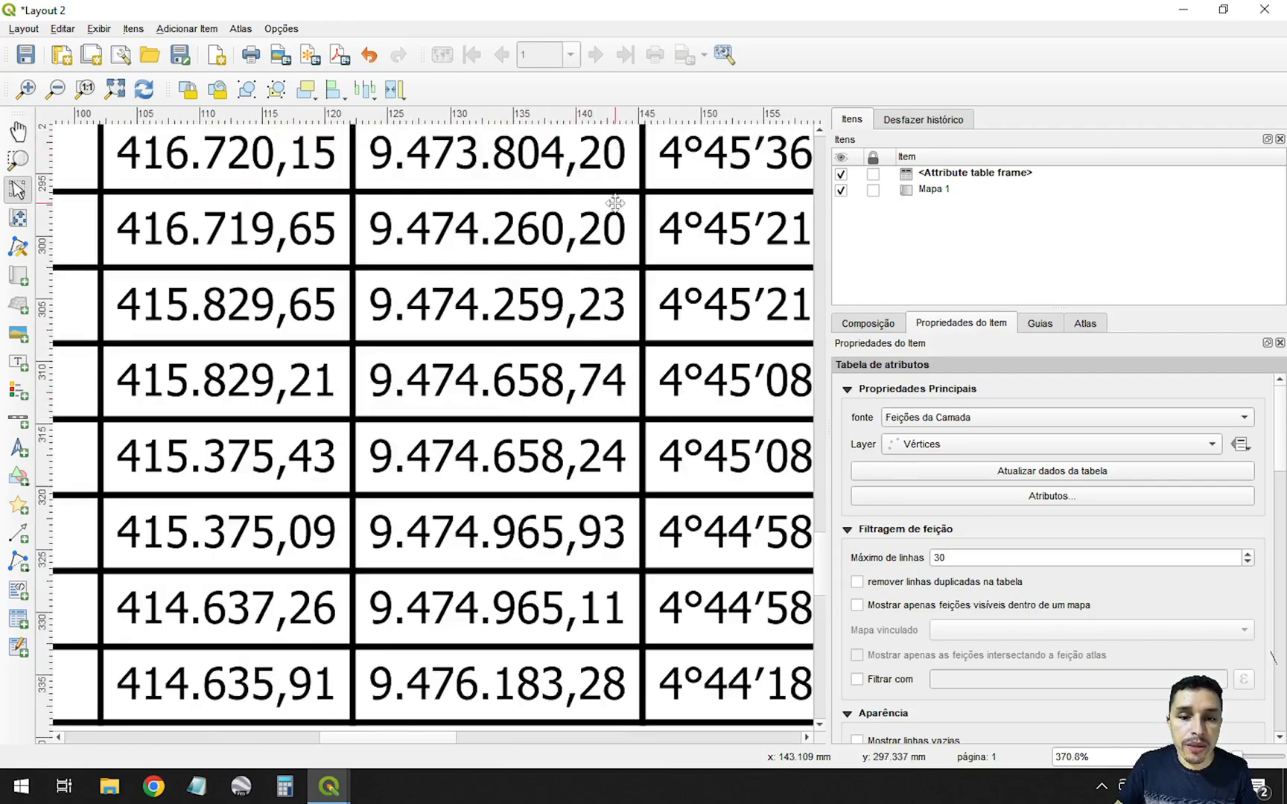
scroll(432, 268, down, 2)
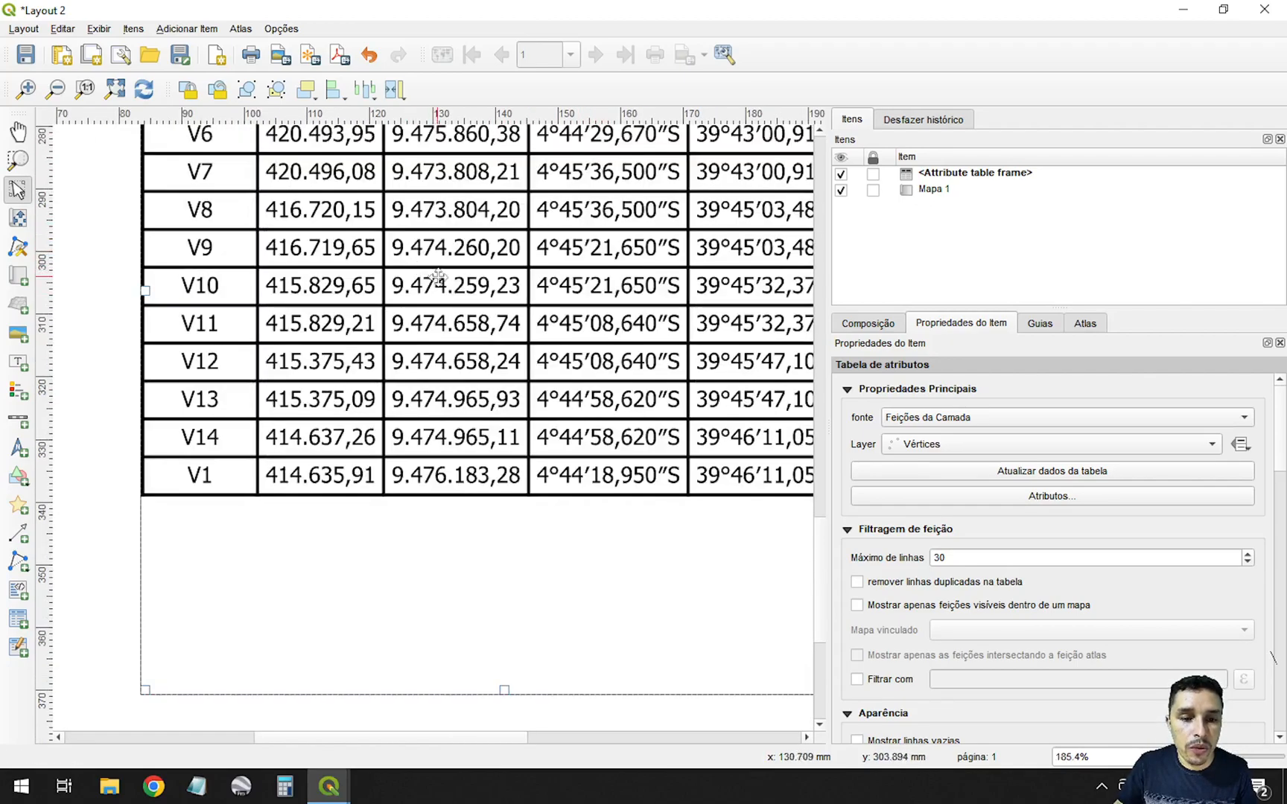
scroll(490, 439, down, 1)
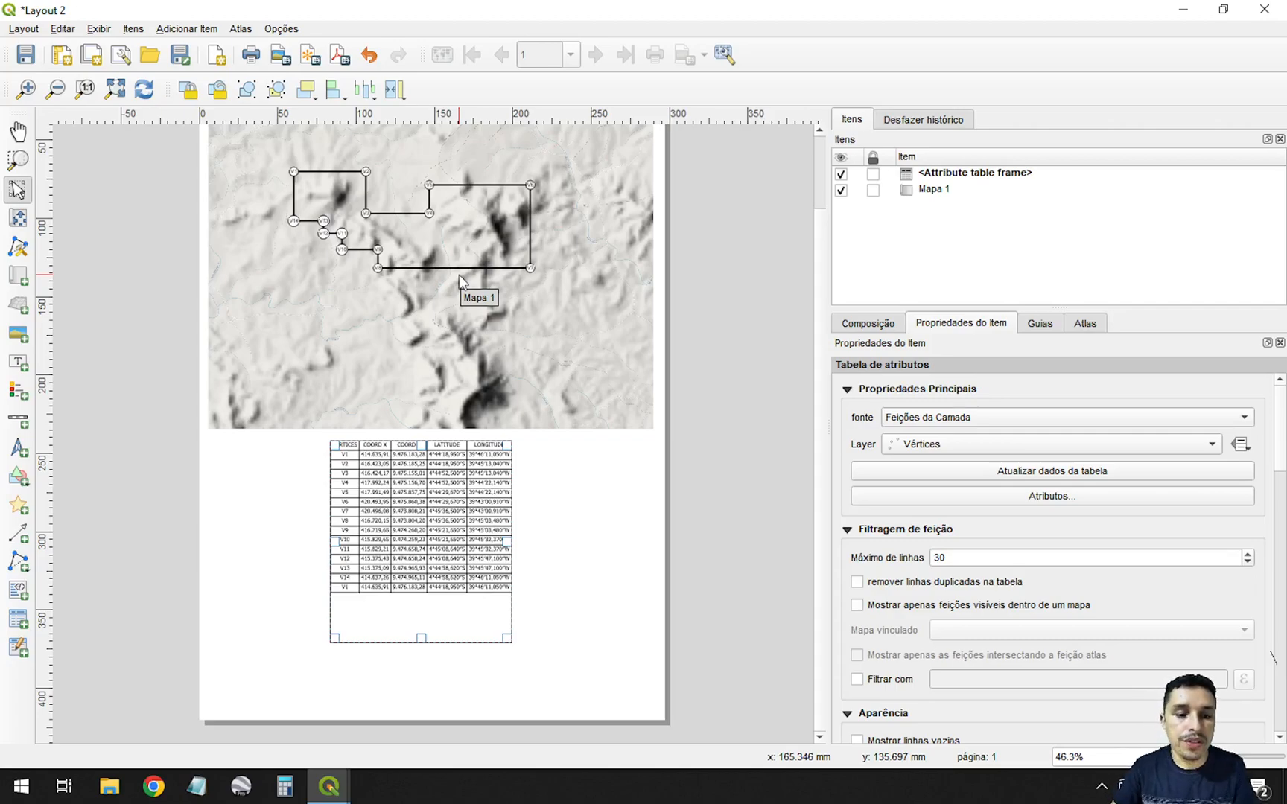
scroll(328, 634, up, 1)
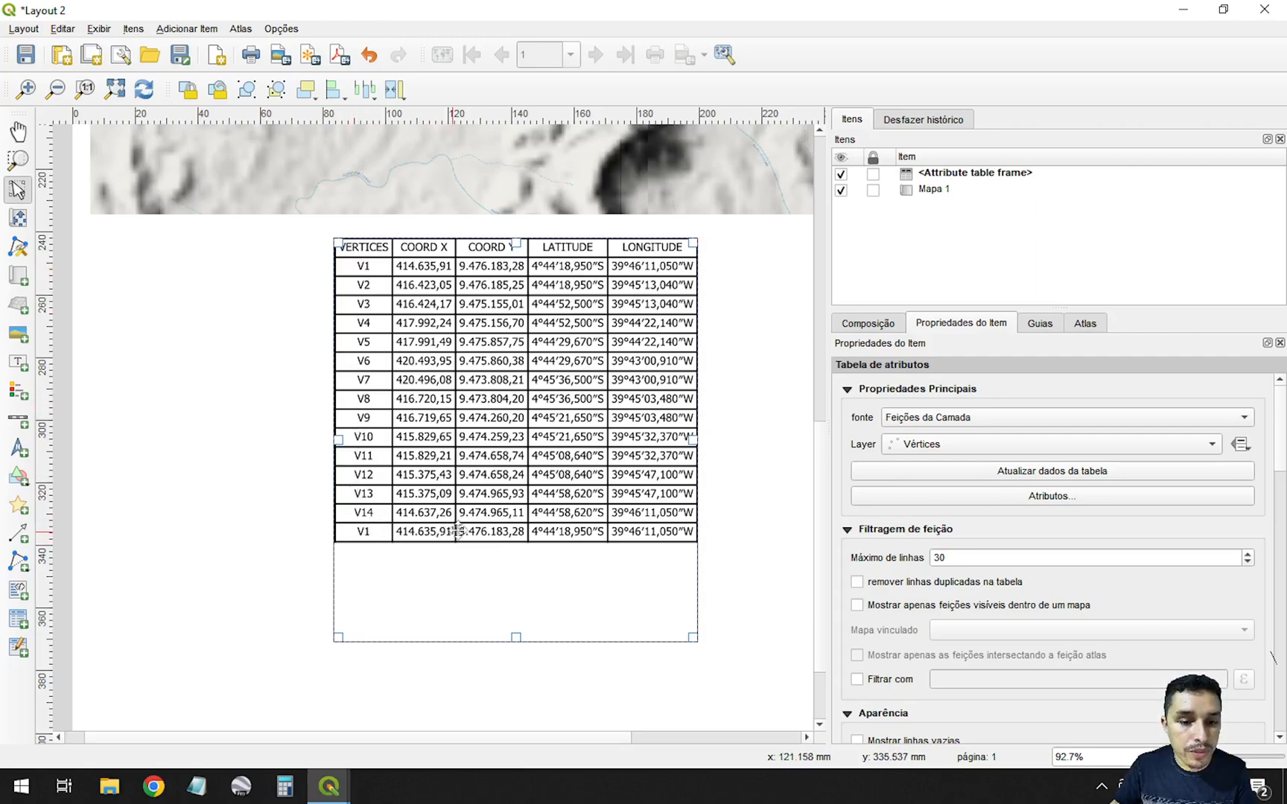
scroll(454, 532, up, 2)
scroll(423, 421, down, 2)
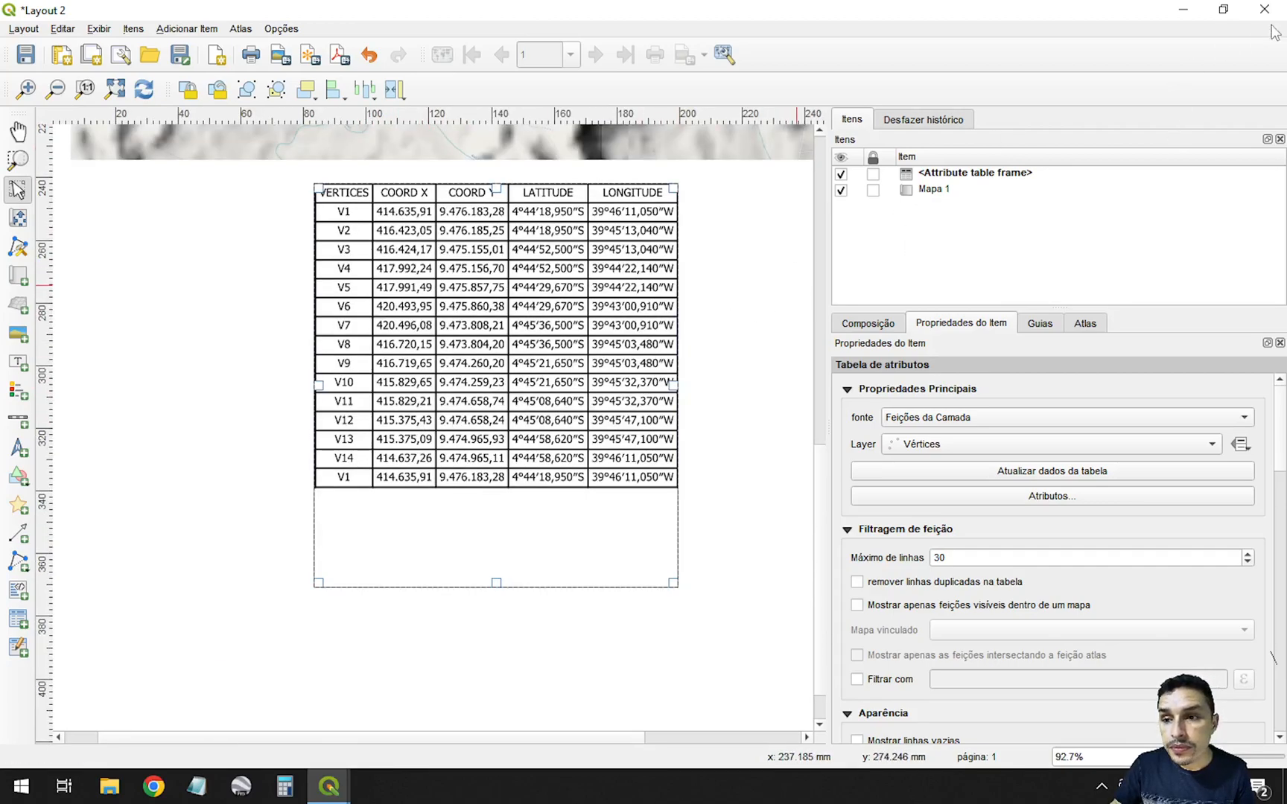
click(701, 363)
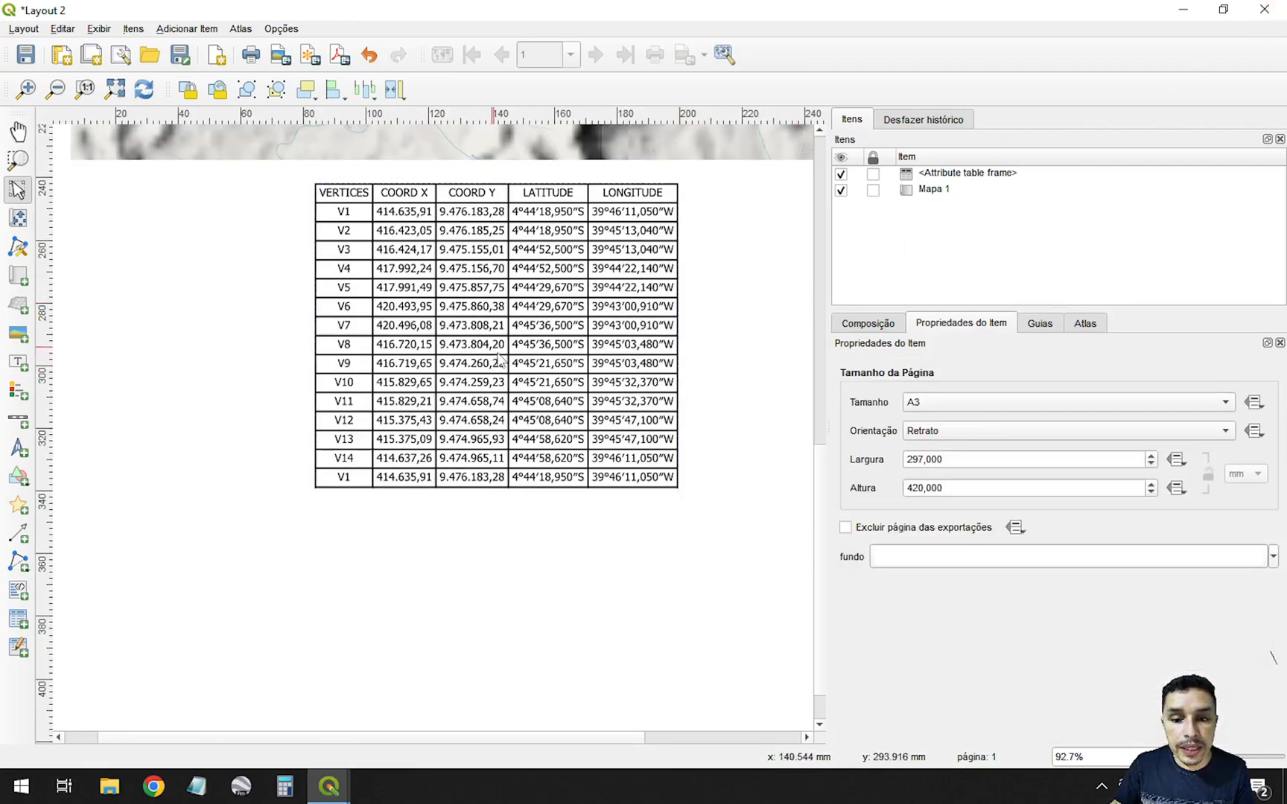
scroll(497, 357, down, 2)
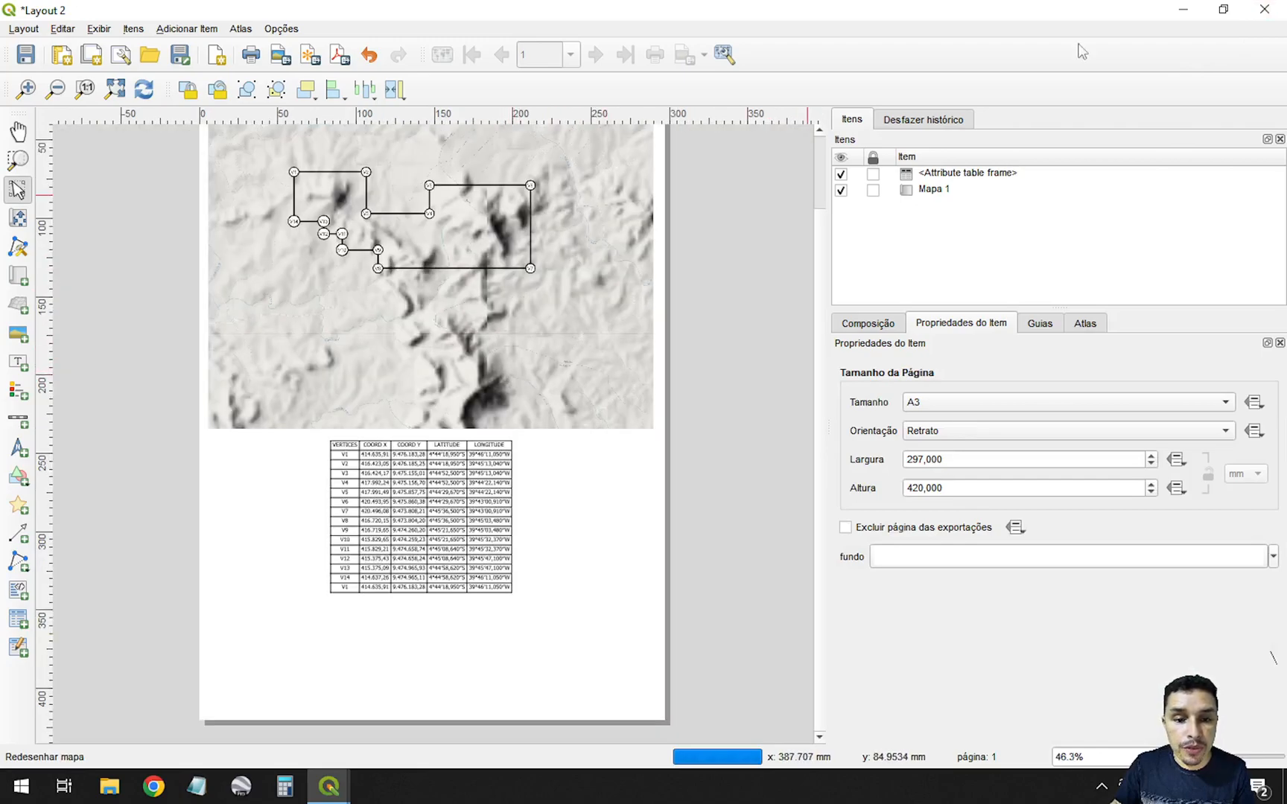
click(474, 519)
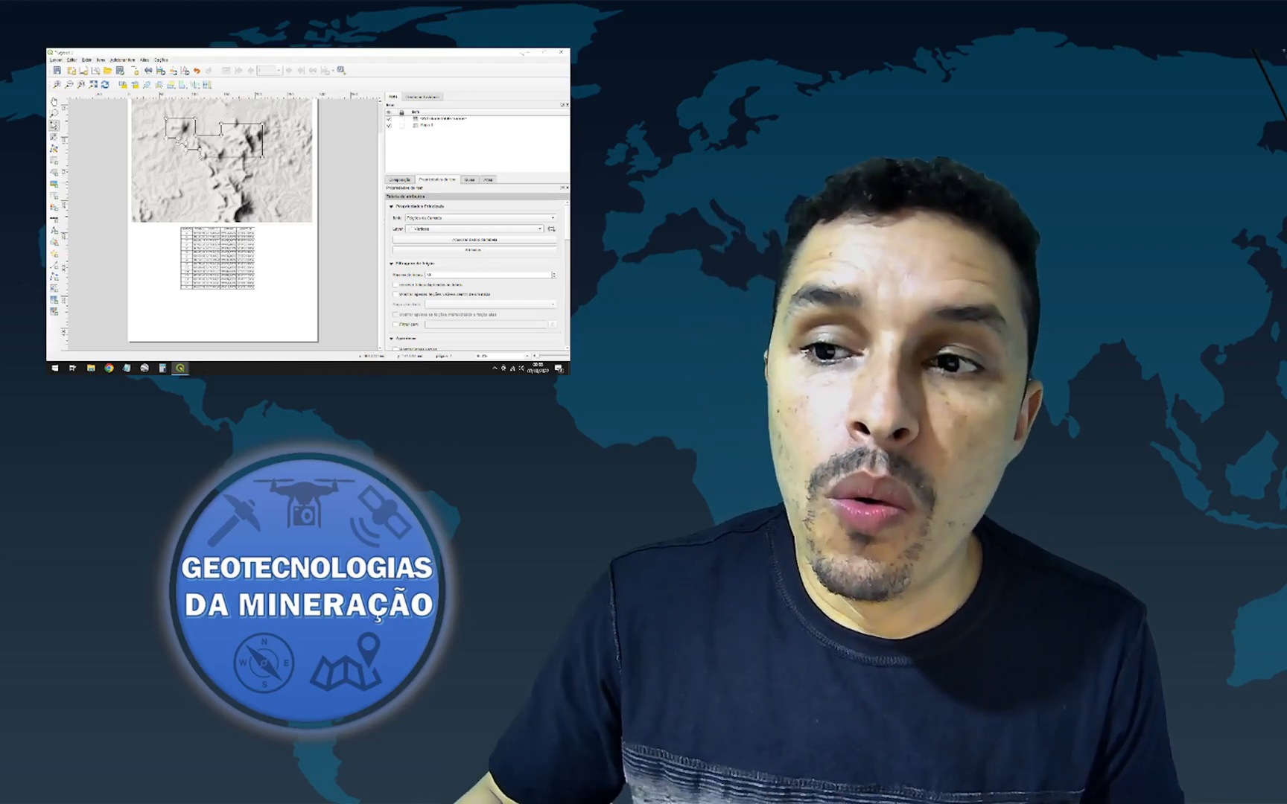
Step: Close the print layout and remove the existing Vertices layer from the project
click(561, 52)
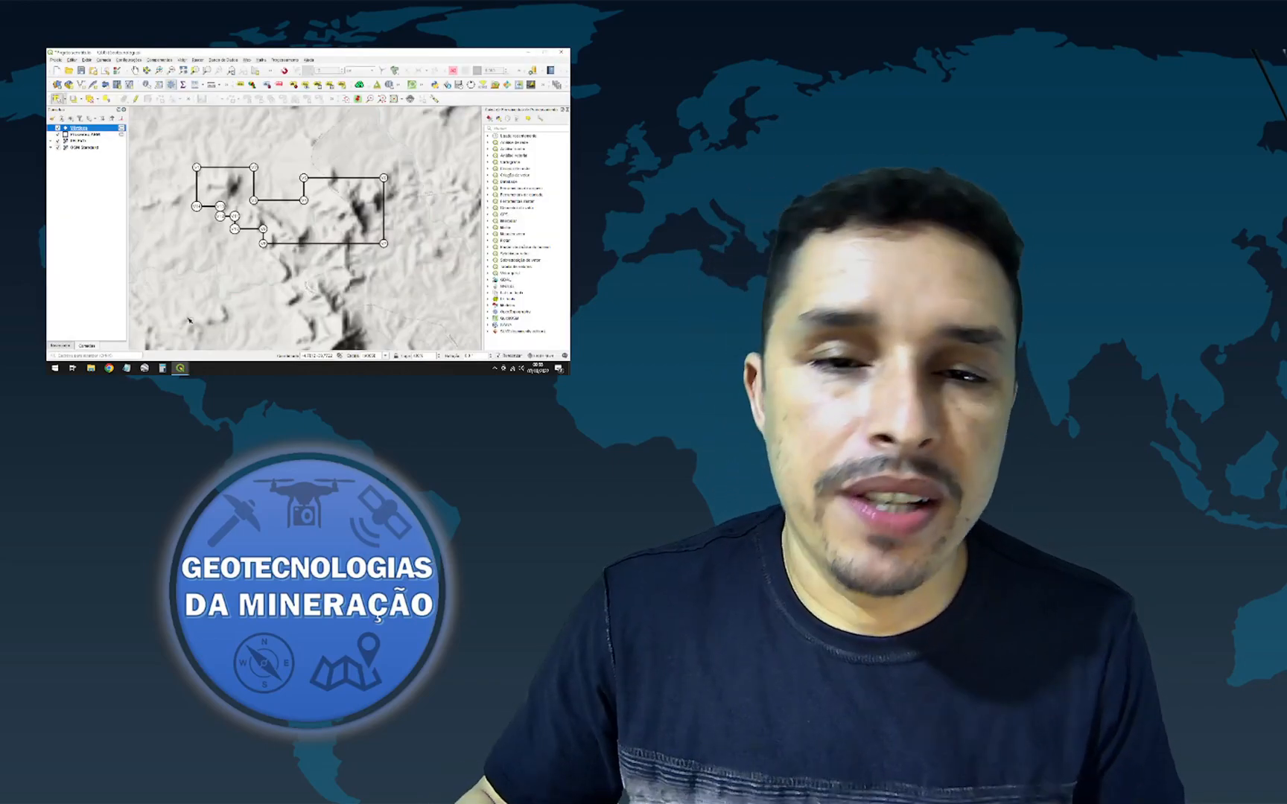
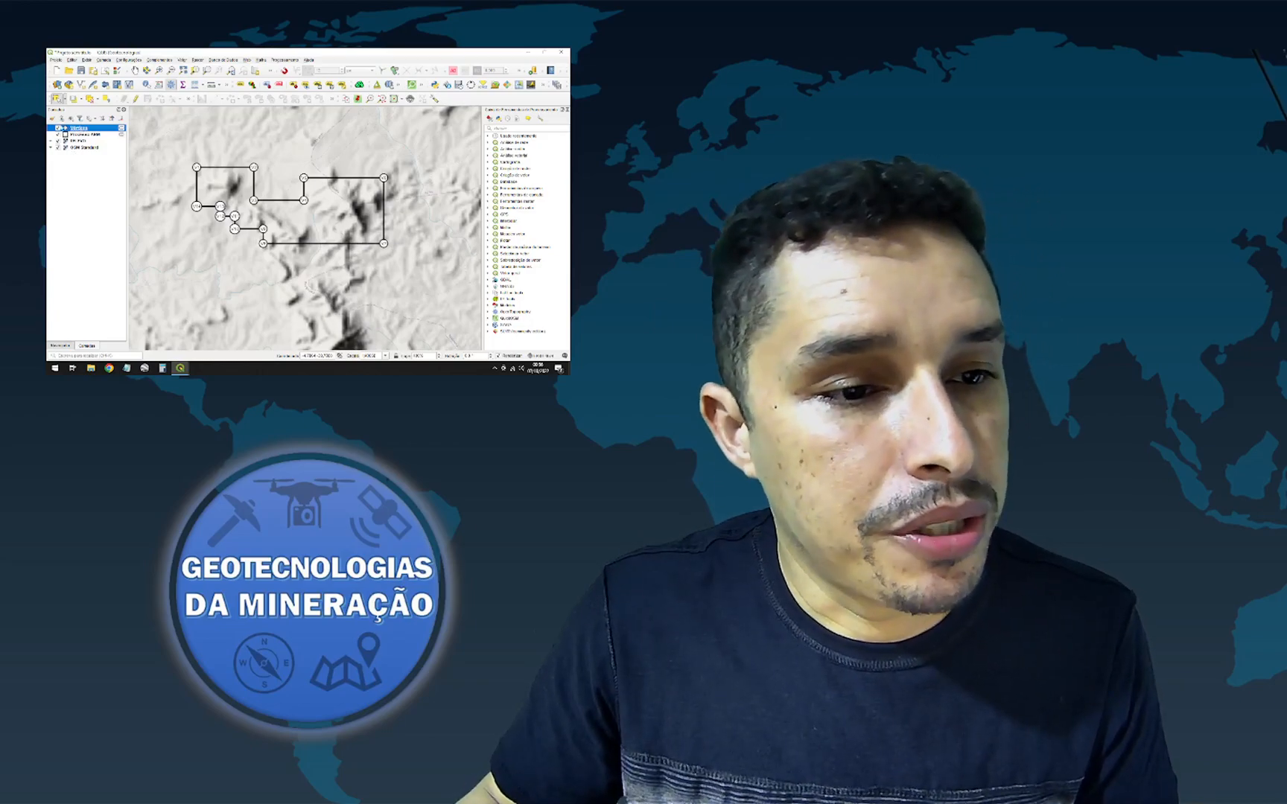
click(58, 128)
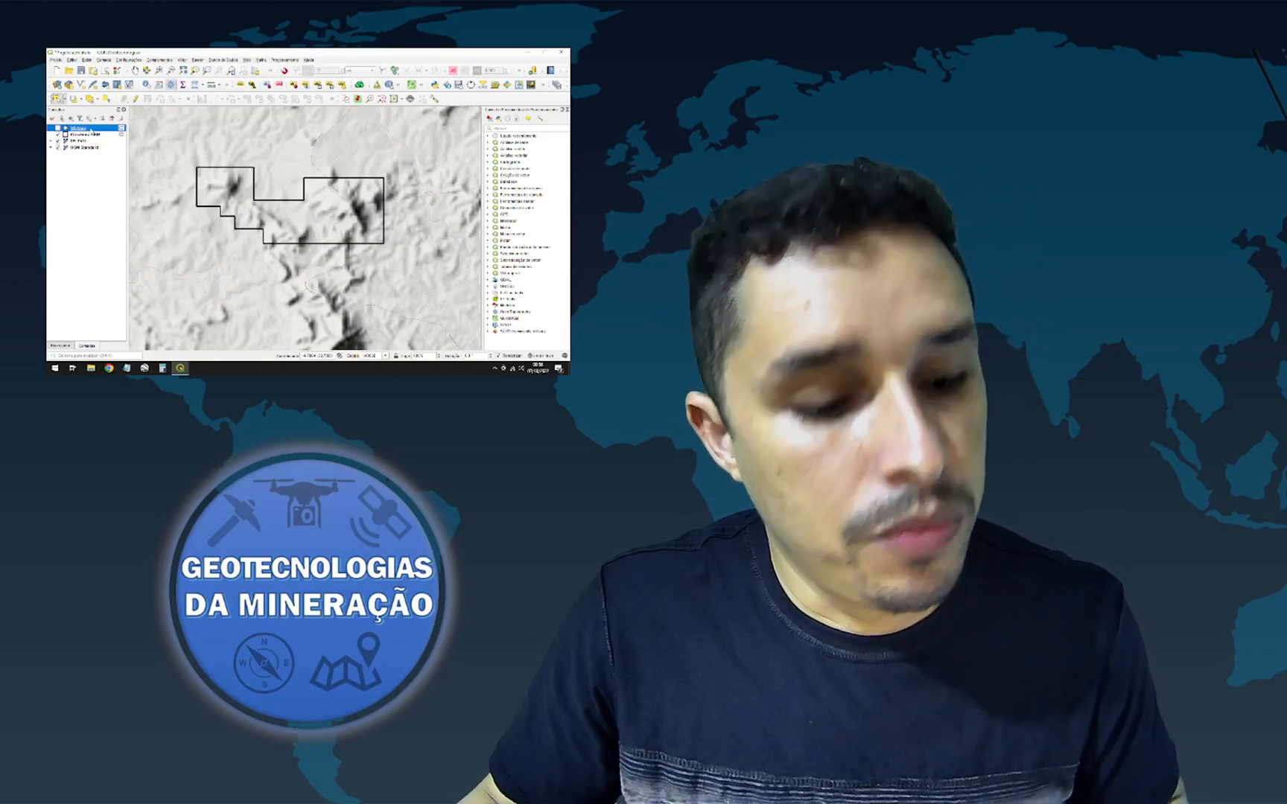
key(ctrl+d)
click(306, 217)
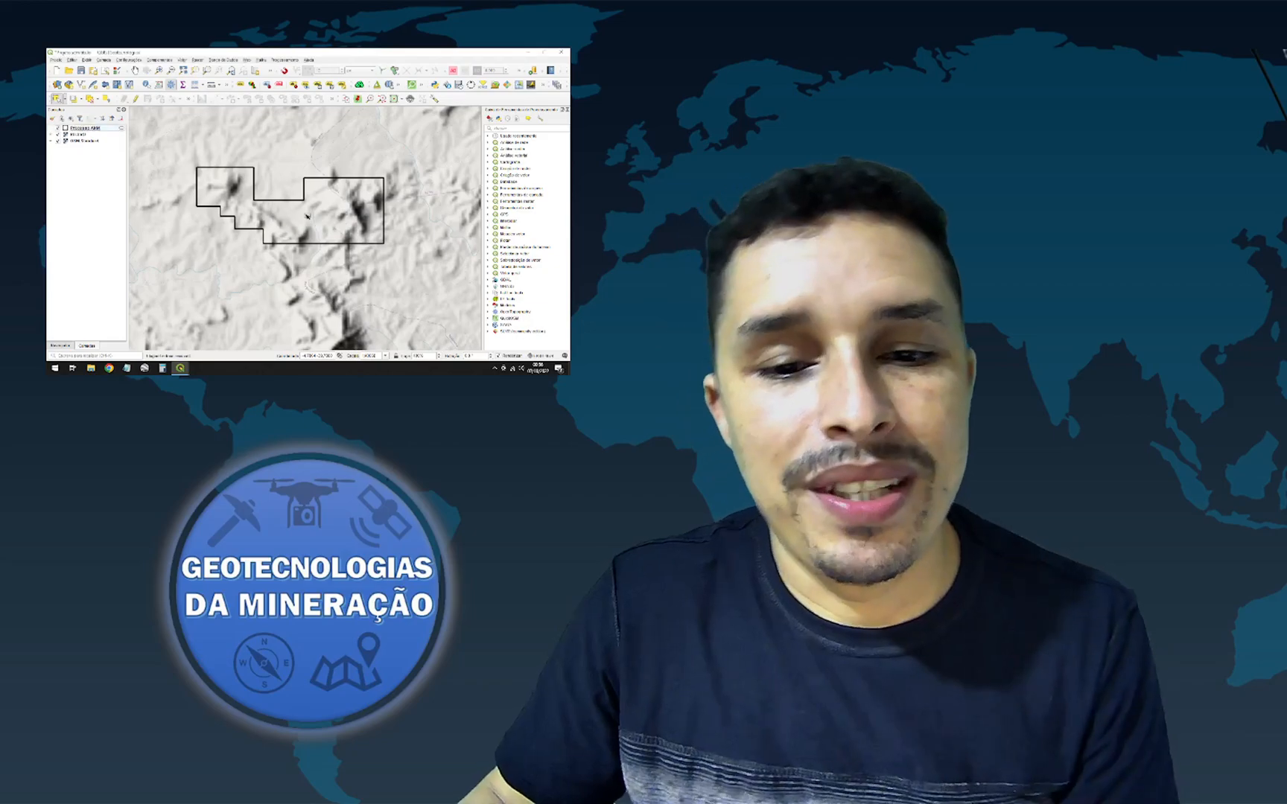
click(83, 130)
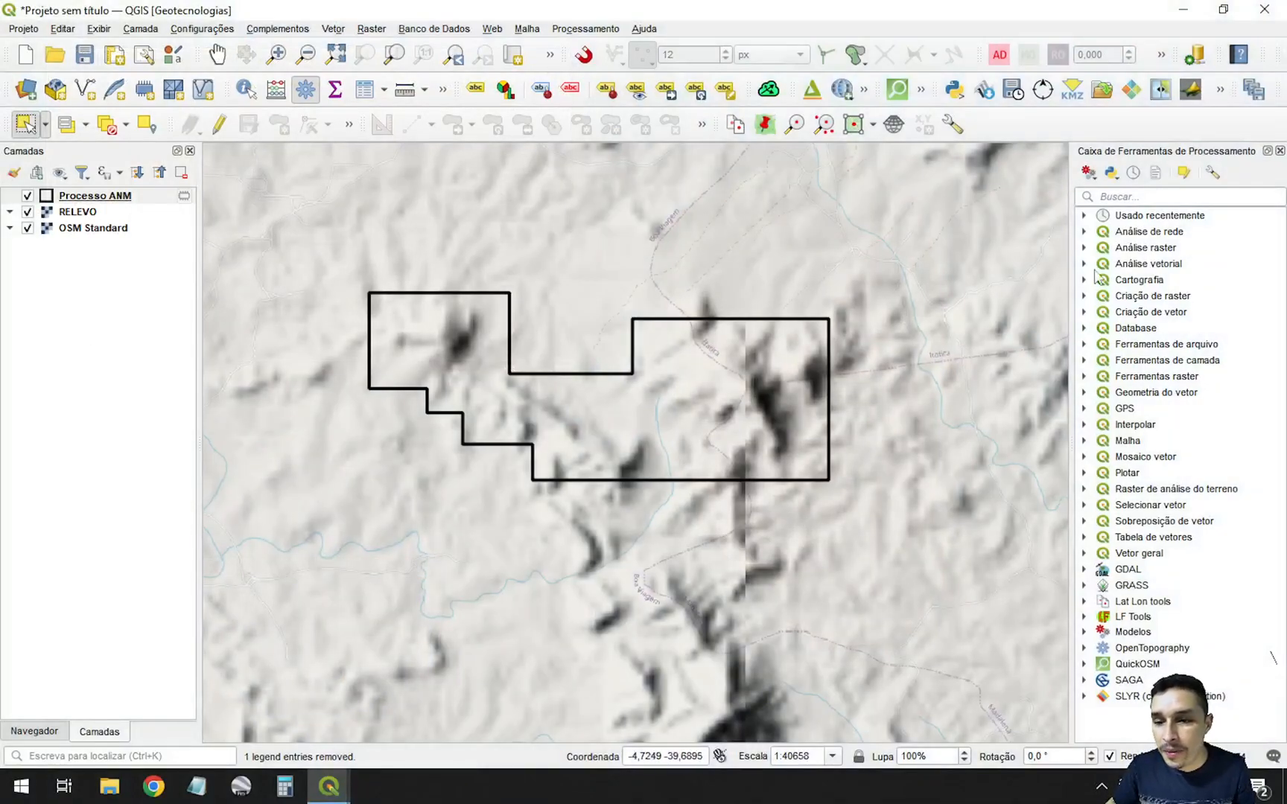
Step: Widen the processing toolbox, search it for EXTRAIR and select the EXTRAIR VÉRTICES UTM E GEO model
drag(1071, 336, 956, 339)
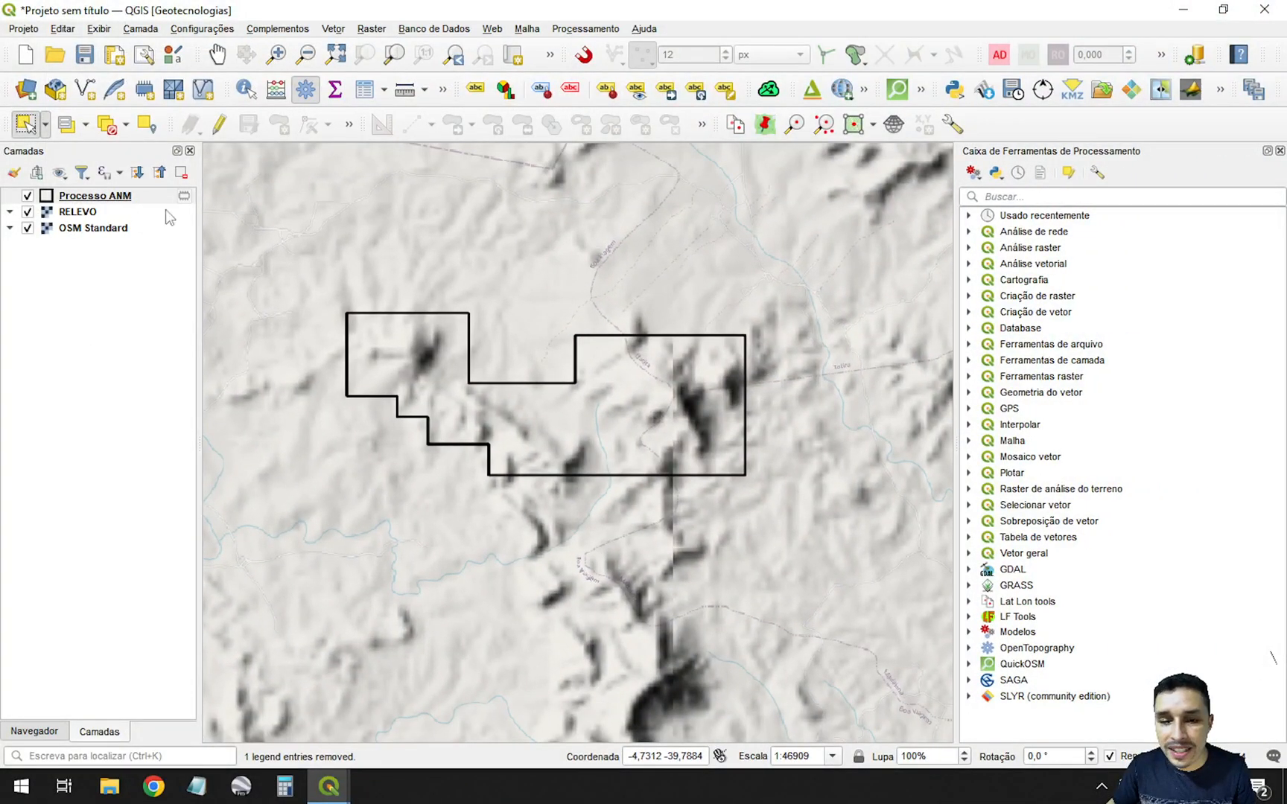
click(1028, 197)
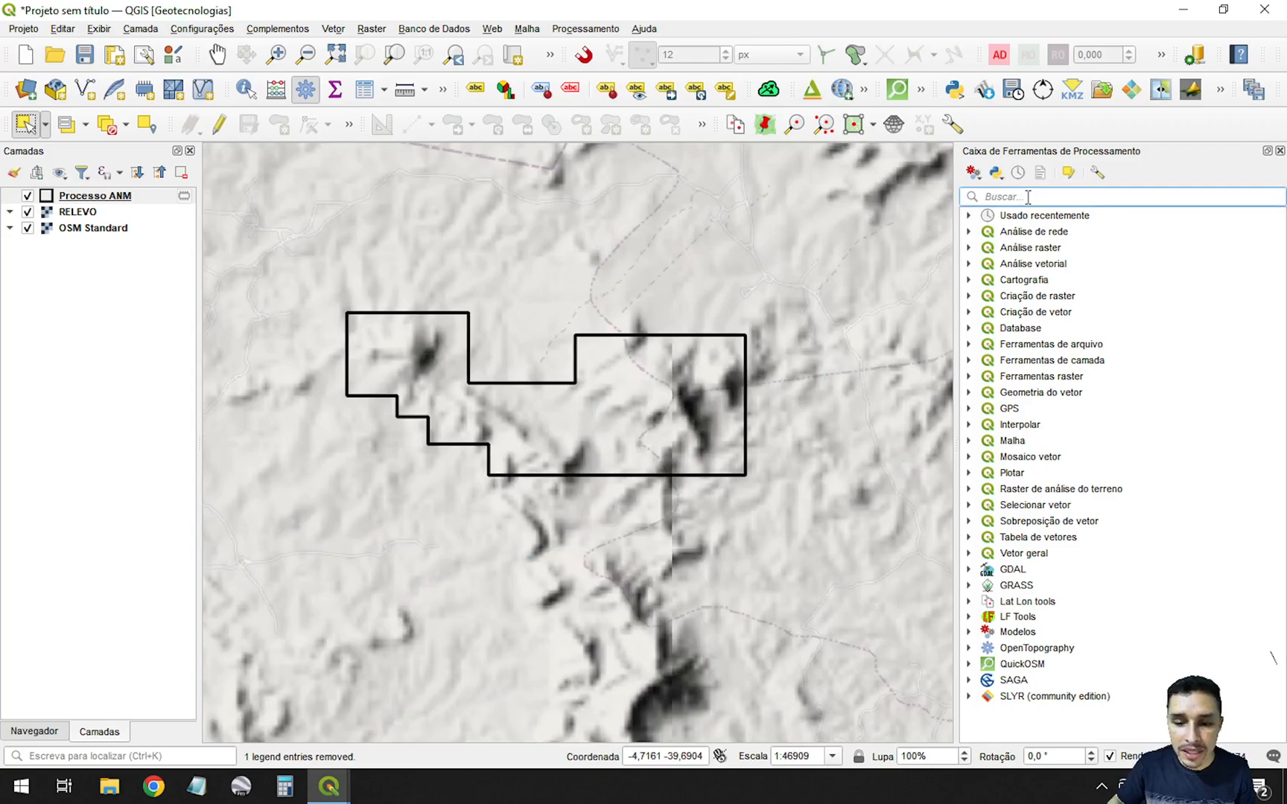
text(EXTRAIR)
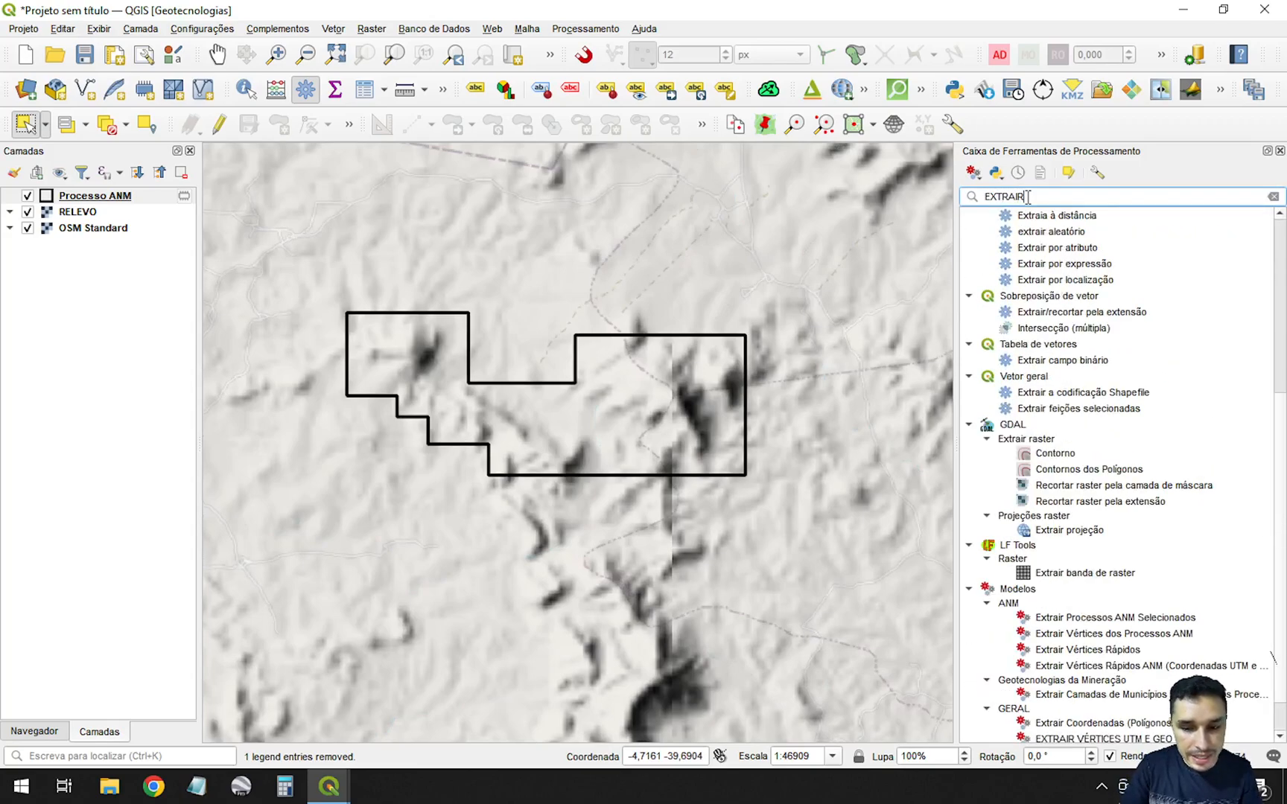
scroll(1077, 488, down, 1)
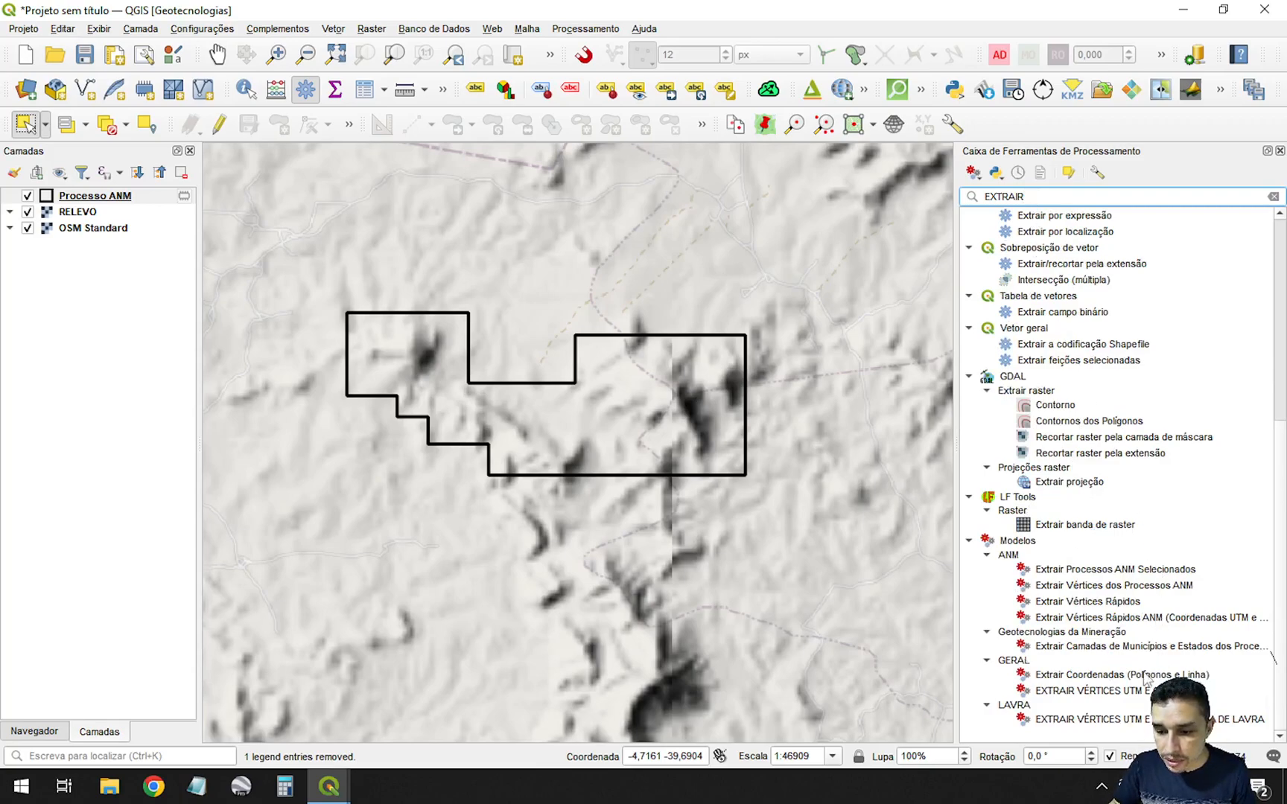
click(1069, 692)
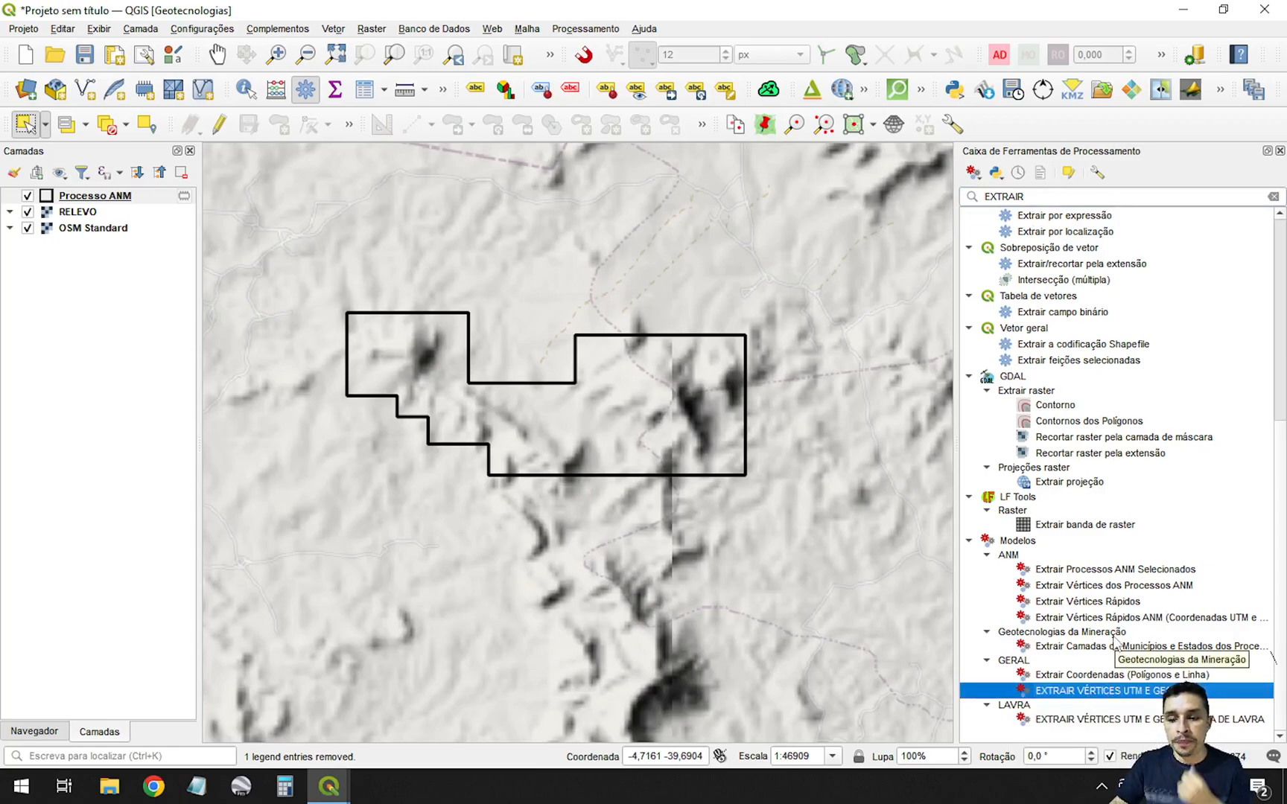
Step: Clear the toolbox search and expand the Modelos groups AMBIENTAL, ANM, Geotecnologias da Mineração, GERAL, LAVRA, MAPBIOMAS and OSM
double_click(976, 198)
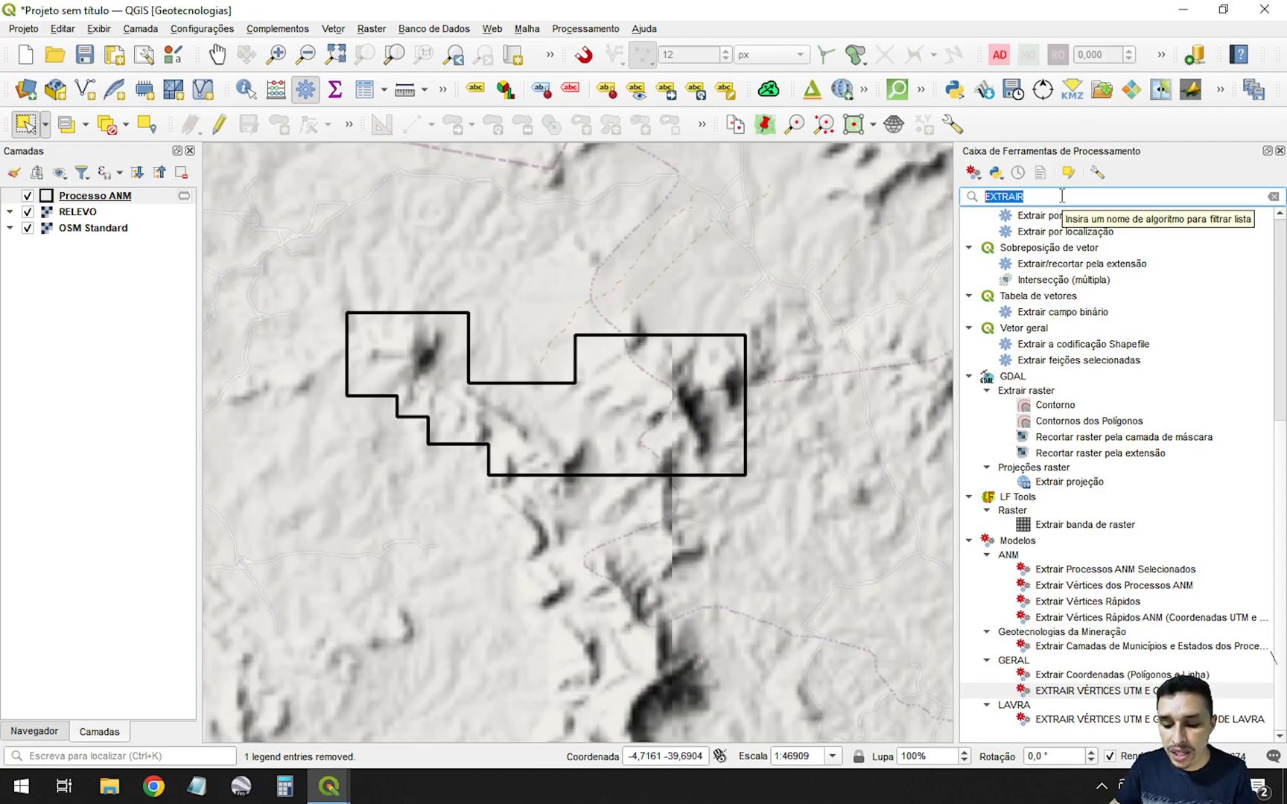
key(BackSpace)
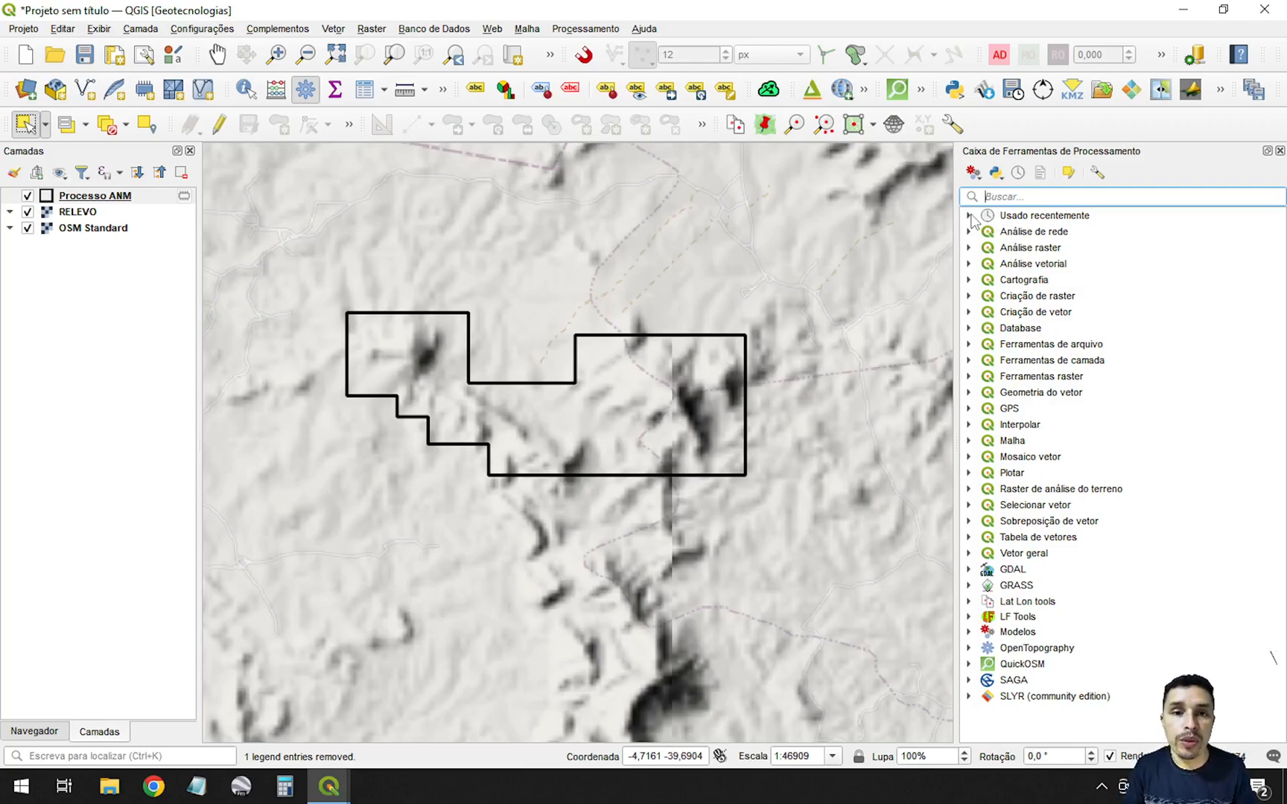
click(969, 631)
scroll(983, 614, down, 2)
click(987, 582)
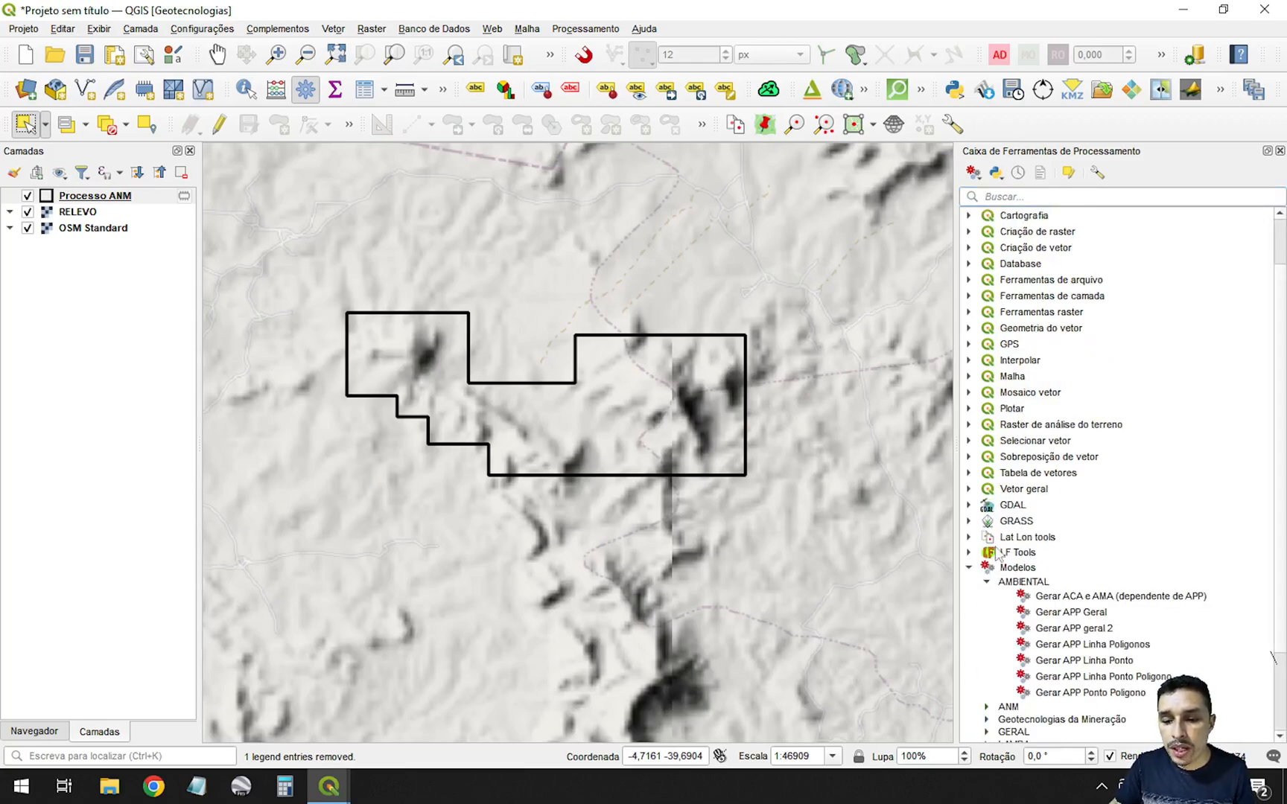
scroll(991, 596, down, 2)
click(987, 595)
scroll(988, 601, down, 3)
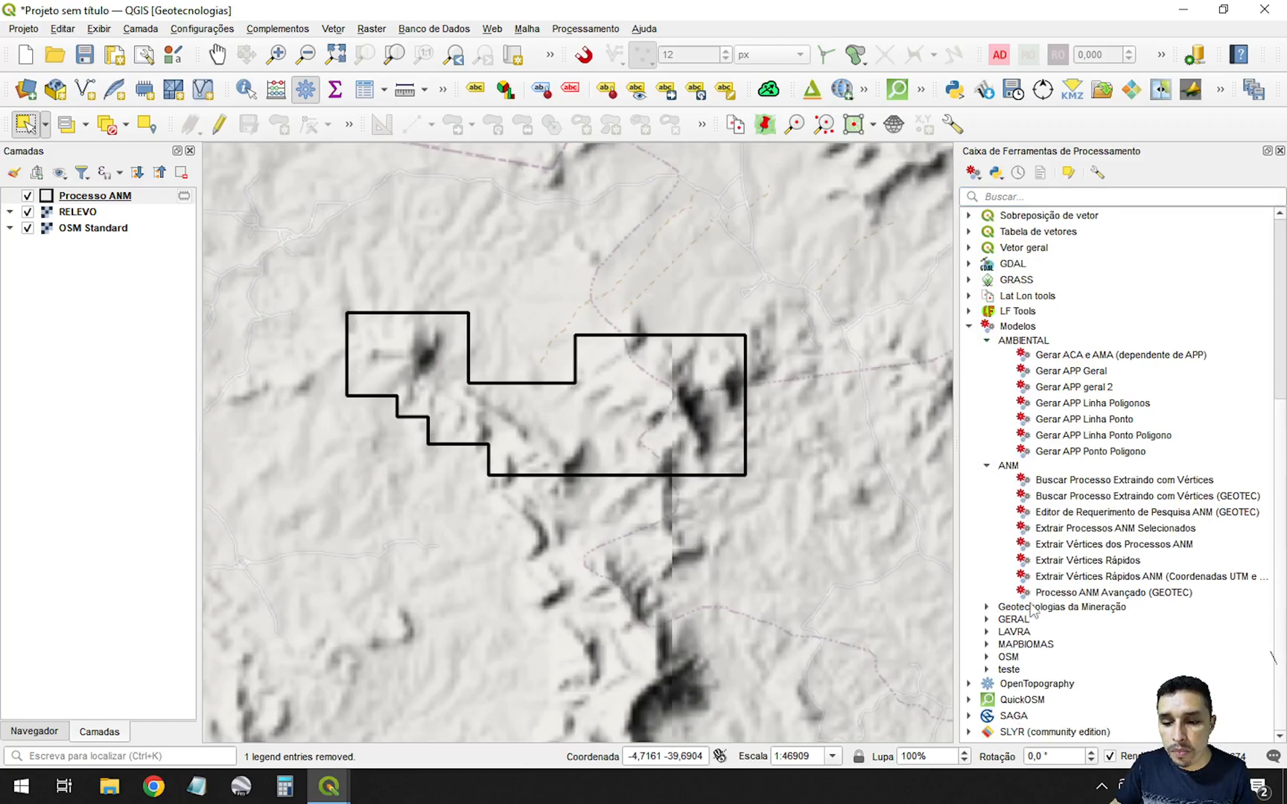
click(988, 607)
scroll(988, 611, down, 3)
click(987, 609)
scroll(989, 620, down, 3)
click(987, 624)
scroll(1013, 587, down, 1)
click(988, 642)
scroll(989, 650, down, 1)
click(987, 653)
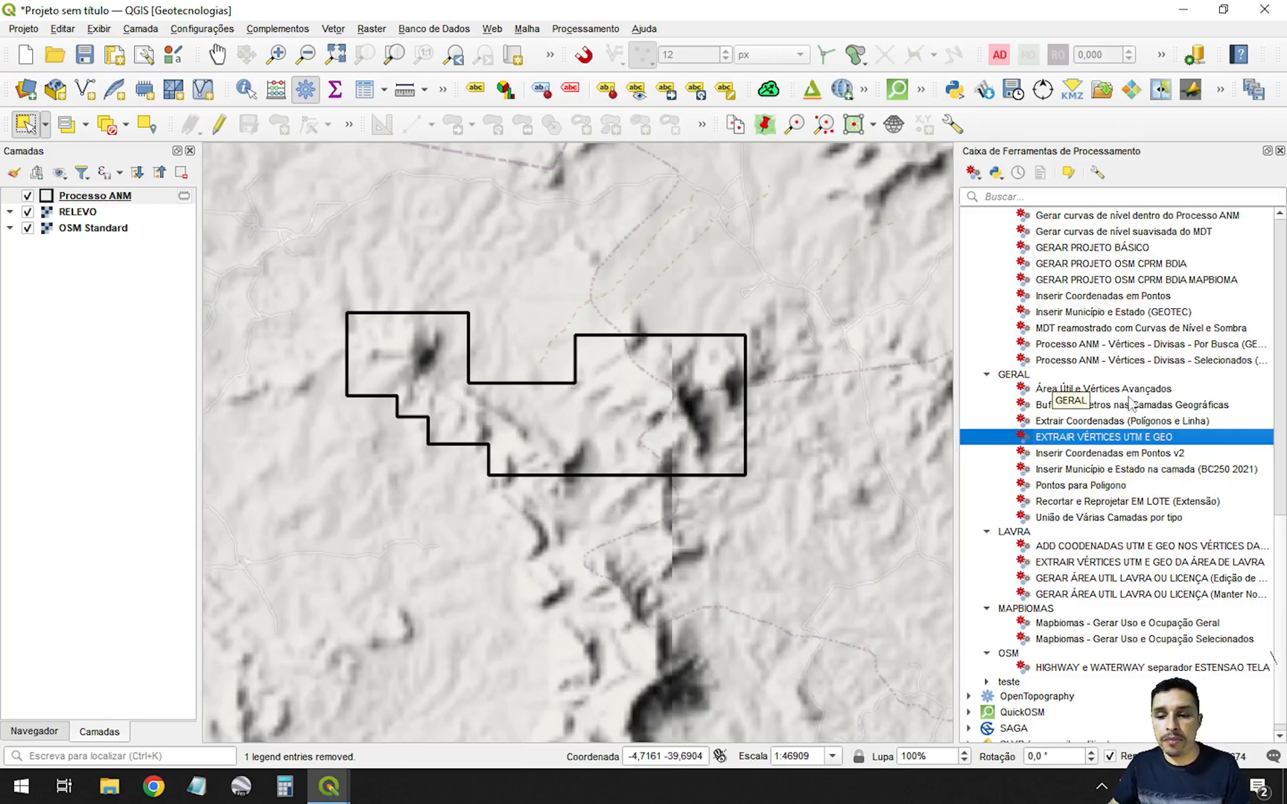
Step: Look through the custom models available in the expanded Modelos groups
scroll(1140, 538, down, 1)
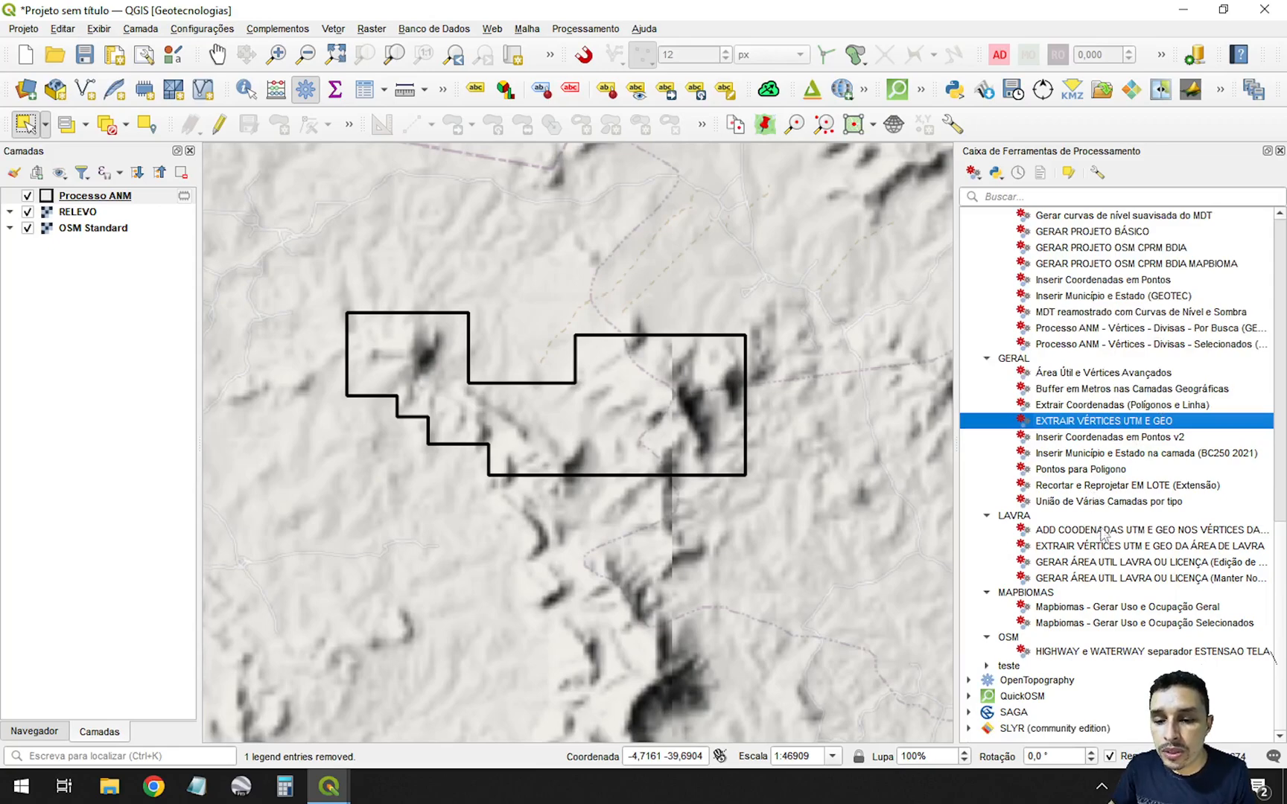
scroll(1101, 547, up, 2)
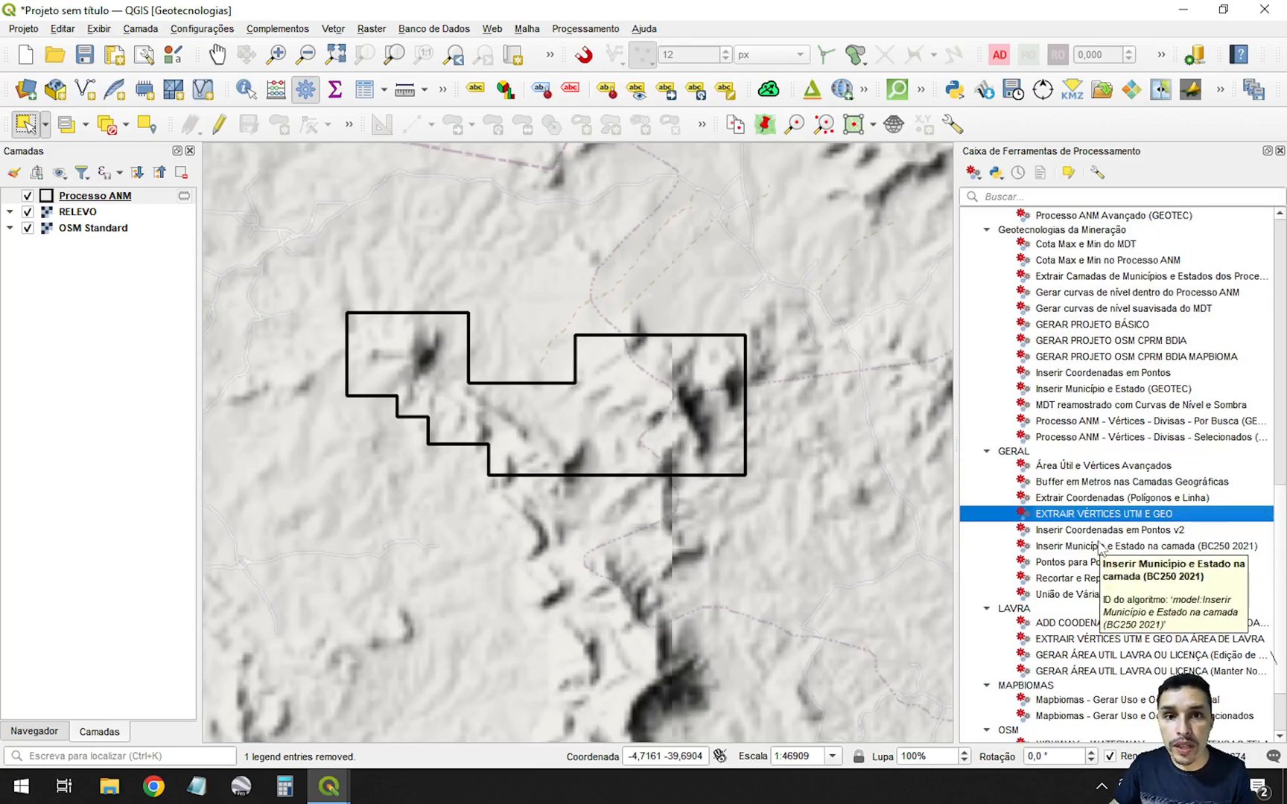
scroll(1100, 546, down, 2)
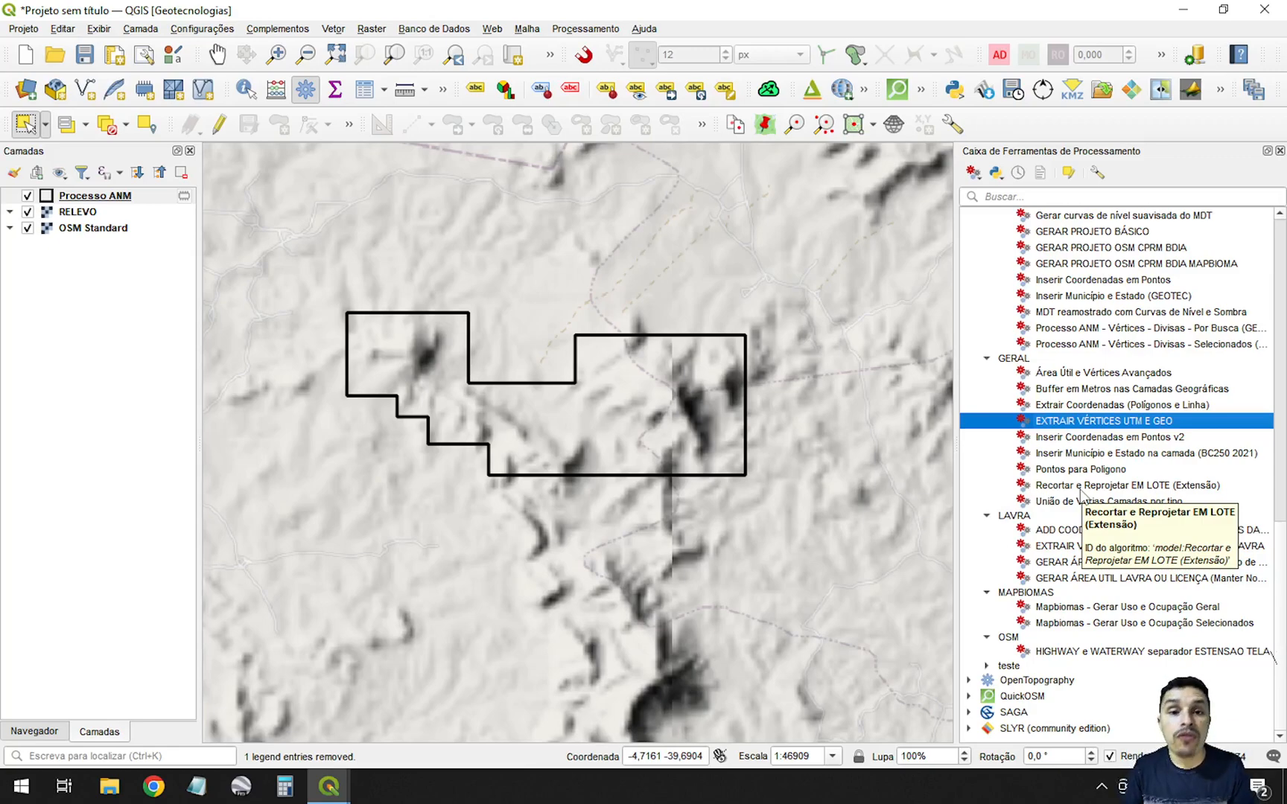
scroll(1084, 495, up, 6)
scroll(1099, 434, down, 3)
scroll(1100, 447, up, 7)
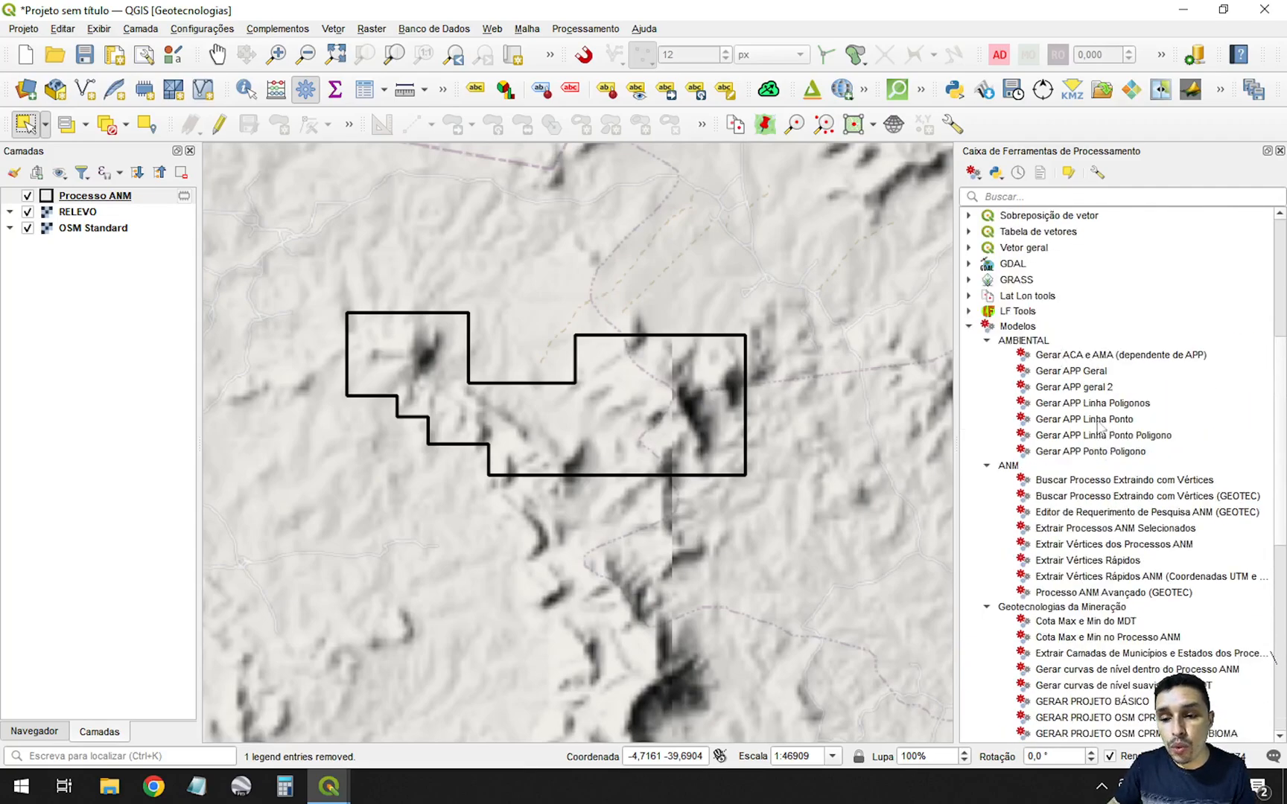
scroll(1105, 525, down, 5)
scroll(1104, 531, down, 3)
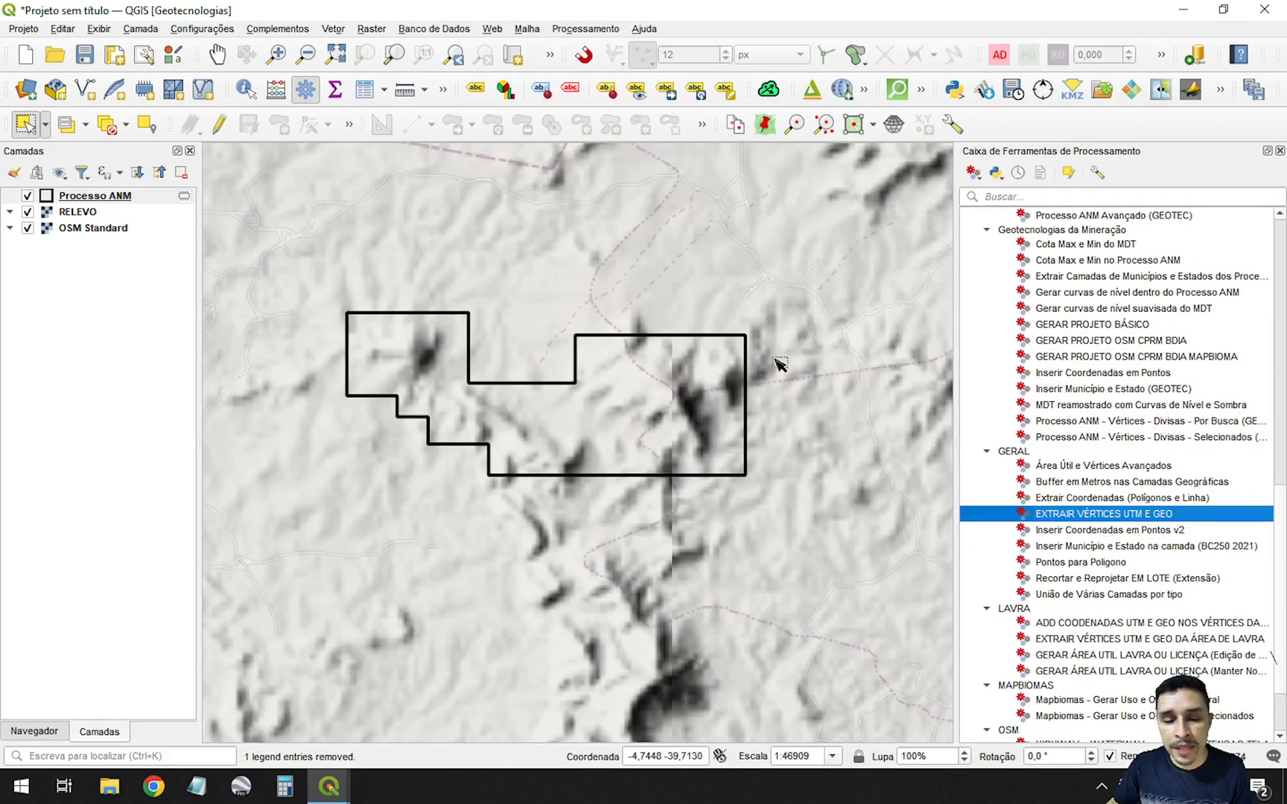
Step: Run the EXTRAIR VÉRTICES UTM E GEO model on the Processo ANM polygon with a temporary output layer
double_click(1087, 514)
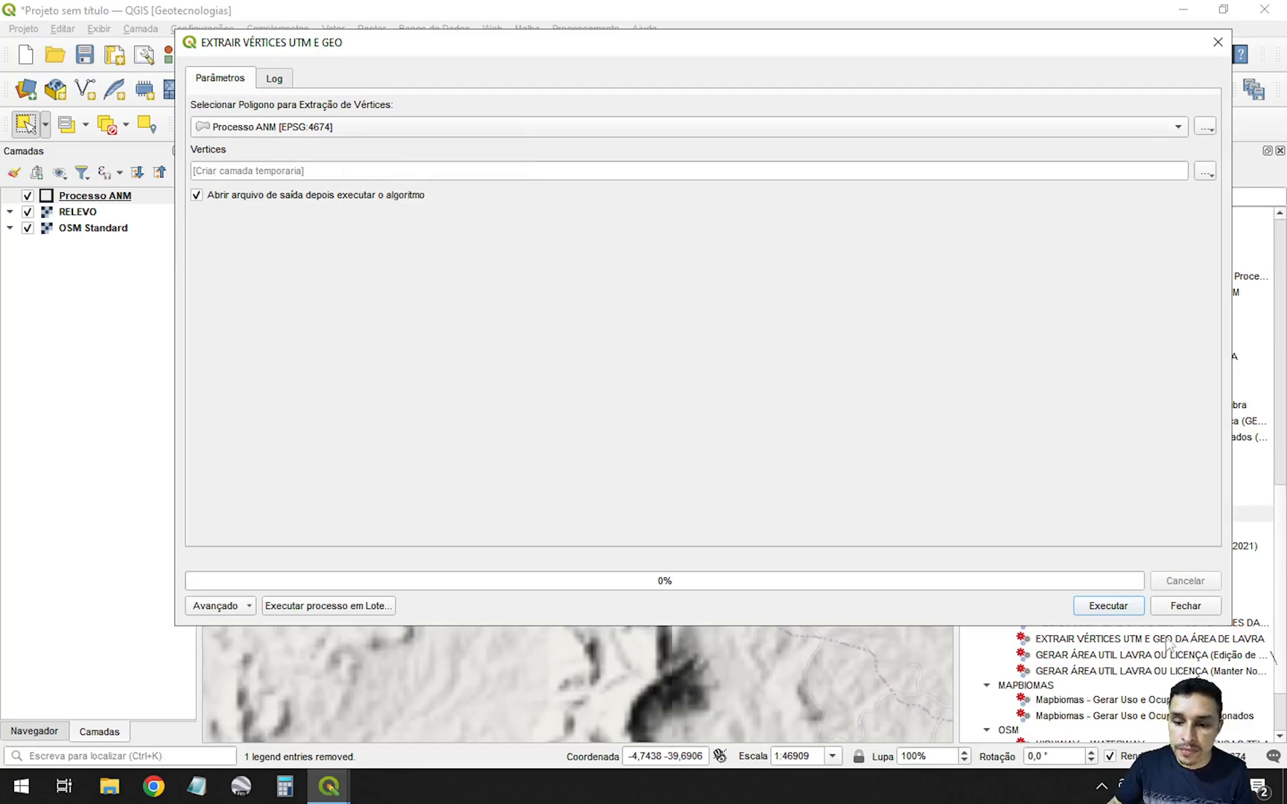
click(1095, 610)
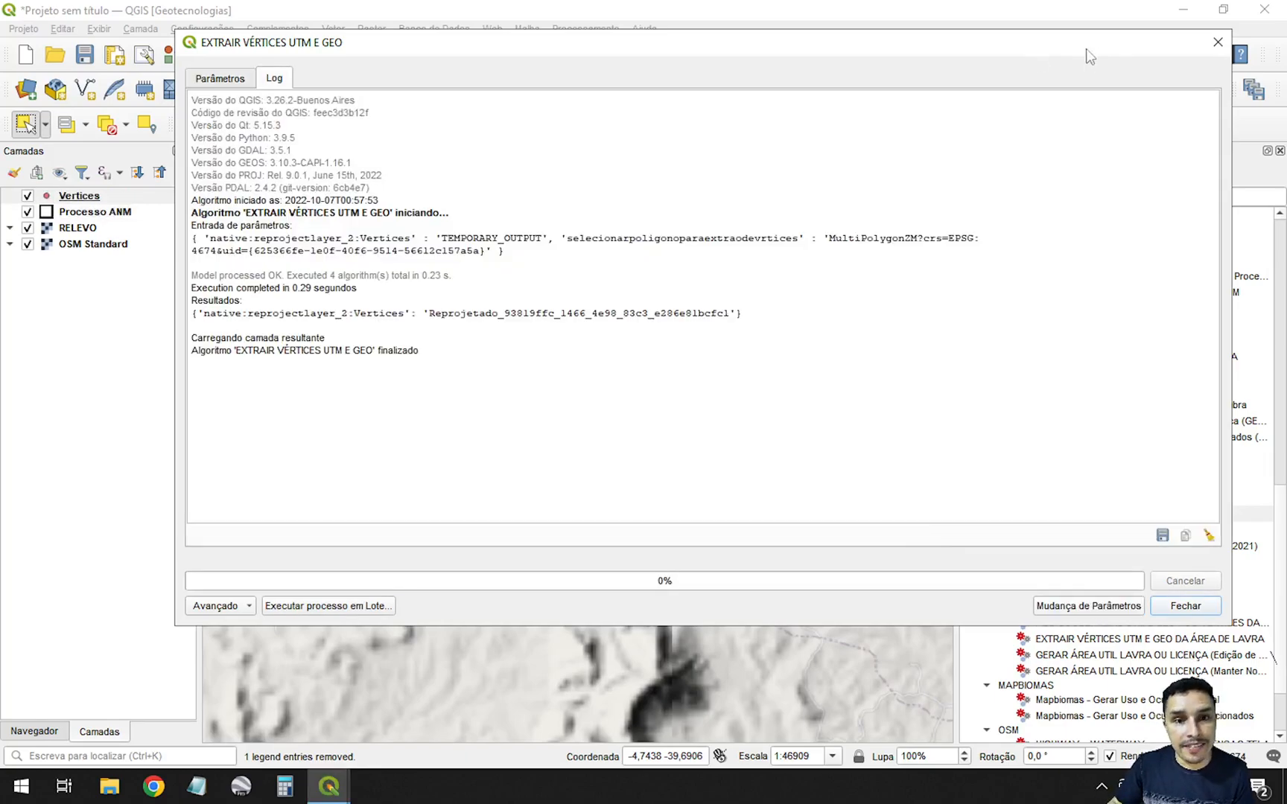
click(1217, 42)
Step: Set the new Vertices layer's symbology to the project's saved VERTICES marker style
click(116, 196)
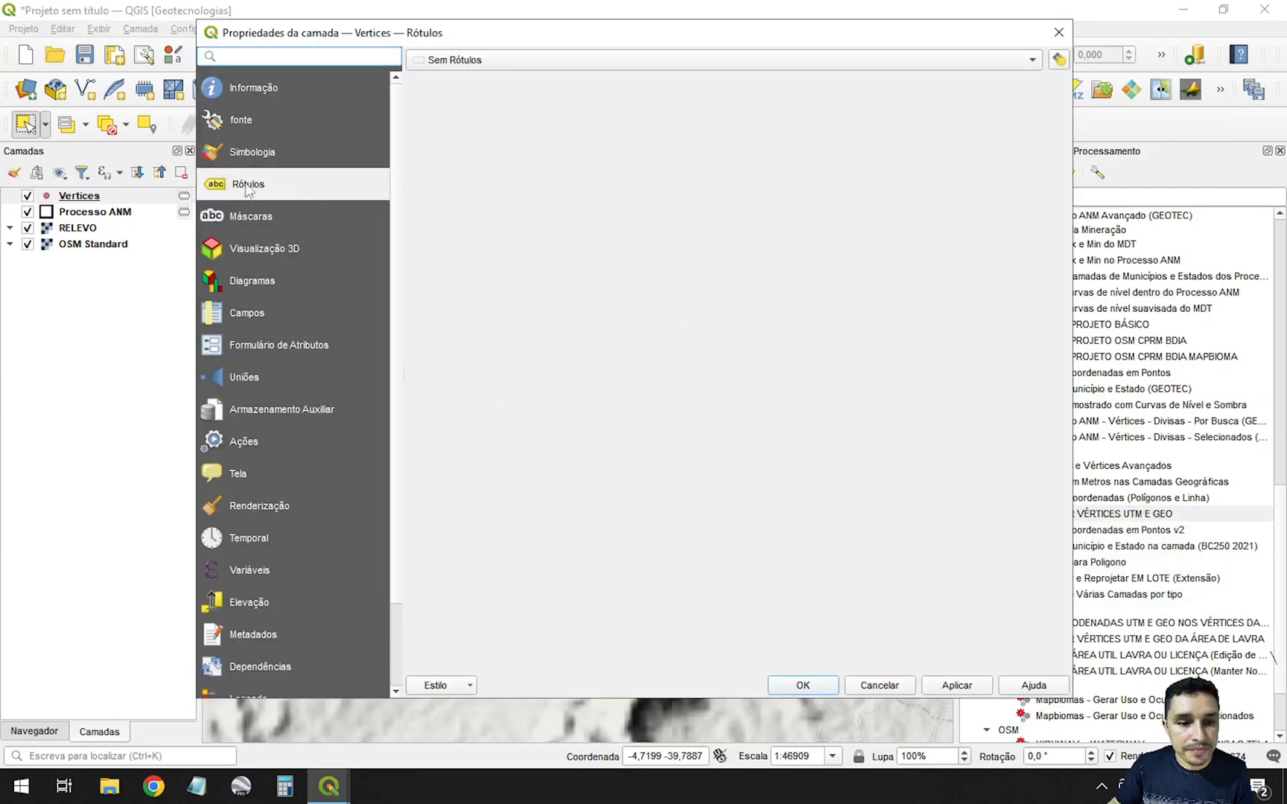
click(252, 153)
click(521, 456)
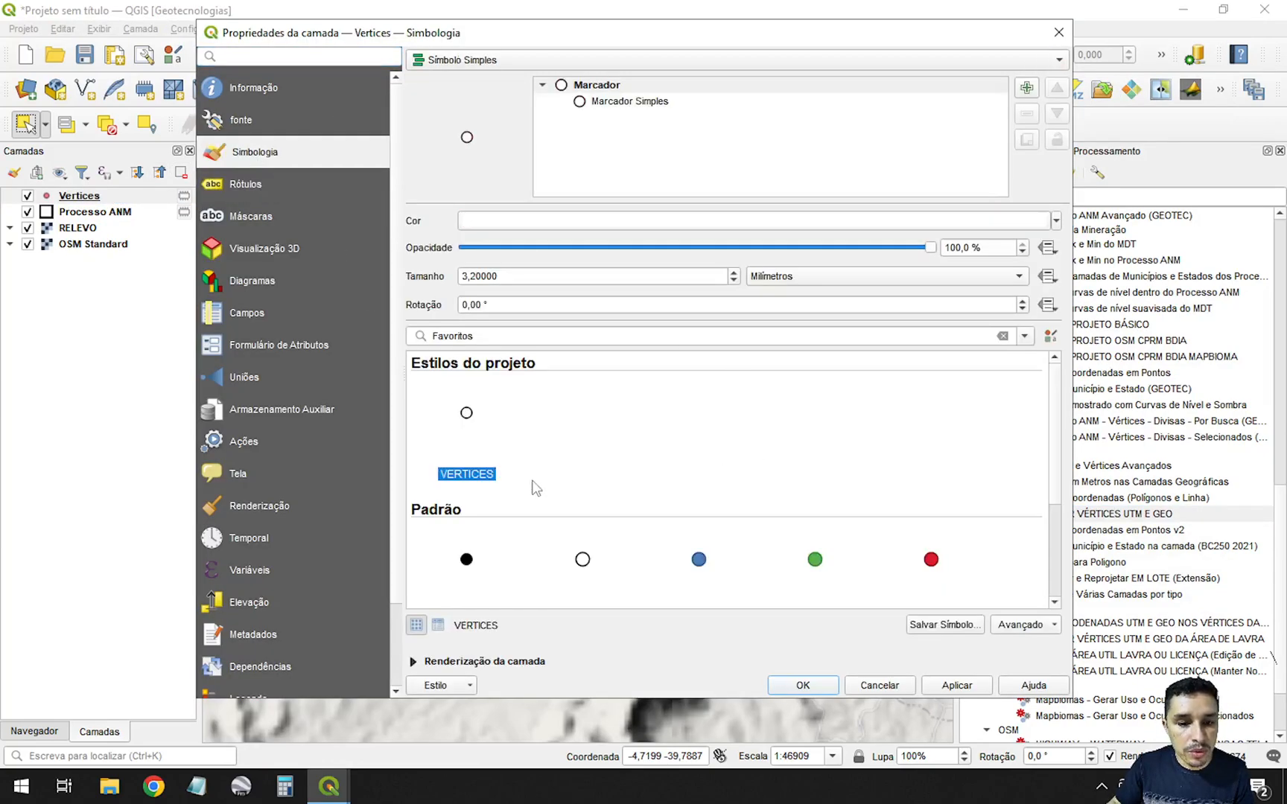
Step: Label the Vertices layer with individual labels from the Vertice field, using the saved VERTICES label style
click(259, 186)
click(476, 60)
click(477, 75)
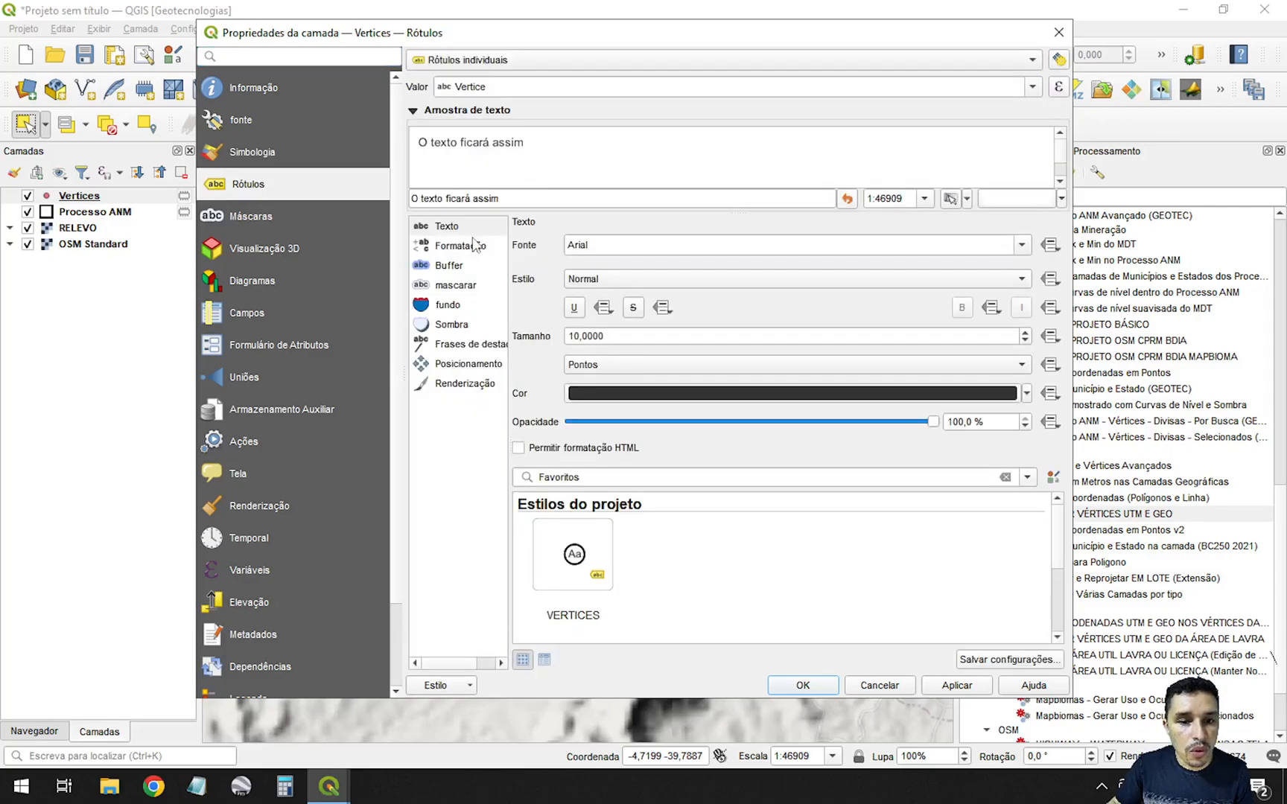
click(577, 557)
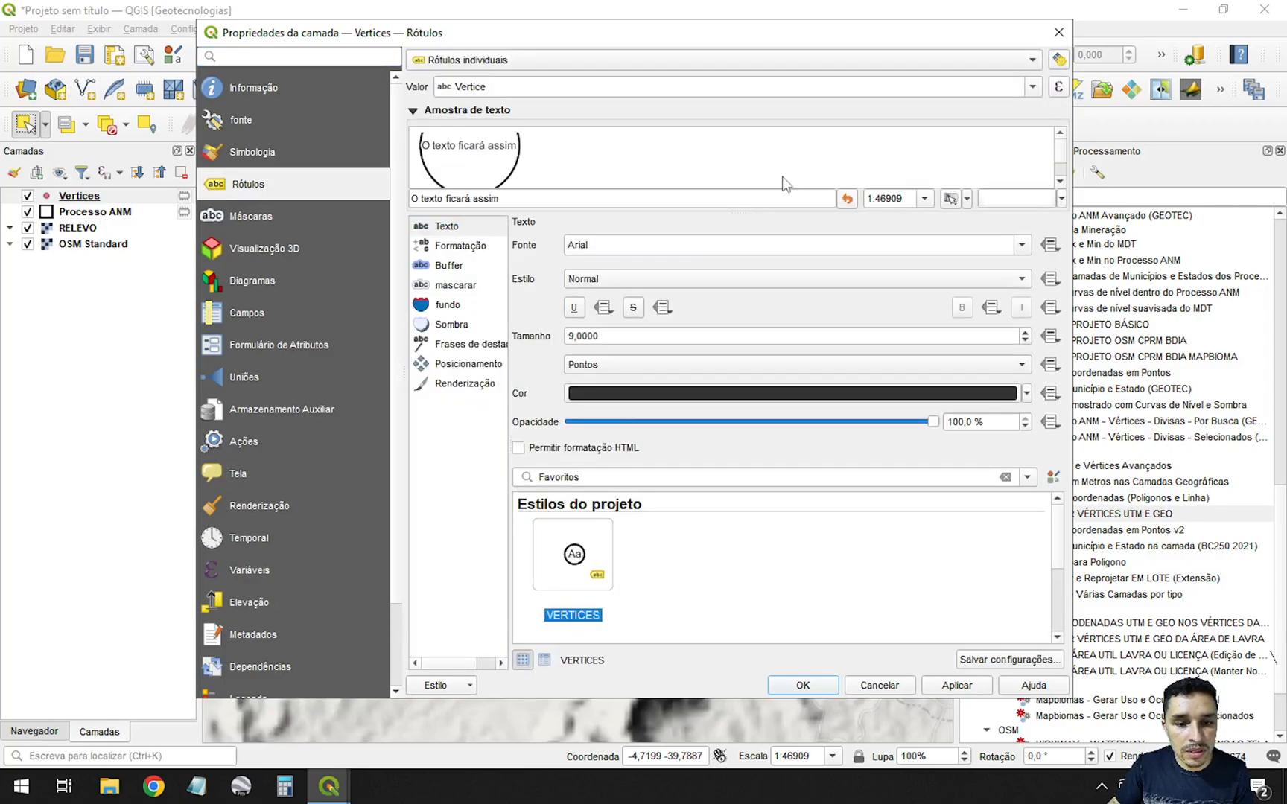
click(1032, 86)
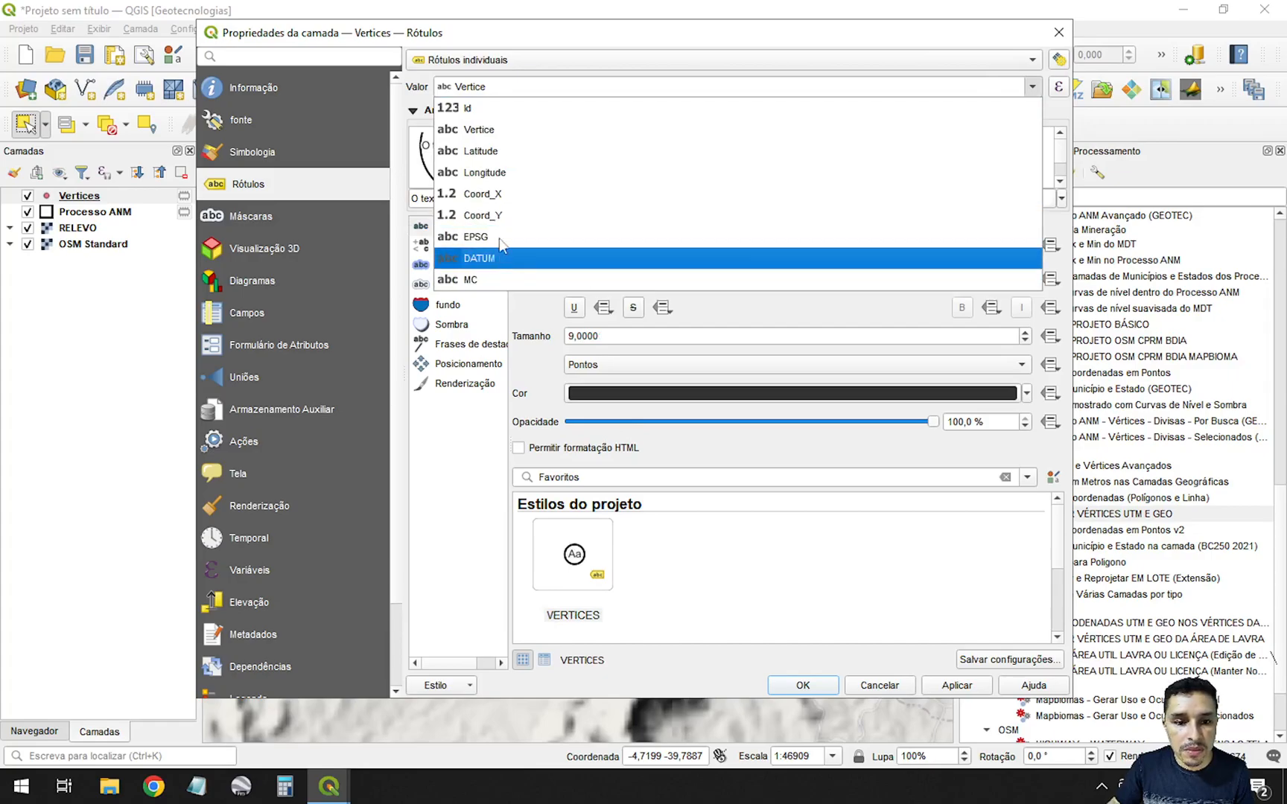
click(479, 128)
click(803, 685)
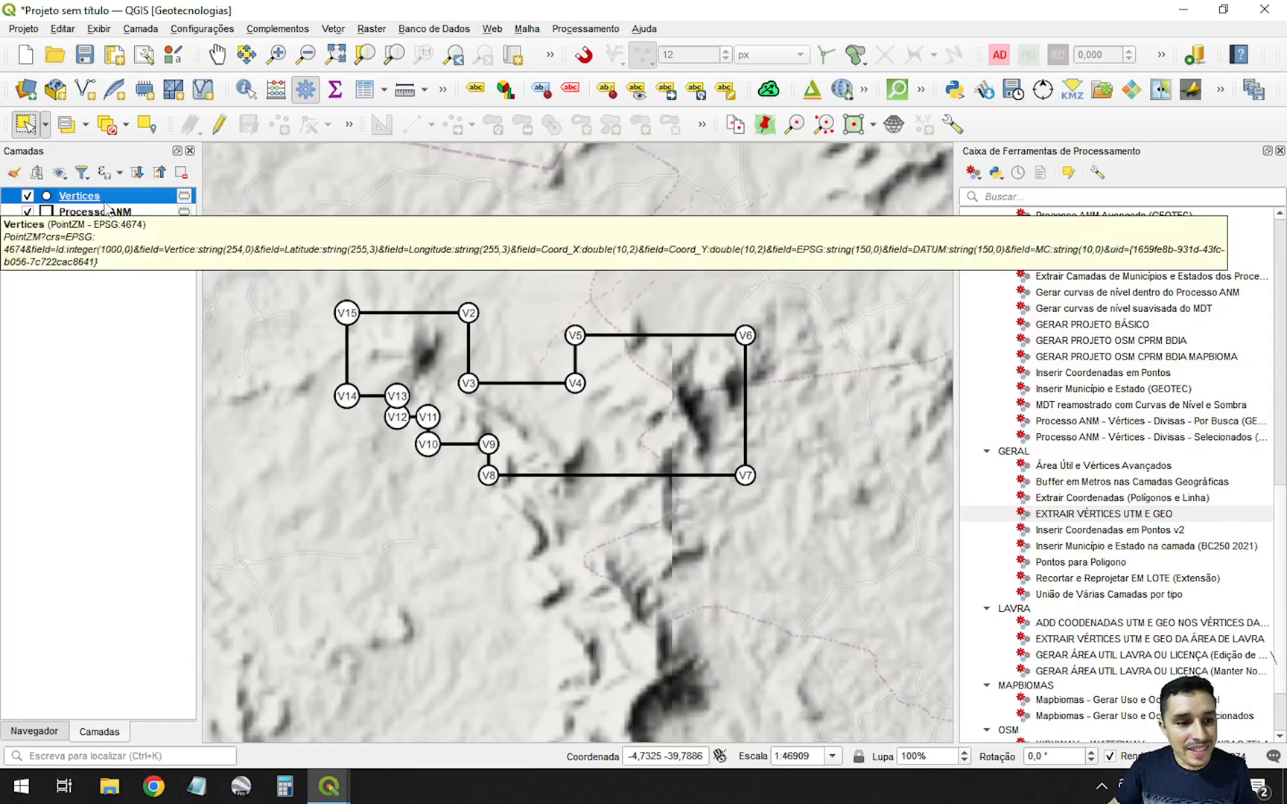
Step: Open the Vertices attribute table and adjust the DATUM and EPSG column widths to read their contents
key(F6)
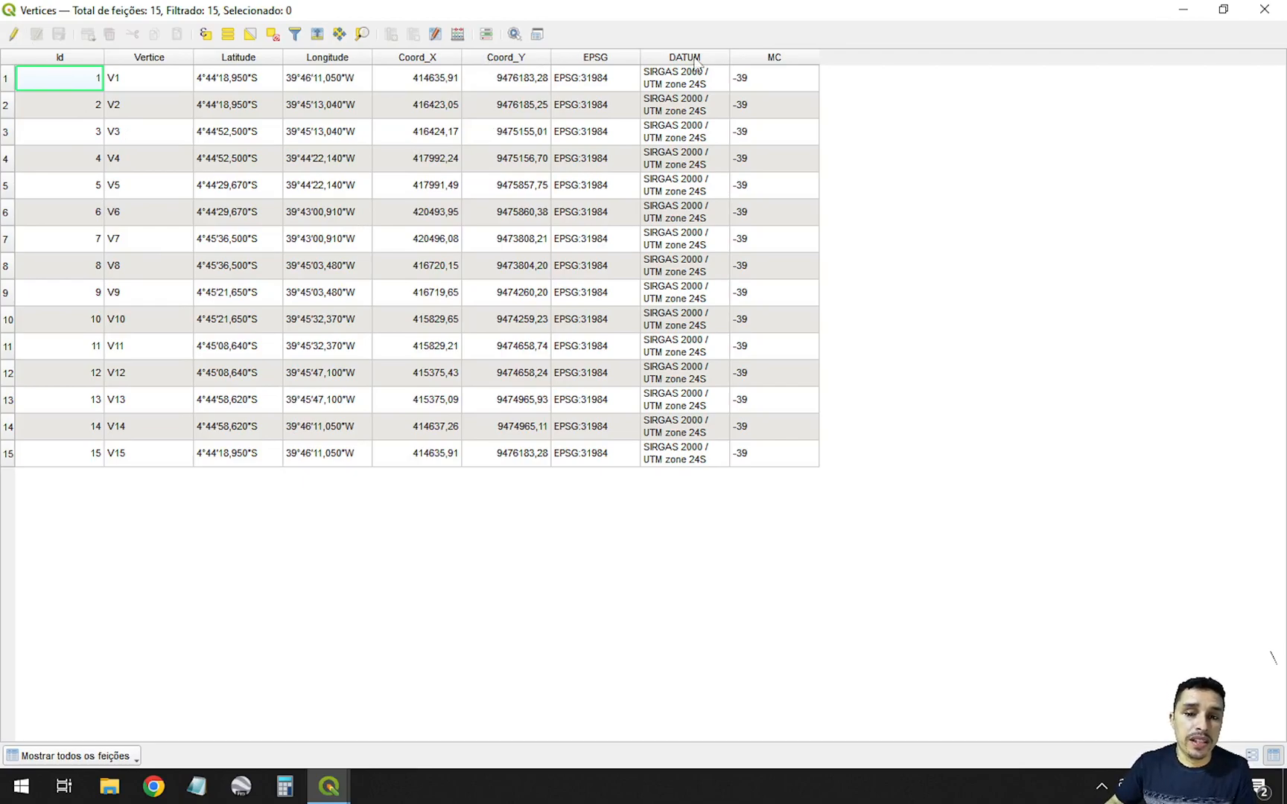
drag(729, 55, 842, 55)
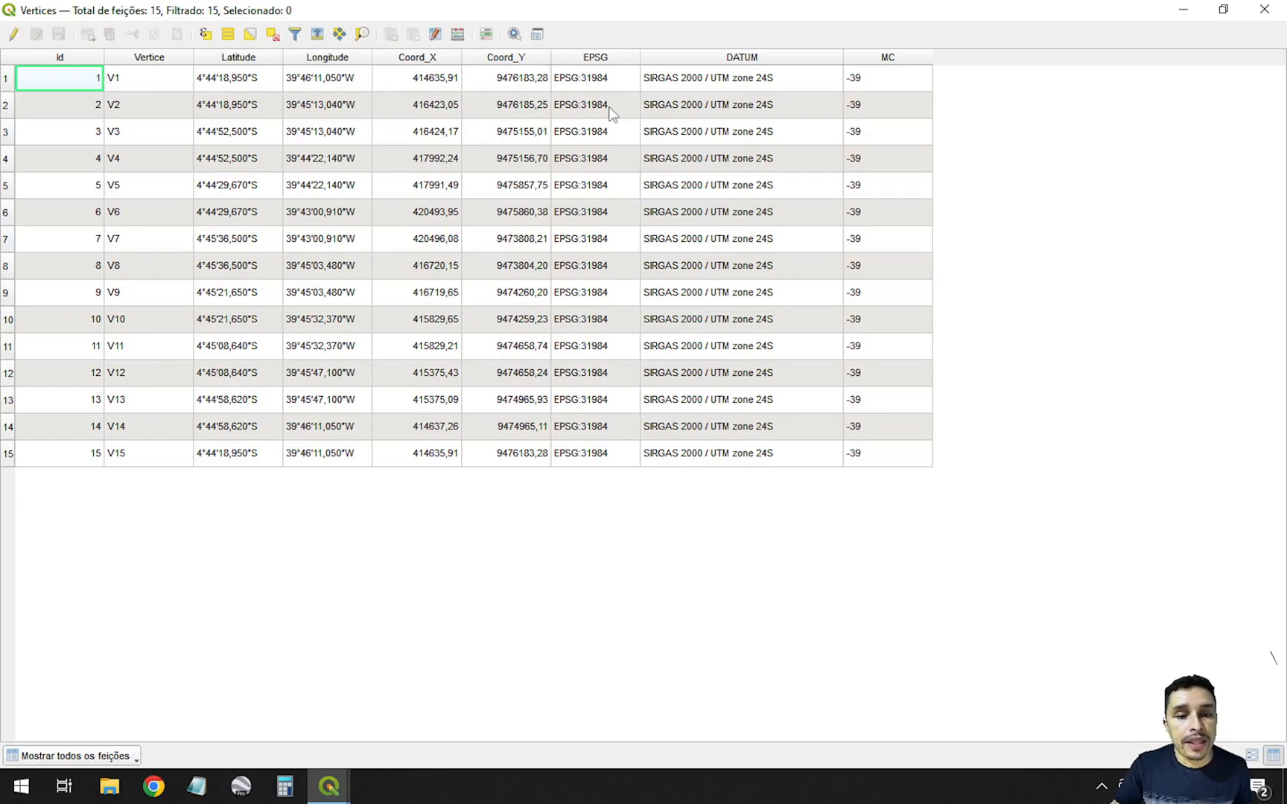
drag(639, 55, 665, 55)
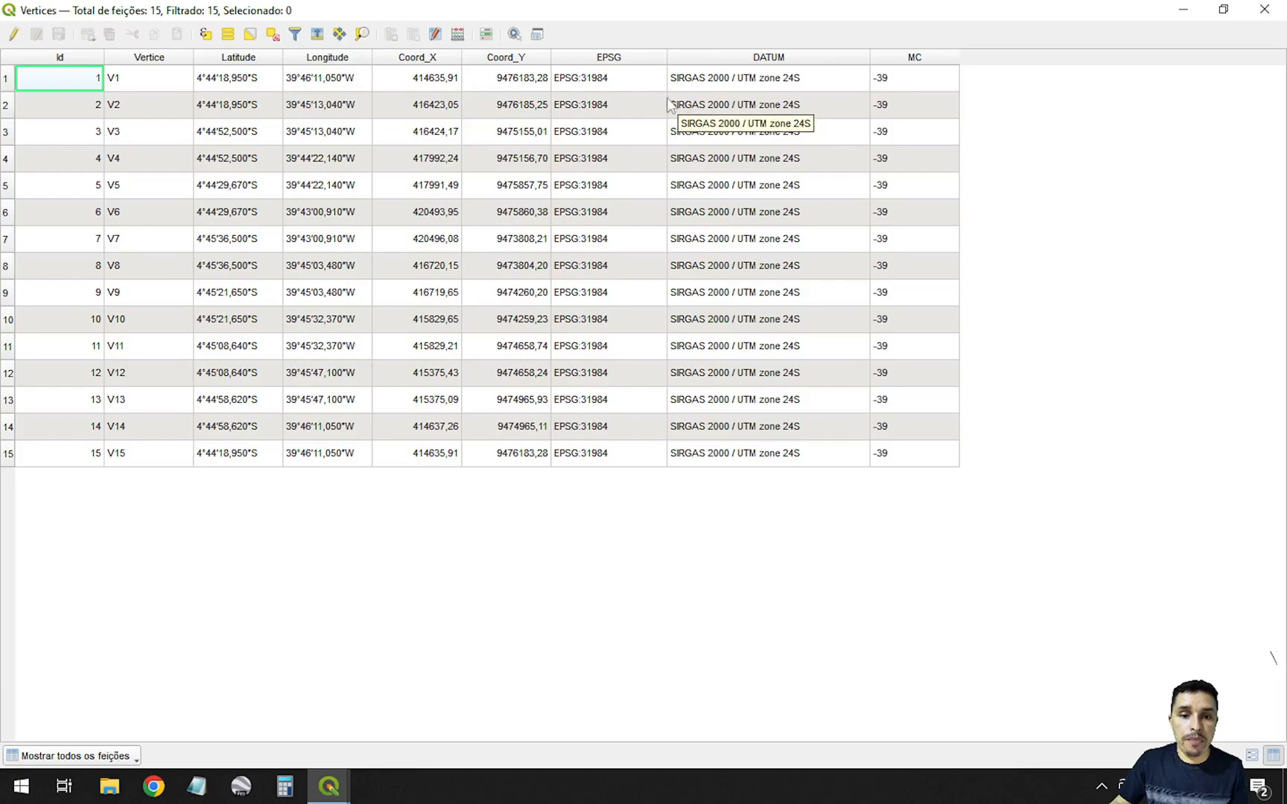
drag(666, 57, 634, 56)
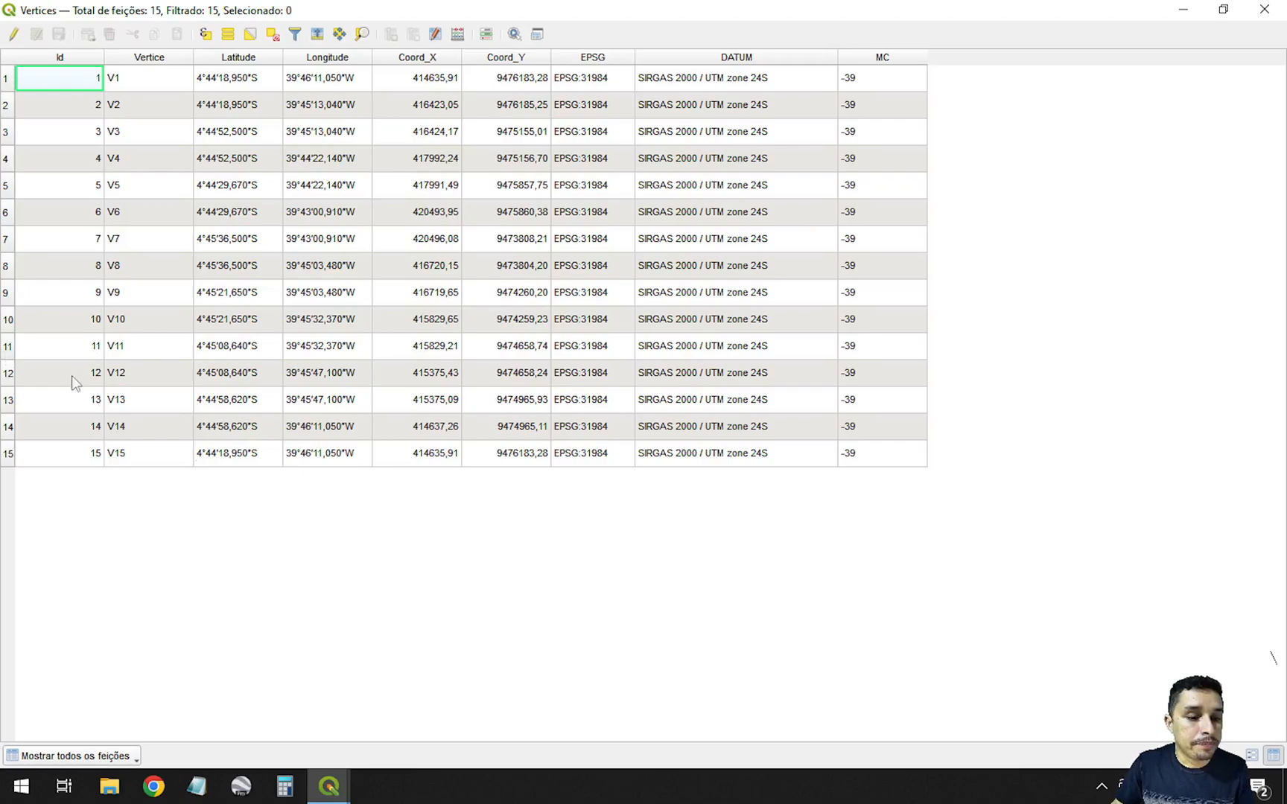
Step: Rename the vertex in row 15 to V1, save the layer edits and close the attribute table
click(14, 34)
double_click(140, 485)
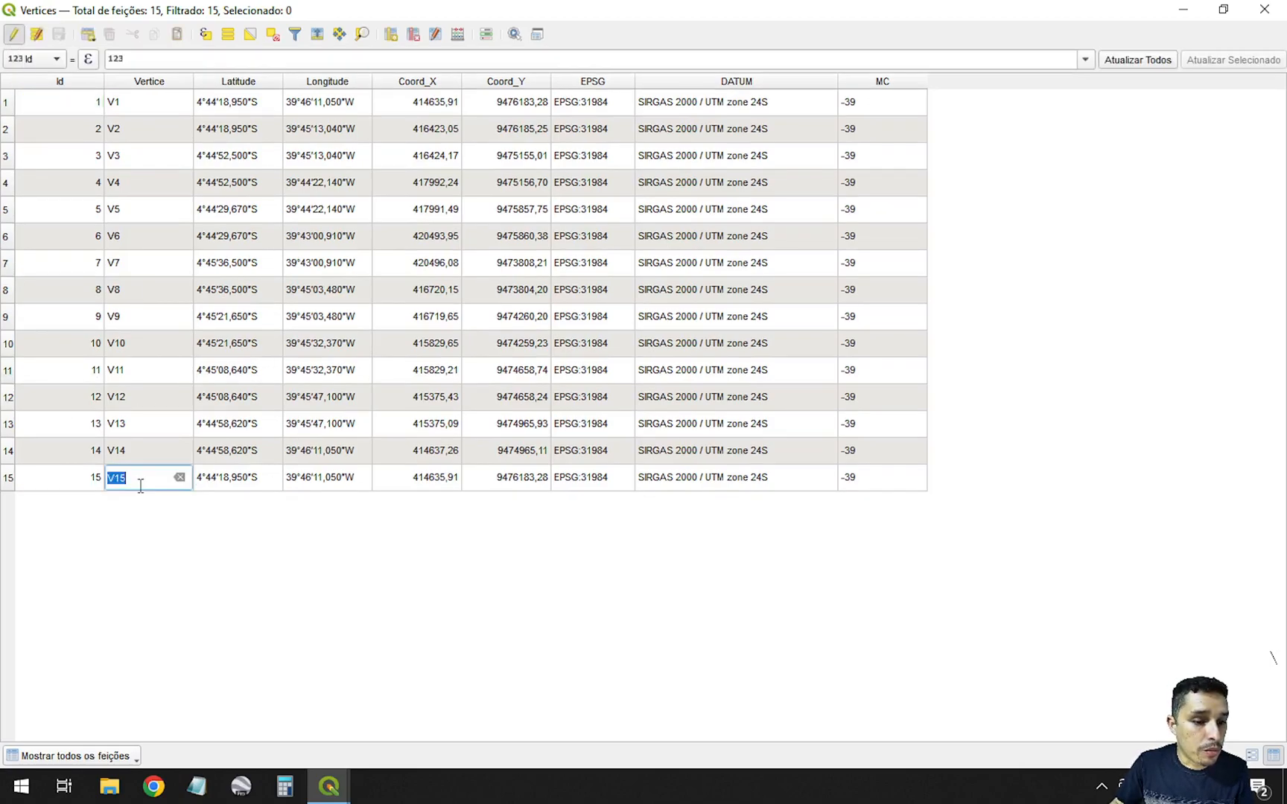
click(147, 478)
key(Return)
click(60, 34)
click(13, 35)
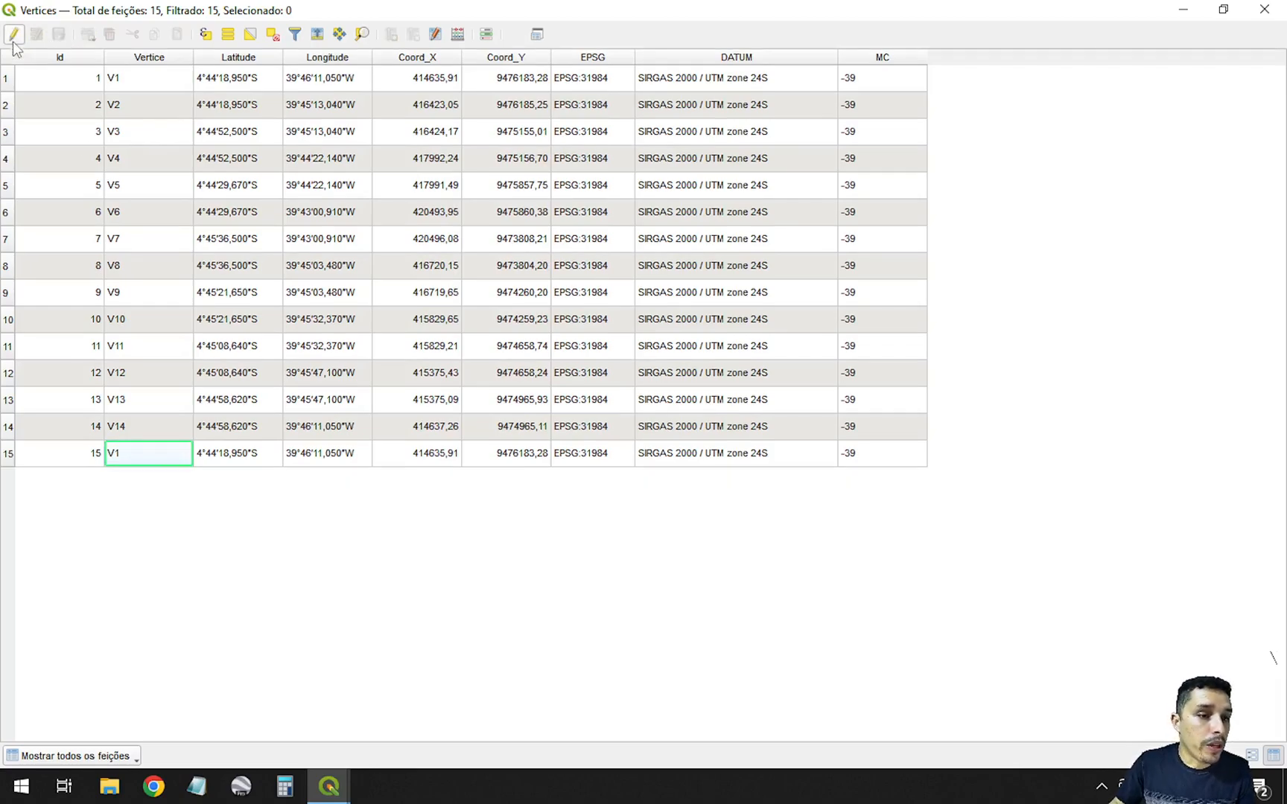
click(1265, 10)
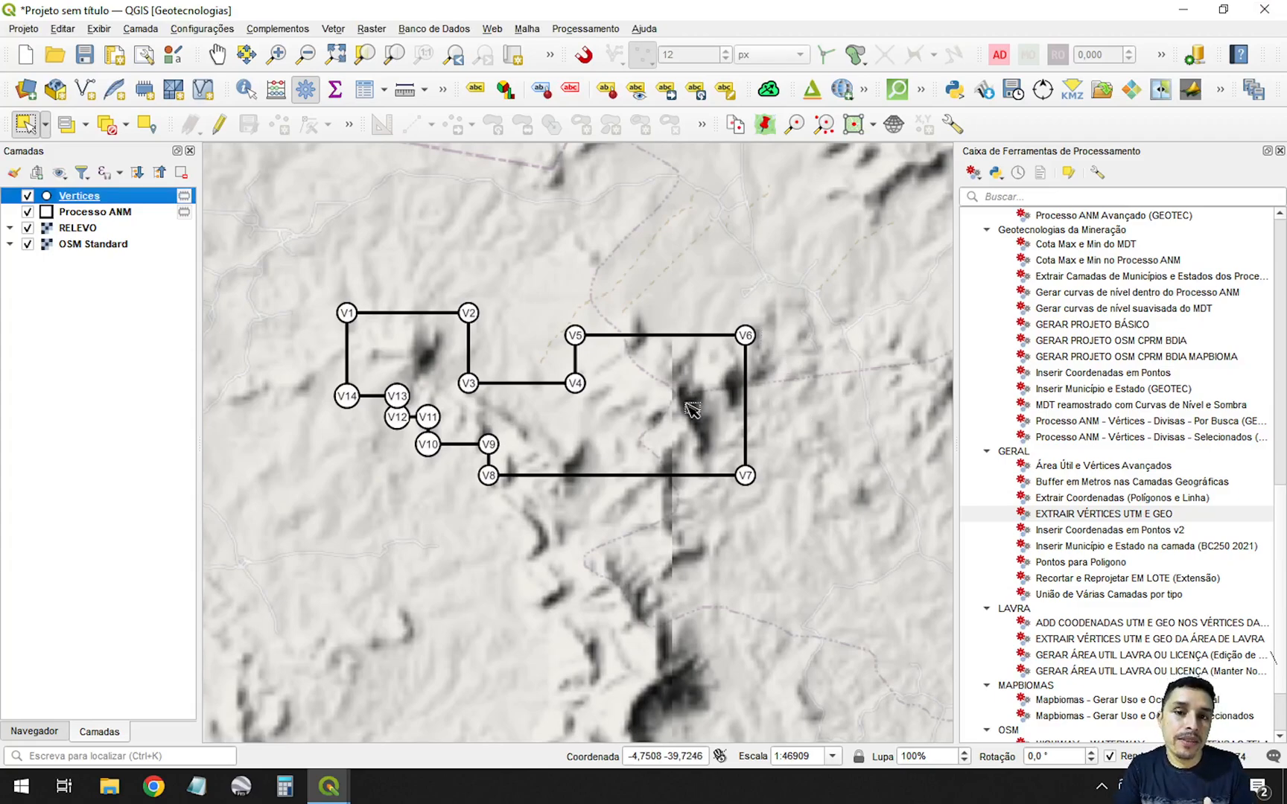
Step: Add the Zonas_UTM_BR layer from the GEOTEC.gpkg geopackage to the map
scroll(718, 339, down, 2)
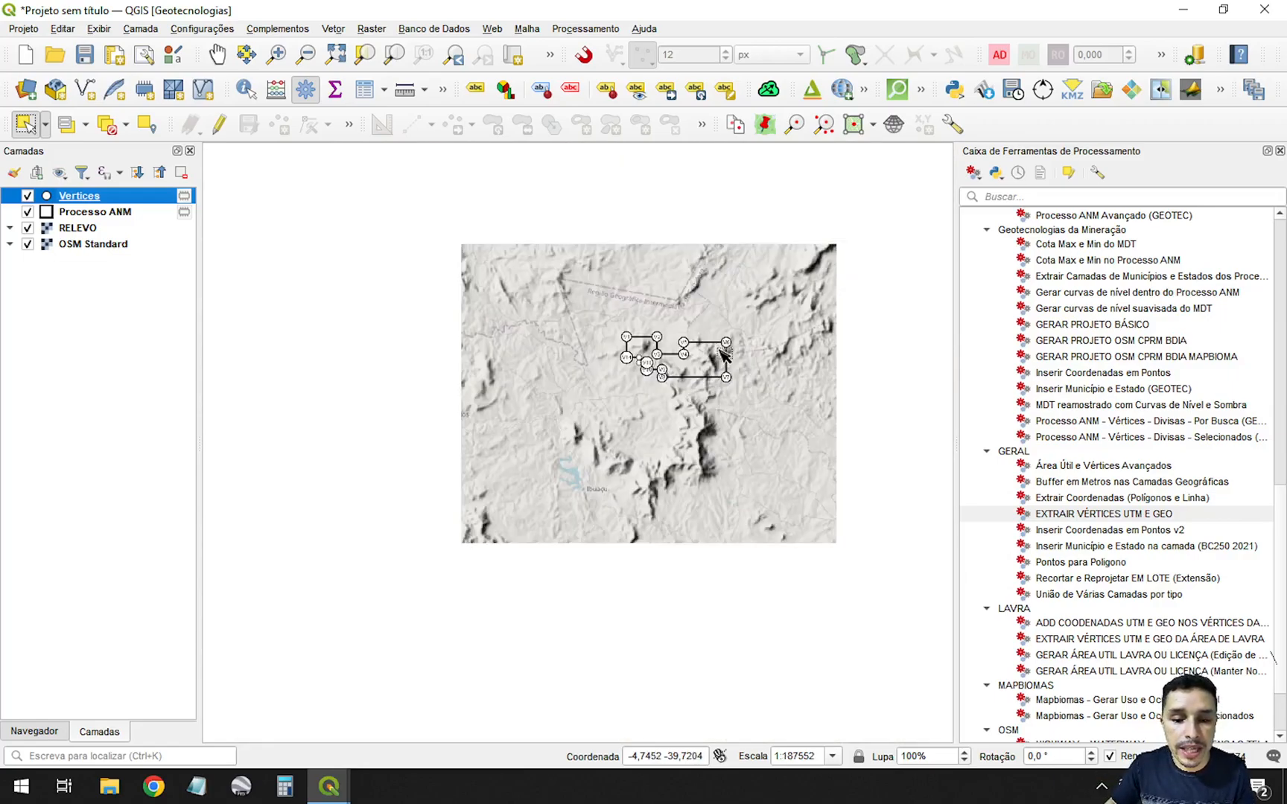
scroll(708, 261, down, 4)
scroll(718, 253, down, 2)
click(35, 732)
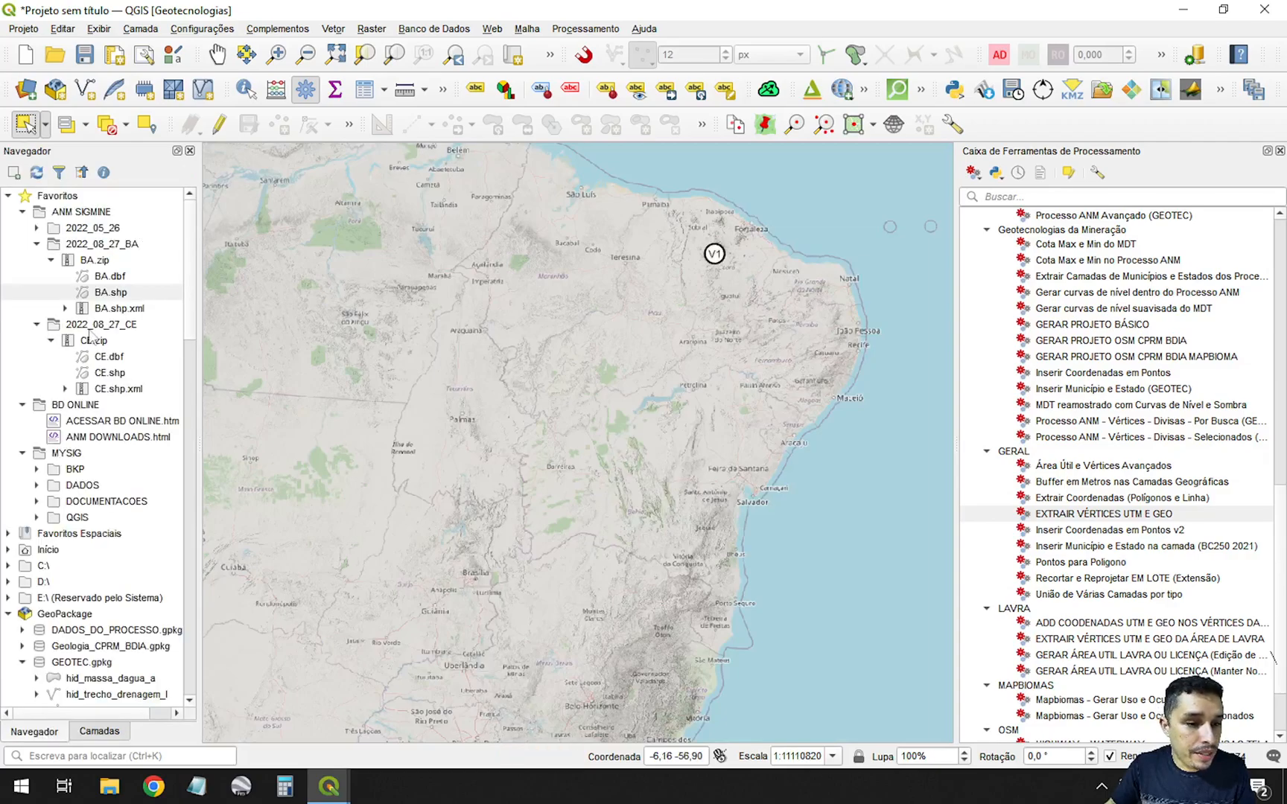
scroll(116, 410, down, 5)
scroll(110, 372, down, 2)
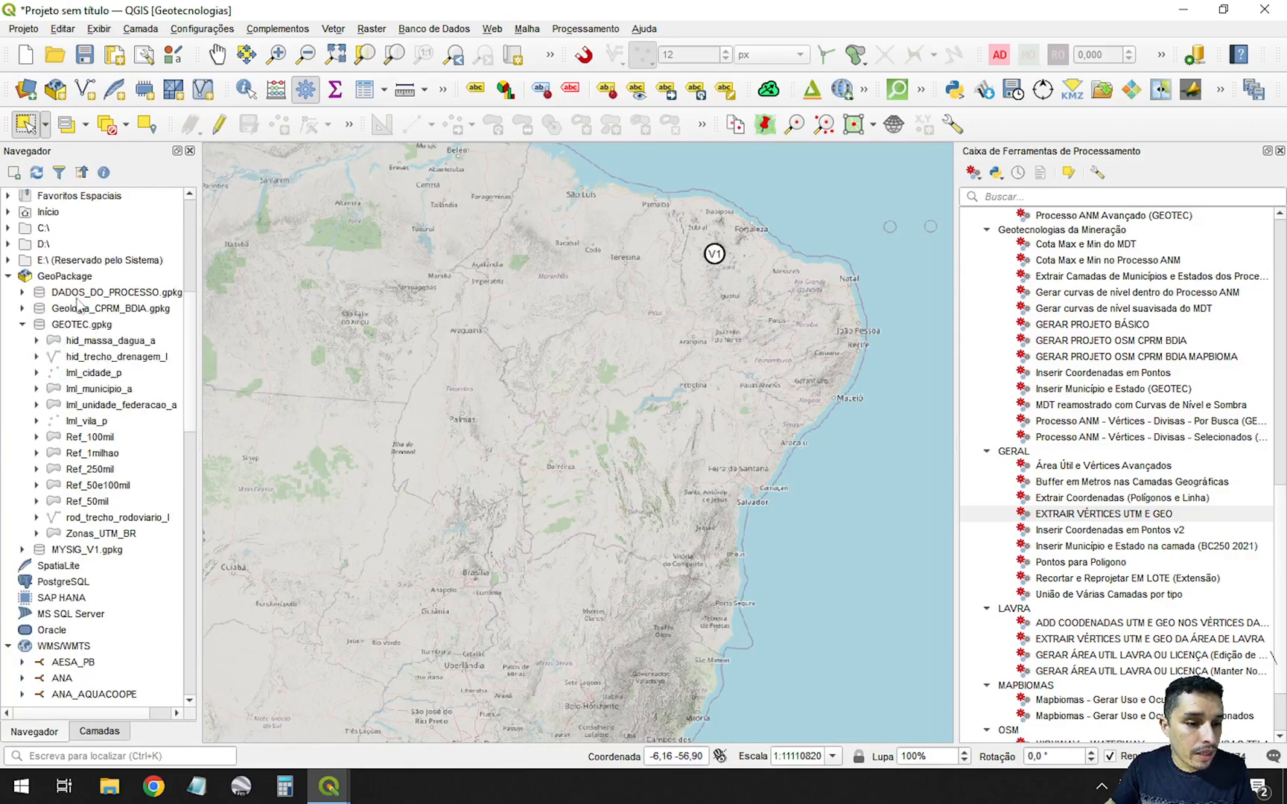
scroll(82, 305, down, 1)
click(97, 485)
double_click(97, 485)
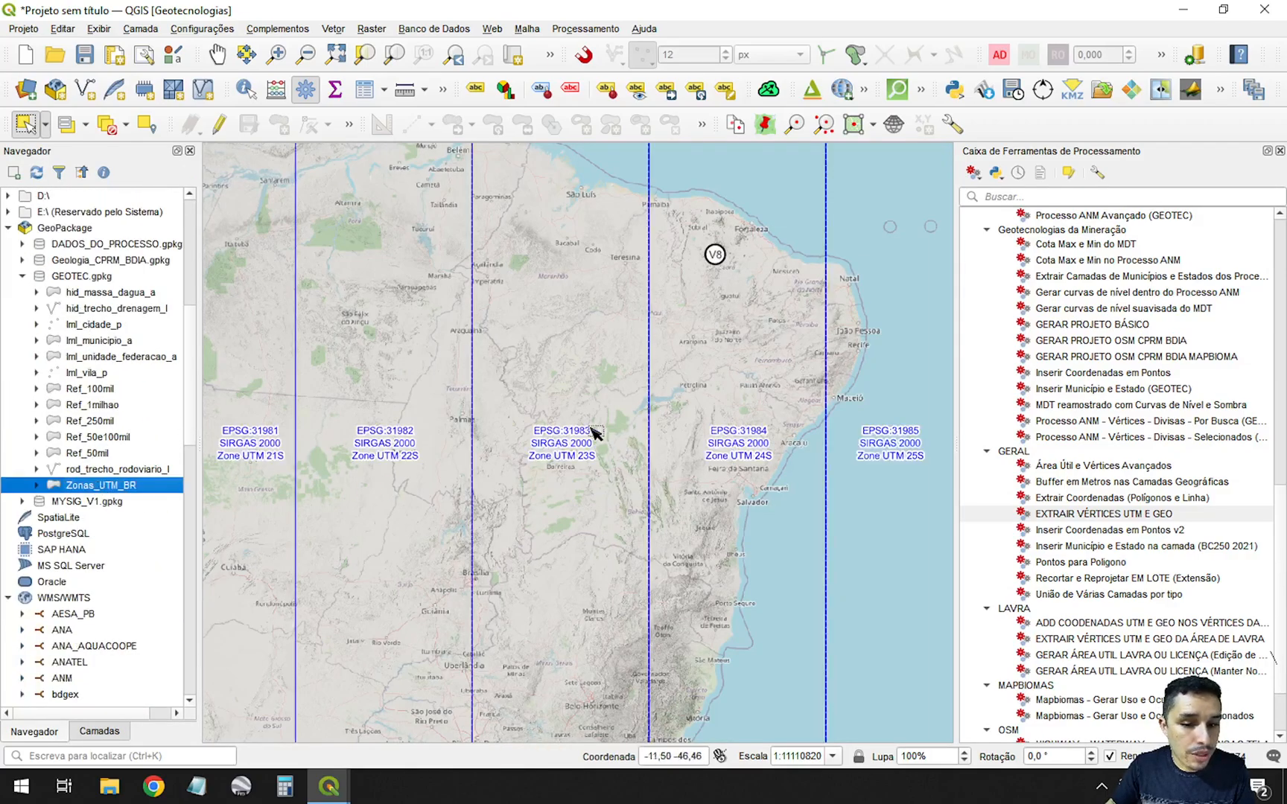
Step: Add the BA.shp mining process layer from the 2022_08_27_BA folder to the map
scroll(655, 302, up, 4)
scroll(569, 253, down, 3)
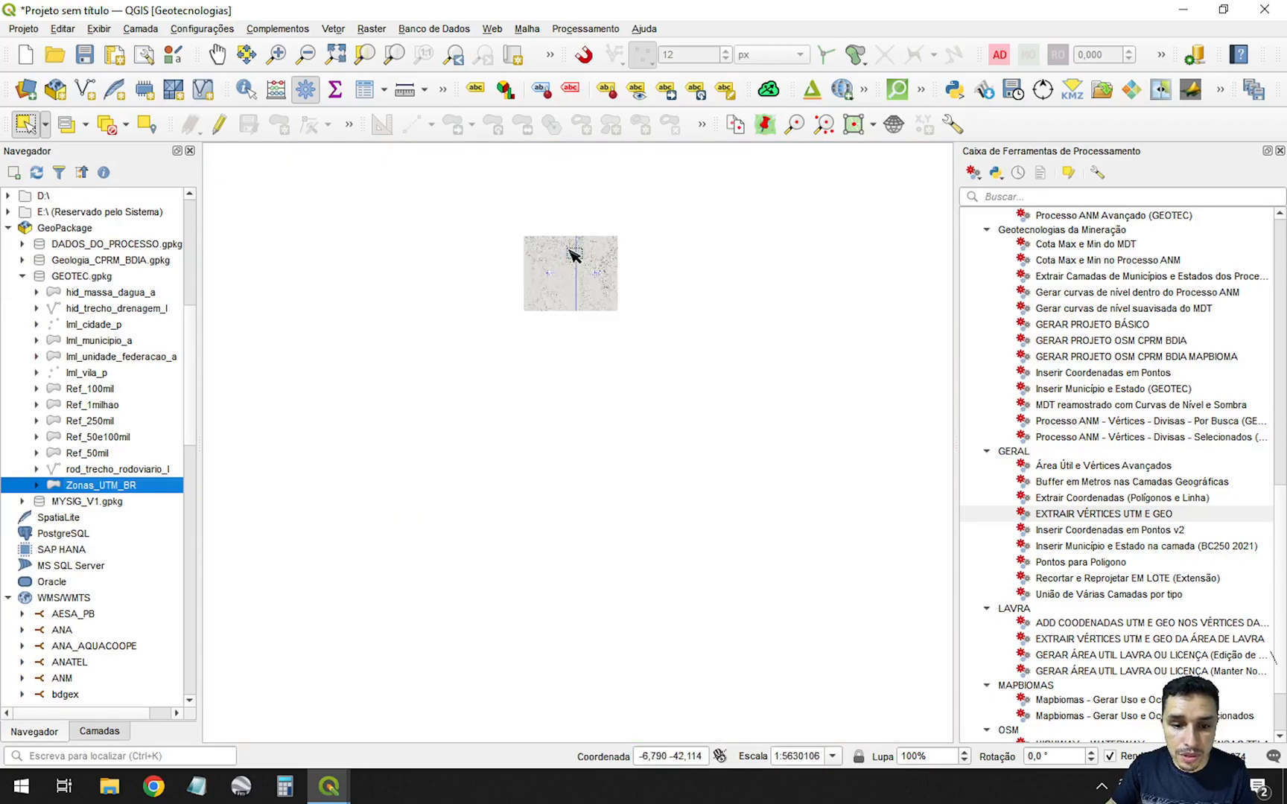
scroll(574, 484, up, 1)
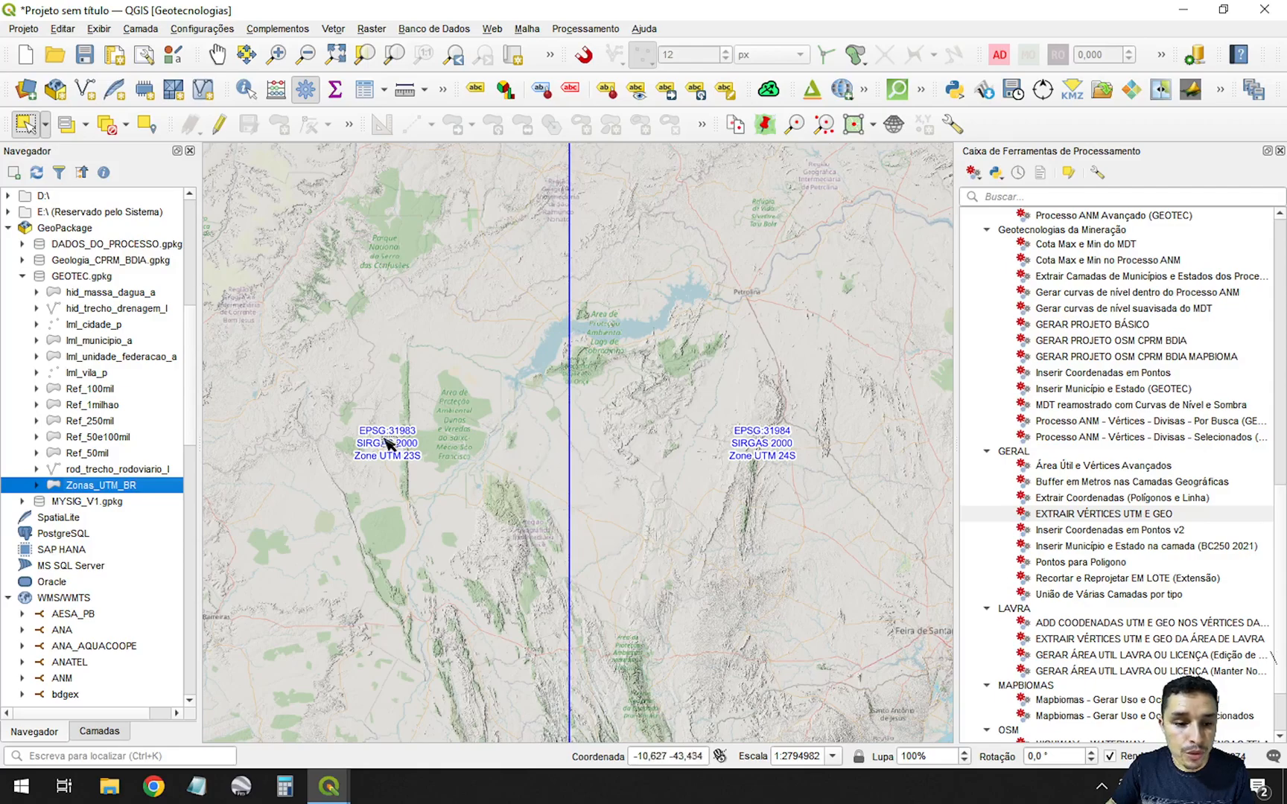
scroll(104, 234, up, 8)
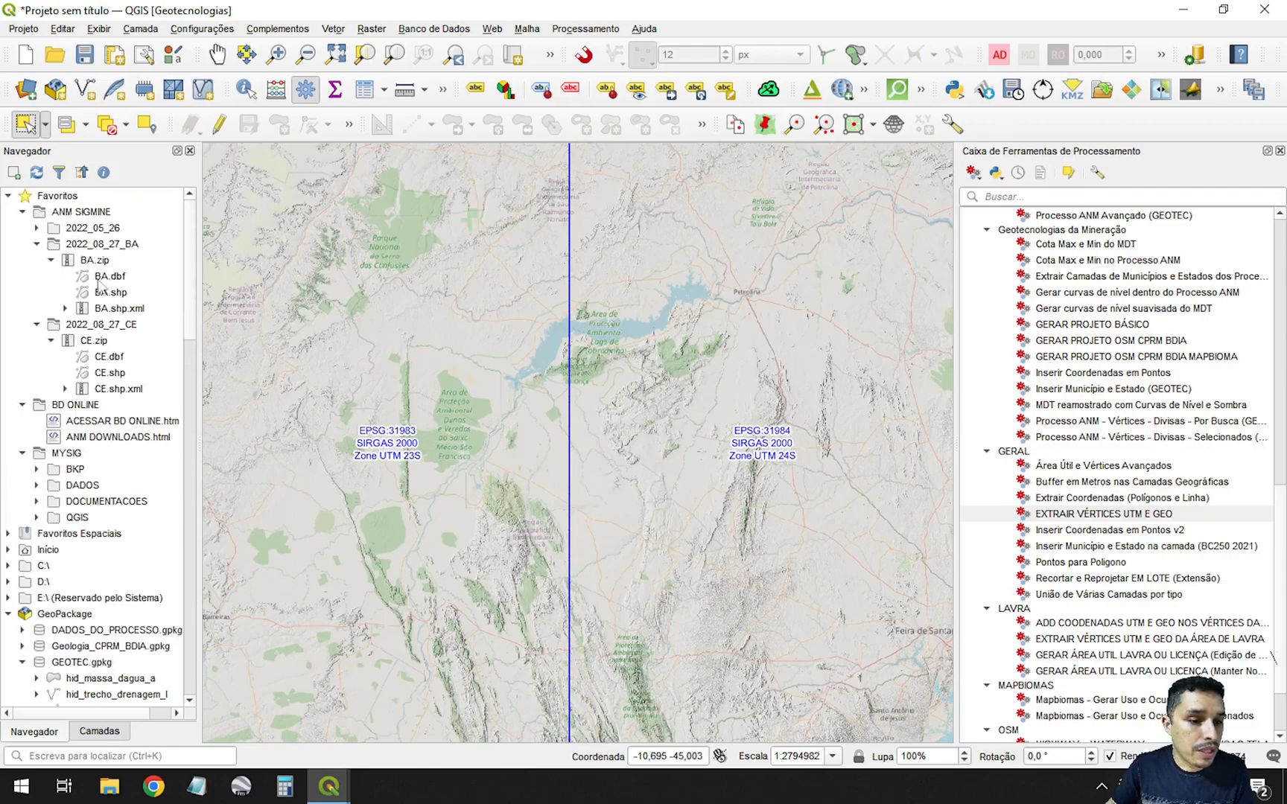
click(105, 292)
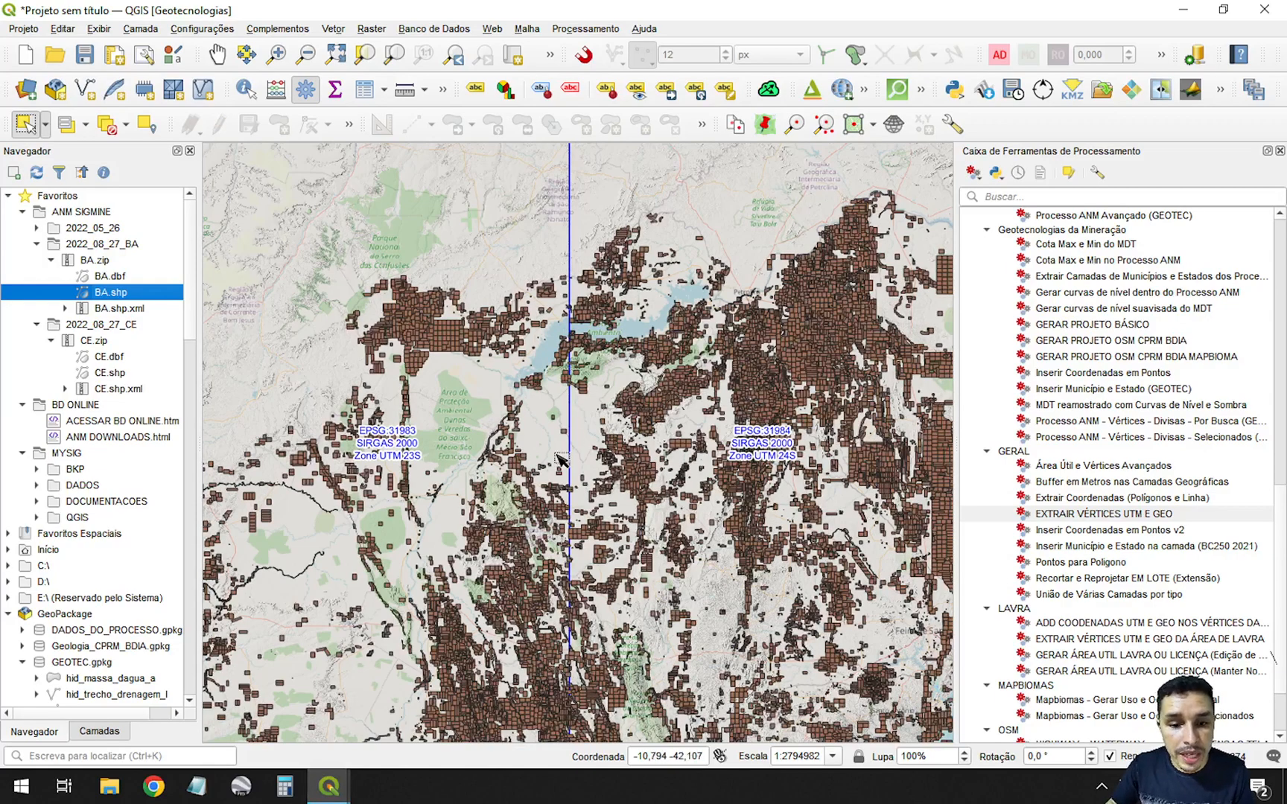
Step: Copy the BA process polygon straddling the UTM 23S/24S zone boundary into a new temporary layer named PROCESSO BA
scroll(560, 574, up, 3)
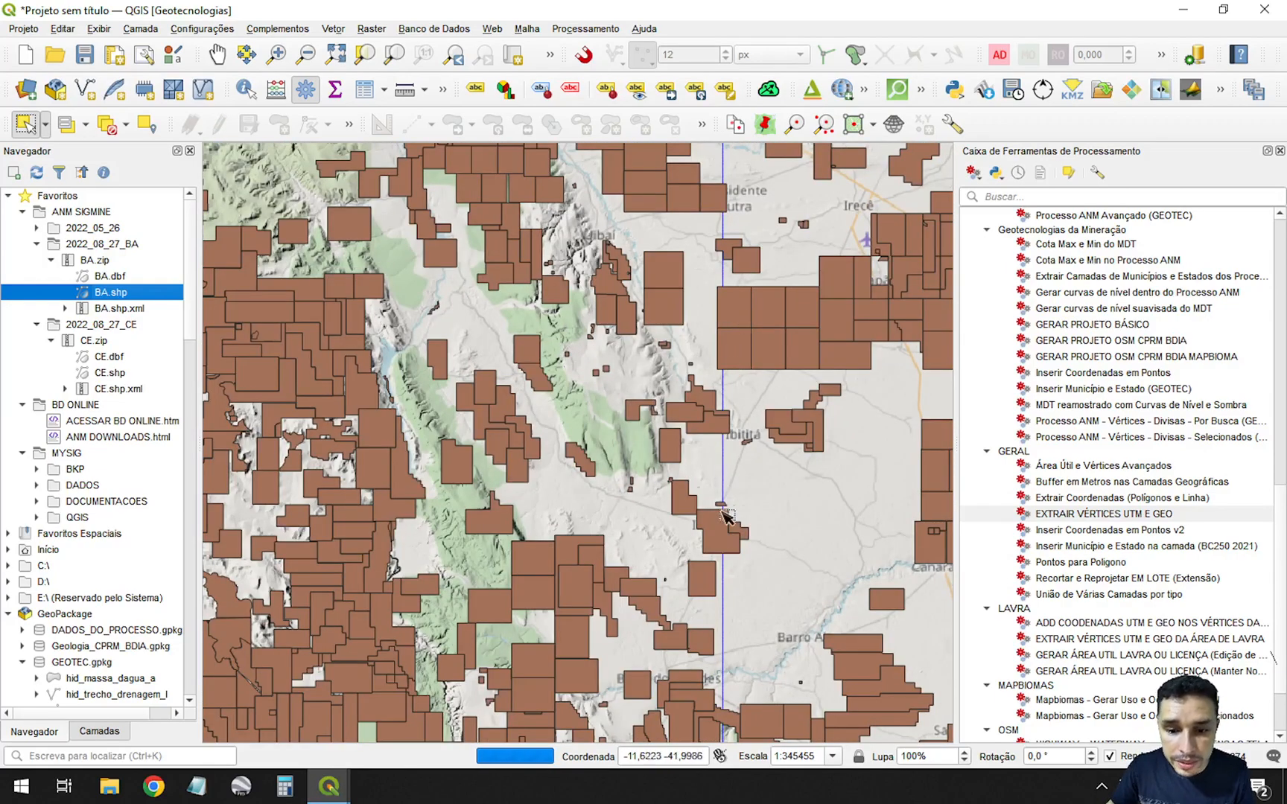
scroll(724, 512, up, 2)
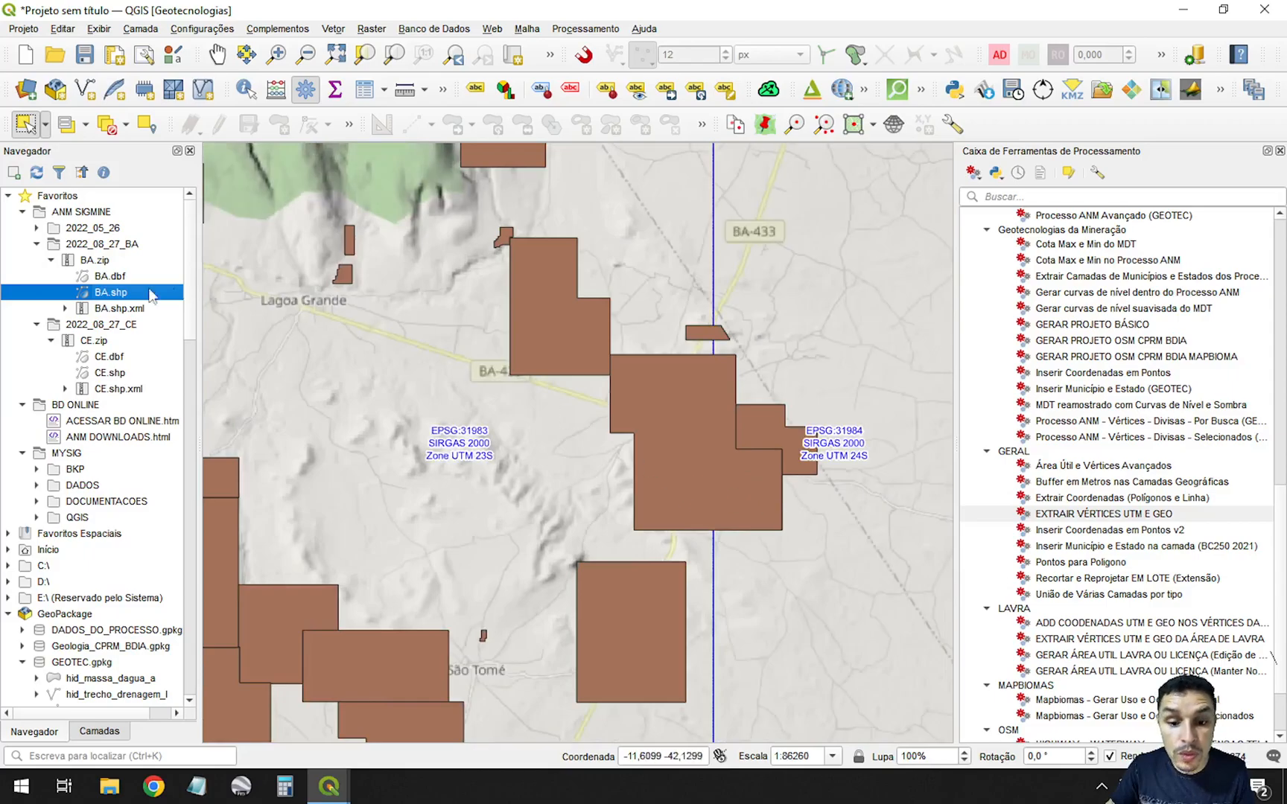
click(792, 503)
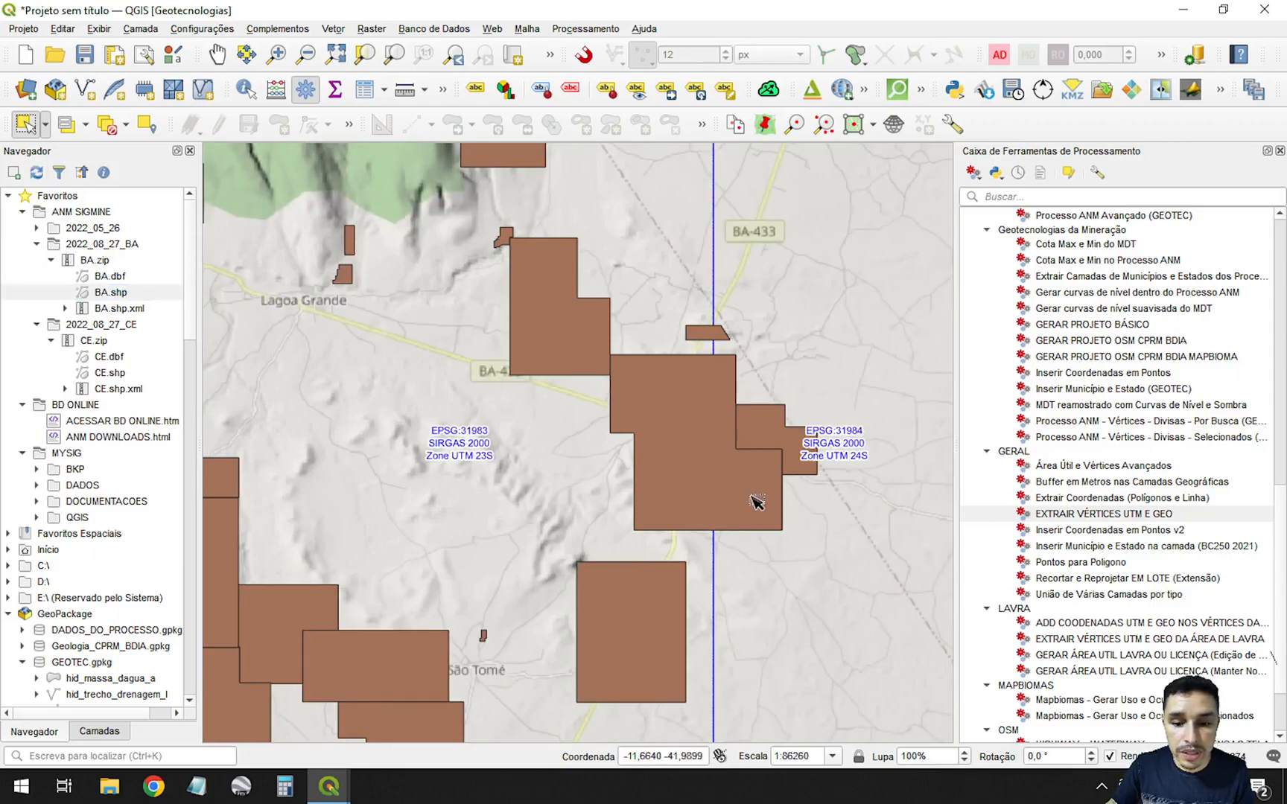
click(756, 502)
key(ctrl+alt+v)
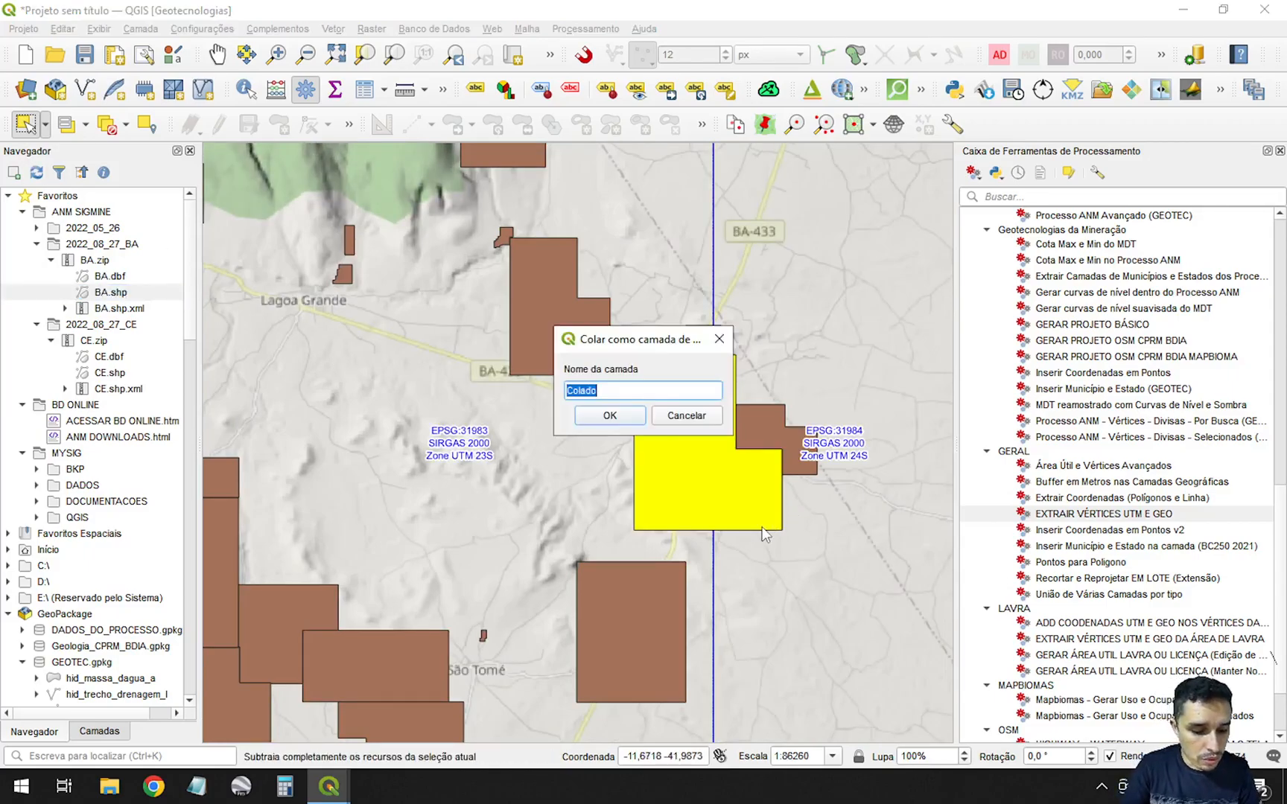
text(pROCESSO)
key(BackSpace)
key(BackSpace)
key(BackSpace)
key(BackSpace)
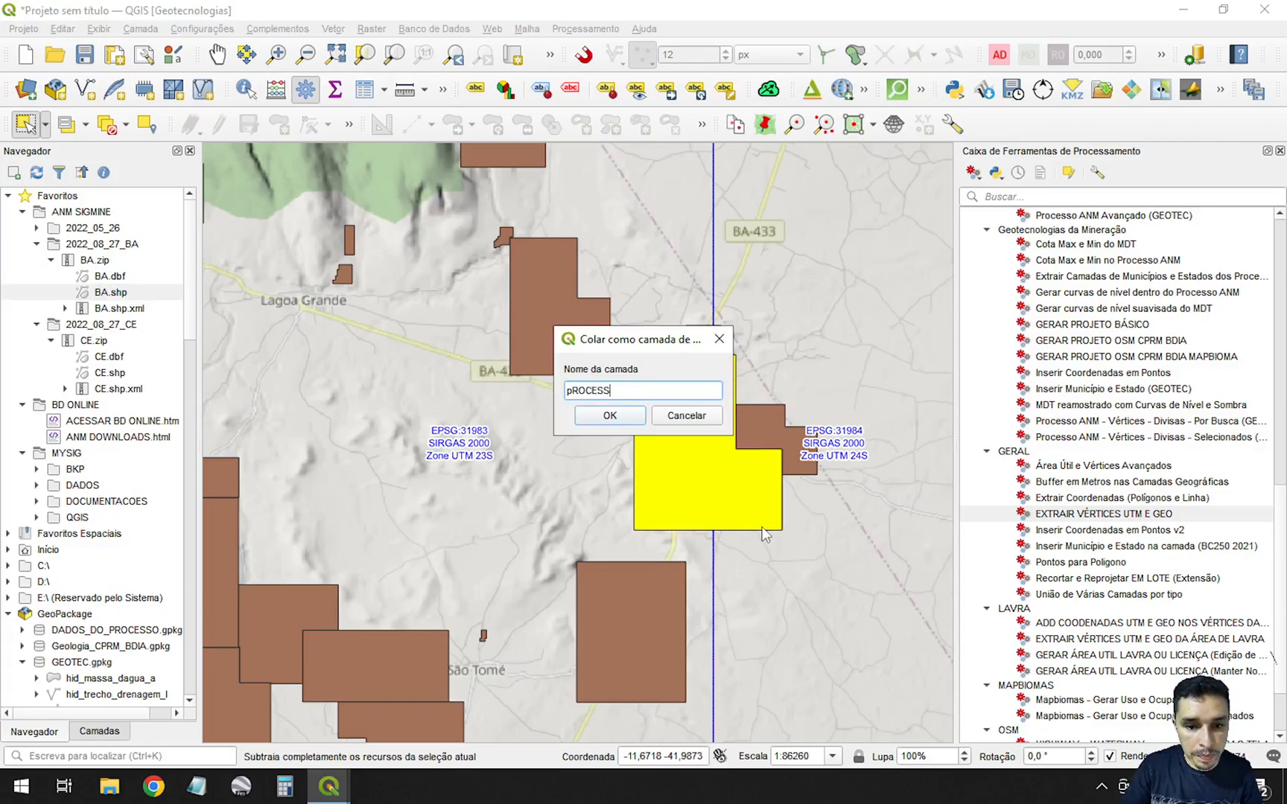
text(PROCESSO BA)
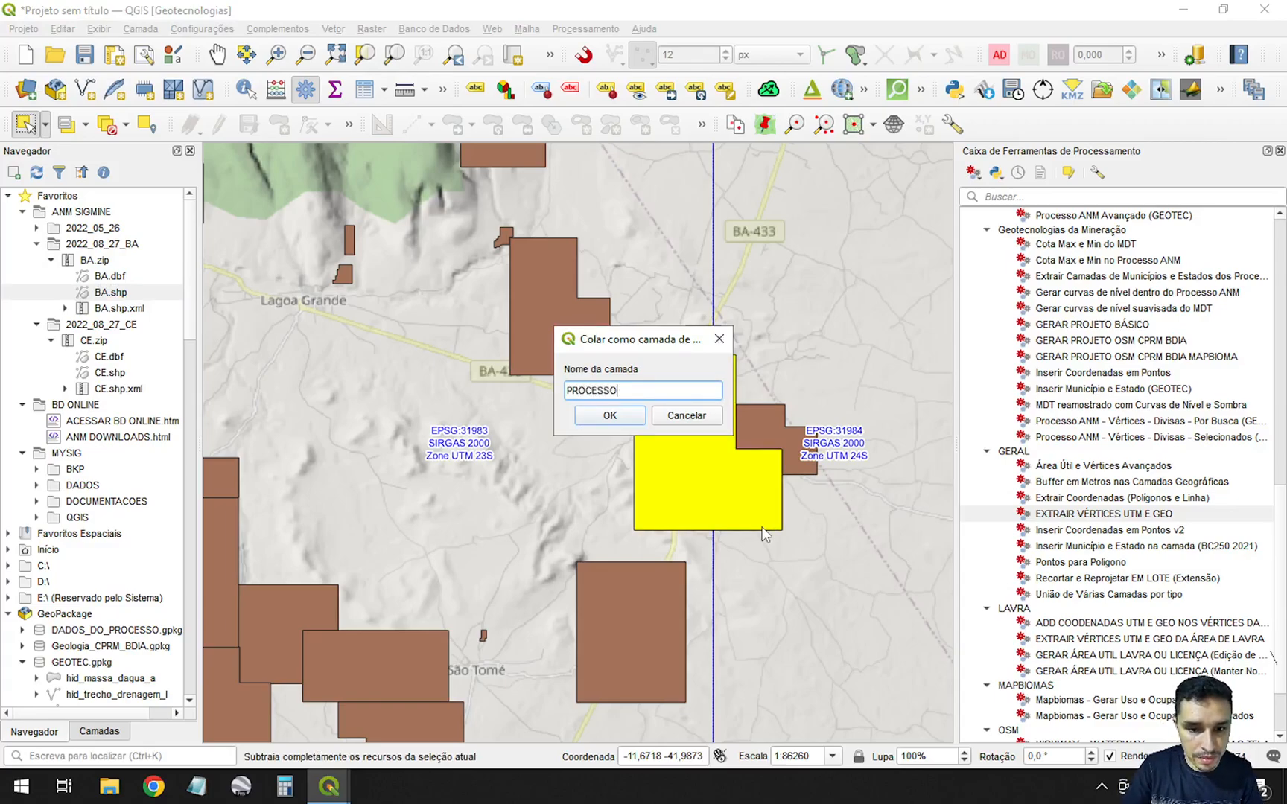
key(Return)
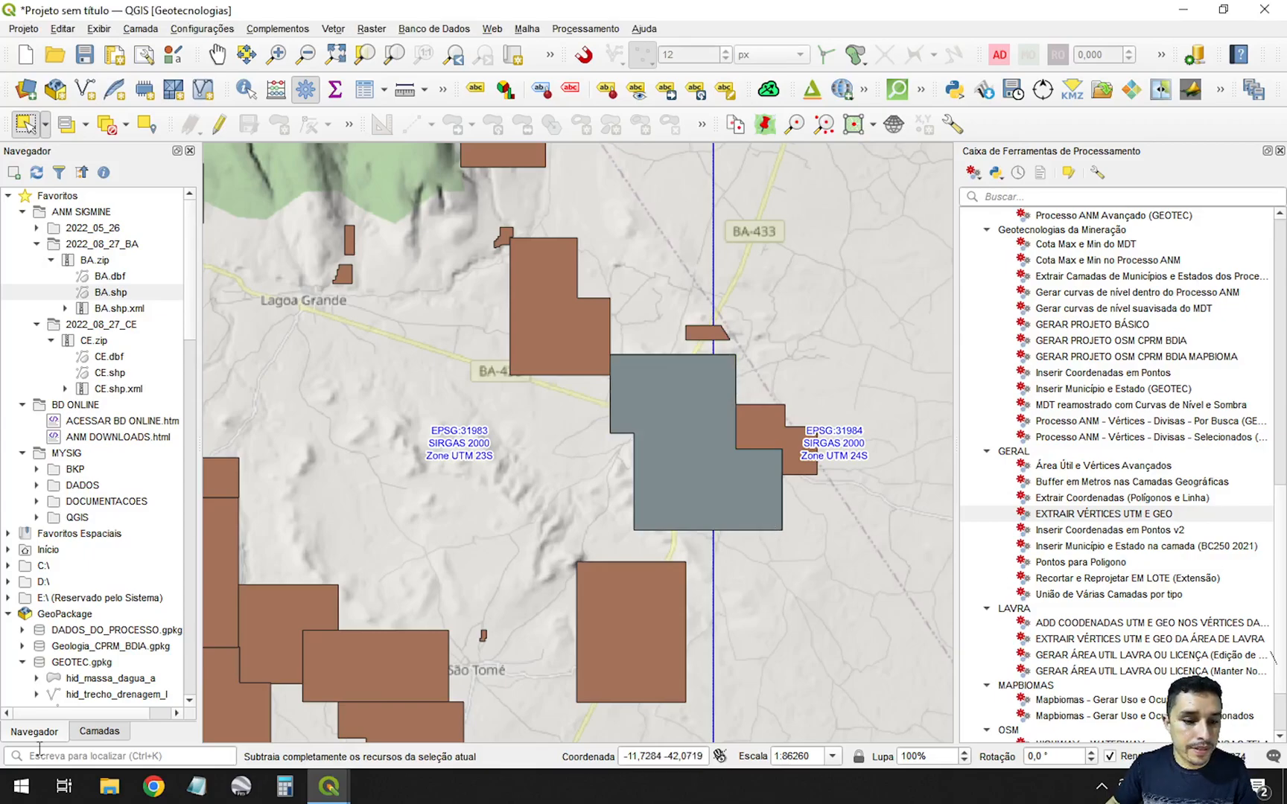
Step: Remove the full BA process layer from the project, keeping PROCESSO BA
click(99, 732)
click(103, 213)
key(ctrl+d)
key(Return)
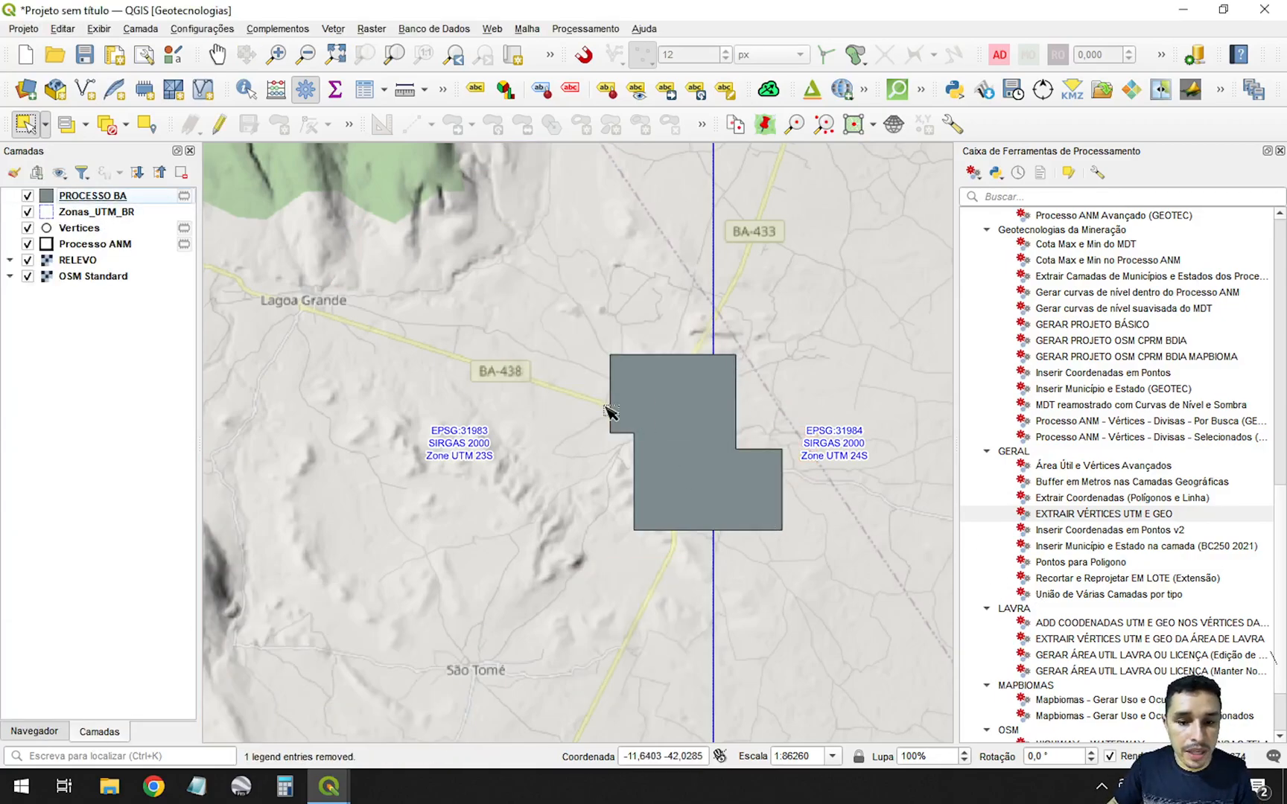
Step: Run the EXTRAIR VÉRTICES UTM E GEO model on the PROCESSO BA polygon with a temporary Vertices output
scroll(607, 414, down, 2)
scroll(640, 395, up, 2)
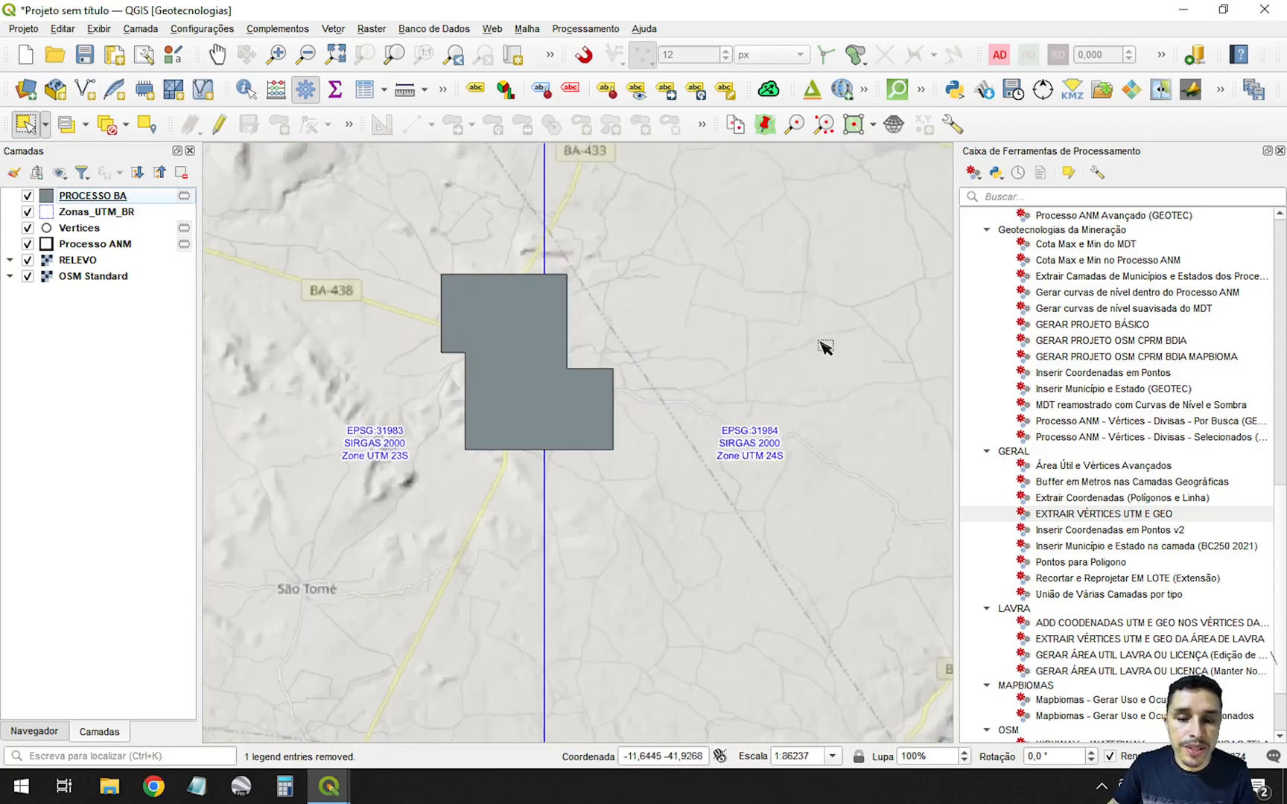
double_click(1068, 516)
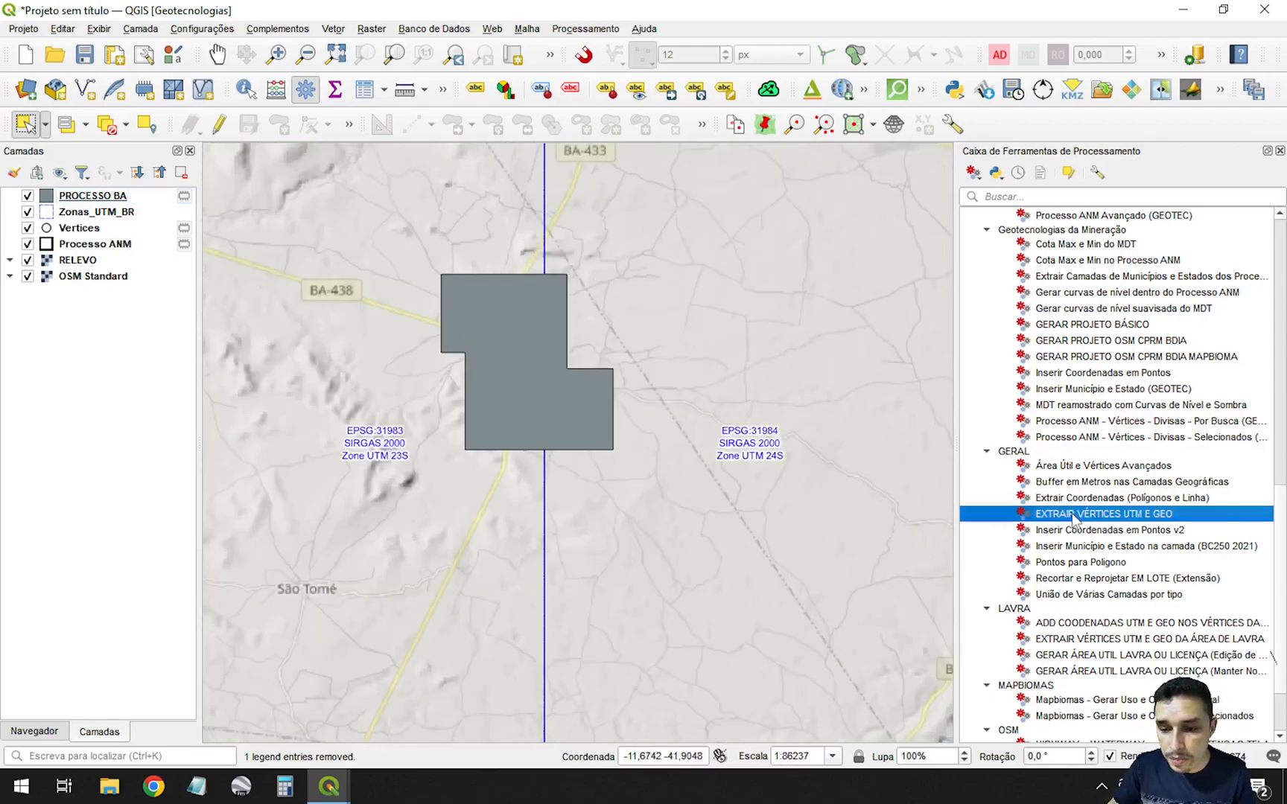
click(1102, 607)
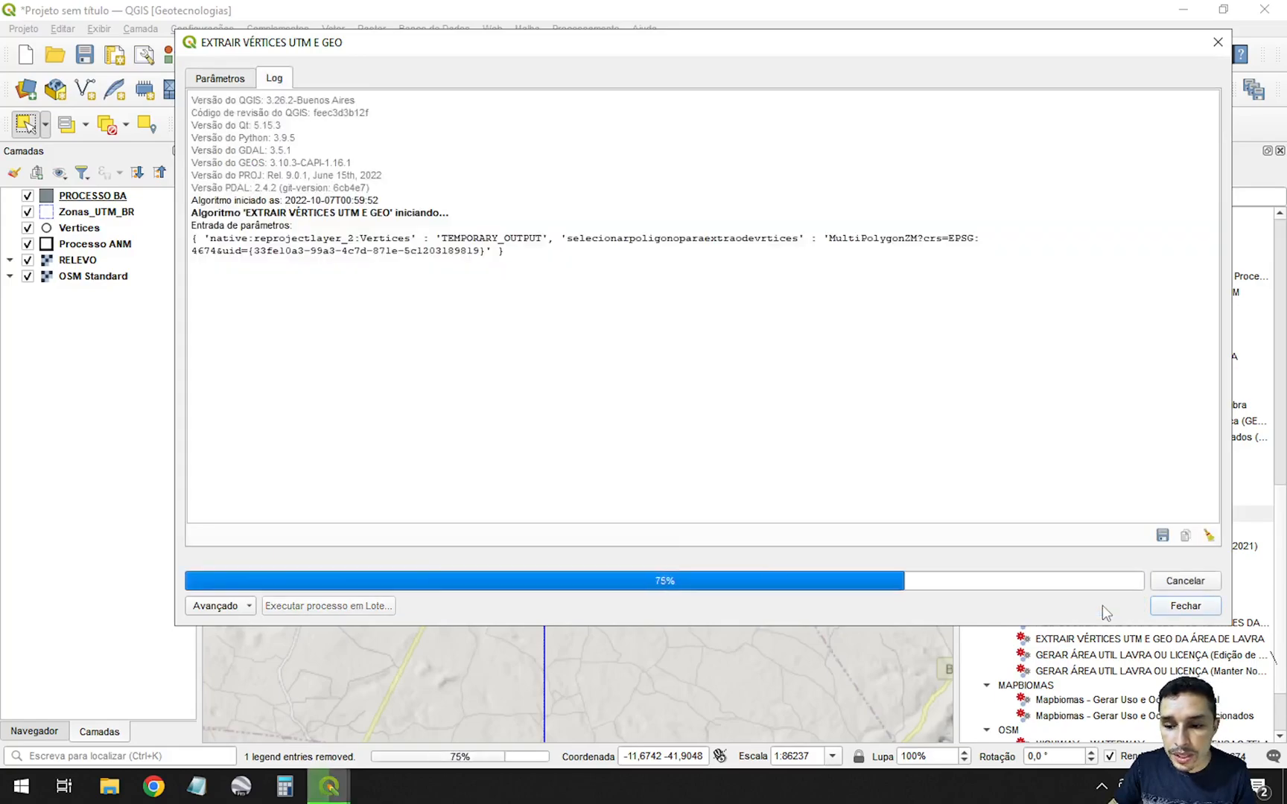
click(1175, 606)
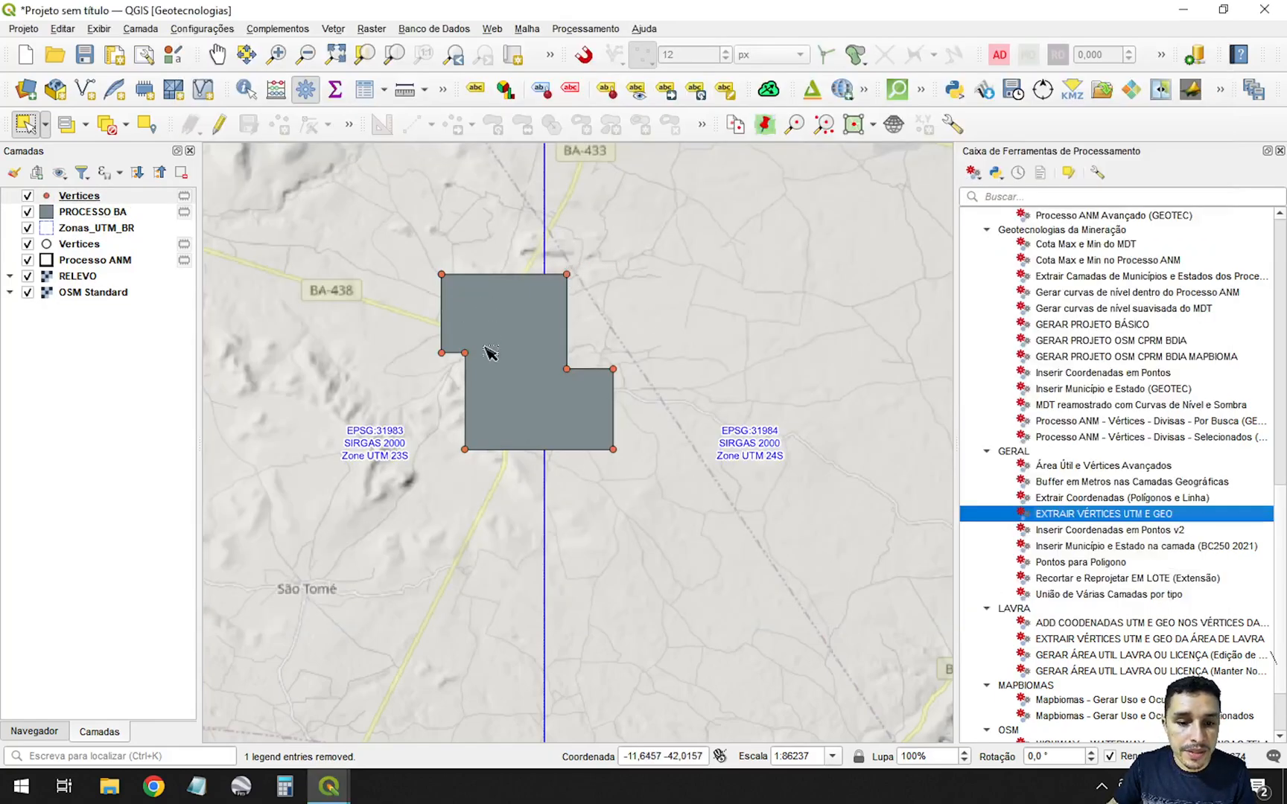
scroll(503, 346, up, 1)
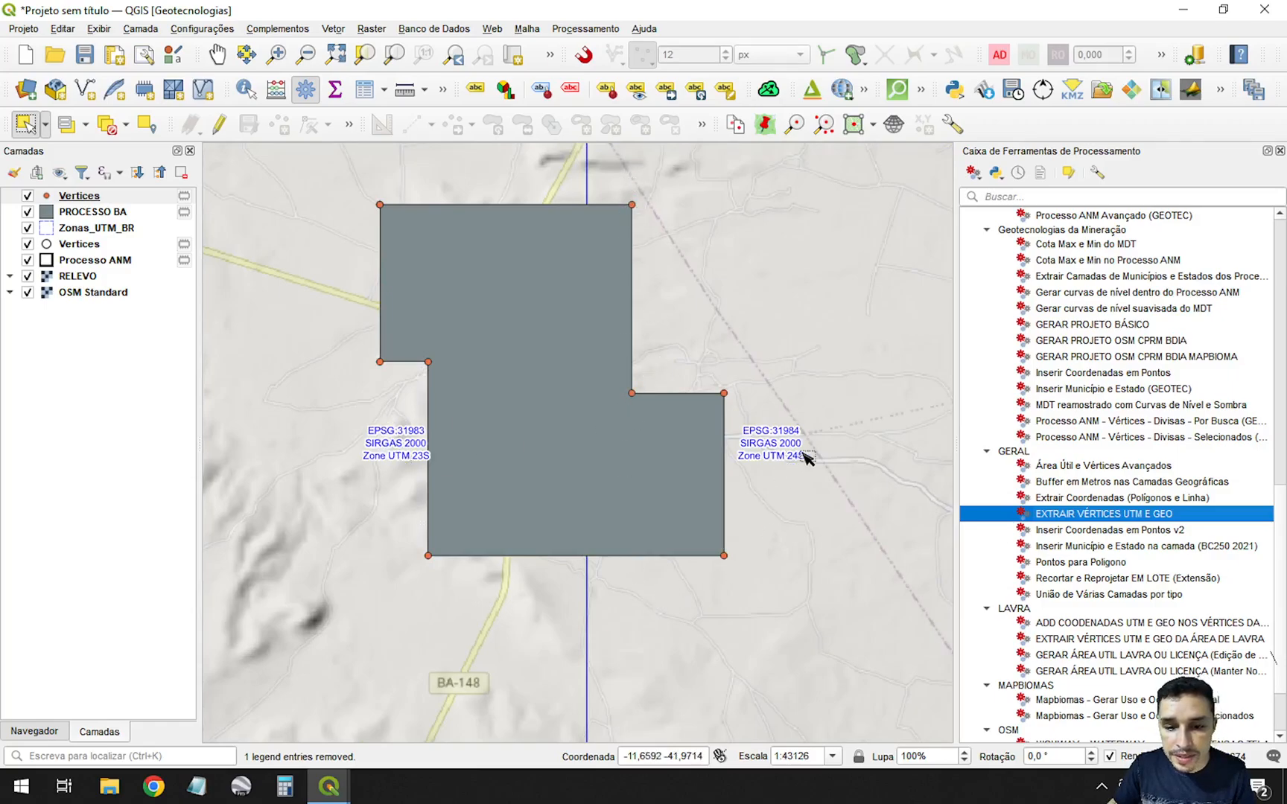
Step: Open the new Vertices layer's attribute table and adjust the DATUM and Latitude column widths to read their contents
click(97, 197)
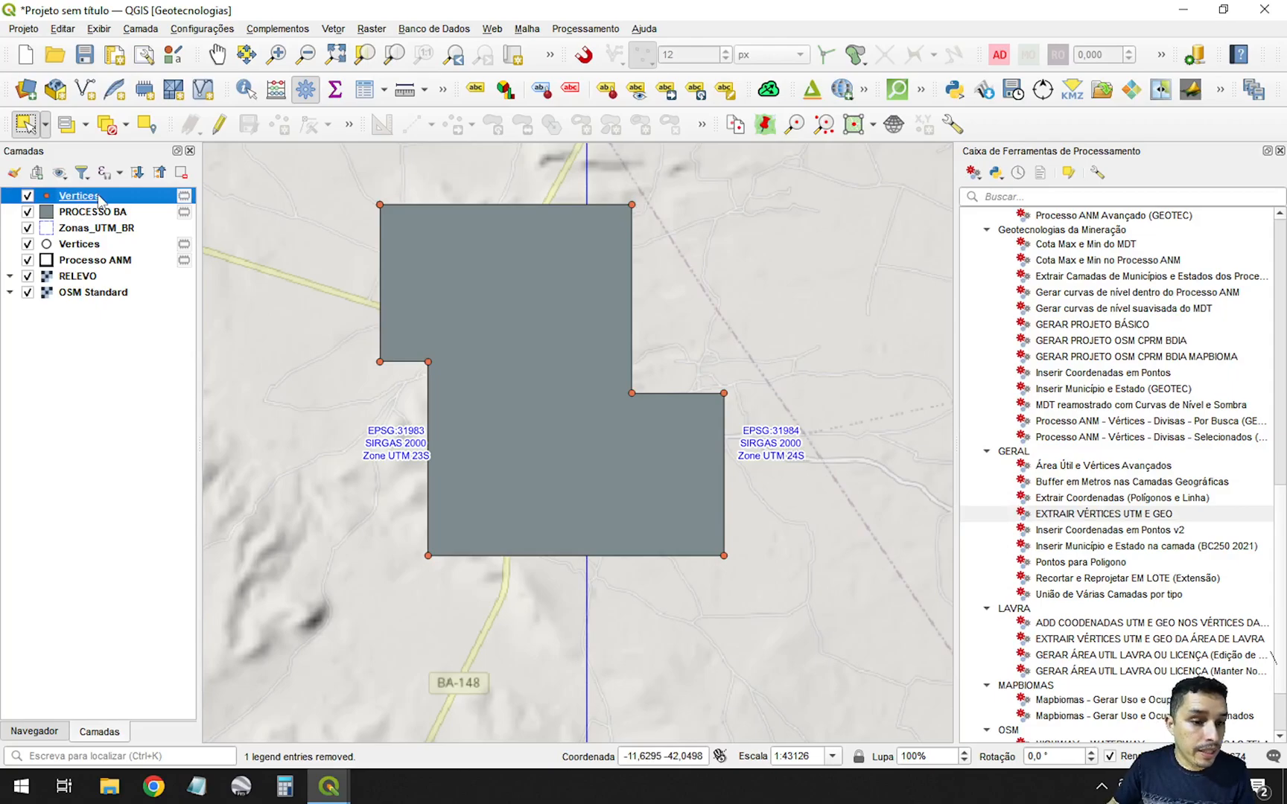
key(F6)
drag(724, 55, 922, 48)
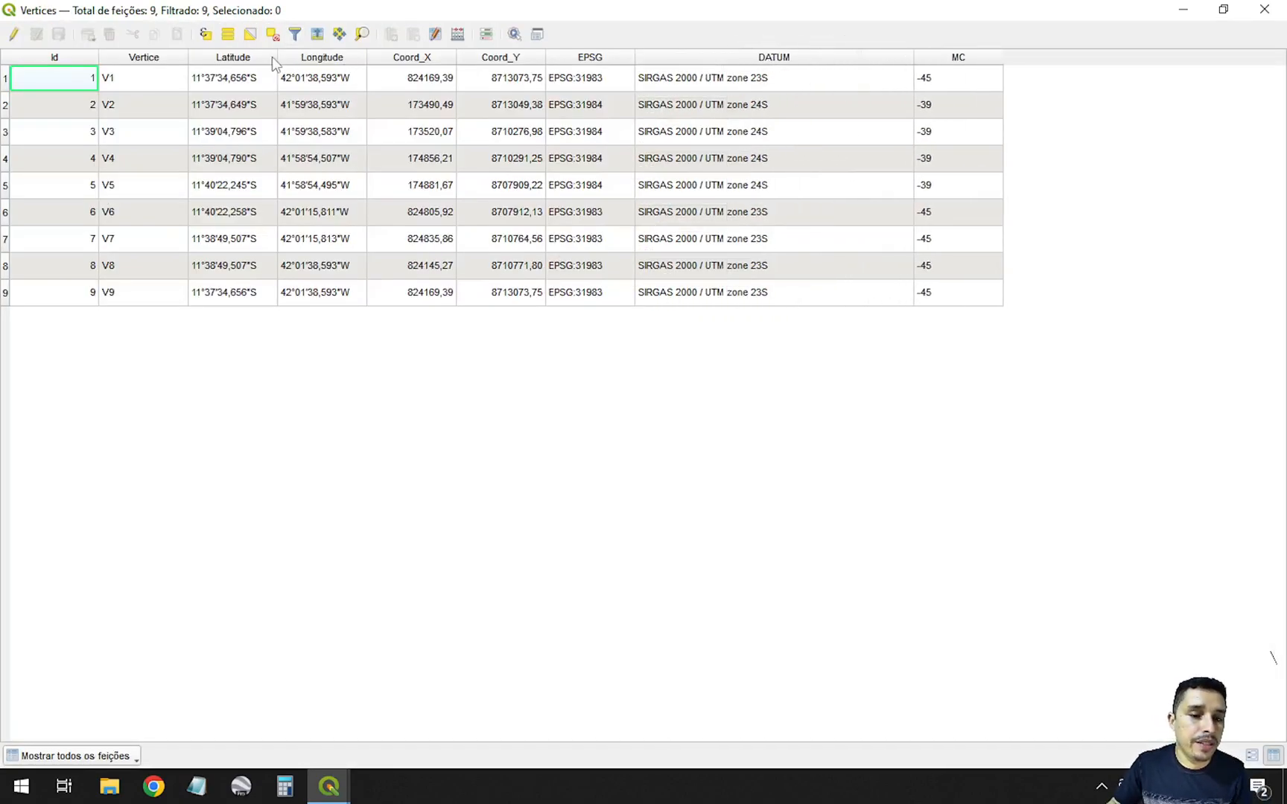
drag(278, 57, 313, 58)
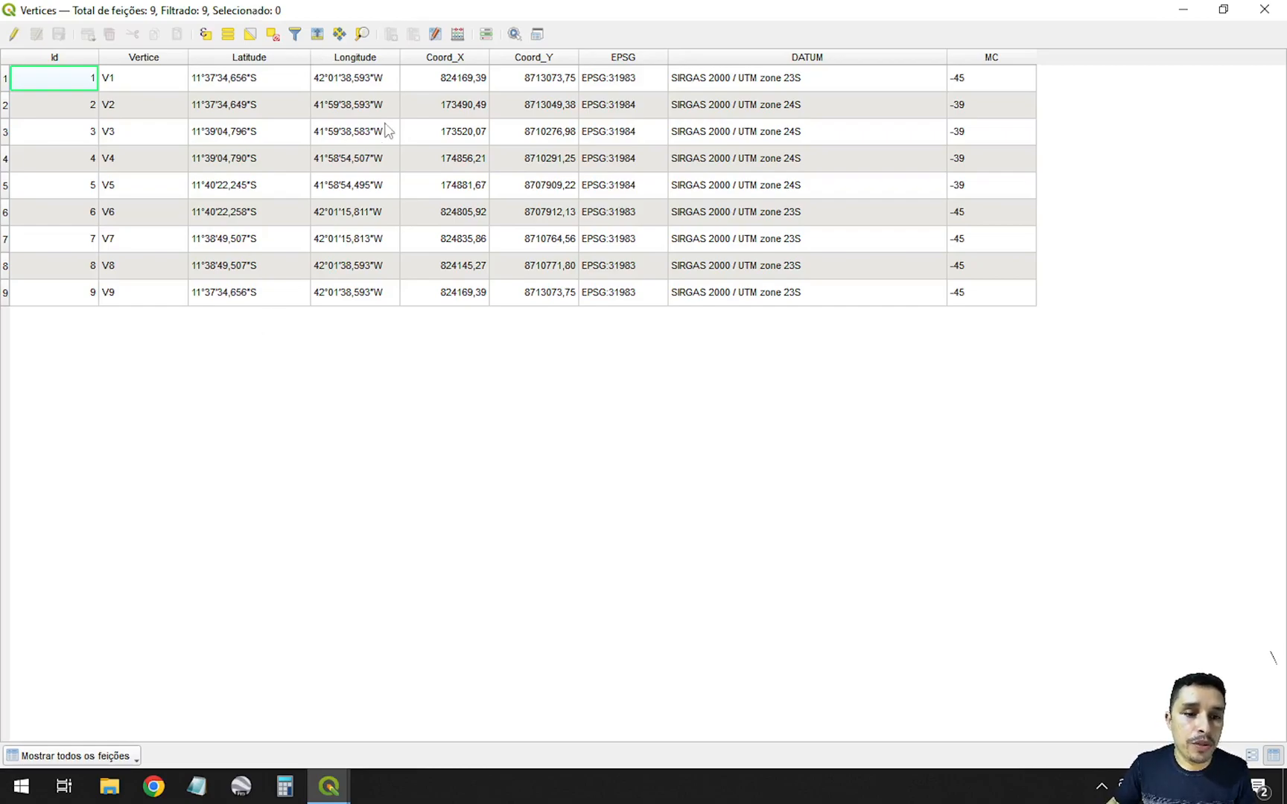
drag(311, 57, 284, 59)
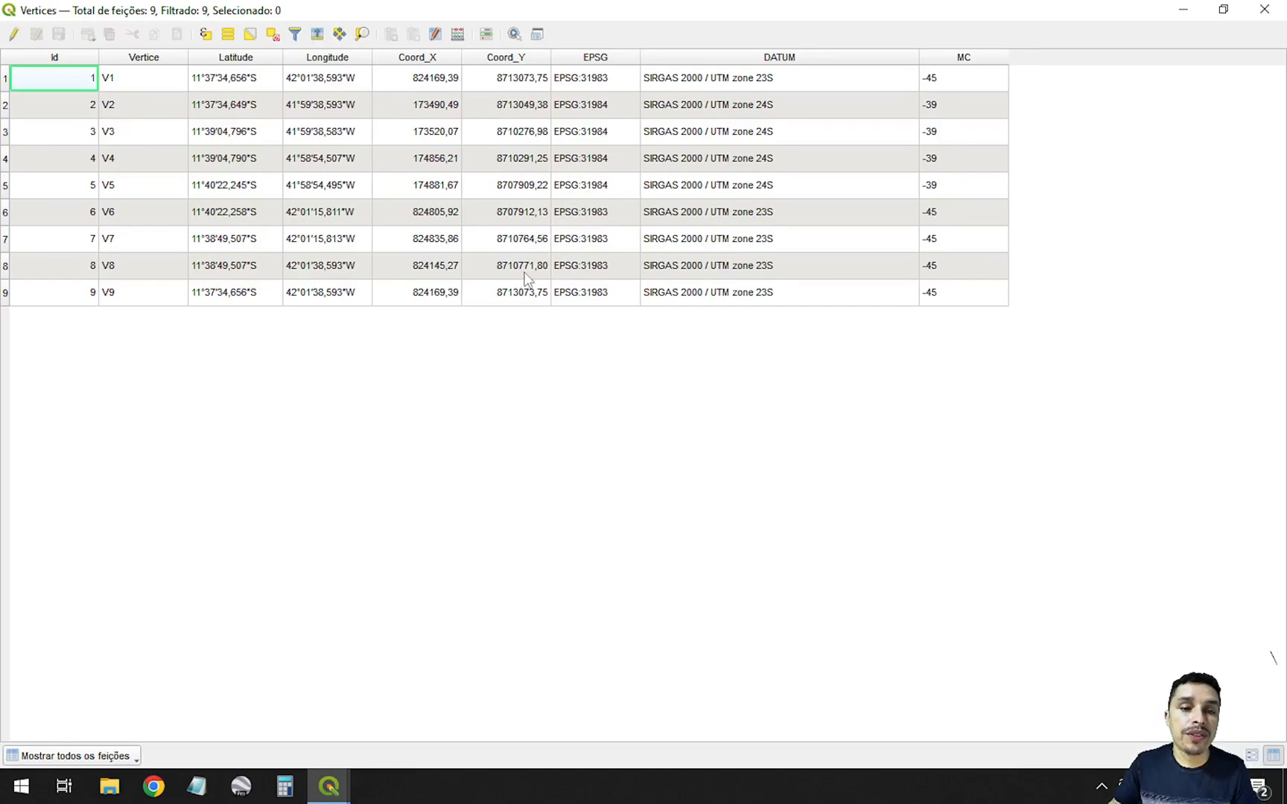
Step: Compare the Coord_X and DATUM values across vertices V1 to V9 to check their UTM zones, and close the attribute table
click(441, 78)
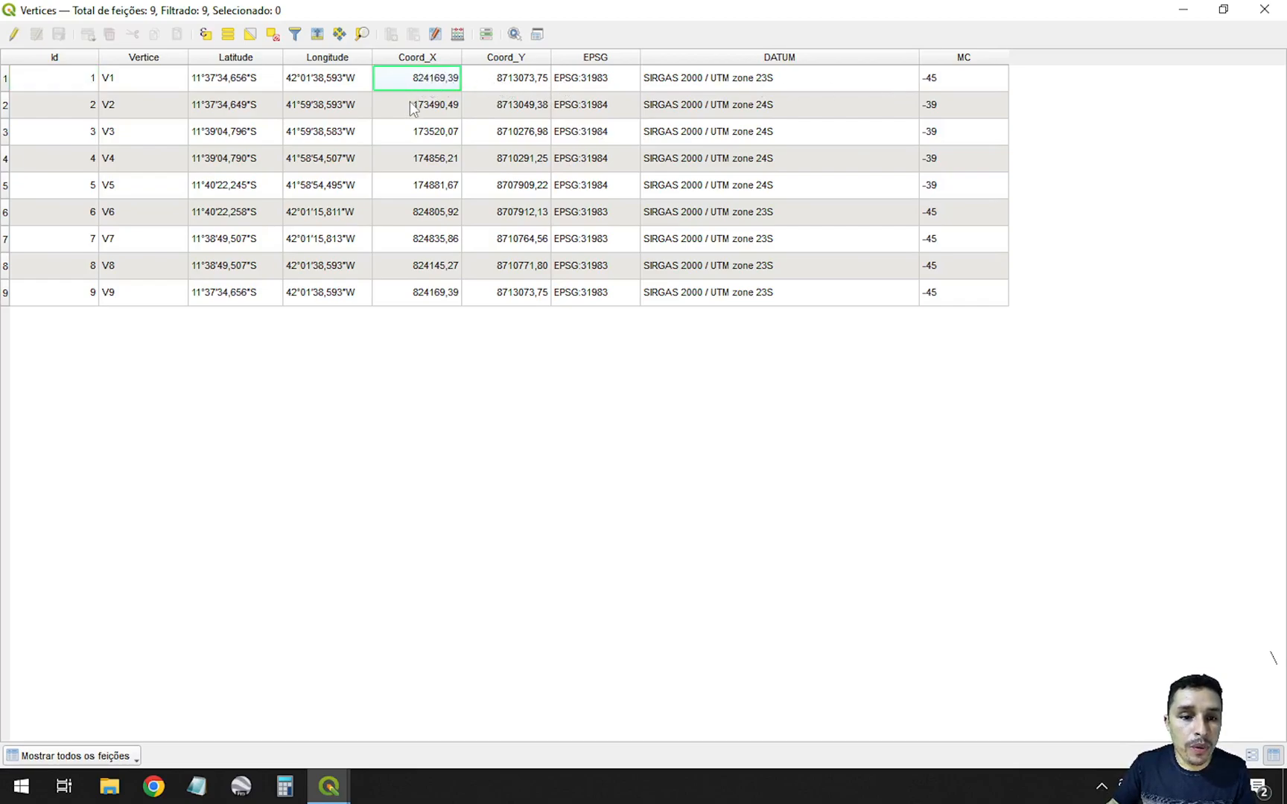
click(420, 112)
click(430, 85)
click(798, 82)
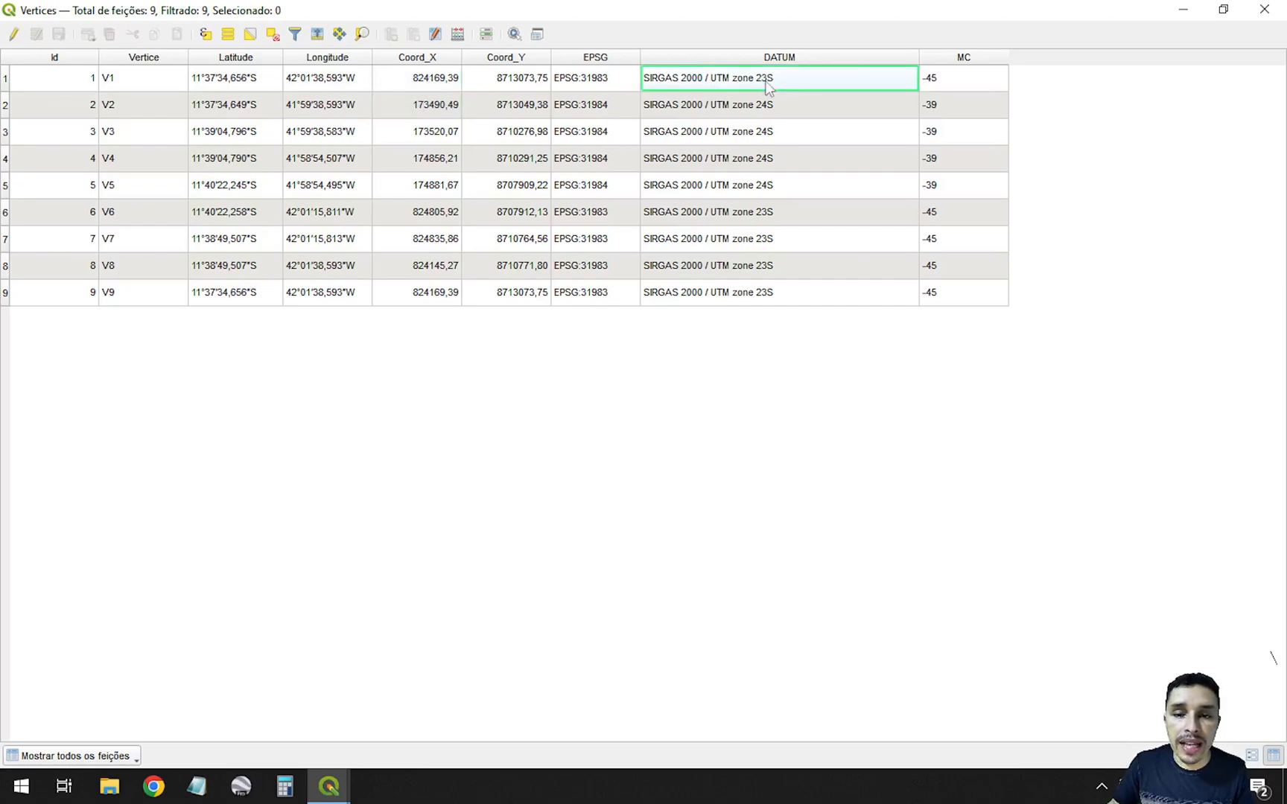
click(767, 108)
click(771, 136)
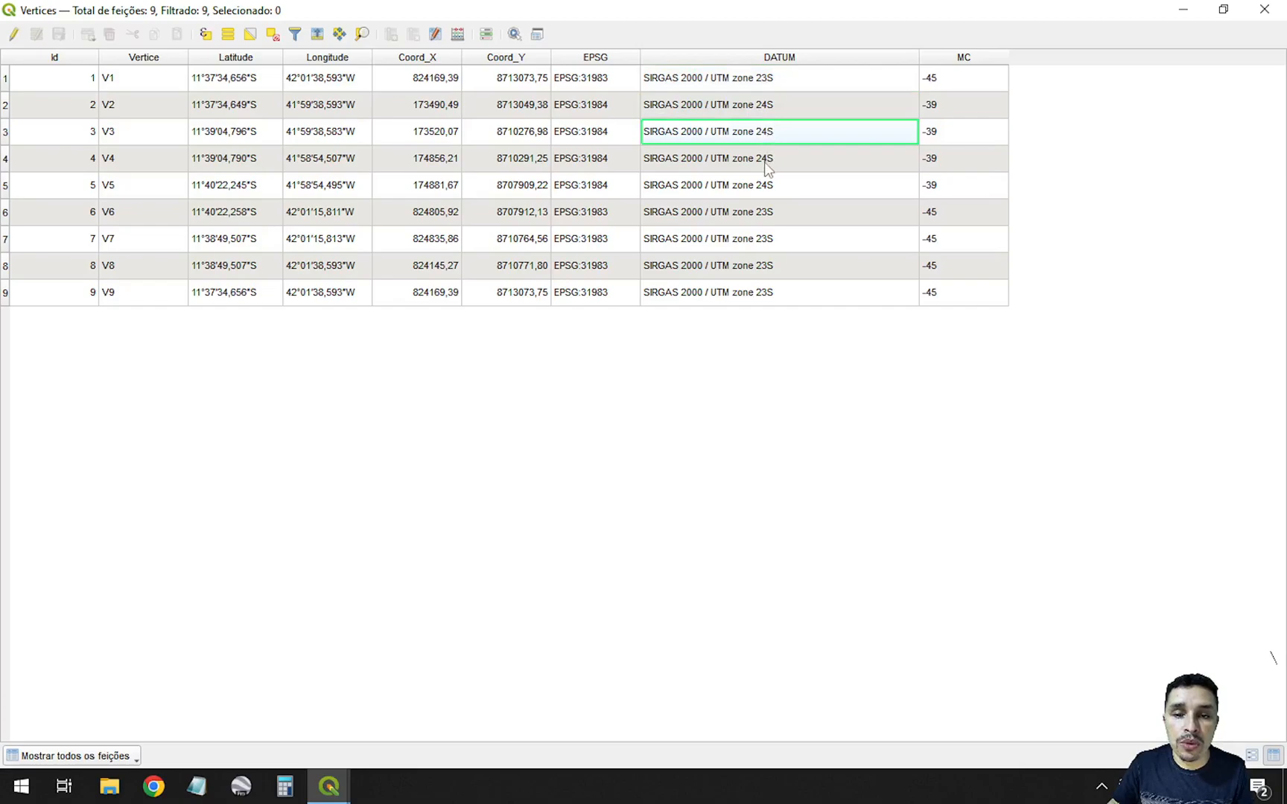
click(112, 160)
click(775, 158)
click(108, 189)
click(749, 197)
click(123, 216)
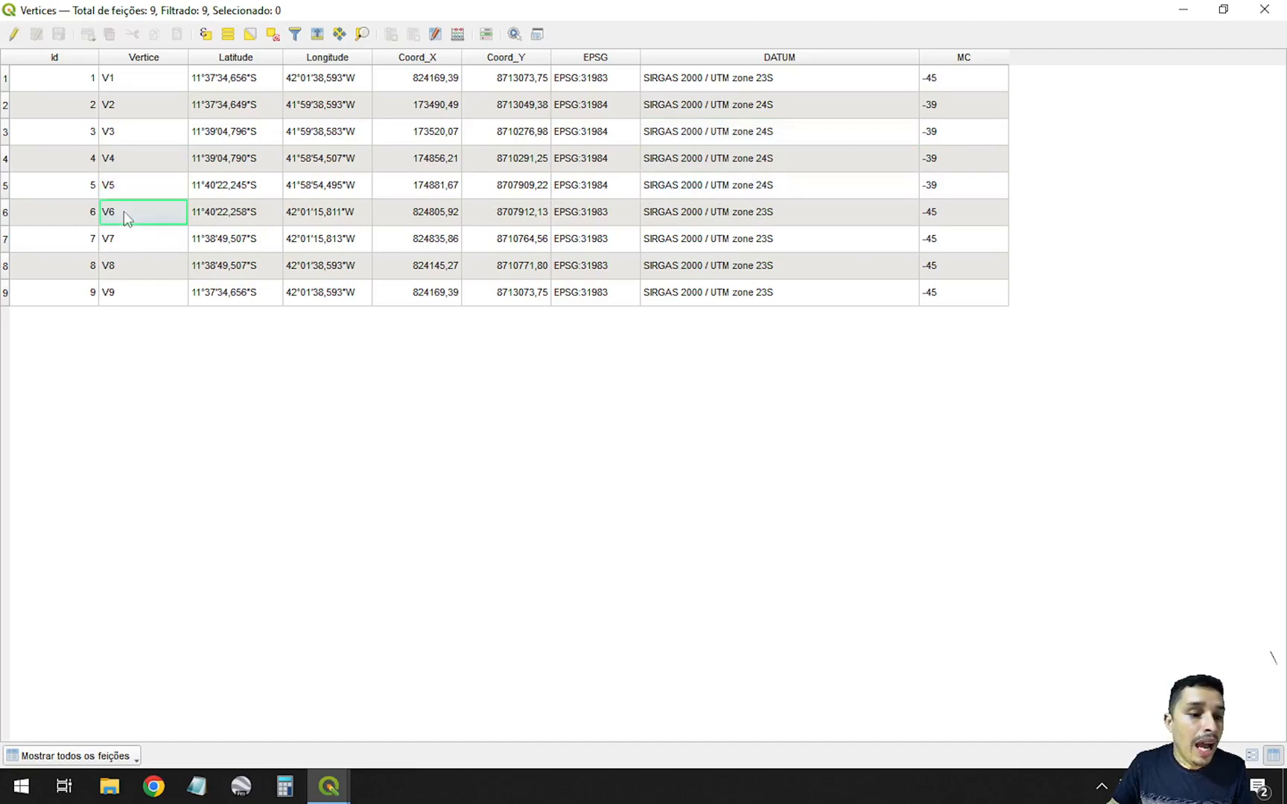
click(124, 239)
click(124, 265)
click(131, 298)
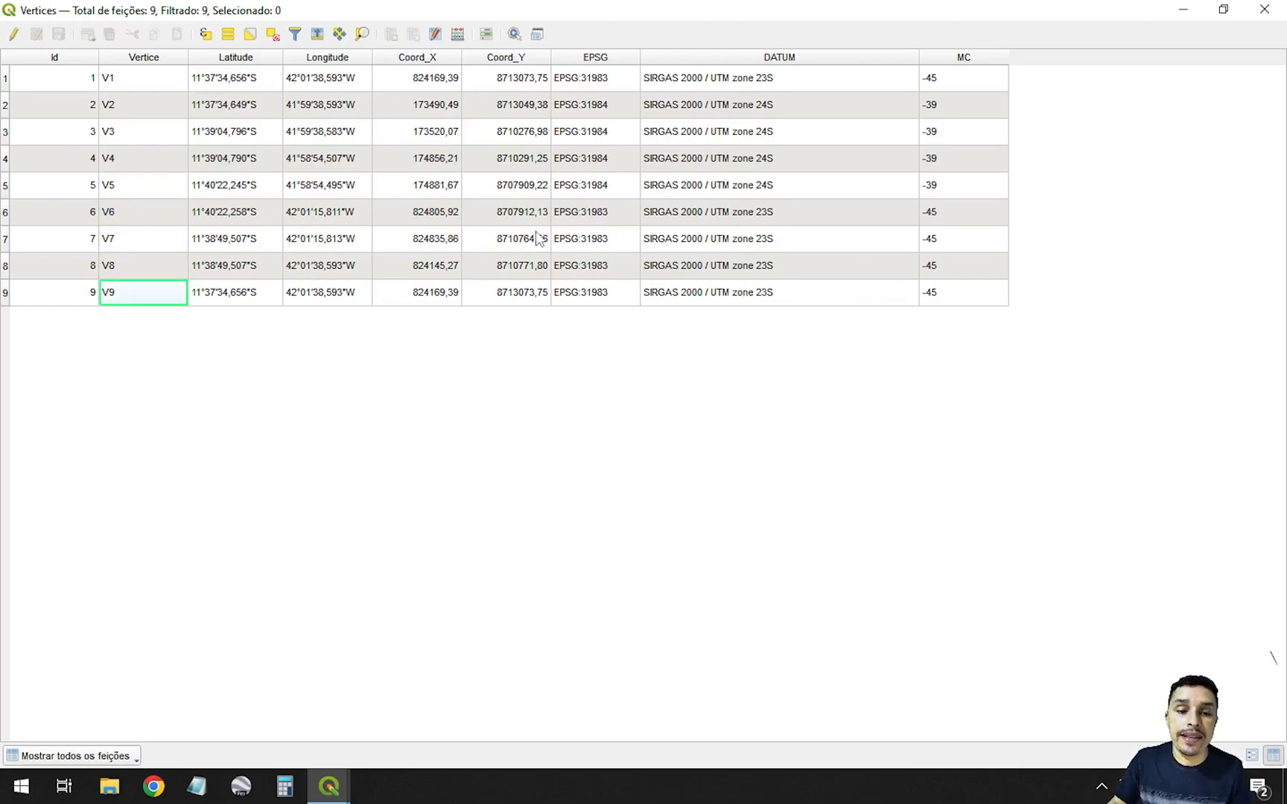
drag(919, 57, 795, 58)
click(1270, 12)
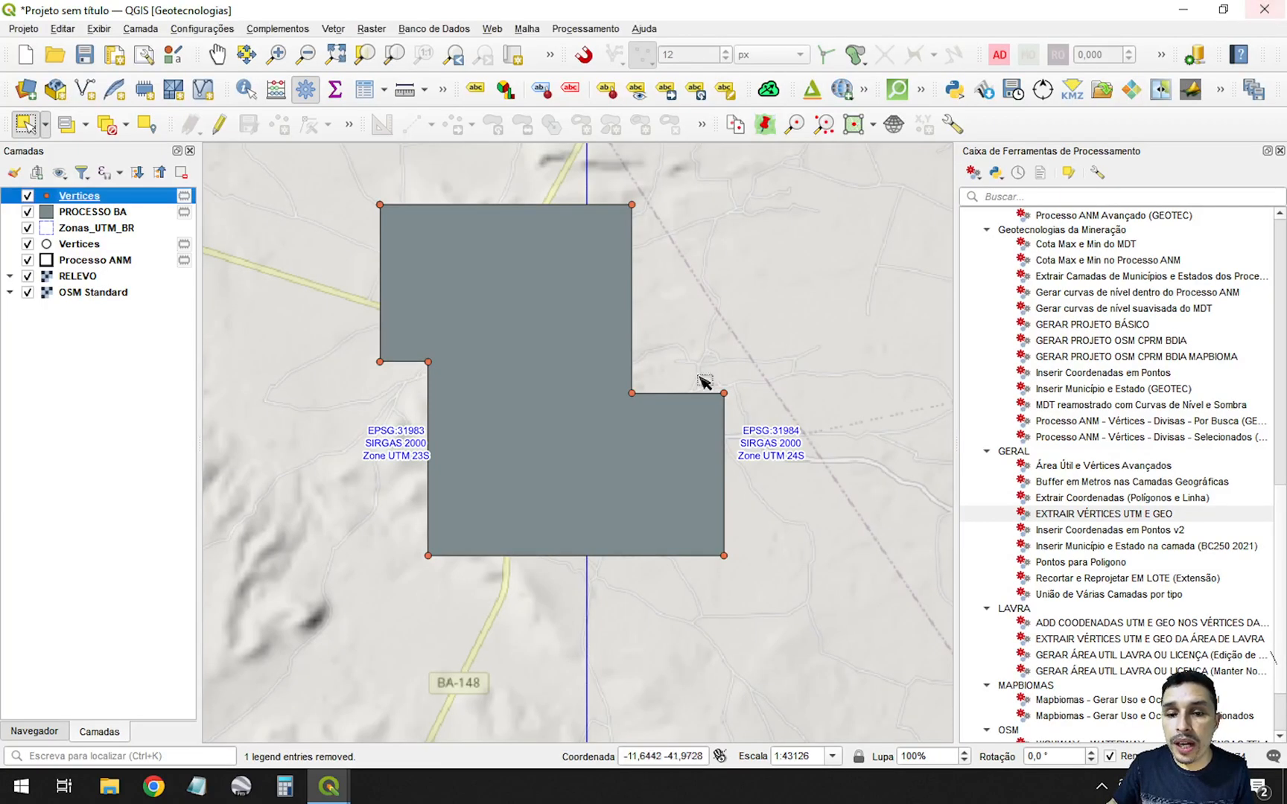
Step: Create a new print layout without a custom title and set its A4 page to portrait (Retrato) orientation
click(22, 28)
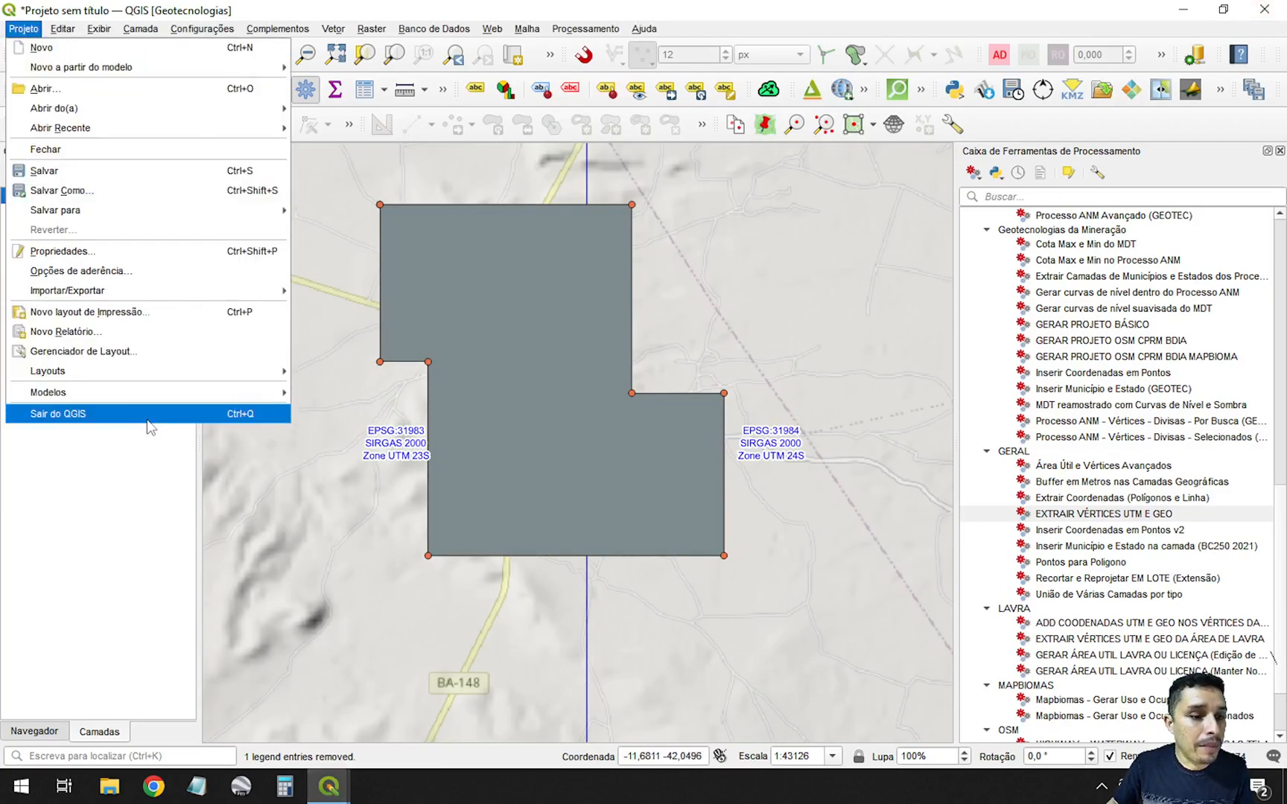
click(88, 313)
click(575, 430)
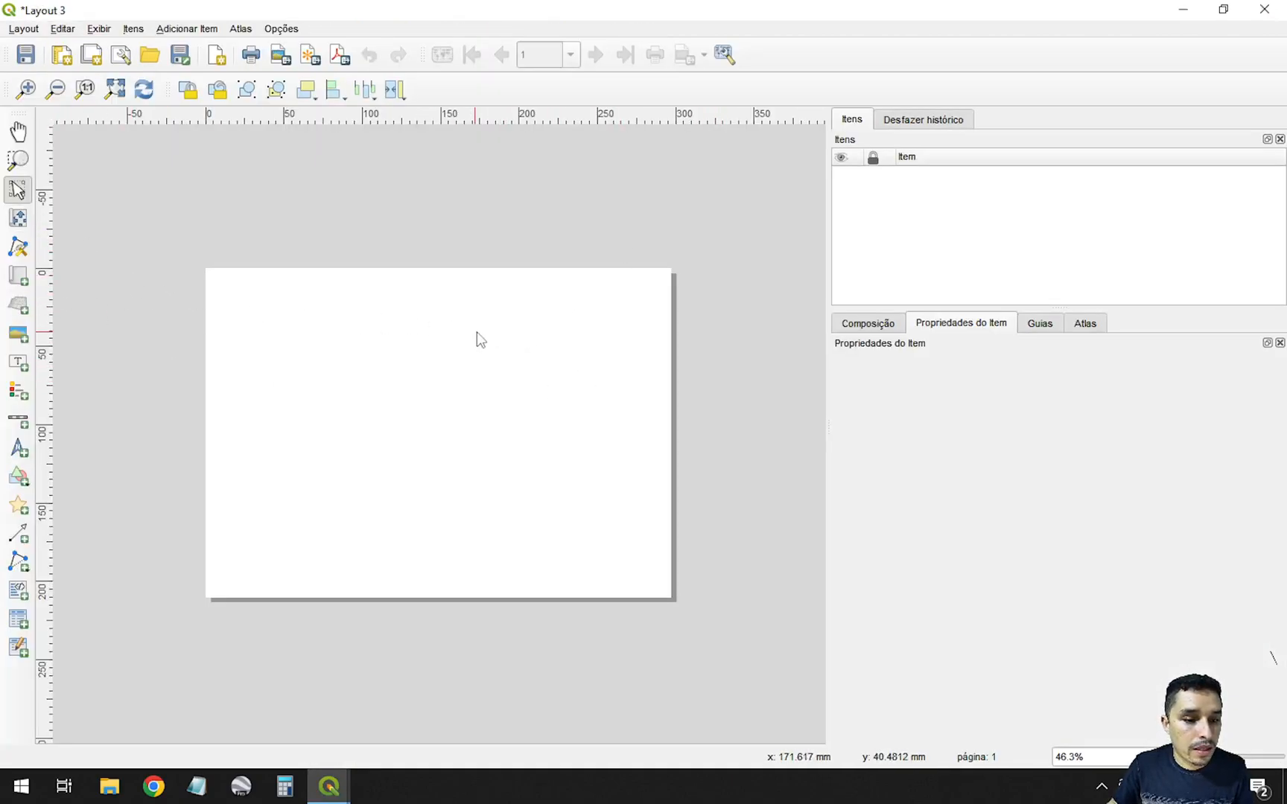
right_click(525, 325)
click(646, 370)
click(1045, 426)
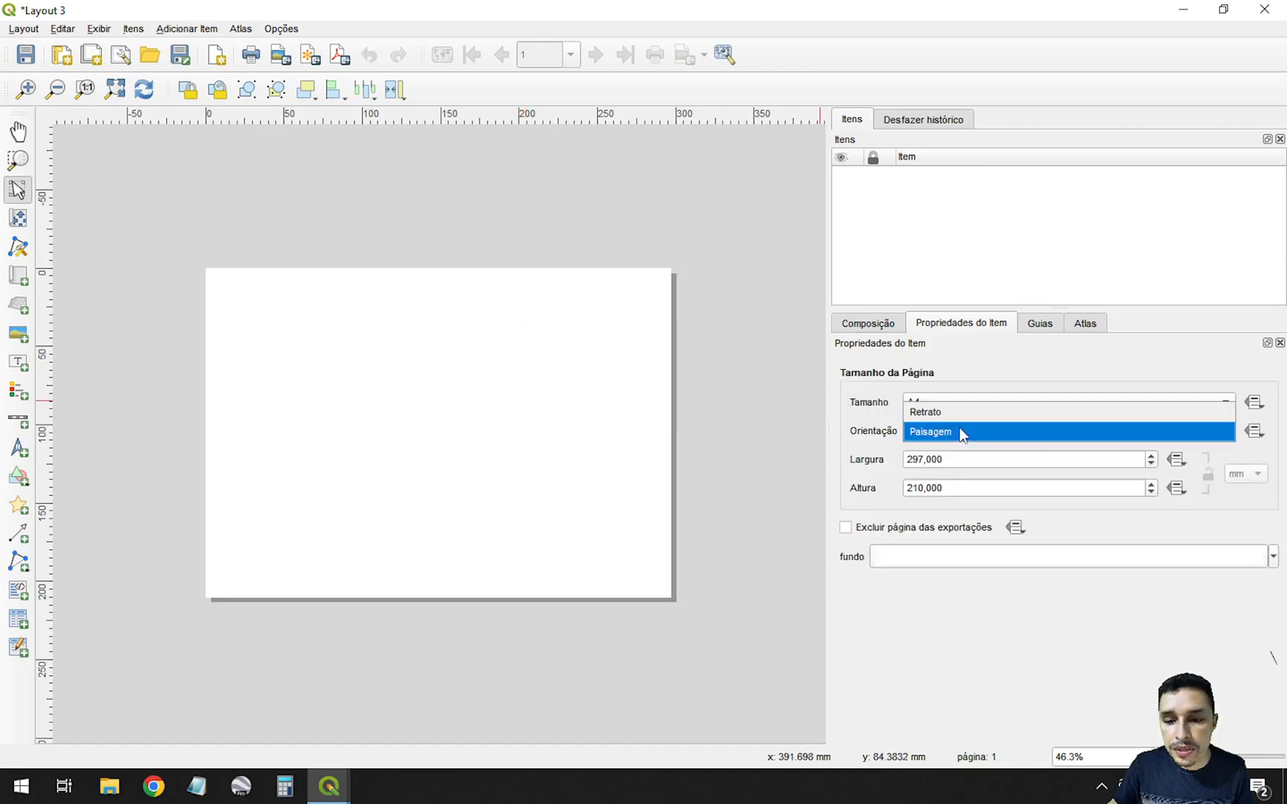
click(945, 411)
Step: Place a map across the upper part of the page and an attribute table of the Vertices layer below it
click(19, 275)
drag(276, 204, 601, 432)
click(19, 619)
drag(274, 460, 596, 612)
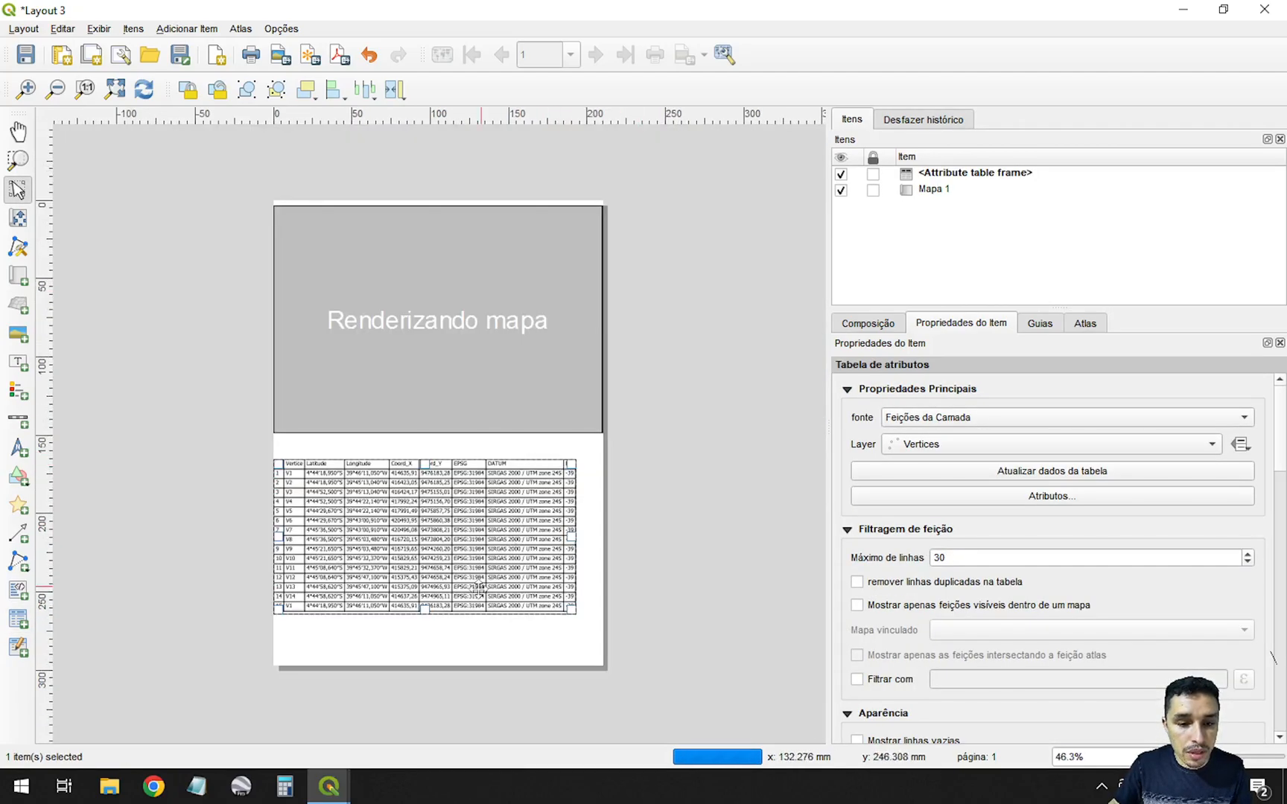
Step: Extend the attribute table frame down to the page's lower edge and shift it slightly right and up, away from the page edges
drag(421, 613, 436, 664)
scroll(327, 589, up, 1)
scroll(328, 588, up, 1)
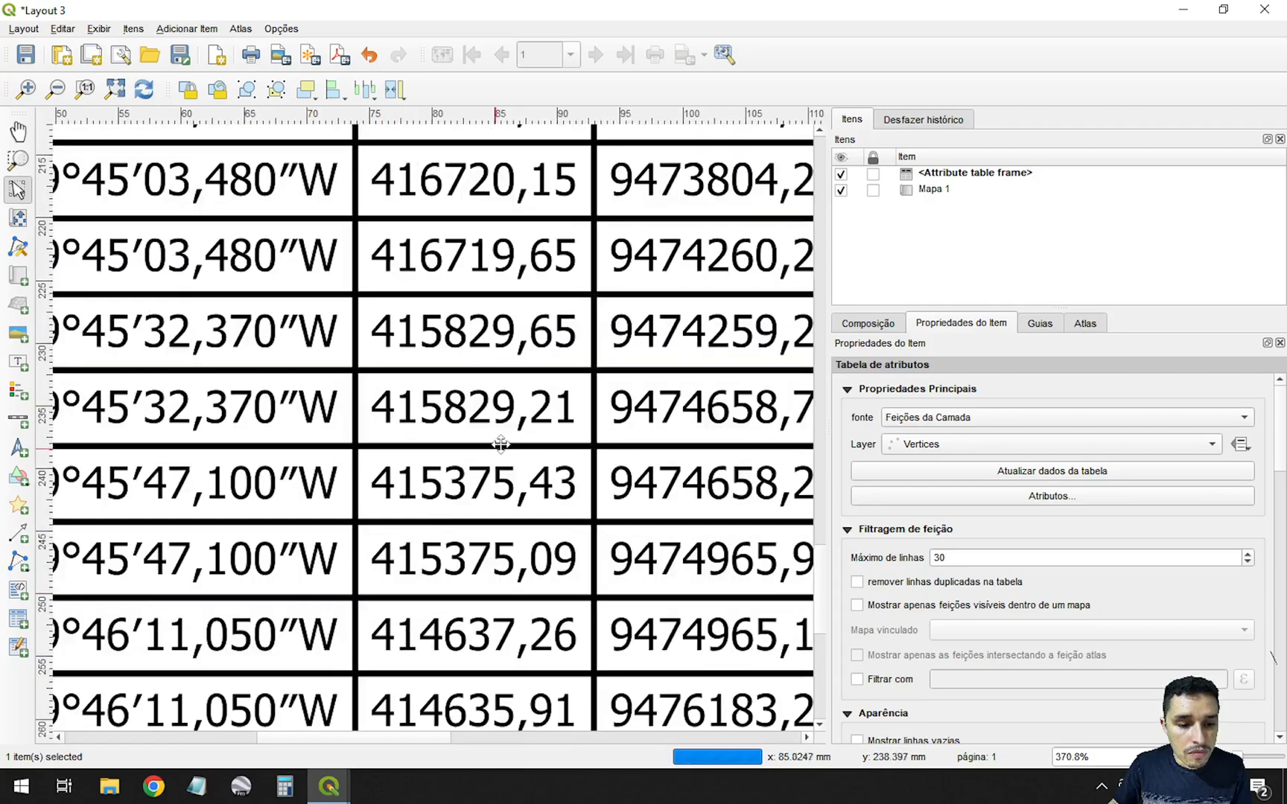
scroll(501, 444, down, 1)
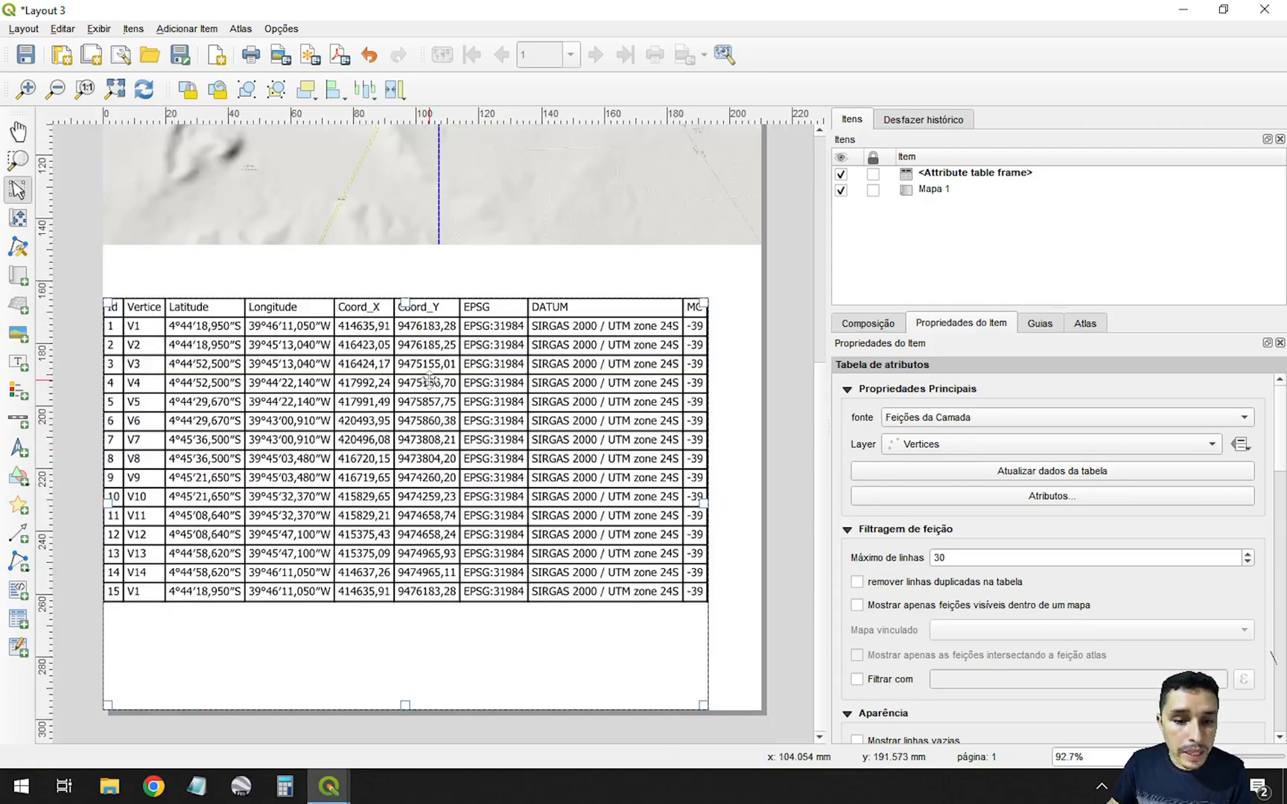
drag(408, 395, 427, 377)
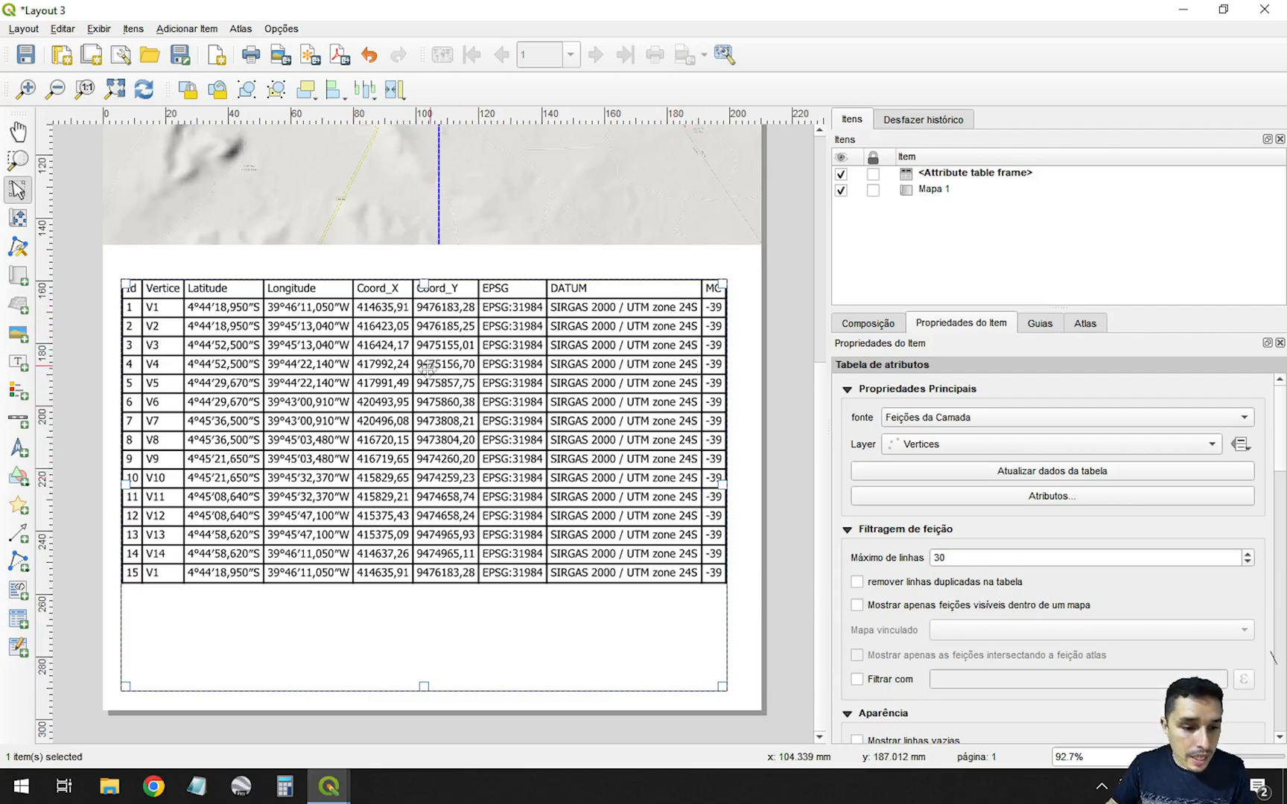
Step: Switch the attribute table's source to the other Vertices layer, for the polygon crossing two zones, and reposition the table on the page
click(1210, 444)
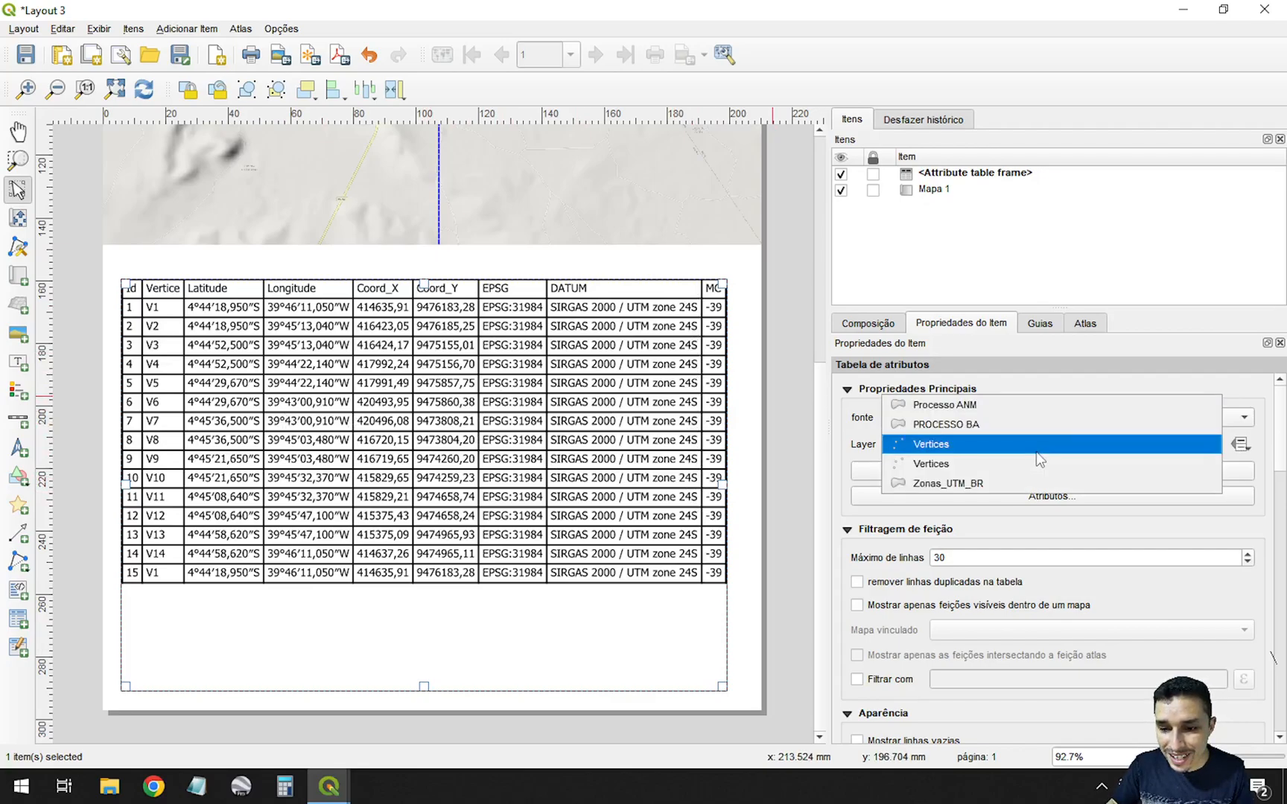
click(1040, 463)
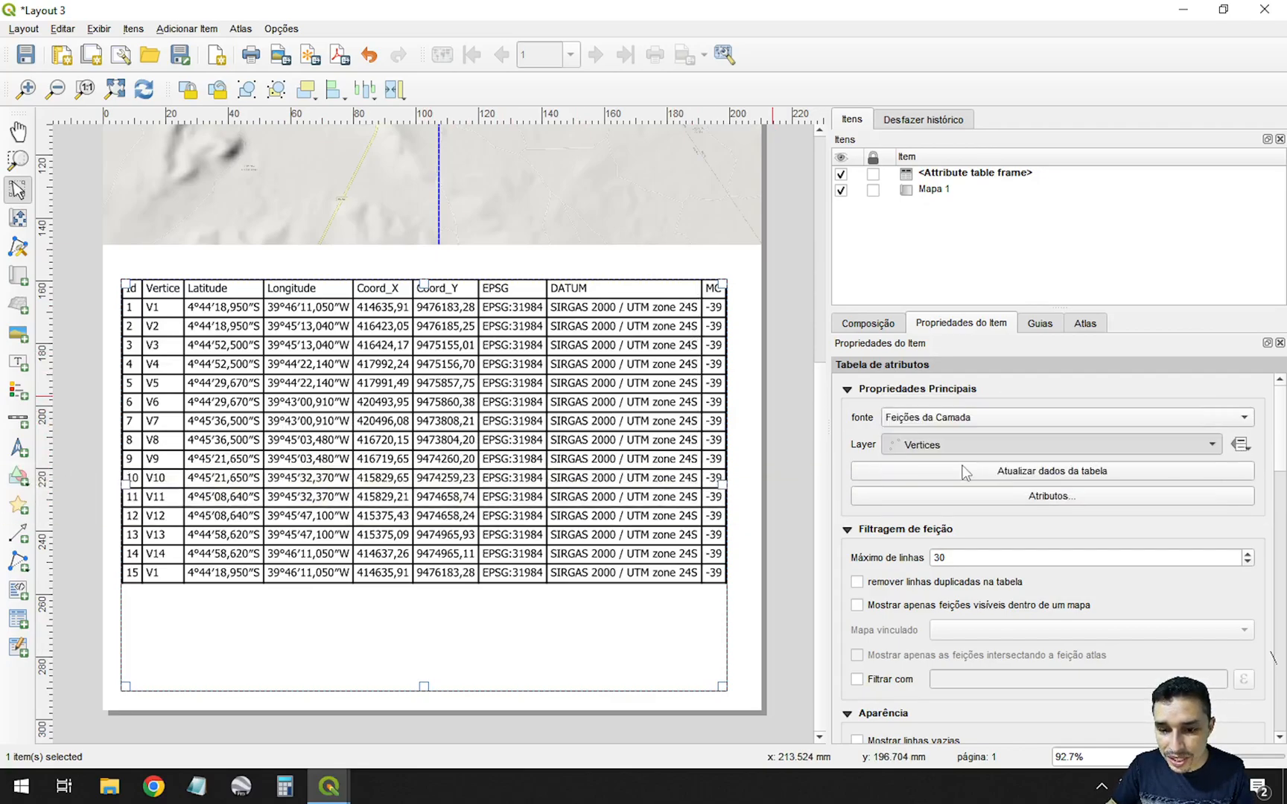
drag(509, 374, 439, 417)
scroll(634, 376, down, 1)
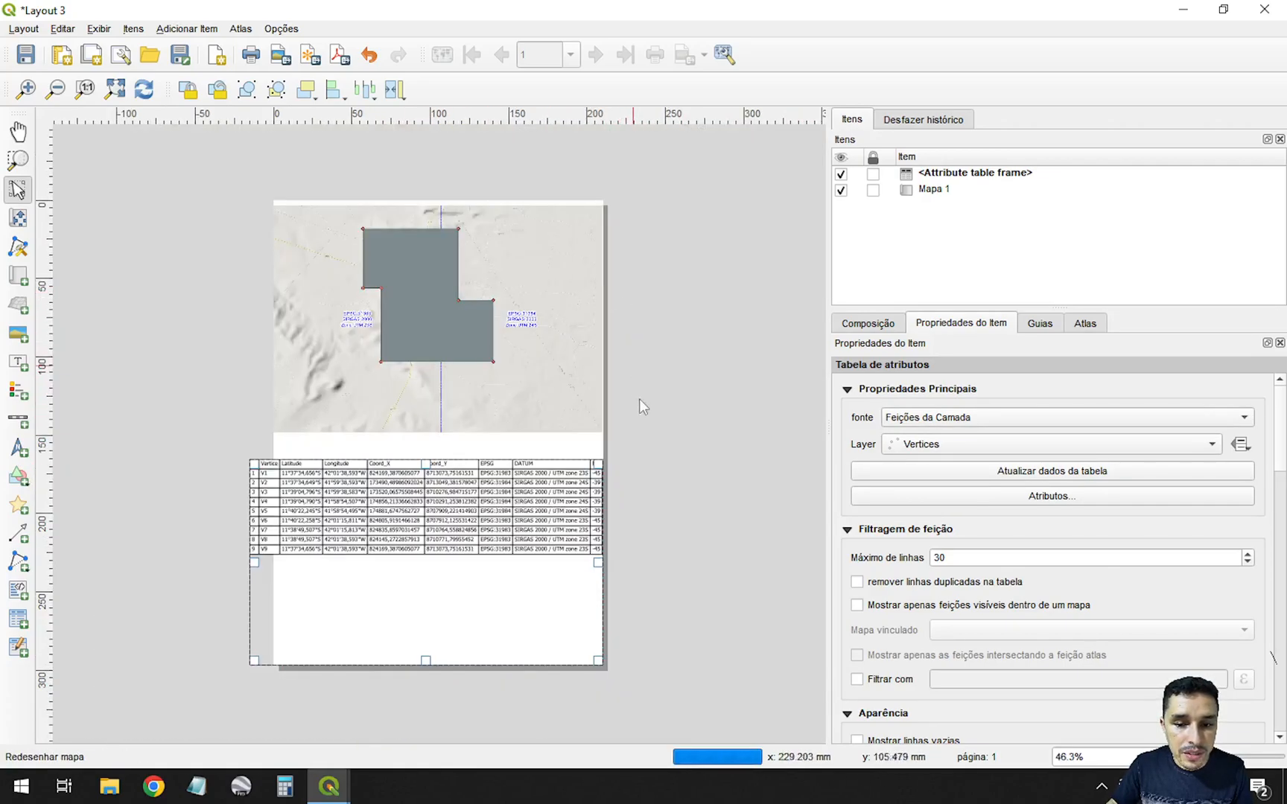
scroll(358, 587, up, 1)
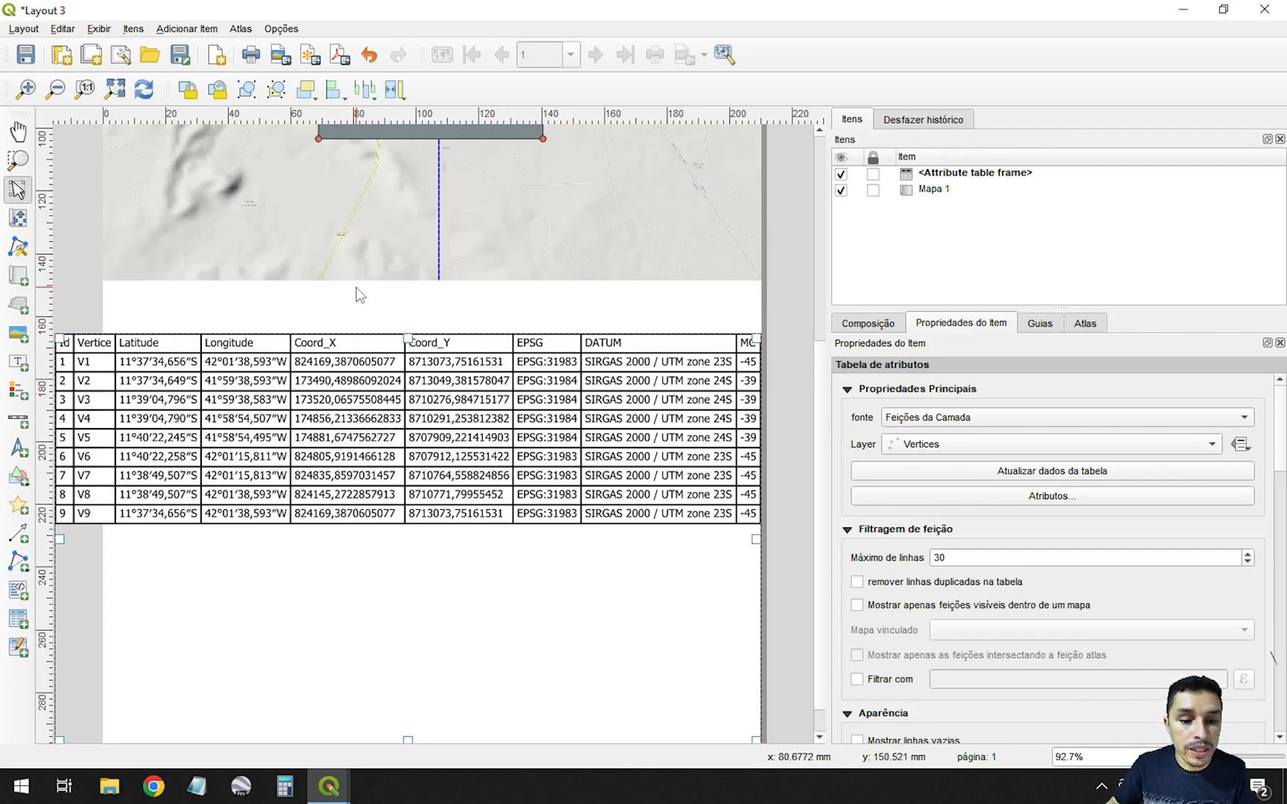
Step: Open the expression editor for the table's Coord_X column and clear the existing expression
click(1040, 496)
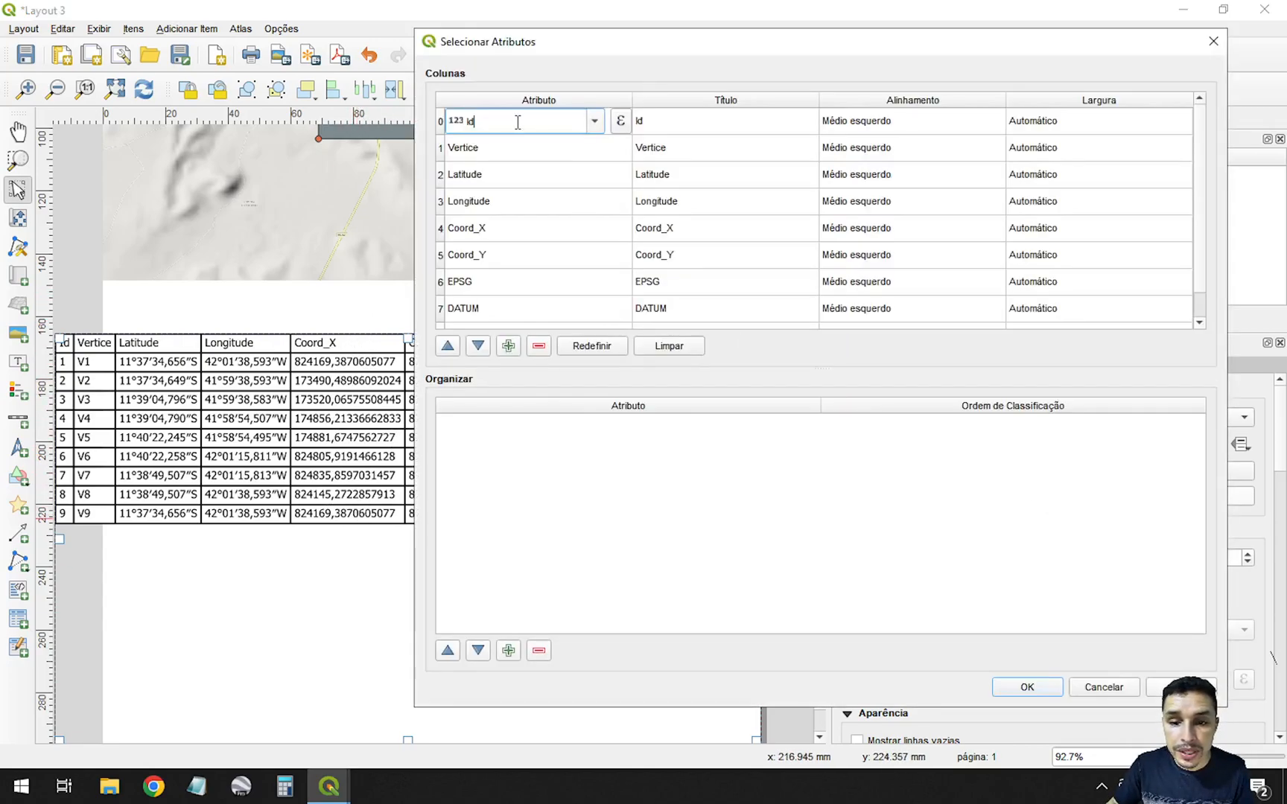
double_click(518, 230)
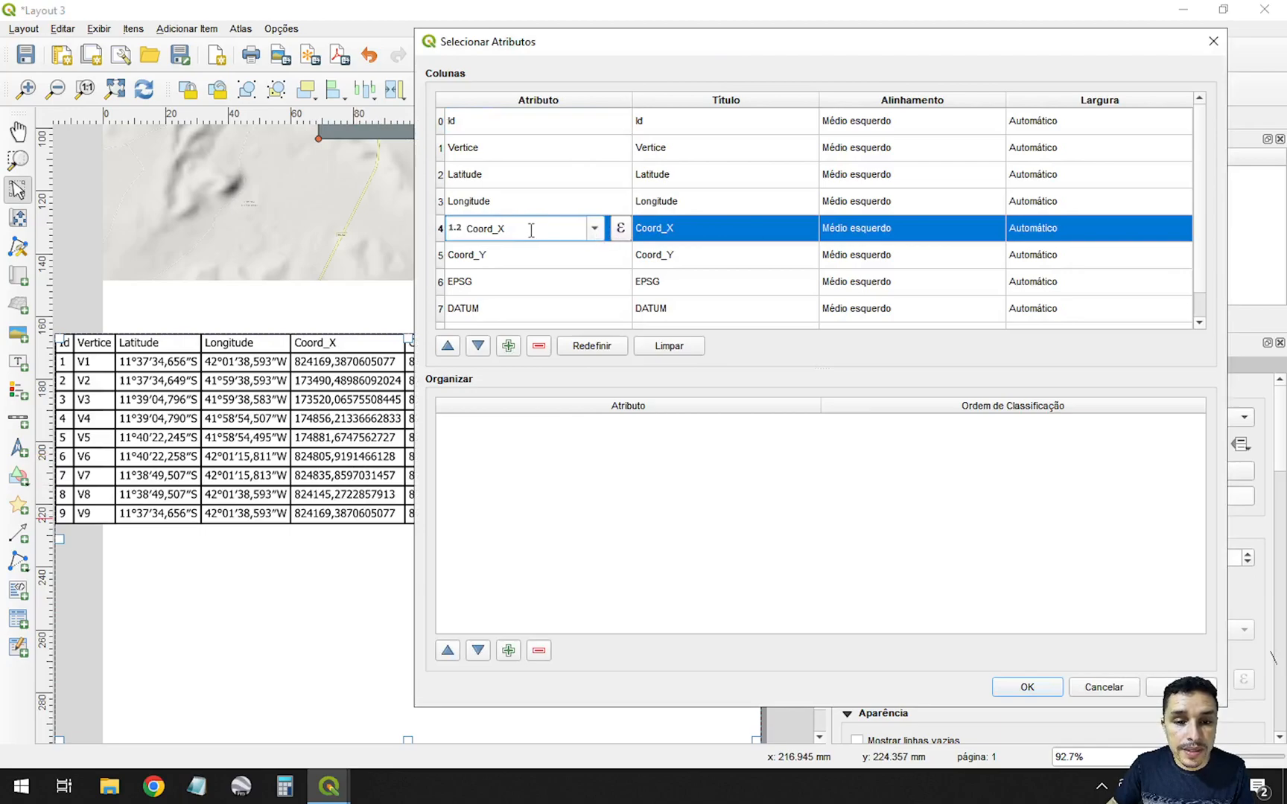
click(620, 228)
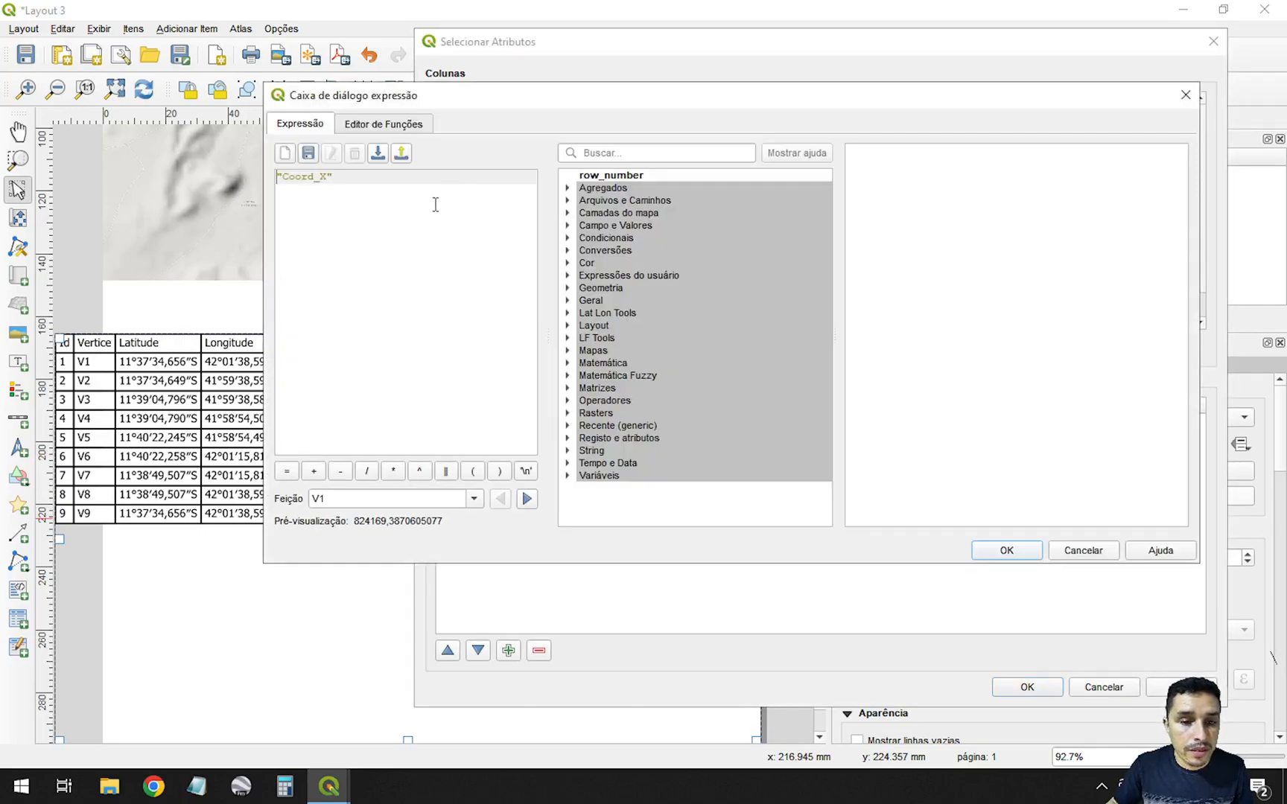
key(ctrl+v)
key(ctrl+a)
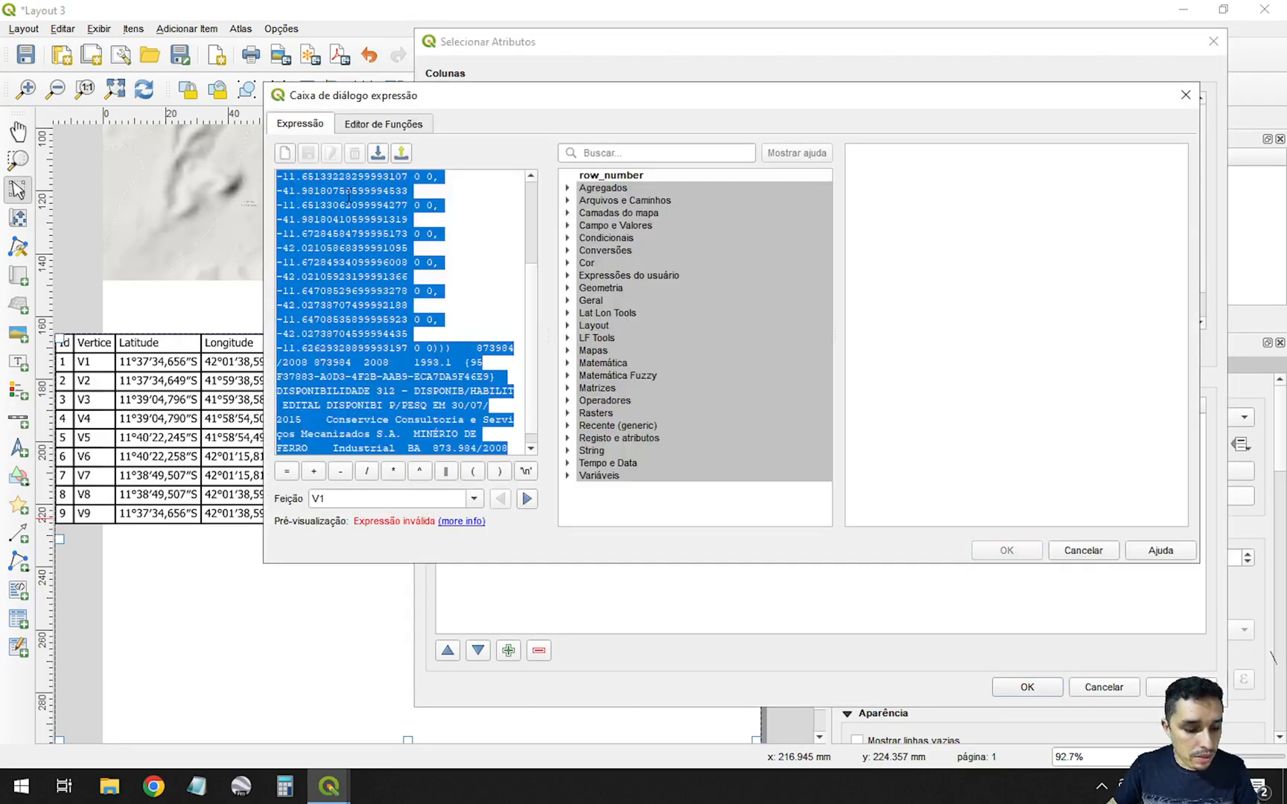
key(Delete)
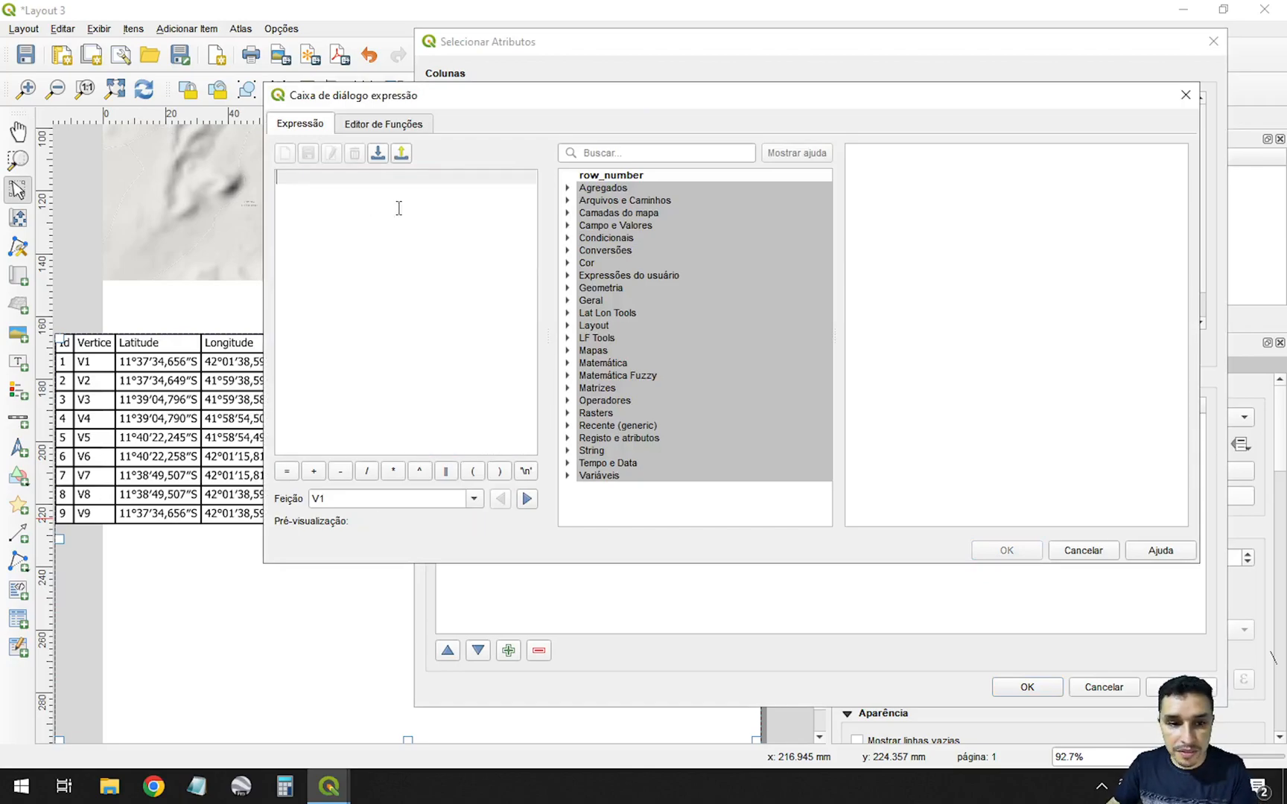
Step: Enter the expression FORMAT_NUMBER("Coord_X" ,2) for the column, taking Coord_X from the layer's fields
click(623, 226)
double_click(635, 316)
click(284, 177)
text(FORMAT_N"Coord_X)
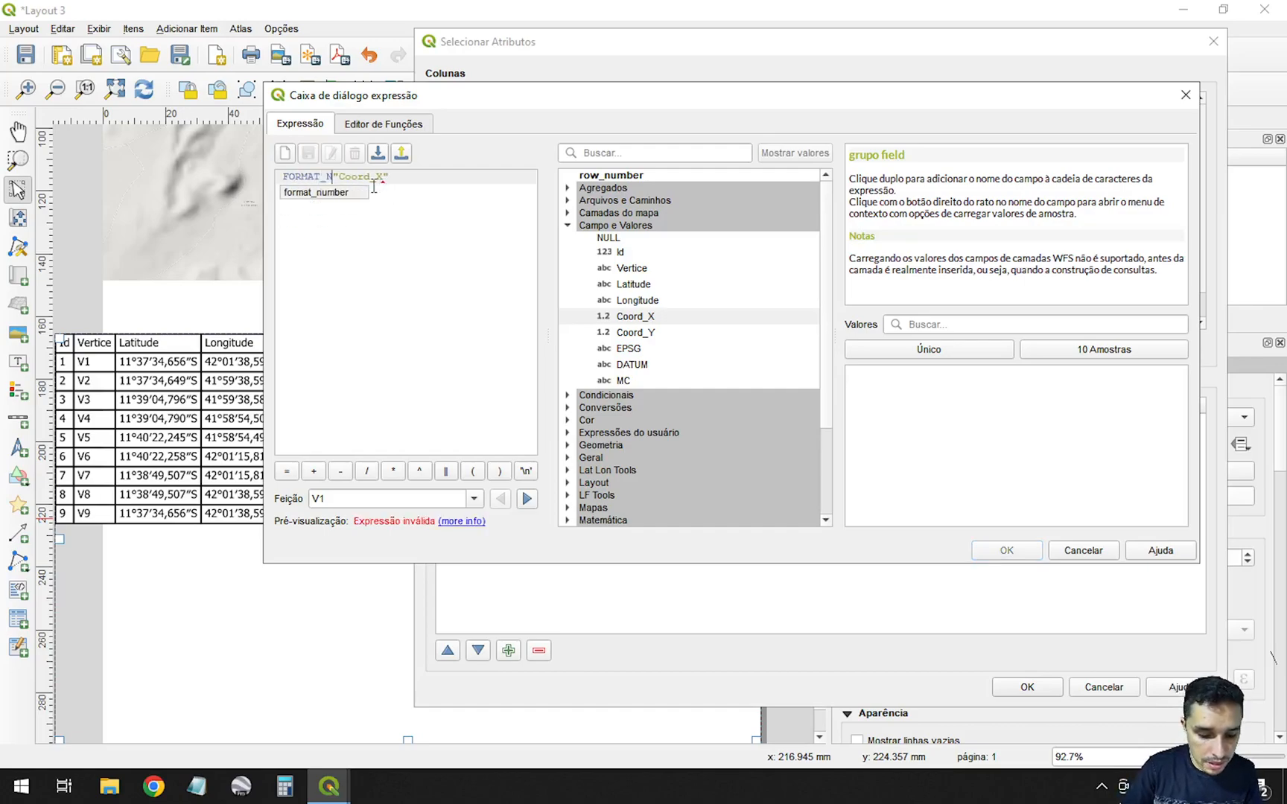
text(UBMER)
key(BackSpace)
key(BackSpace)
key(BackSpace)
key(BackSpace)
text(MBER)
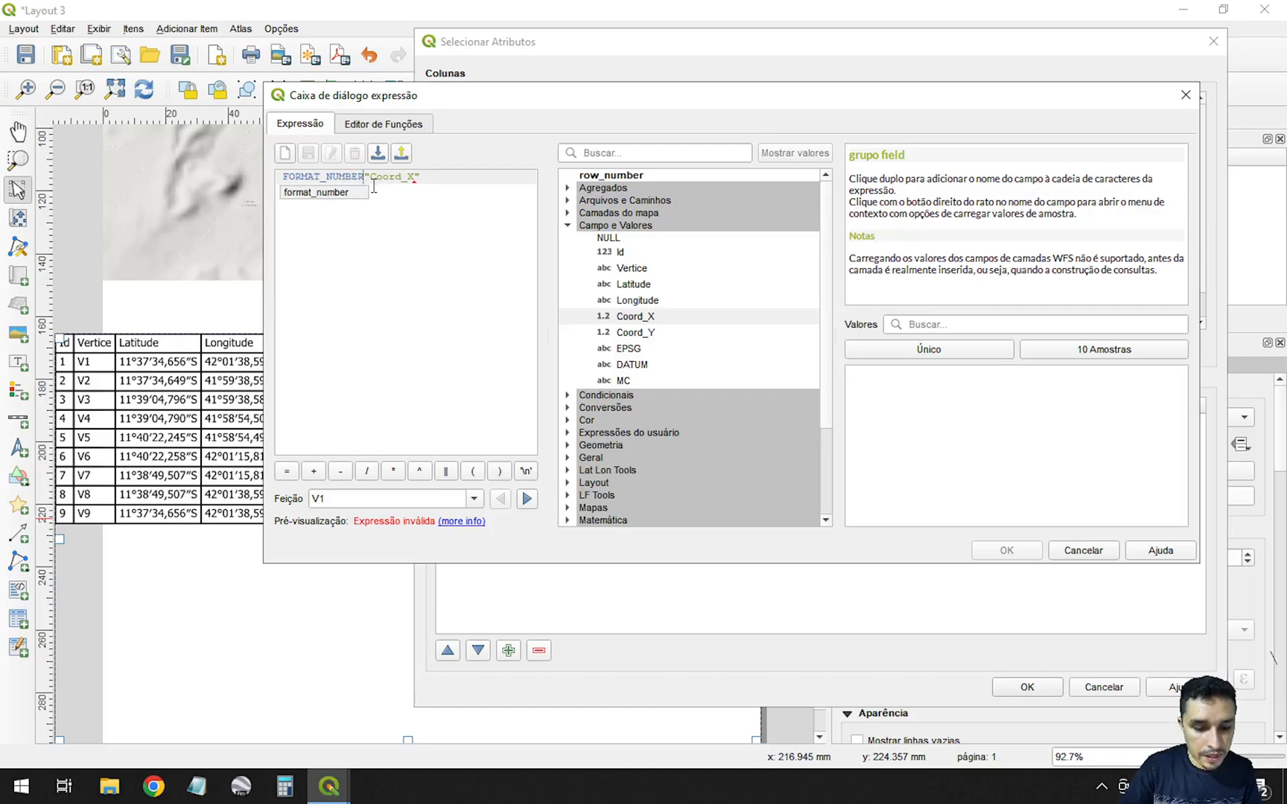
text(()
text(,2))
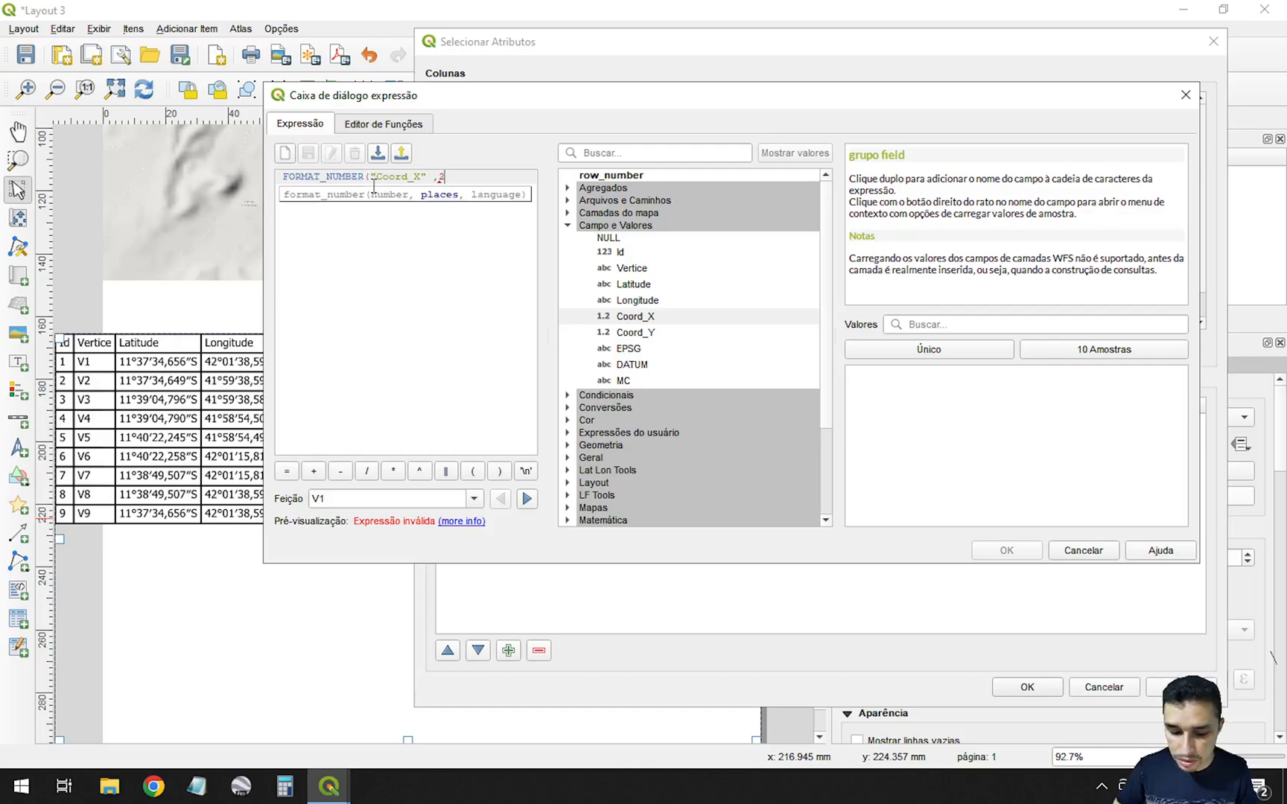
Step: Change the Coord_X expression to 3 decimal places, copy it and apply it to the column
double_click(444, 176)
text(3)
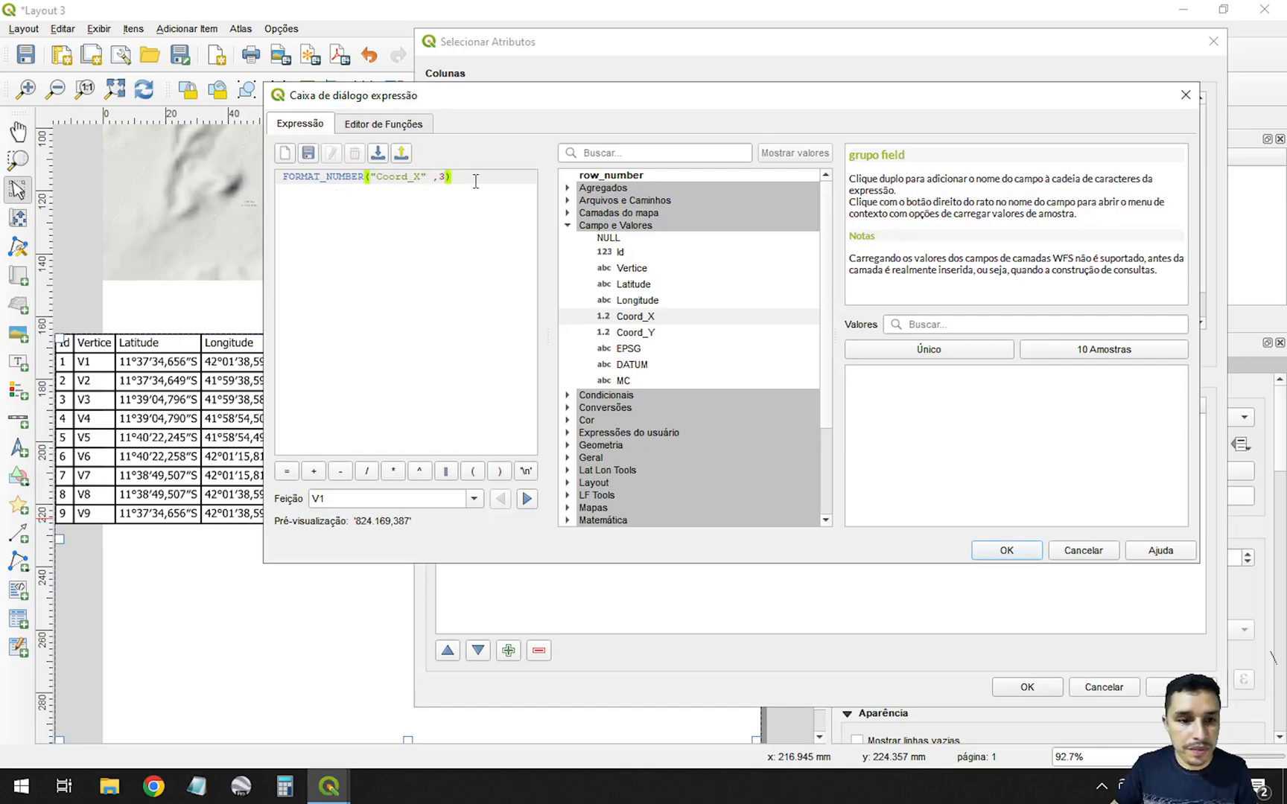
drag(476, 178, 219, 173)
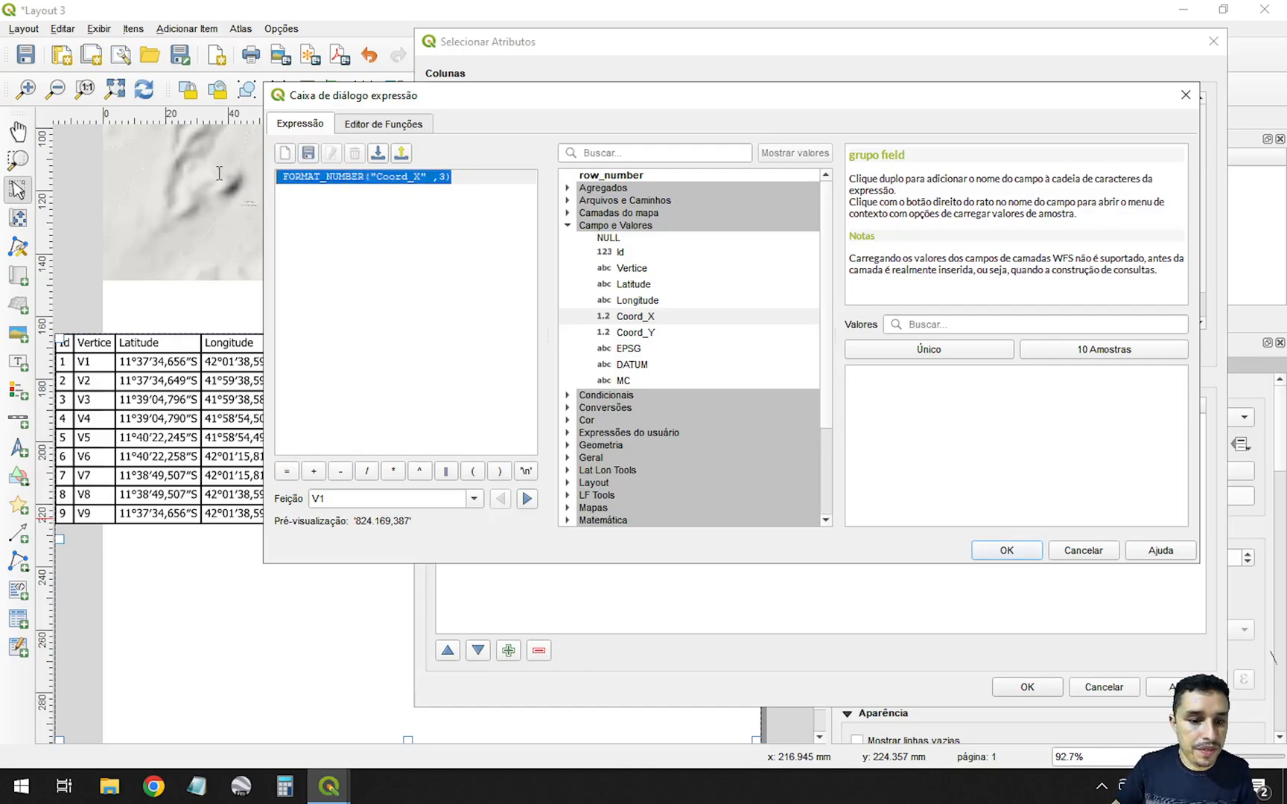
click(1013, 554)
Step: Retitle the two coordinate columns as COORD X and COORD Y
double_click(739, 226)
key(ctrl+c)
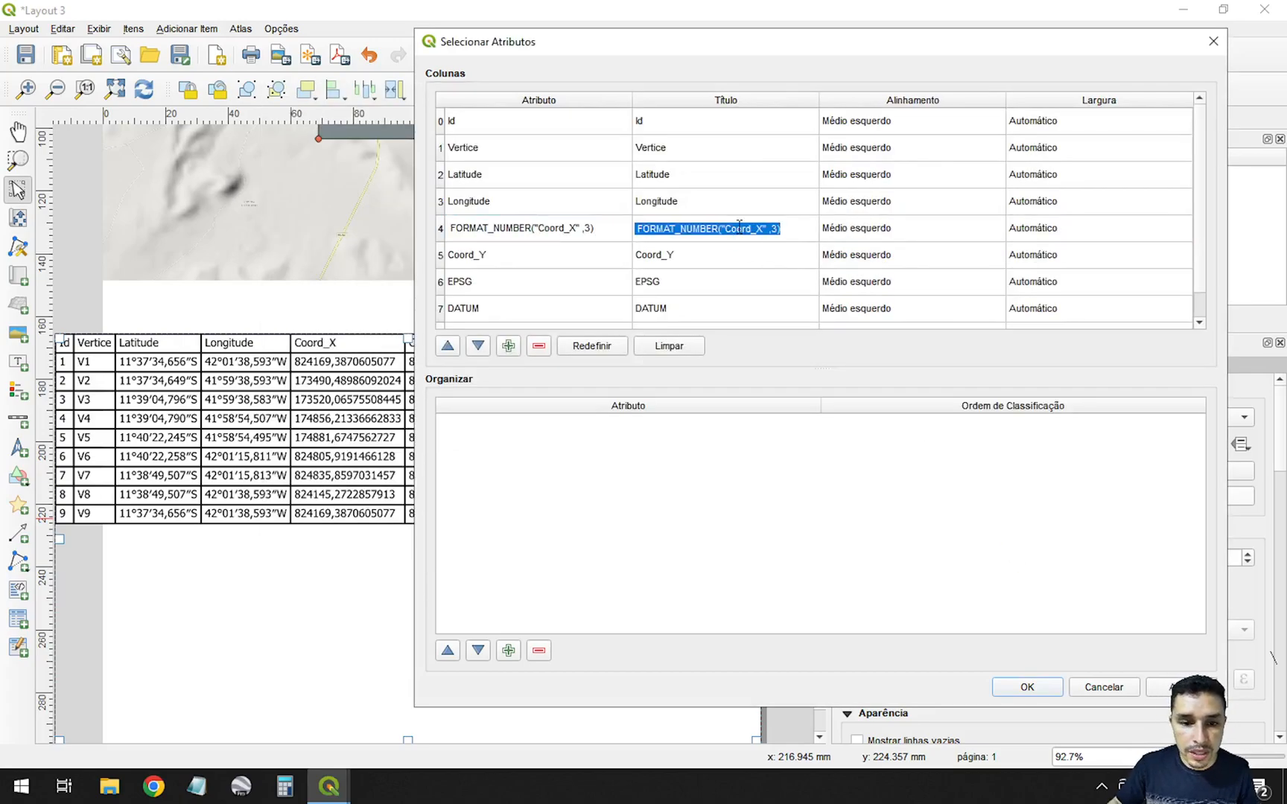
text(COORD X)
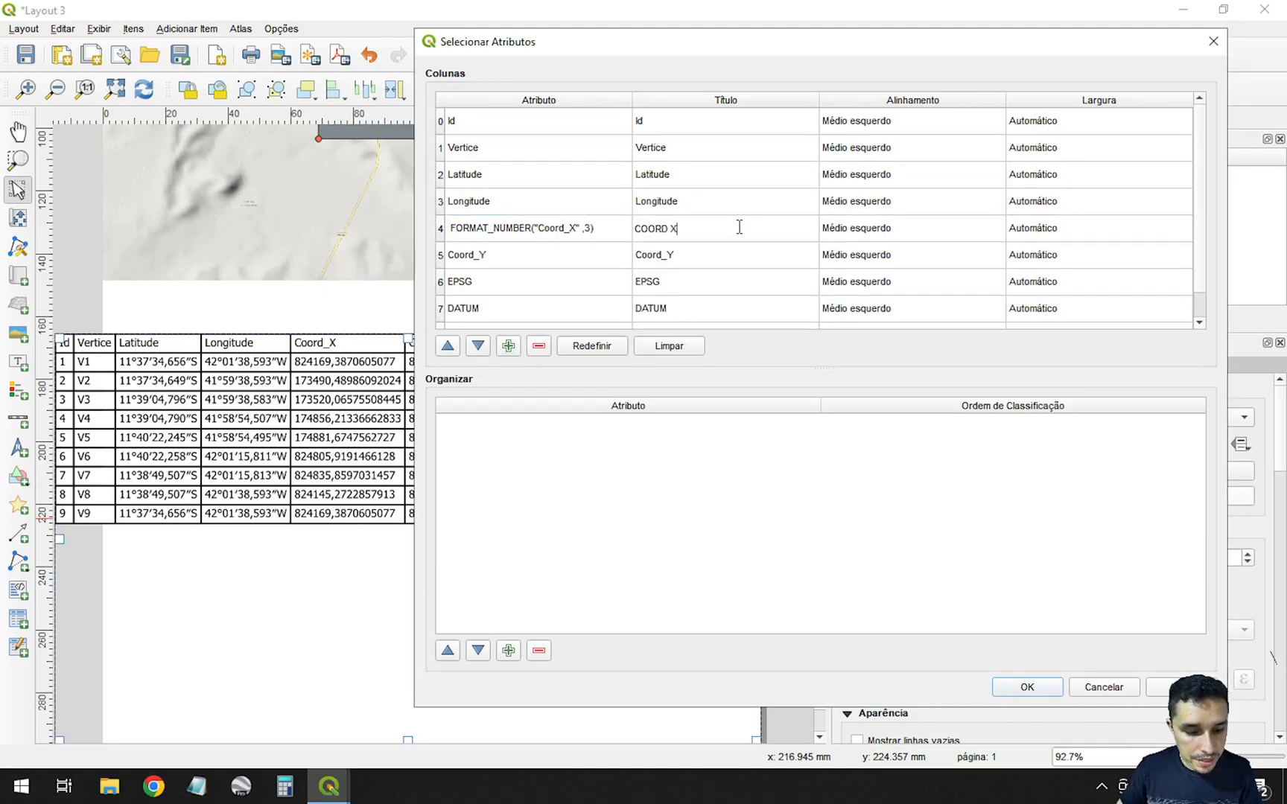
click(600, 258)
double_click(690, 262)
text(COORD )
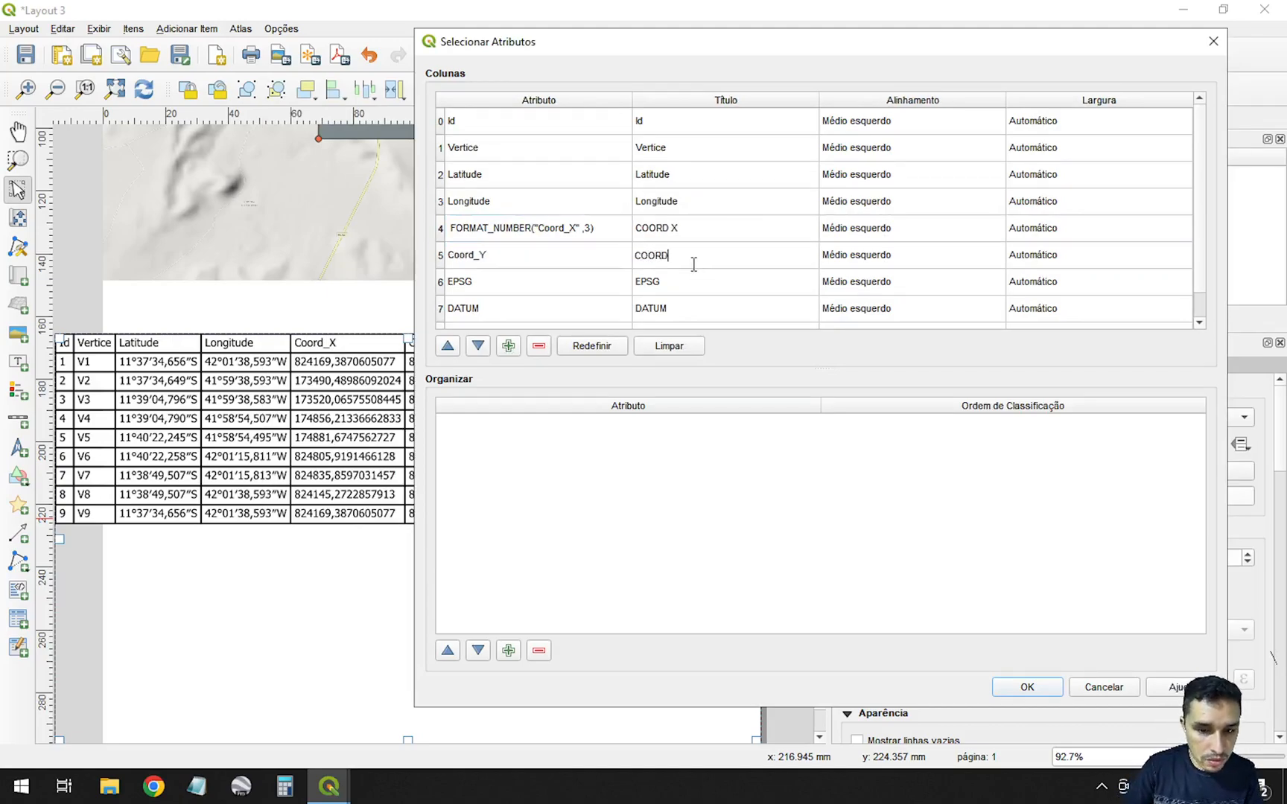
text(Y)
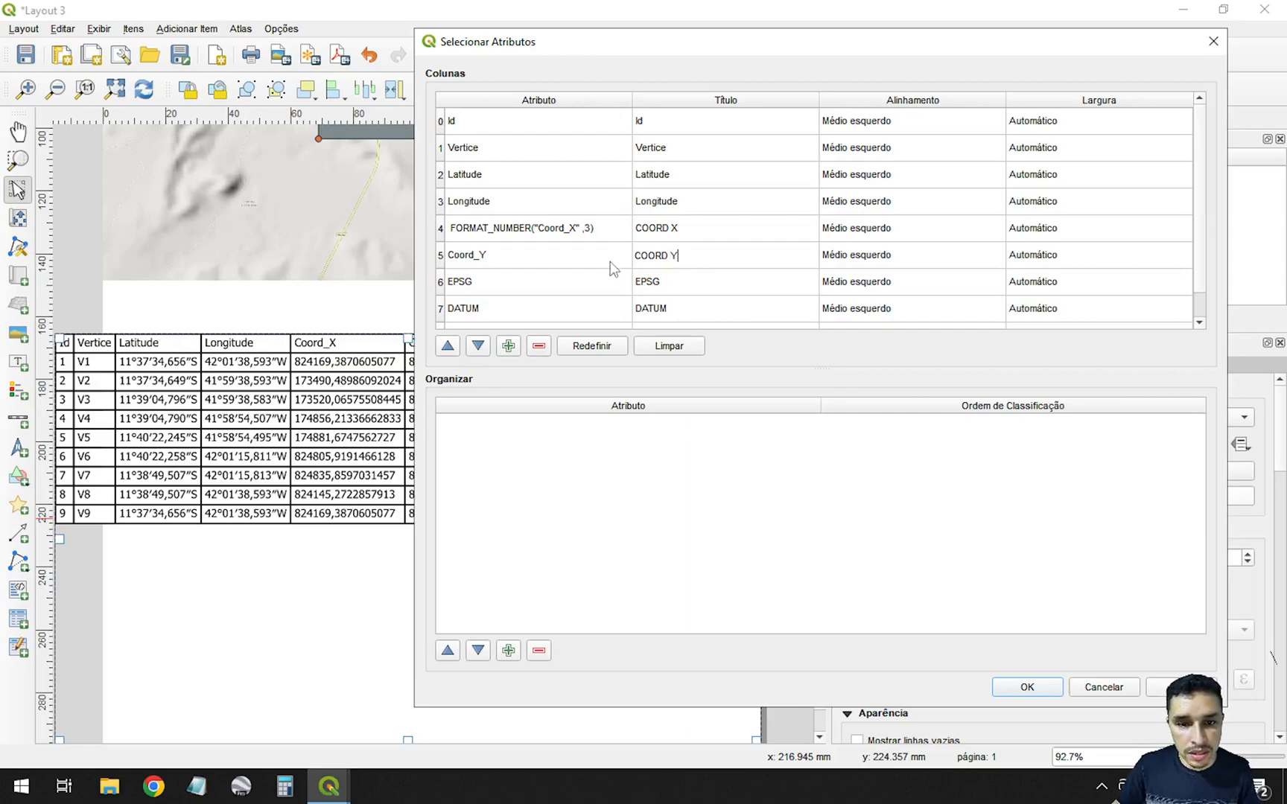
Step: Replace the Coord_Y column's attribute with FORMAT_NUMBER("Coord_Y" ,3), adapted from the copied expression, and apply the column settings
double_click(559, 254)
key(ctrl+a)
key(ctrl+v)
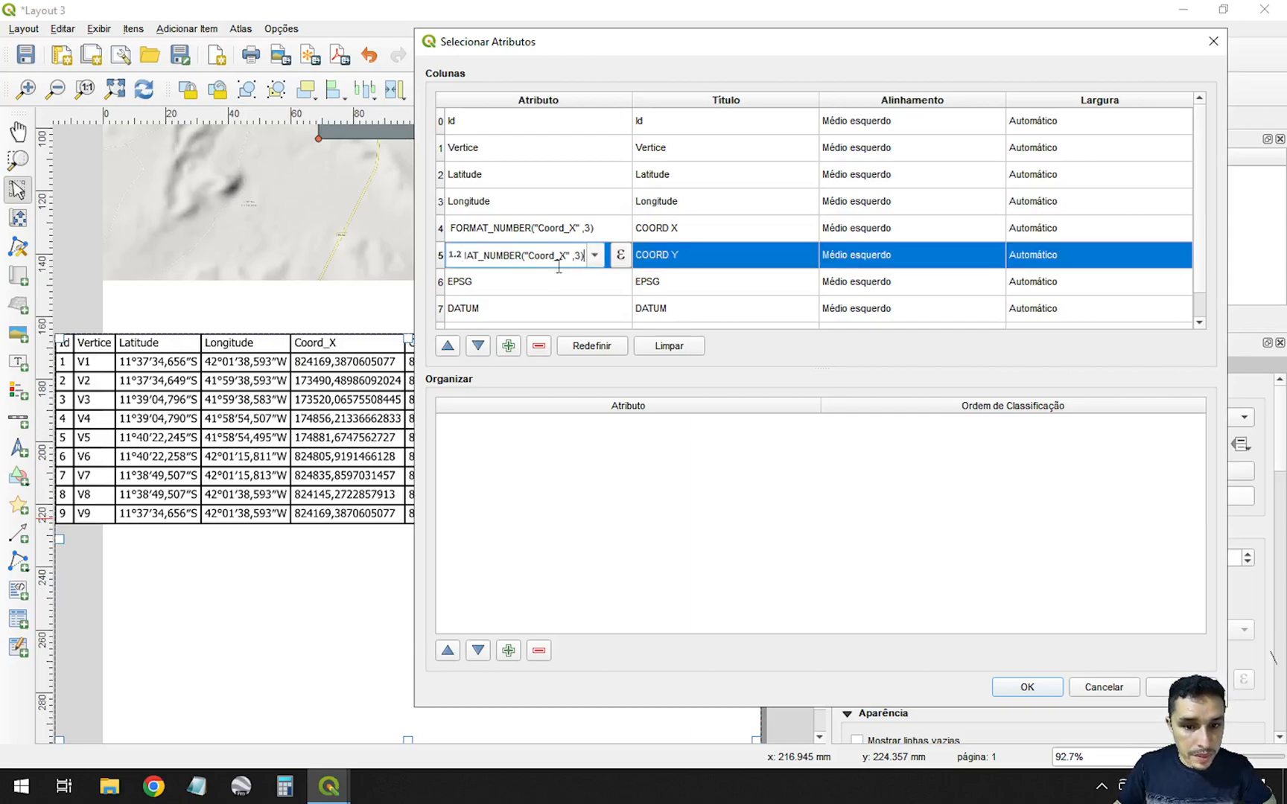
drag(566, 256, 562, 255)
text(Y)
click(1033, 695)
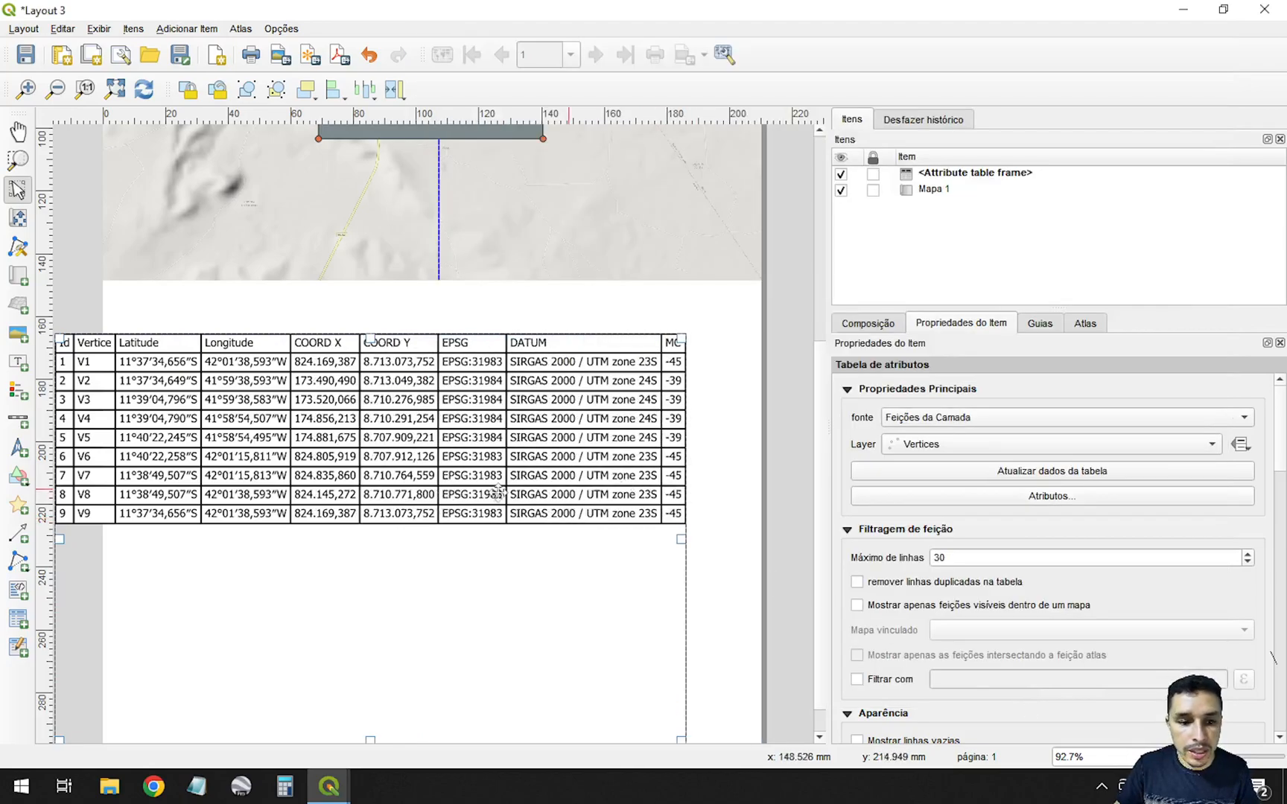
Step: Check the formatted coordinates in the table and move the table right so it fits within the page width
scroll(342, 441, up, 1)
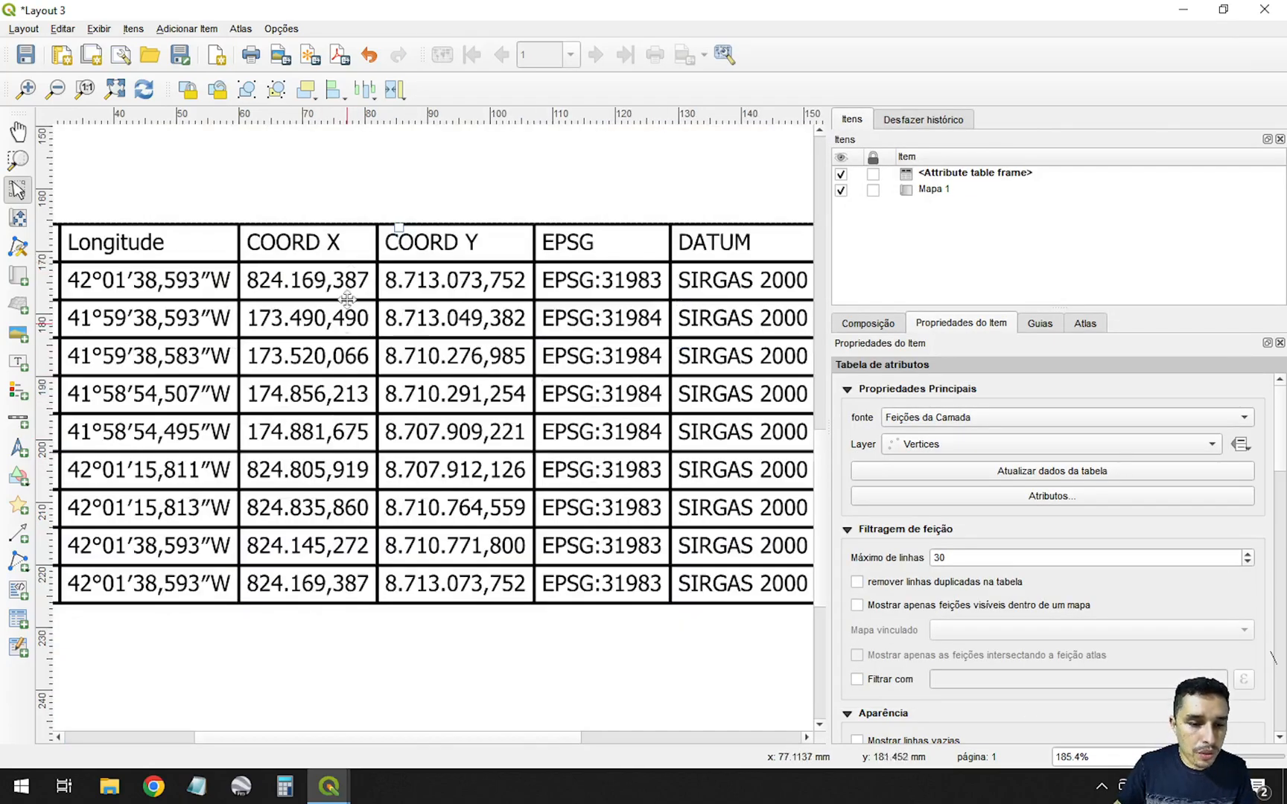
scroll(477, 406, down, 1)
drag(525, 413, 591, 414)
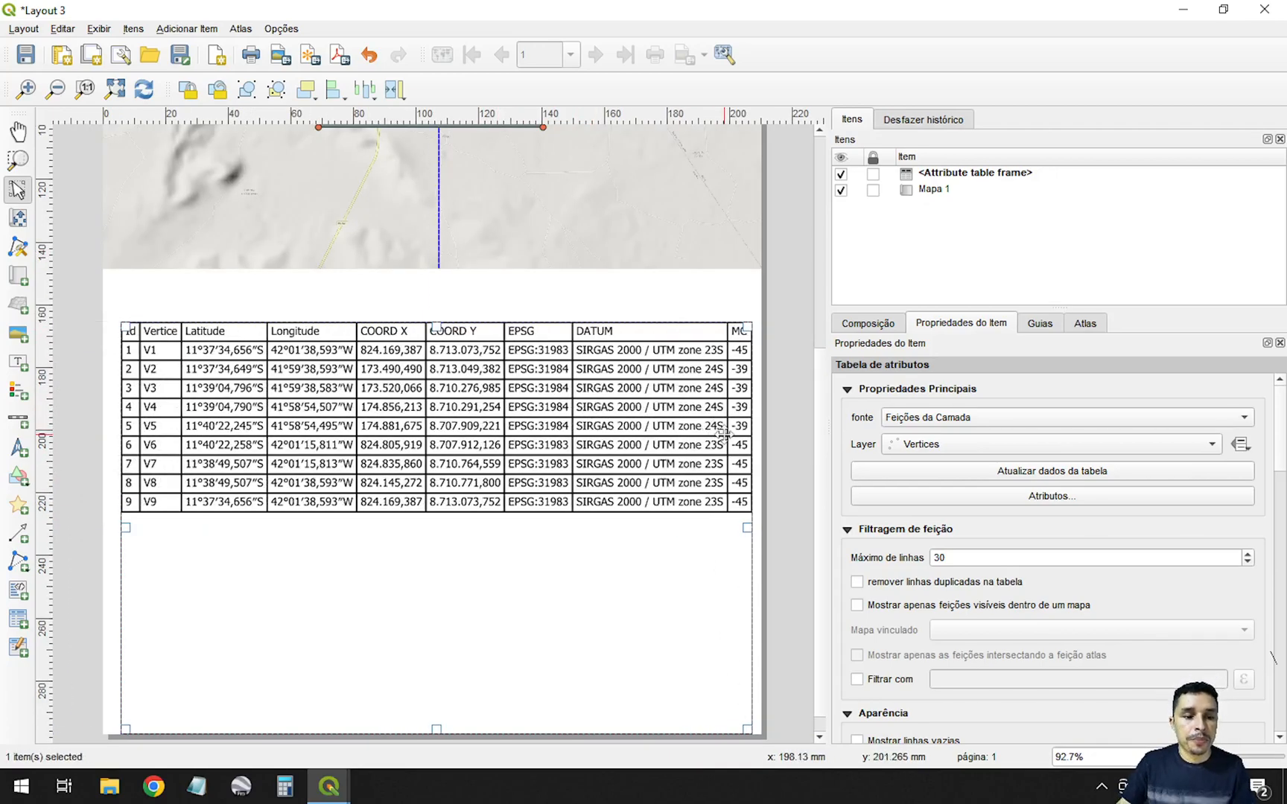
Step: Close the print layout and look through the custom model groups in the Processing Toolbox, including the ANM models
click(1264, 10)
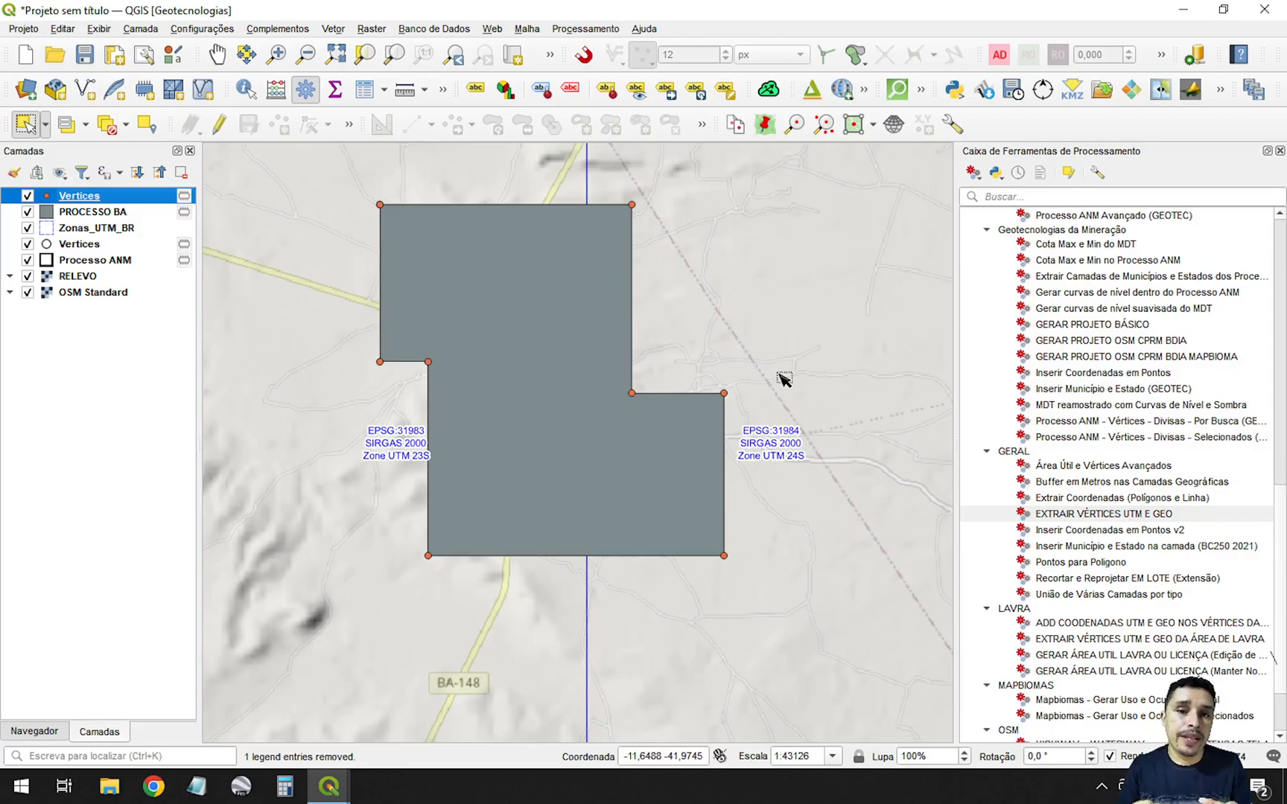
scroll(1097, 402, up, 5)
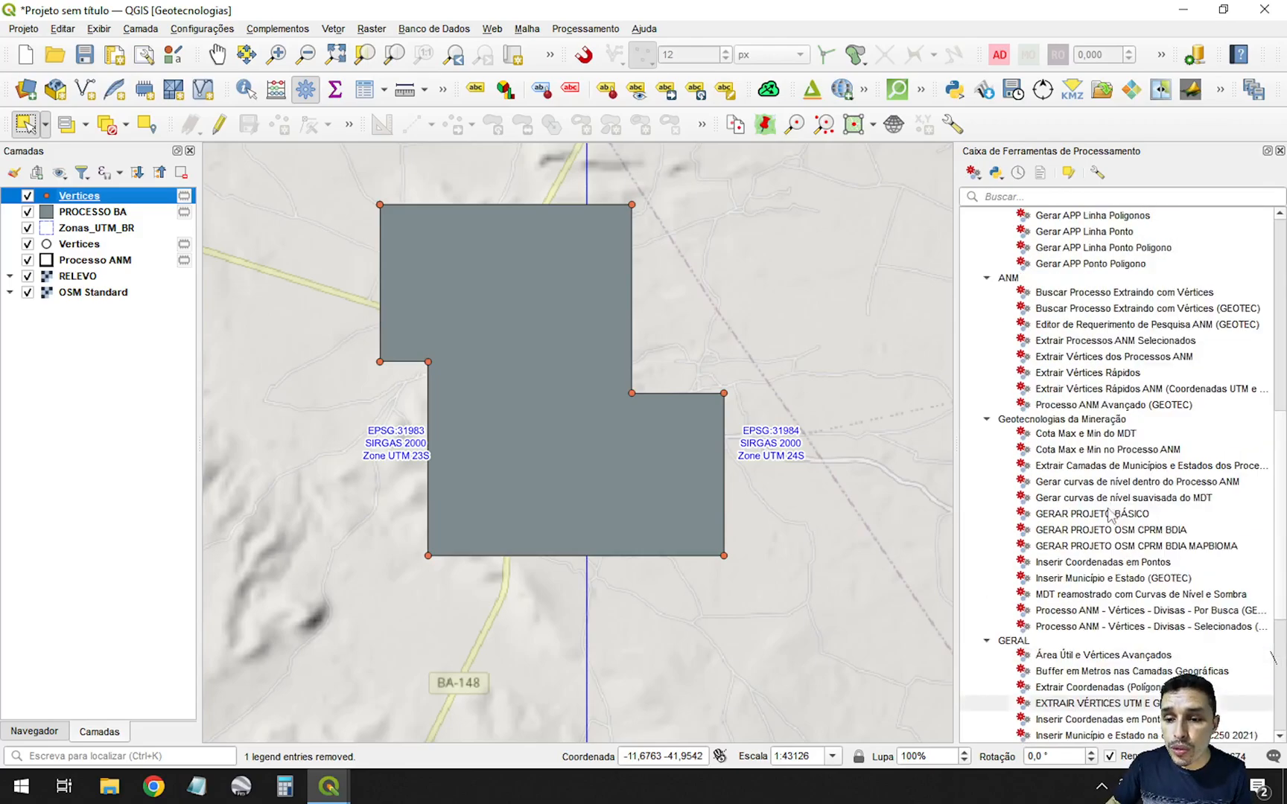
click(1097, 403)
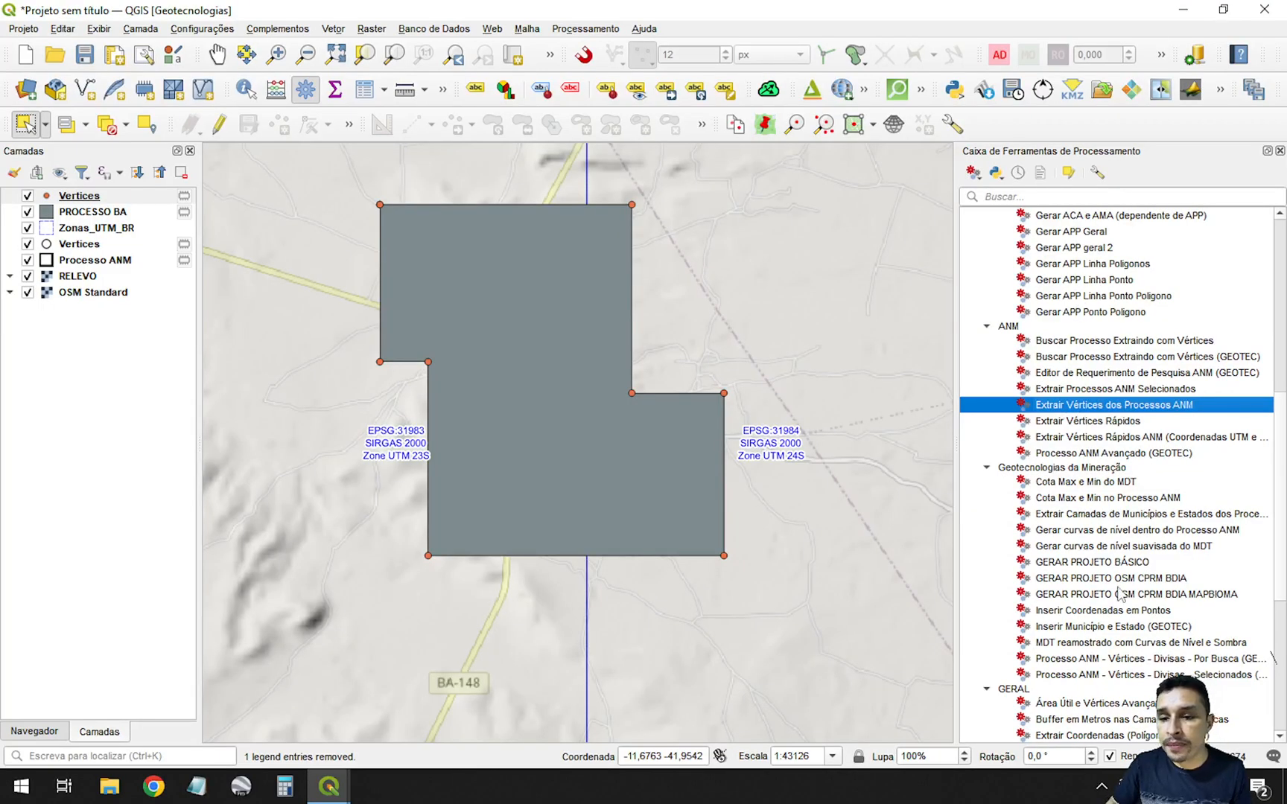
scroll(1120, 589, up, 8)
scroll(1115, 509, down, 12)
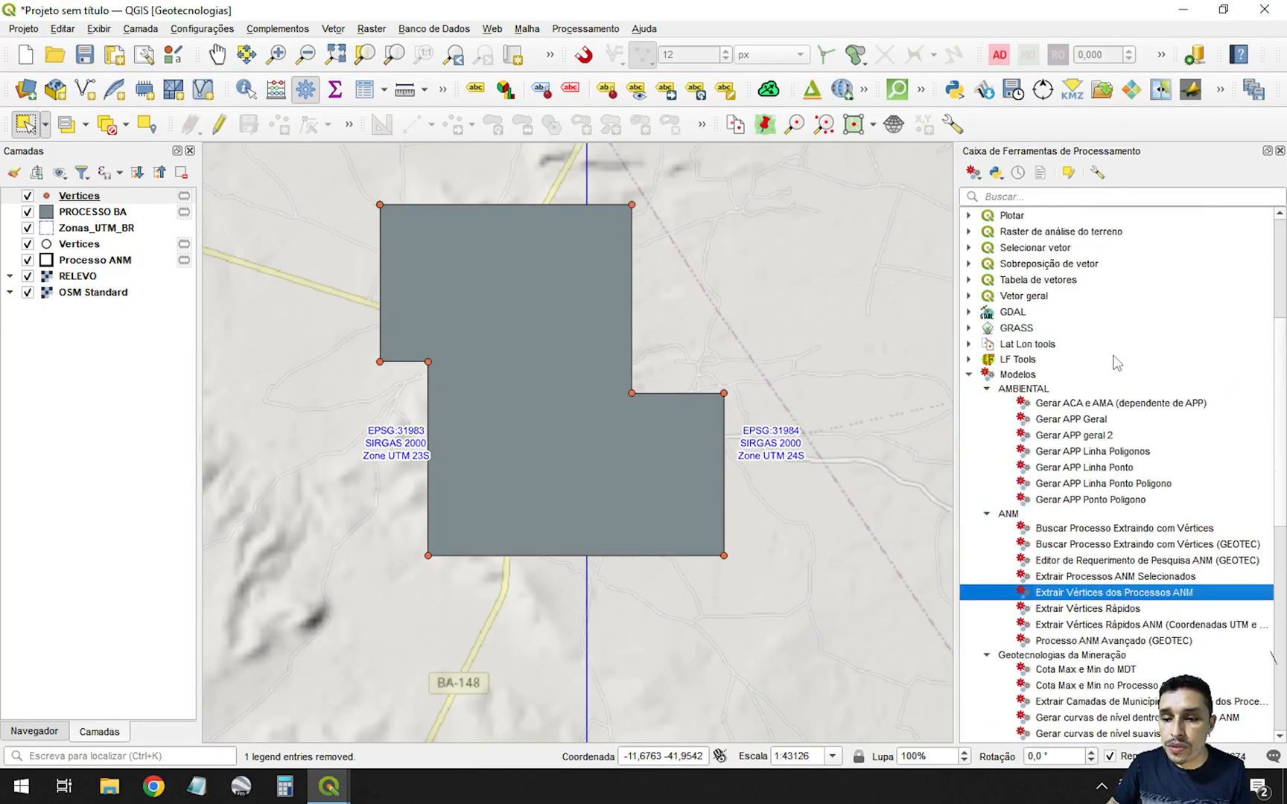